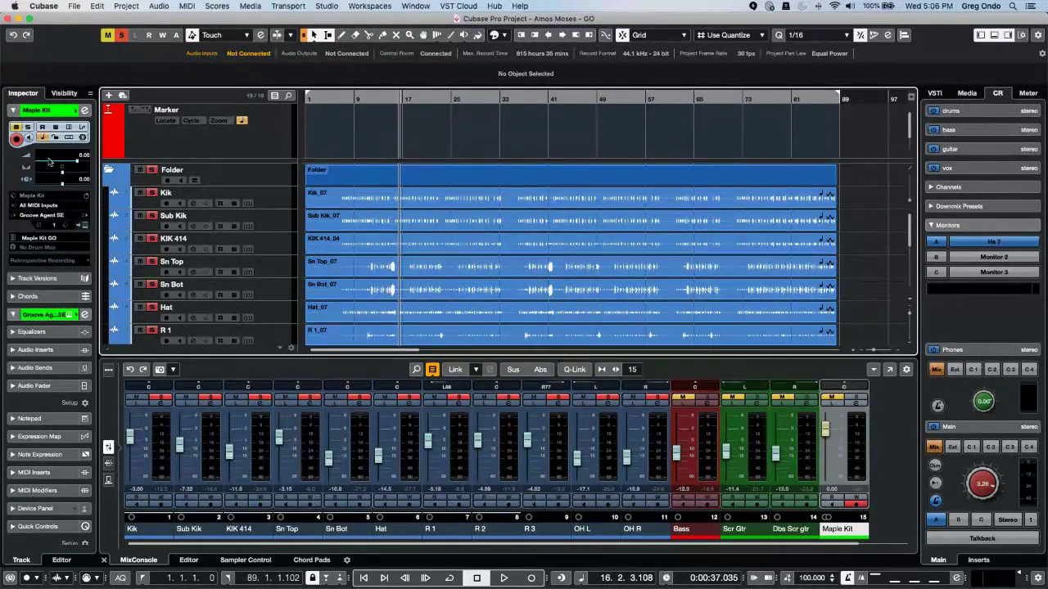
# Collapse and re-expand the Folder track that holds the drum tracks
pyautogui.click(108, 169)
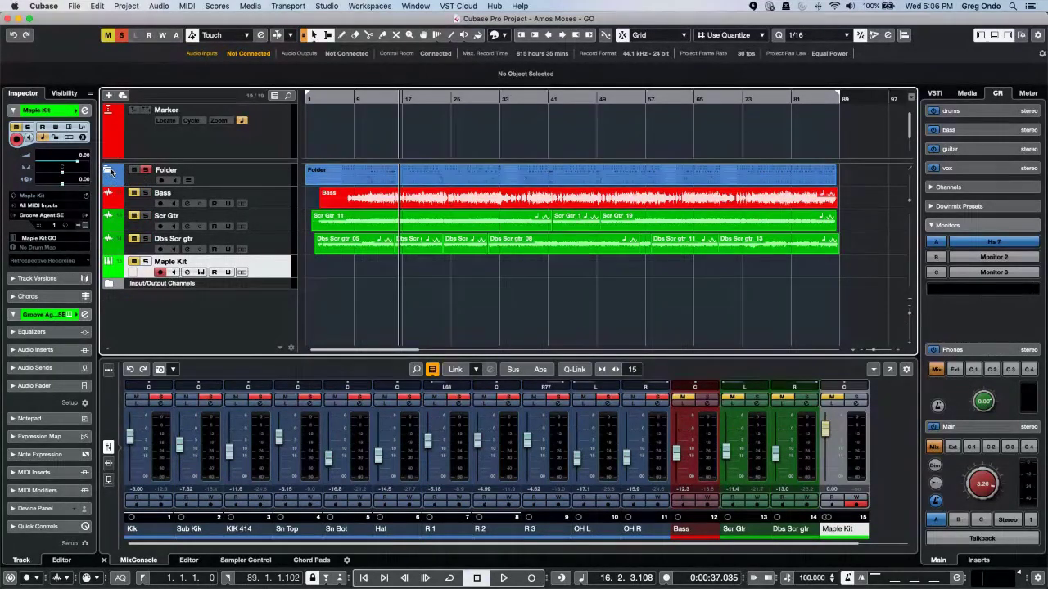
pyautogui.click(108, 170)
pyautogui.click(109, 170)
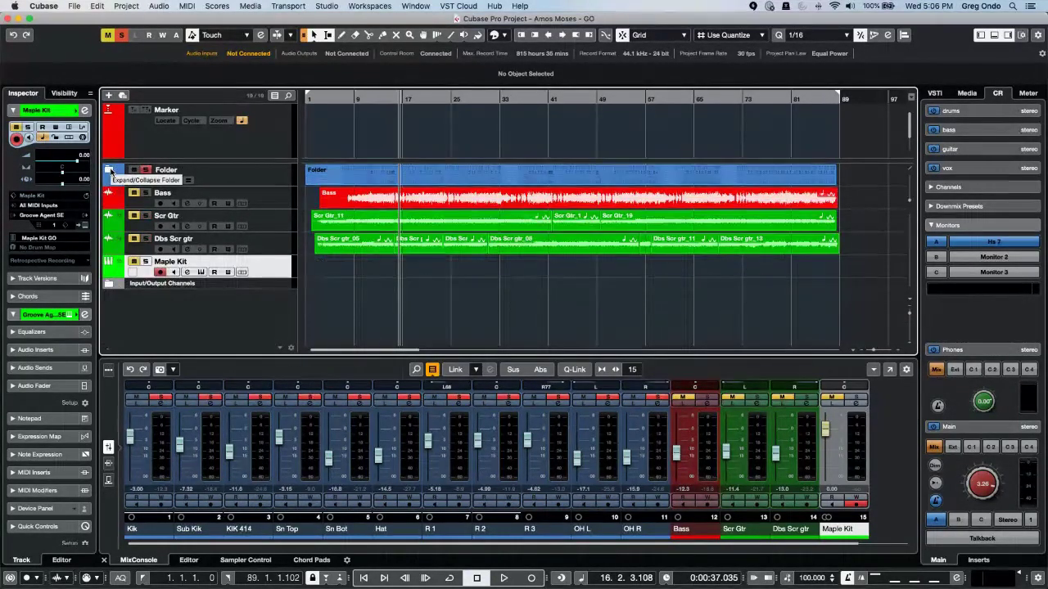
pyautogui.click(109, 170)
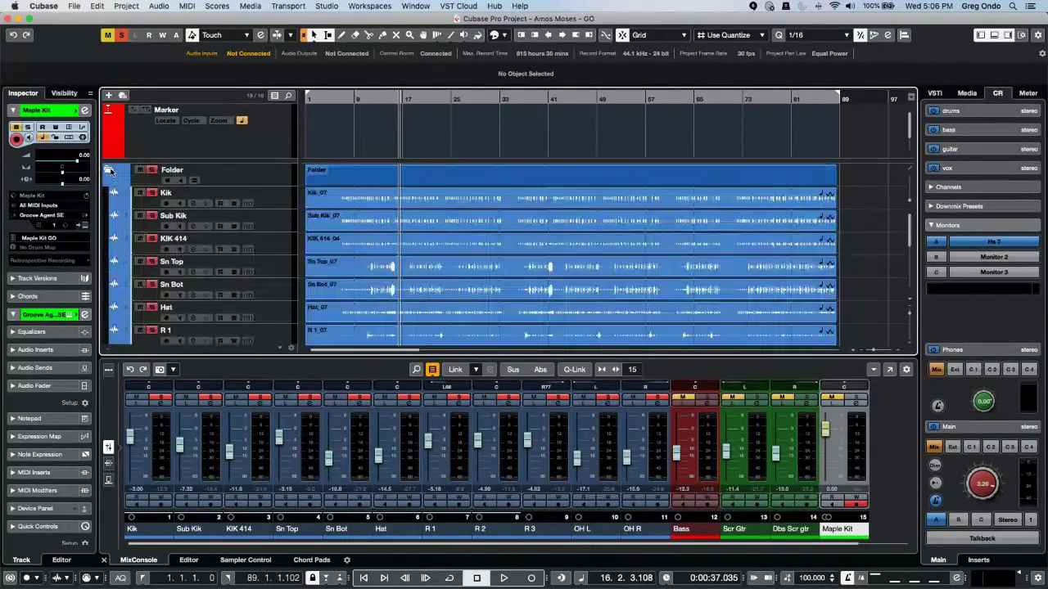
pyautogui.click(109, 170)
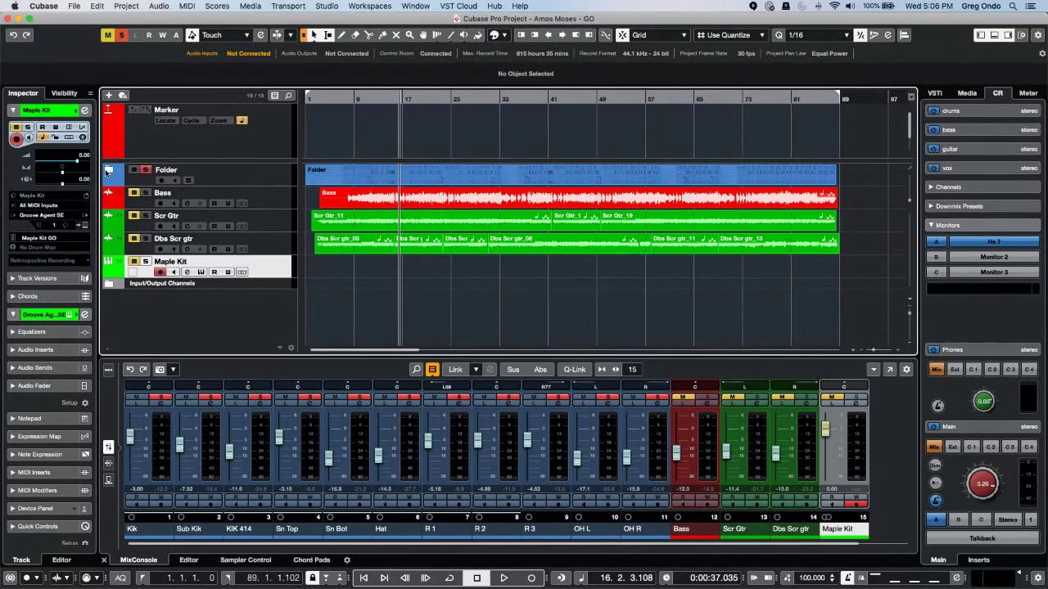
pyautogui.click(108, 170)
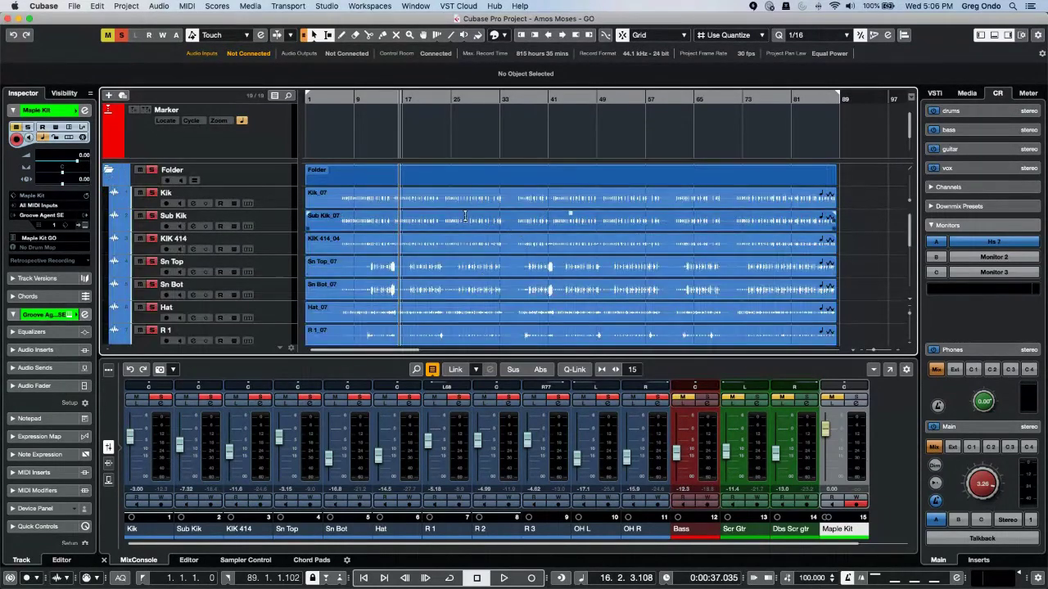
# Open the Kik event for sample editing, set its hitpoint threshold to 11 and audition a slice near bar 8
pyautogui.doubleClick(416, 207)
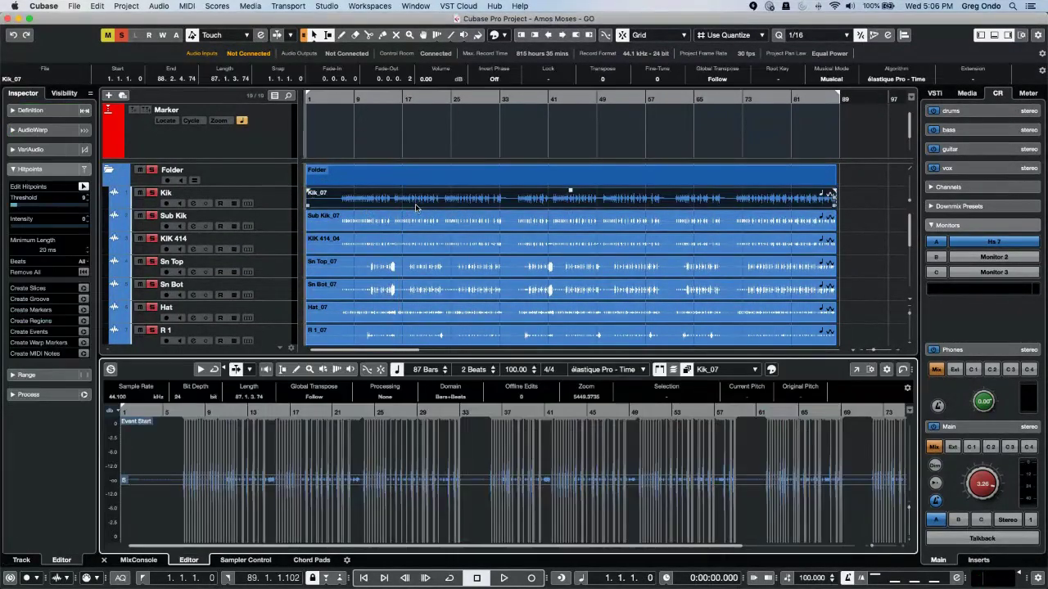
pyautogui.moveTo(188, 408); pyautogui.dragTo(187, 475)
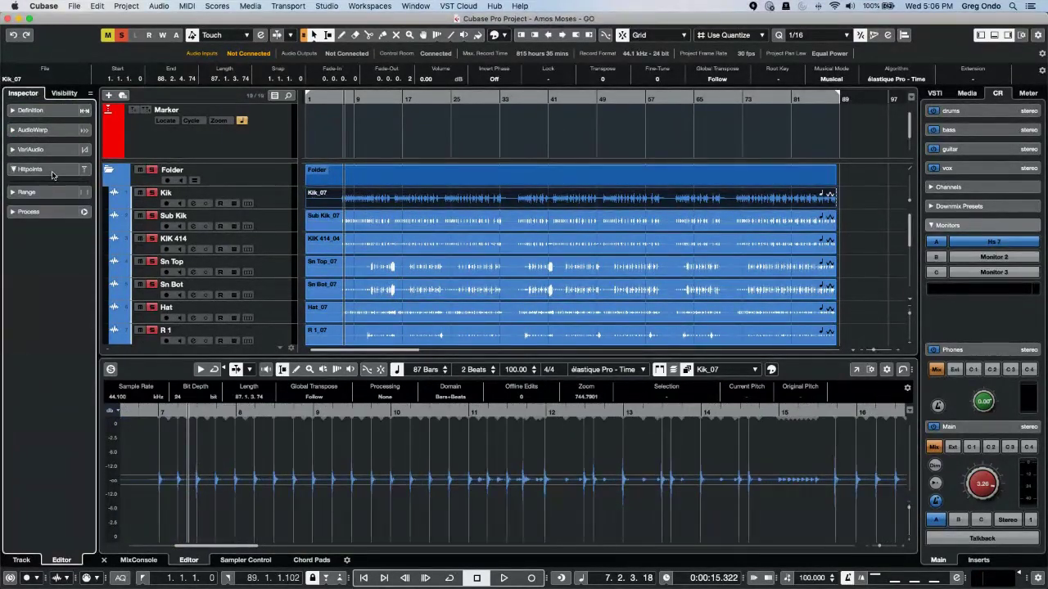
pyautogui.click(85, 187)
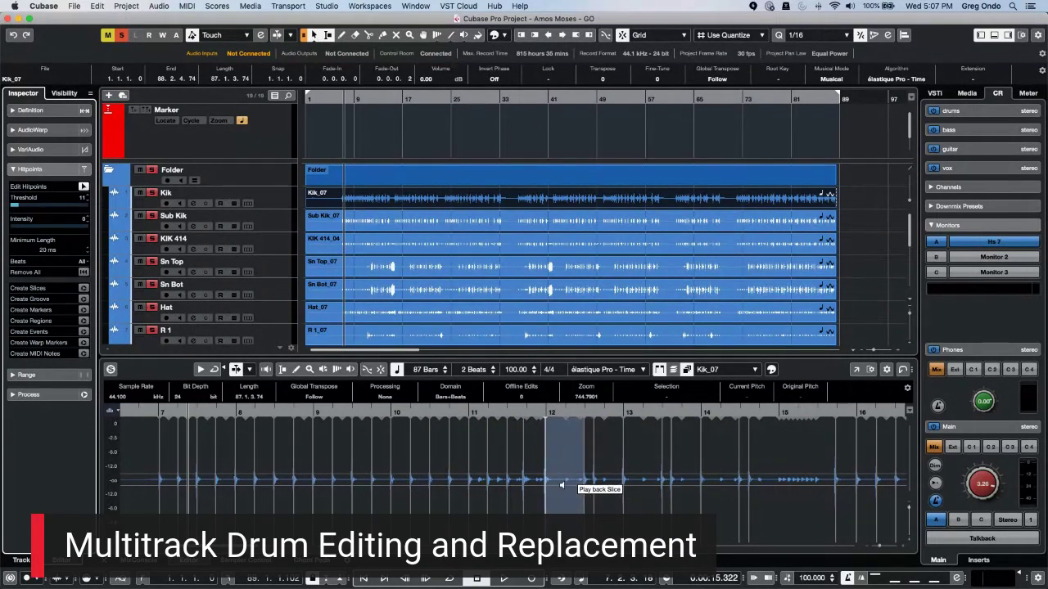
pyautogui.click(227, 482)
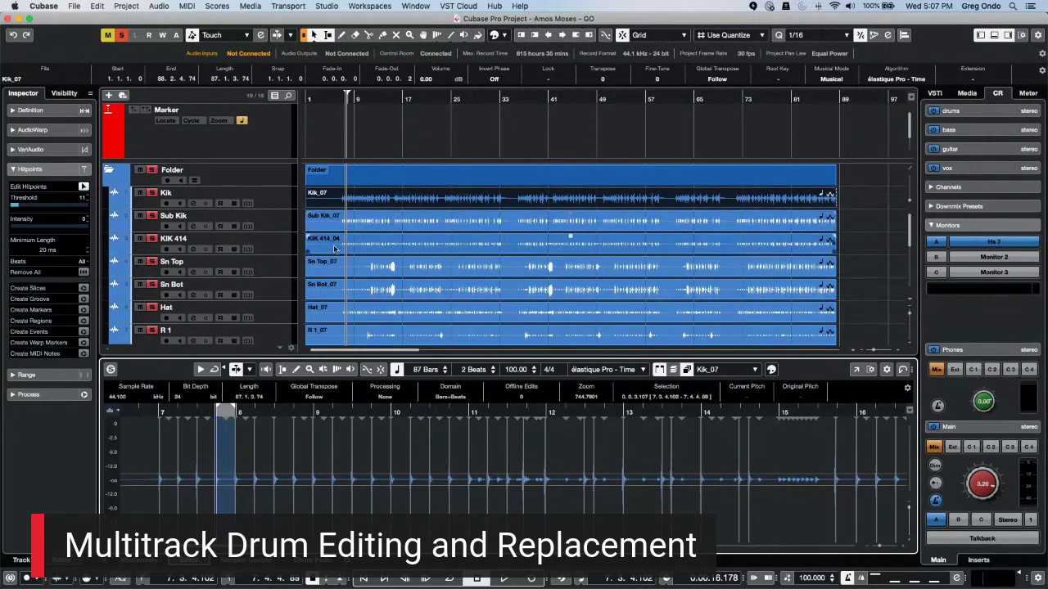
# Set the hitpoint threshold of the Sn Top event to 11
pyautogui.click(398, 273)
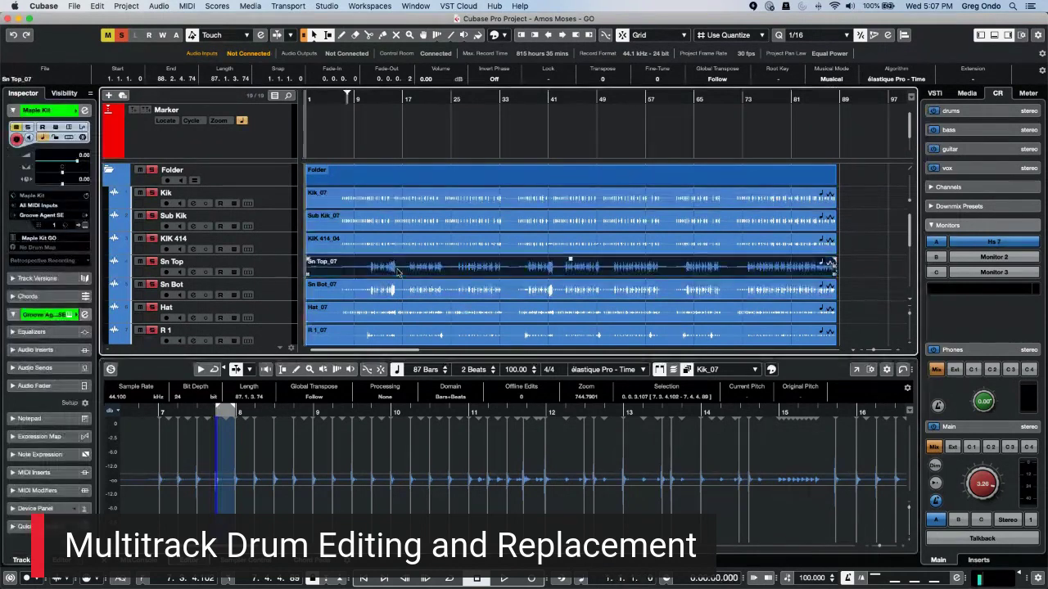
pyautogui.moveTo(186, 411); pyautogui.dragTo(187, 440)
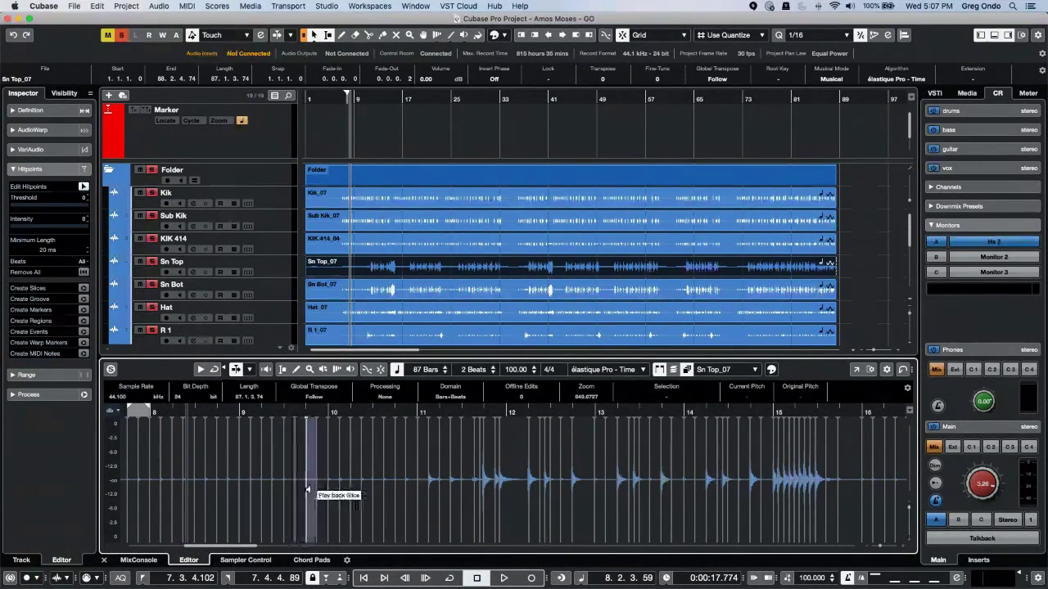
pyautogui.moveTo(16, 207); pyautogui.dragTo(19, 208)
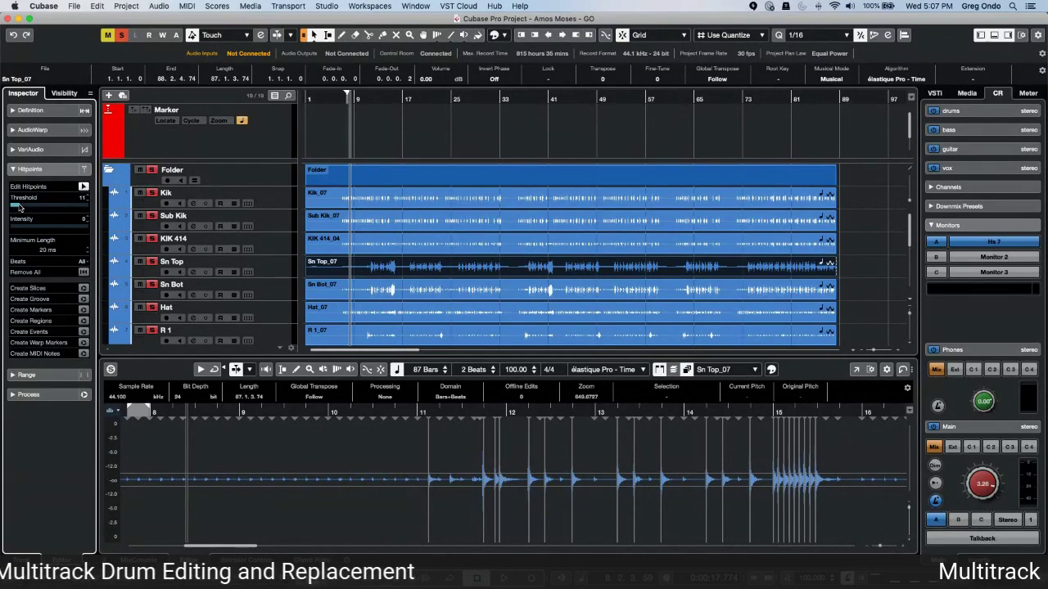
# Set the hitpoint threshold of the Hat event to 12
pyautogui.click(386, 317)
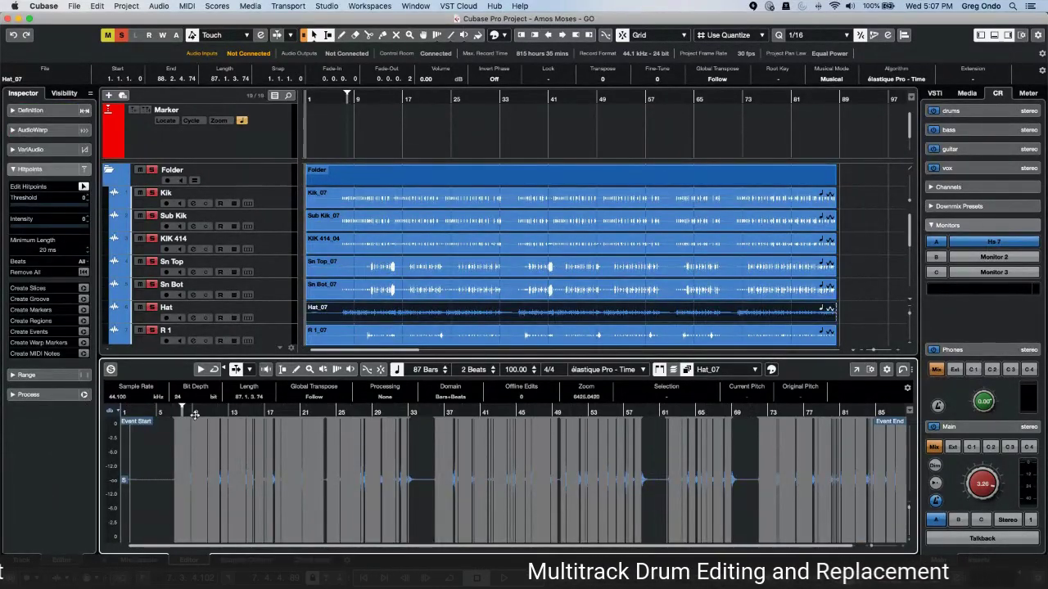
pyautogui.moveTo(15, 207); pyautogui.dragTo(19, 208)
pyautogui.scroll(3, 204, 423)
pyautogui.scroll(5, 206, 424)
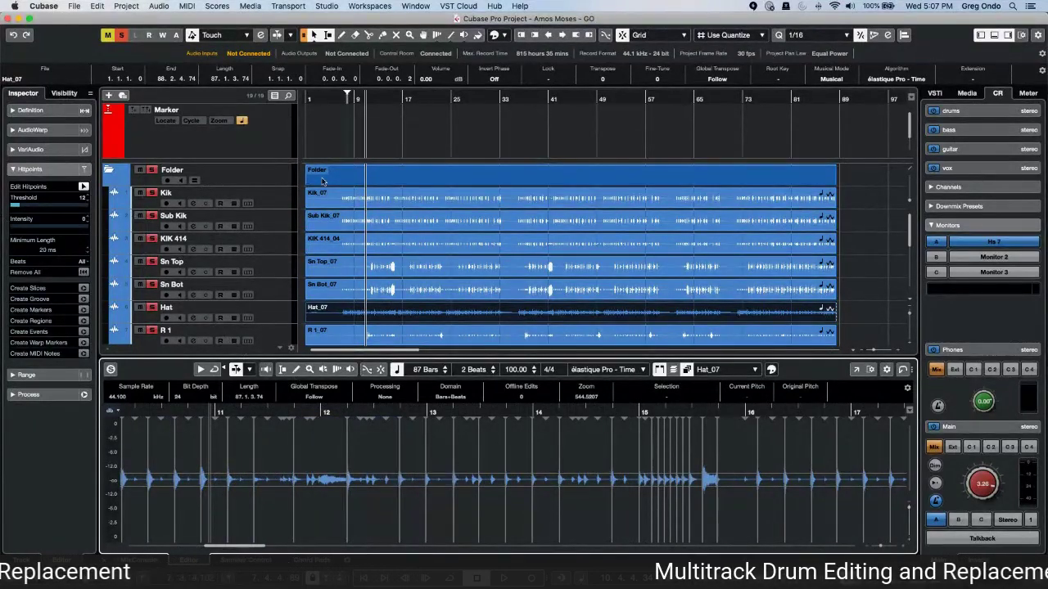
# Select all the drum events together through group editing on the Folder track and open the Quantize Panel
pyautogui.click(194, 181)
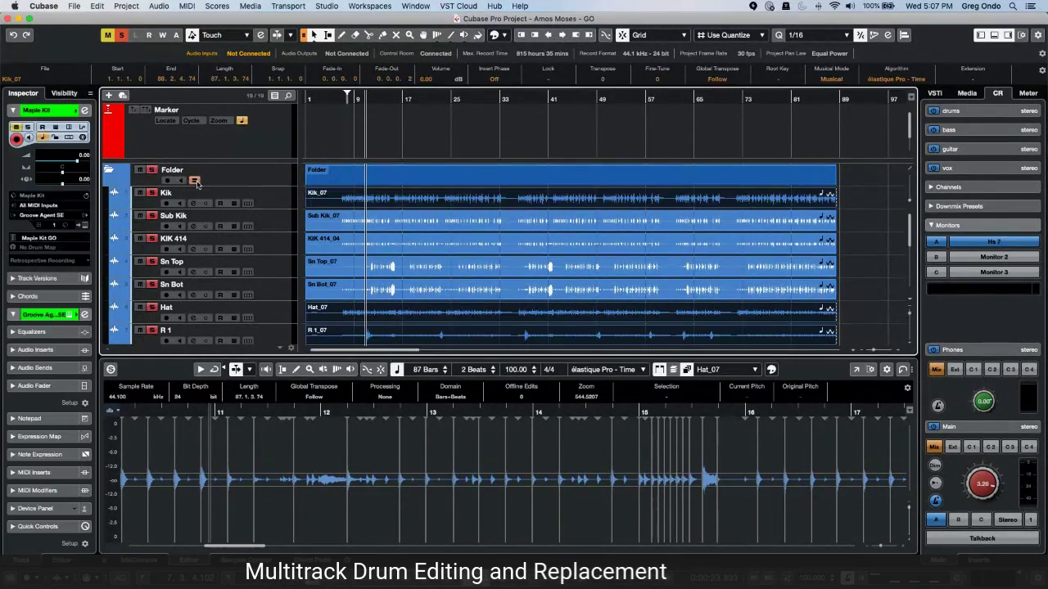
pyautogui.click(355, 184)
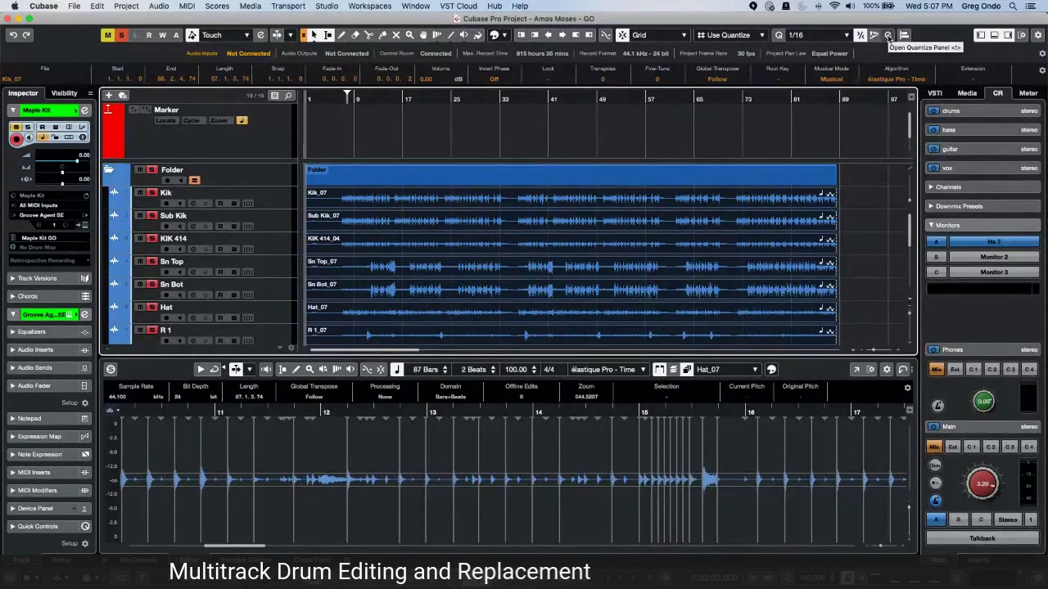
pyautogui.click(889, 35)
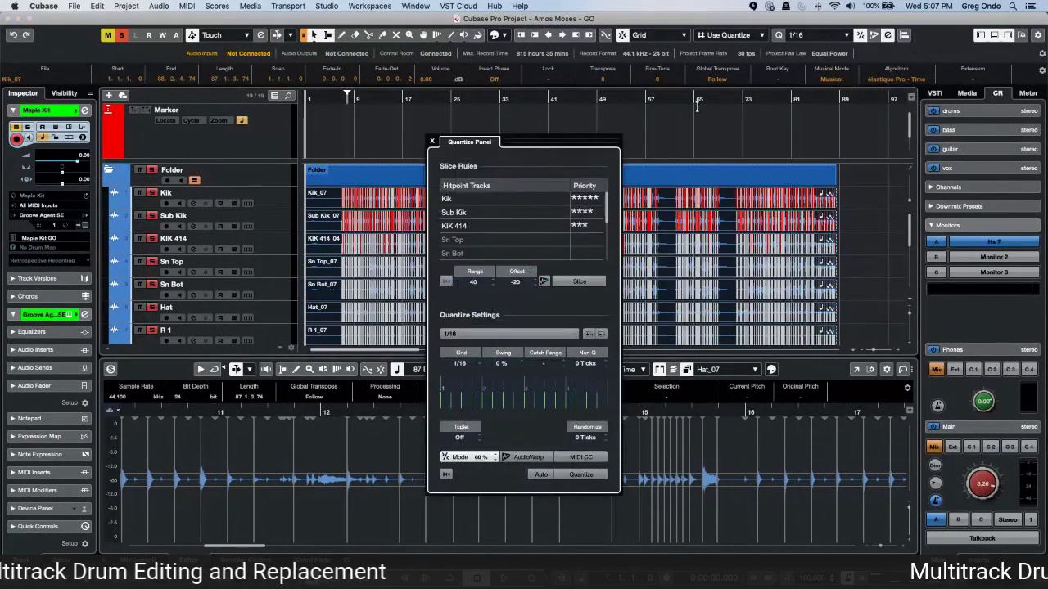
# Remove the KIK 414 and Sub Kik tracks from the slice rules by clearing their priorities
pyautogui.click(577, 226)
pyautogui.click(573, 226)
pyautogui.click(596, 212)
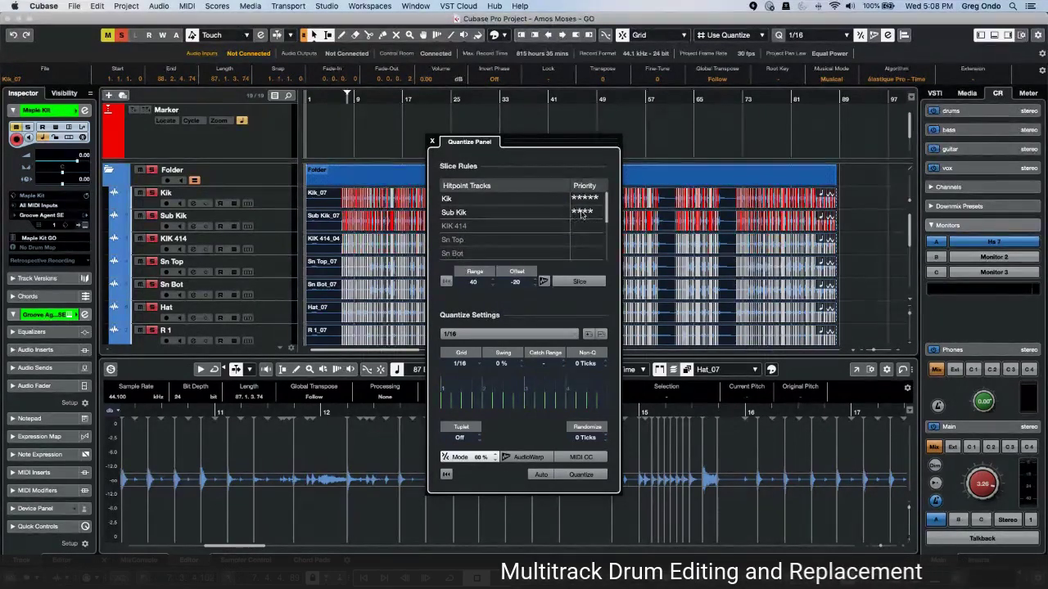
pyautogui.click(568, 213)
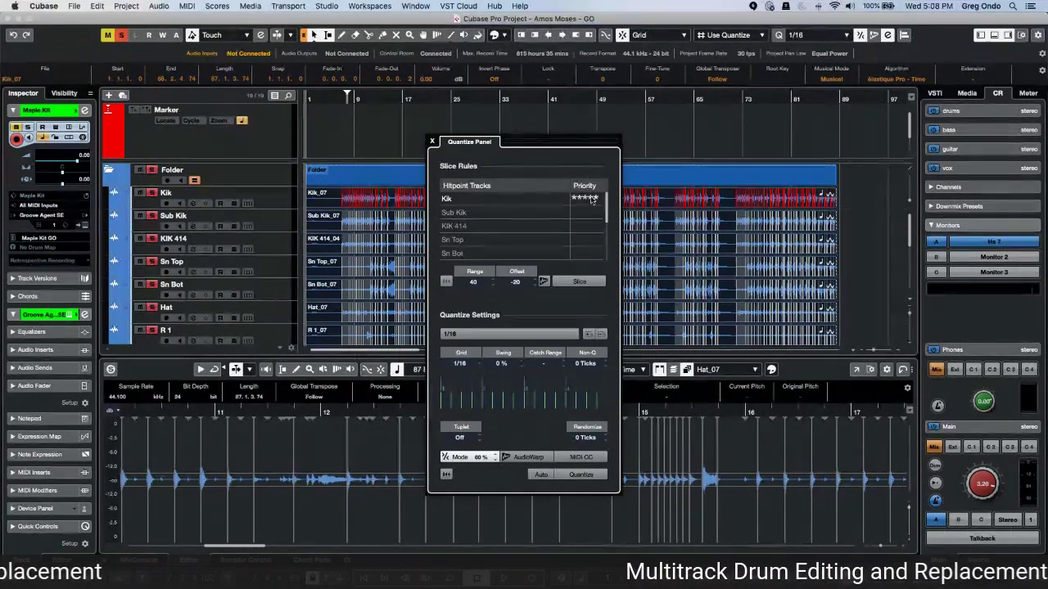
# Give Sn Top a four-star and Hat a three-star priority in the slice rules
pyautogui.click(582, 243)
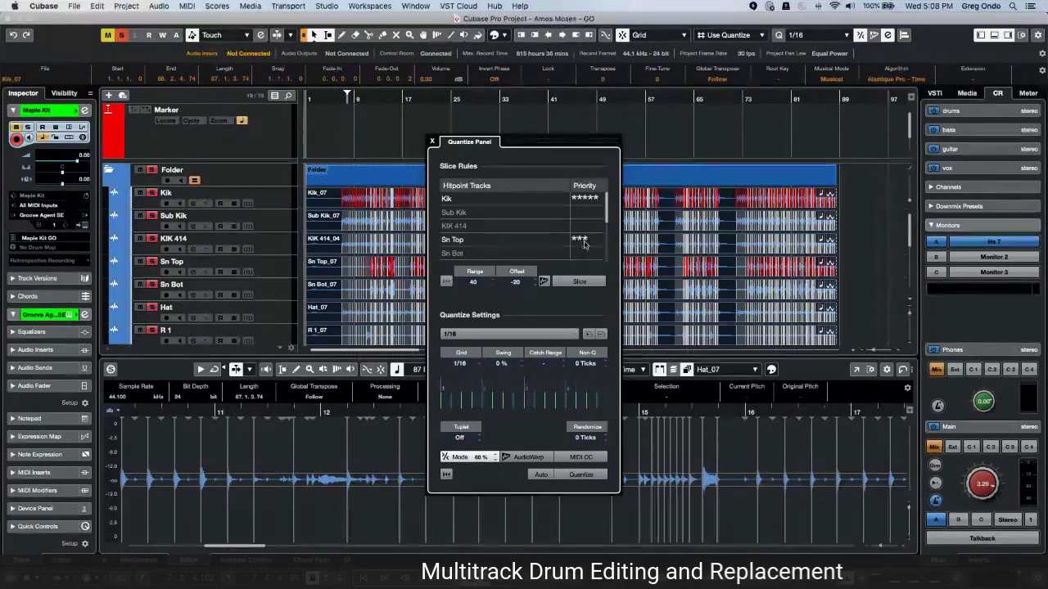
pyautogui.scroll(-2, 598, 233)
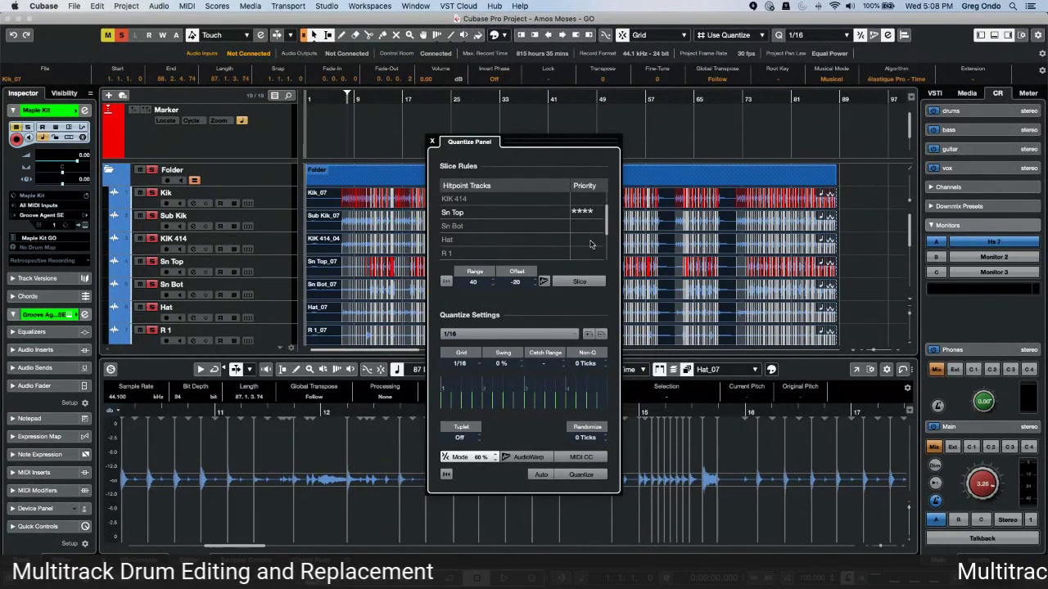
pyautogui.click(583, 240)
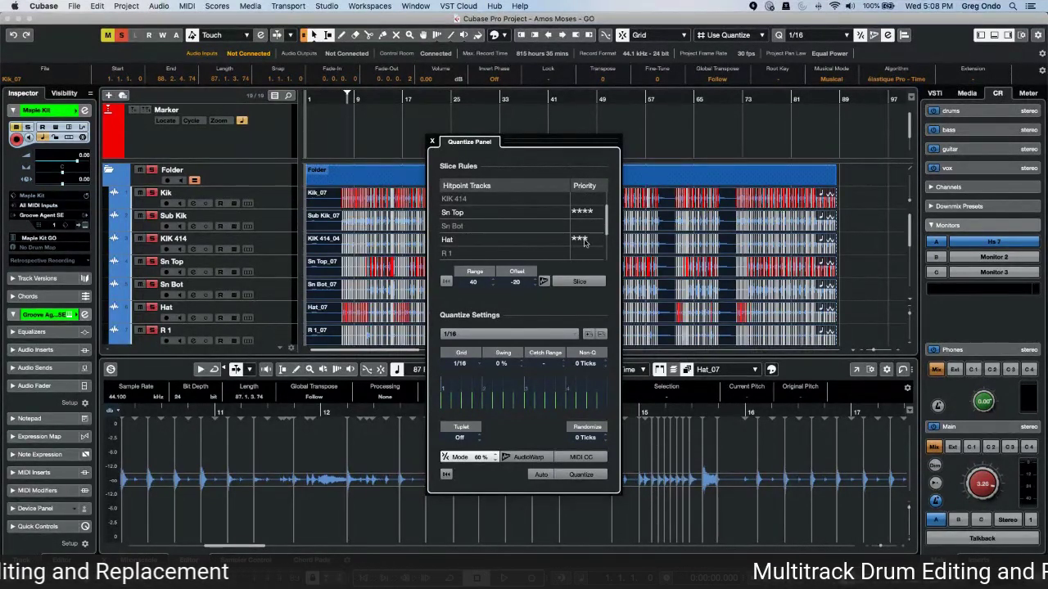
# Slice all grouped drum events at the prioritised hitpoints
pyautogui.moveTo(564, 148); pyautogui.dragTo(830, 171)
pyautogui.press('h')
pyautogui.press('h')
pyautogui.press('h')
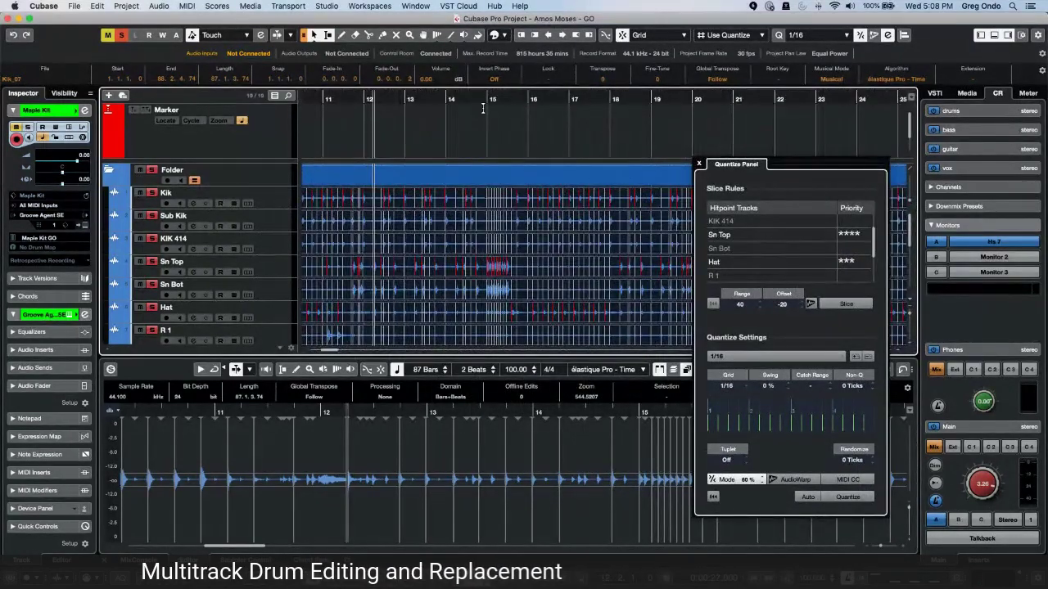
pyautogui.click(488, 101)
pyautogui.press('h')
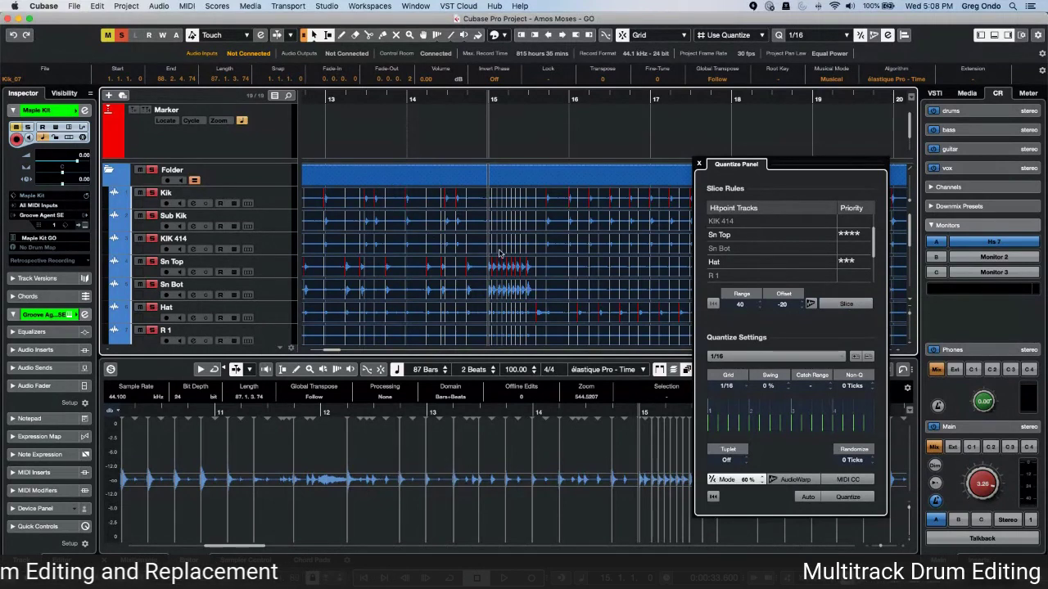
pyautogui.click(858, 304)
pyautogui.click(726, 206)
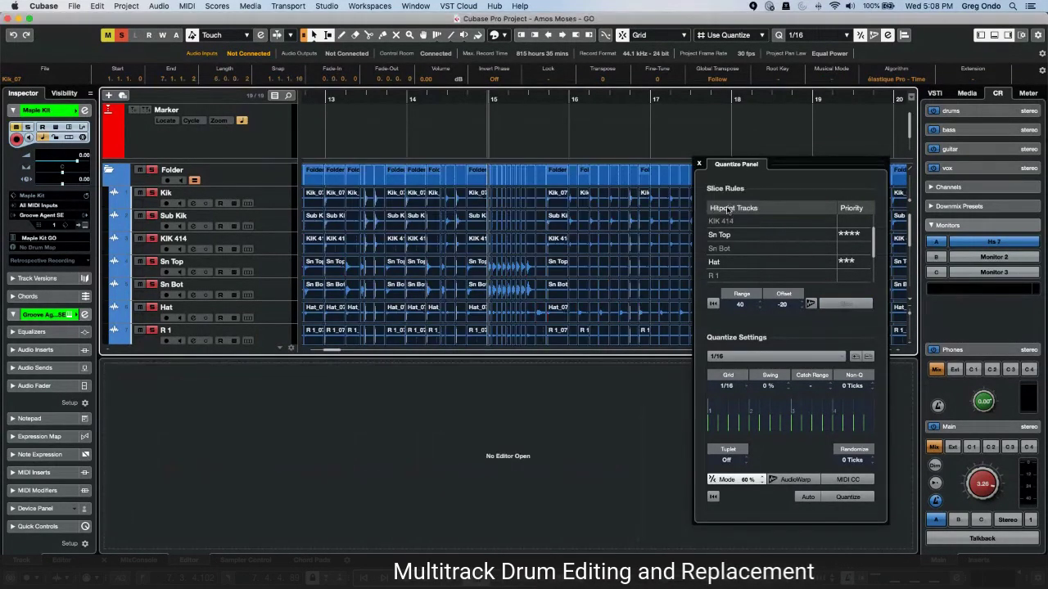
# Quantize the drum slices with the 1/16 grid preset
pyautogui.click(747, 357)
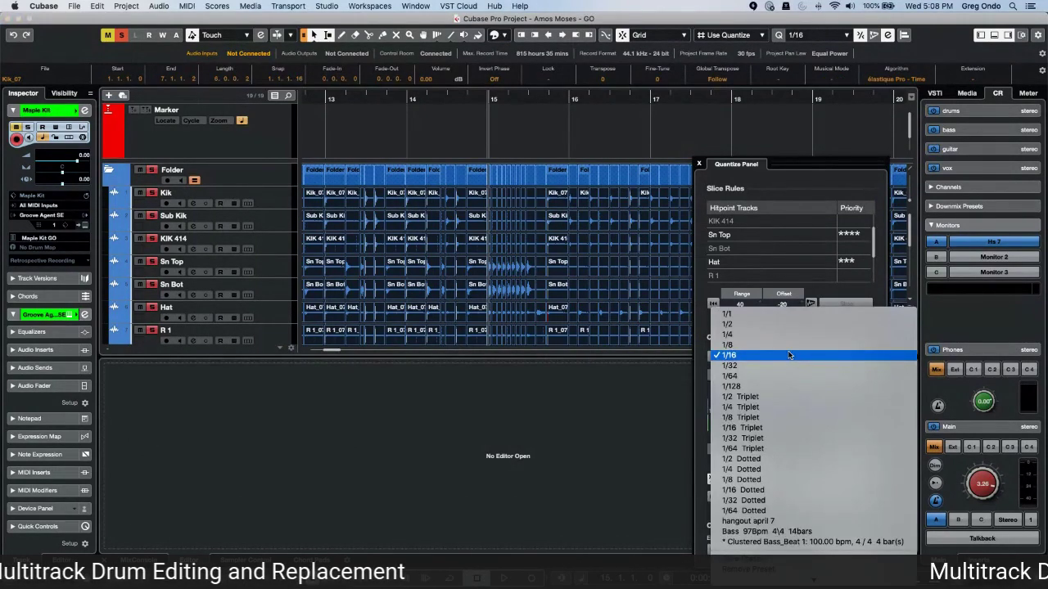
pyautogui.click(789, 354)
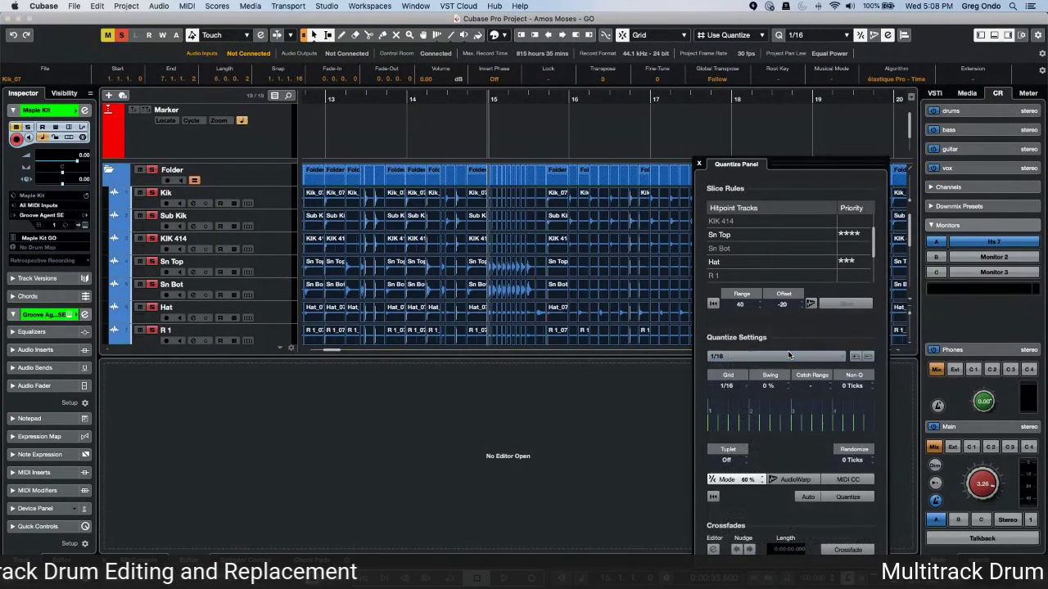
pyautogui.click(850, 498)
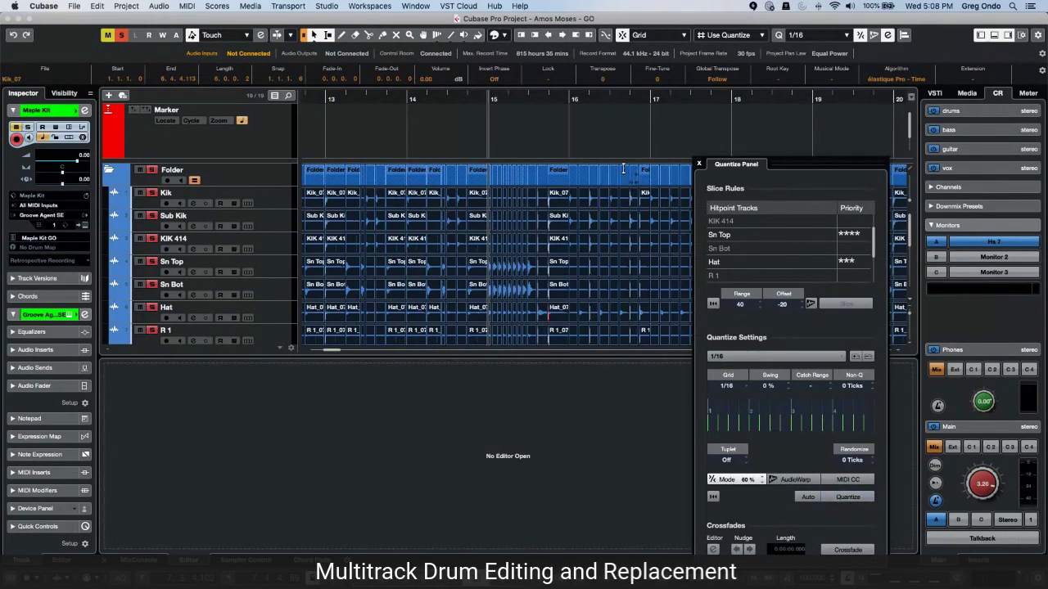
# Crossfade the quantized drum slices to close the gaps and overlaps between them
pyautogui.click(465, 97)
pyautogui.press('h')
pyautogui.press('h')
pyautogui.press('h')
pyautogui.press('h')
pyautogui.press('h')
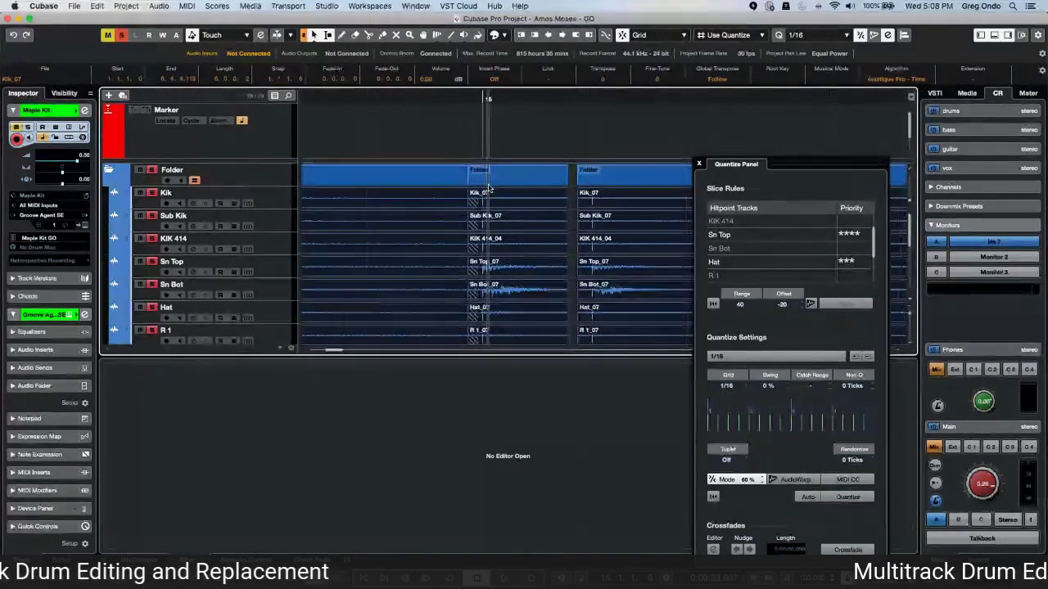
pyautogui.press('h')
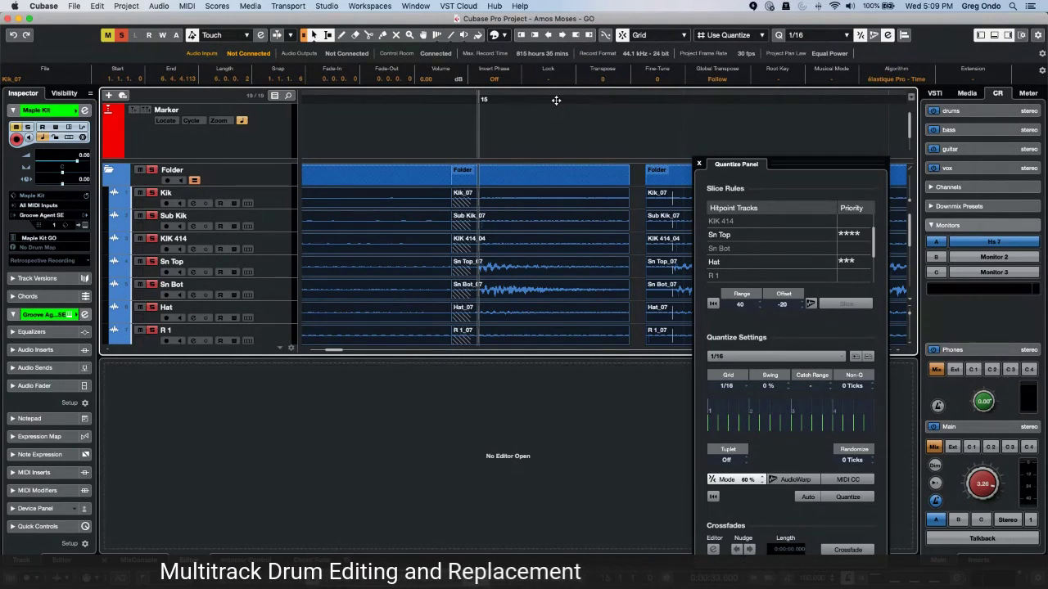
pyautogui.moveTo(556, 100); pyautogui.dragTo(578, 84)
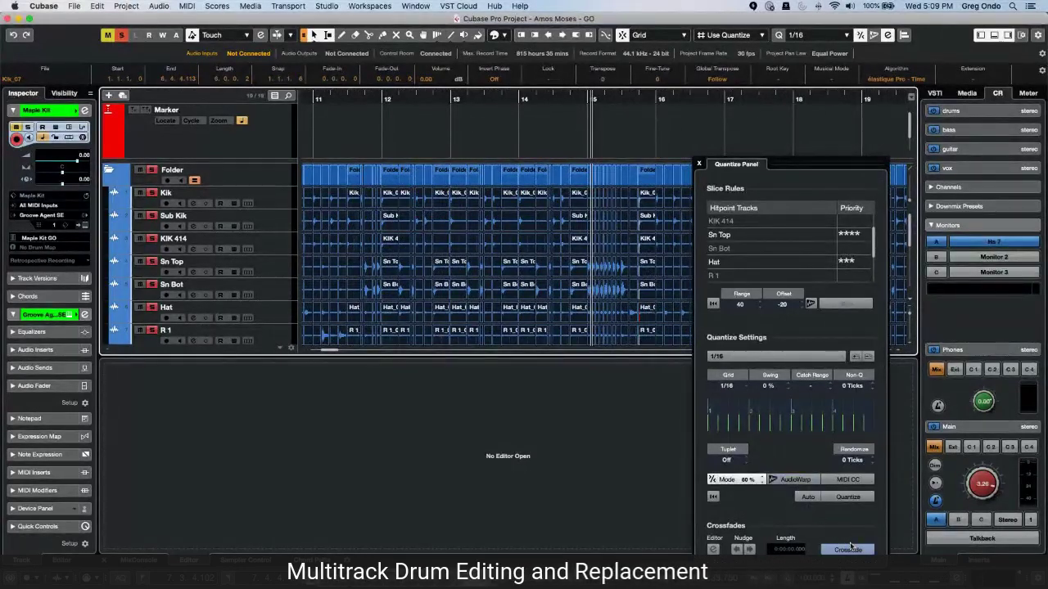
pyautogui.click(857, 551)
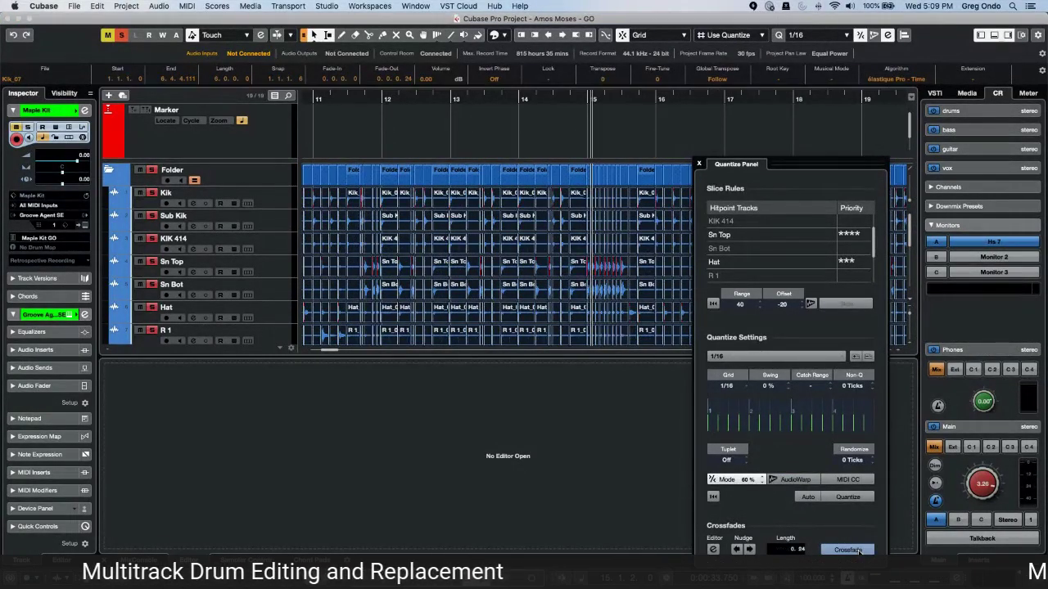
# Play back the edited drums from bar 10 and close the Quantize Panel
pyautogui.hscroll(-8, 308, 97)
pyautogui.click(494, 97)
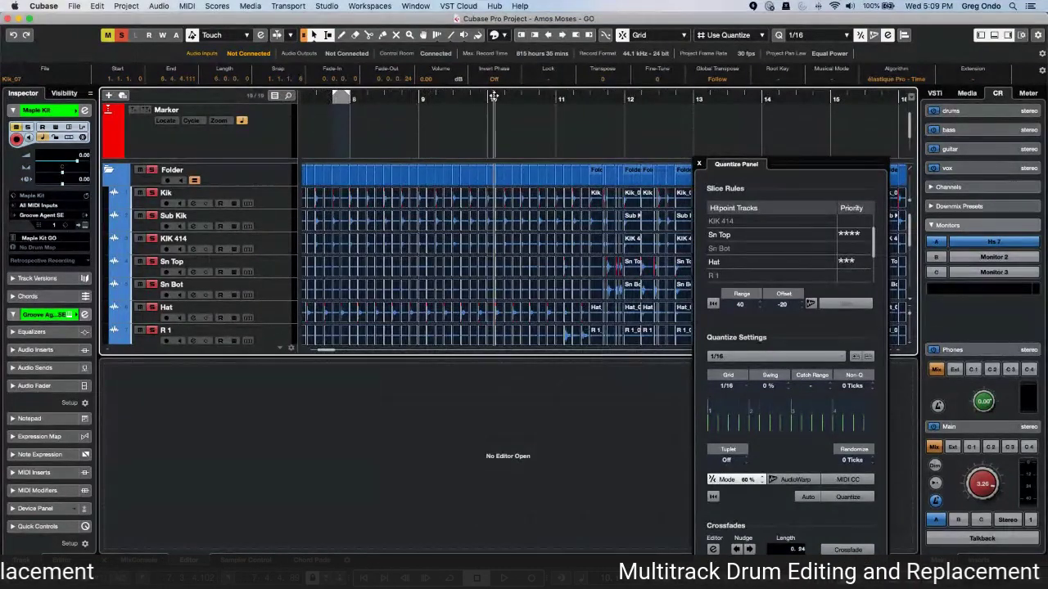
pyautogui.press('space')
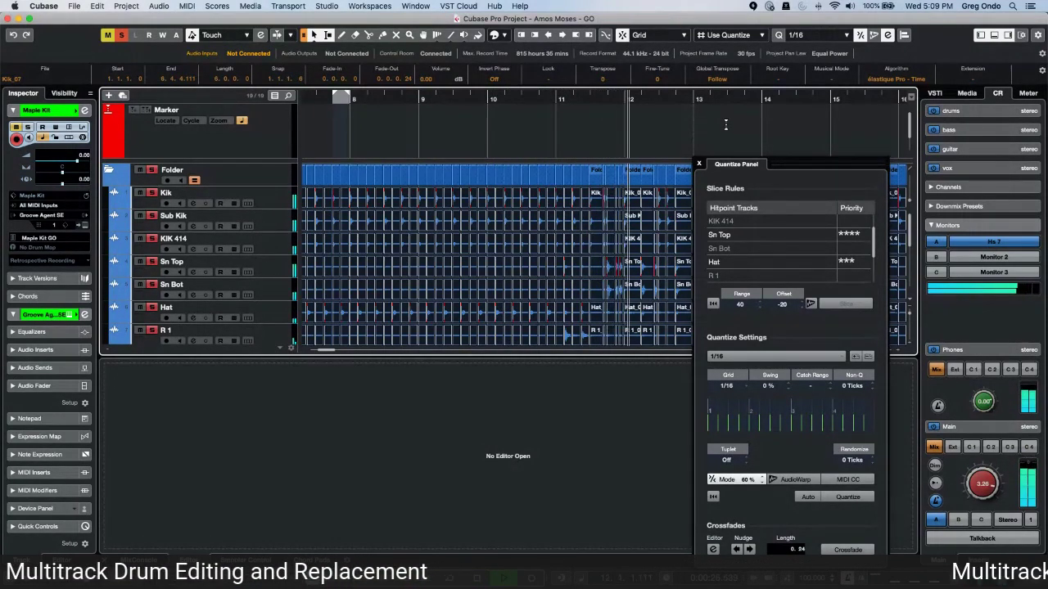
pyautogui.click(698, 164)
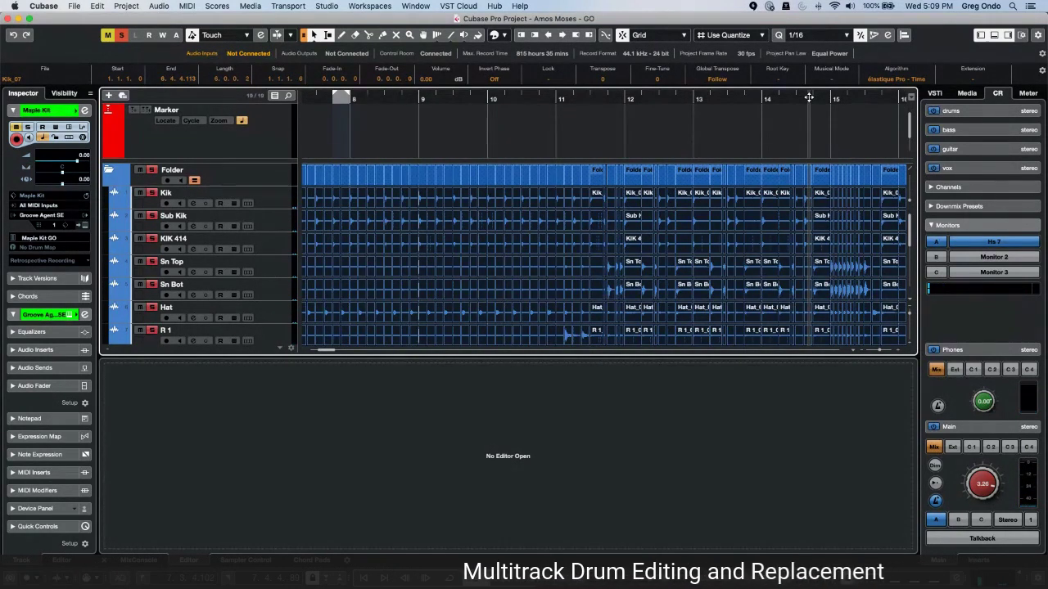
# Play back the crossfaded drum slices around bar 14 to check the edit
pyautogui.press('space')
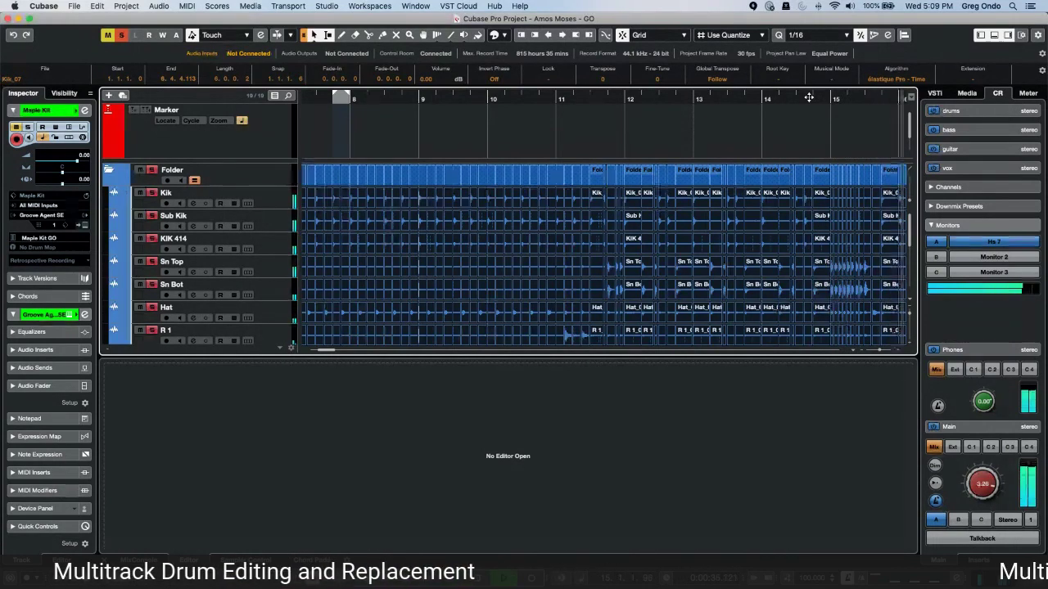
pyautogui.press('space')
pyautogui.click(796, 101)
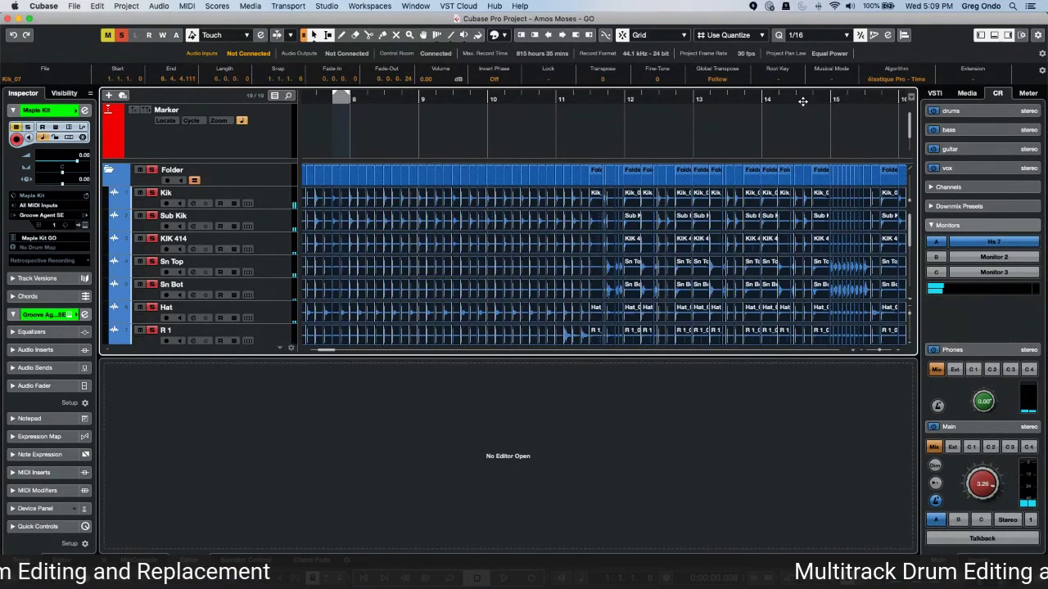
pyautogui.press('space')
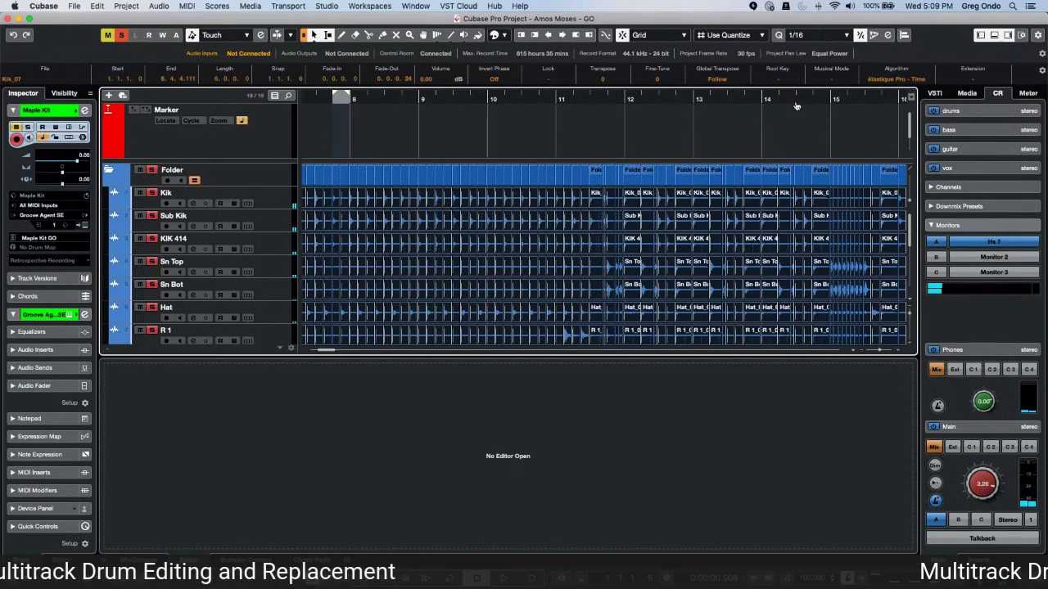
# Undo the slicing, quantizing and crossfading of the drum tracks and move the playback position to about bar 8
pyautogui.press('super+z')
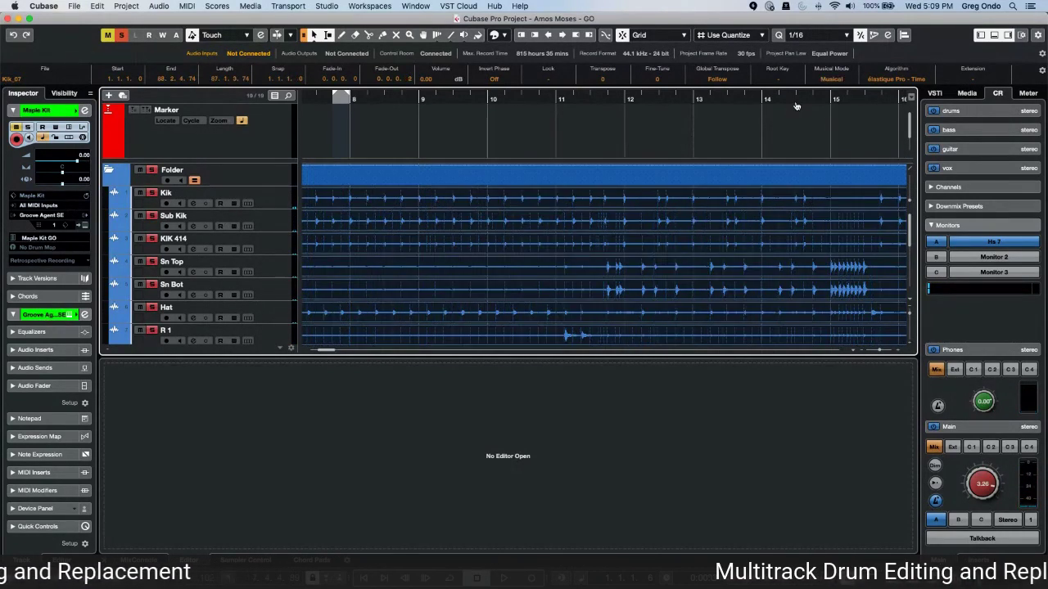
pyautogui.click(395, 96)
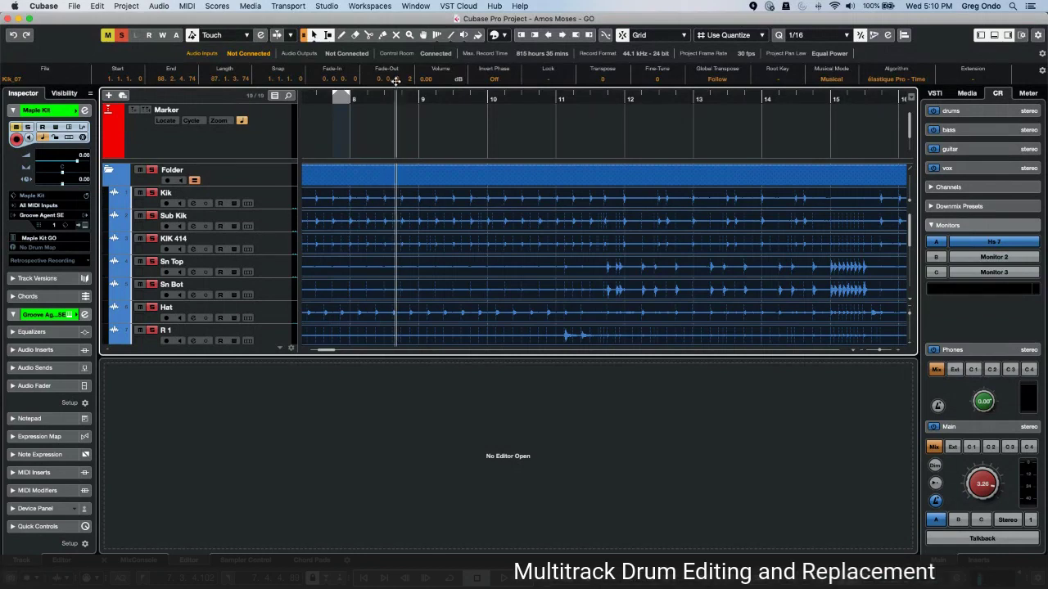
pyautogui.press('g')
pyautogui.press('g')
pyautogui.press('g')
pyautogui.press('g')
pyautogui.press('g')
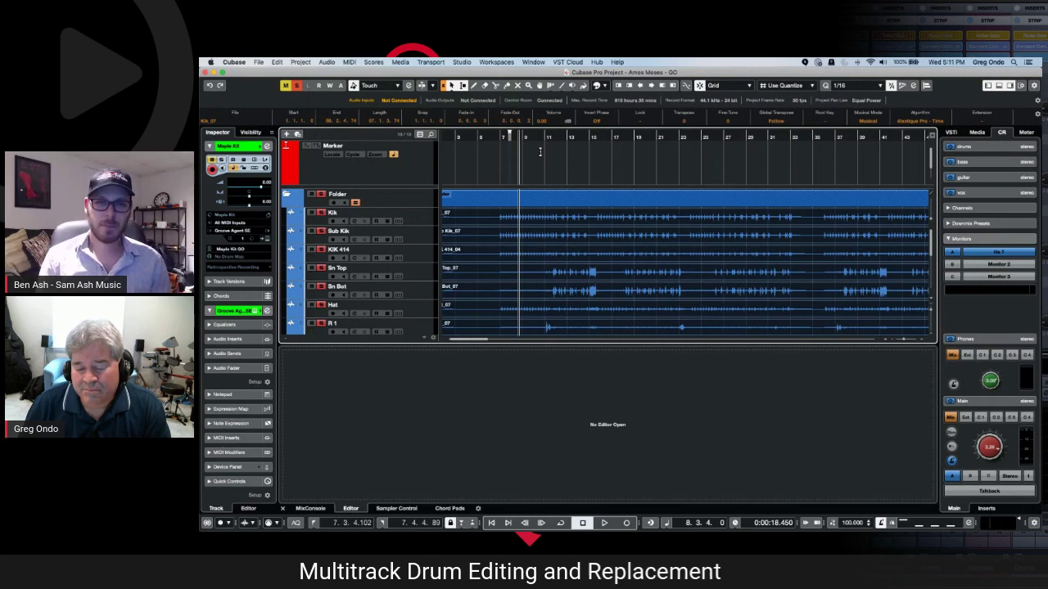
# Show the mixer in the lower zone and clear all mute and solo states
pyautogui.click(312, 508)
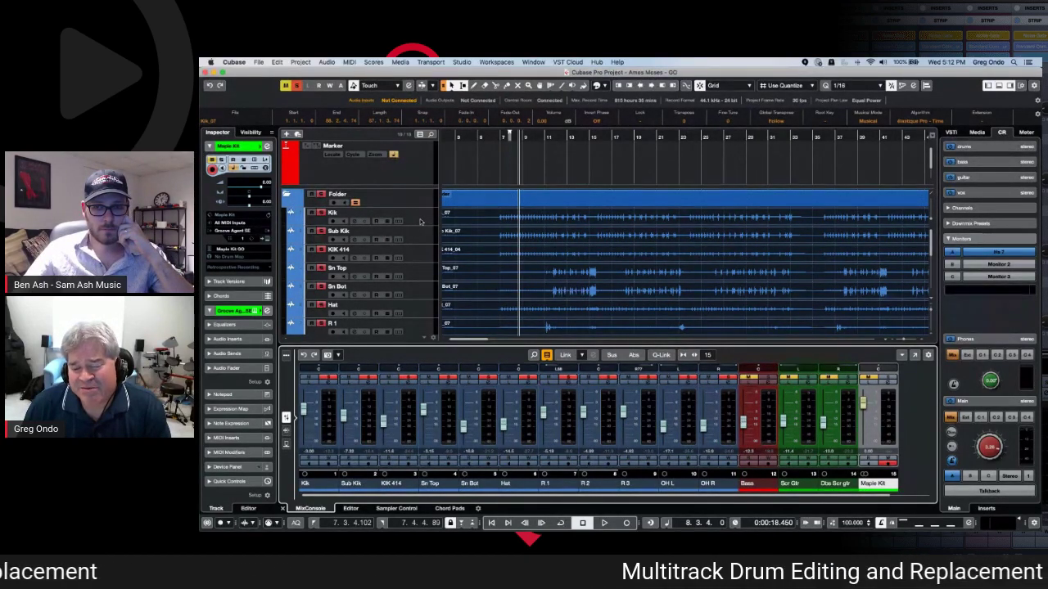
pyautogui.click(297, 86)
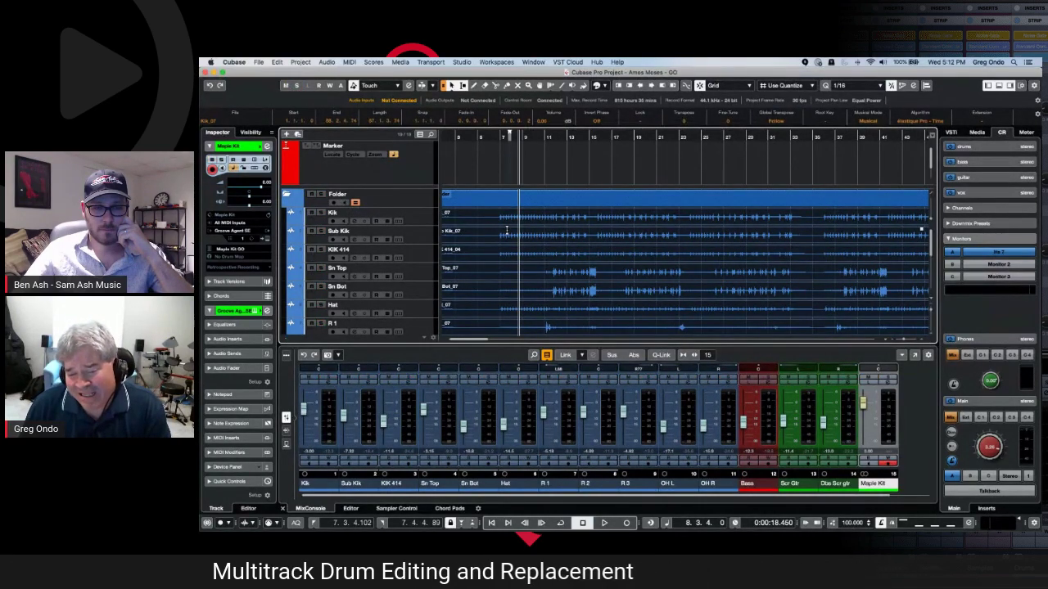
# Play back the full mix from about bar 10 and lower the Control Room main level to 1.88
pyautogui.click(501, 136)
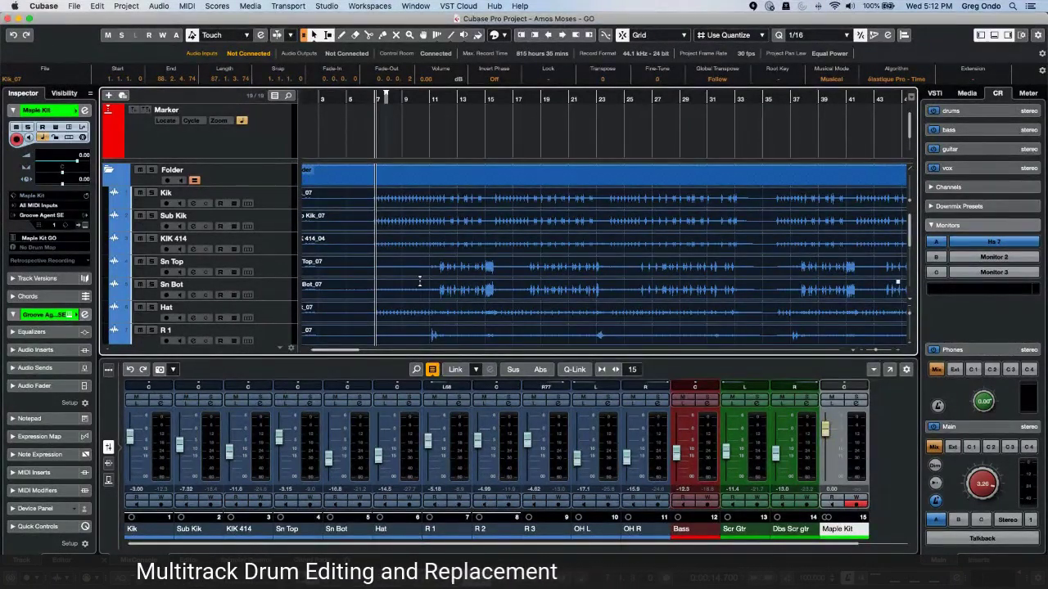
pyautogui.click(417, 108)
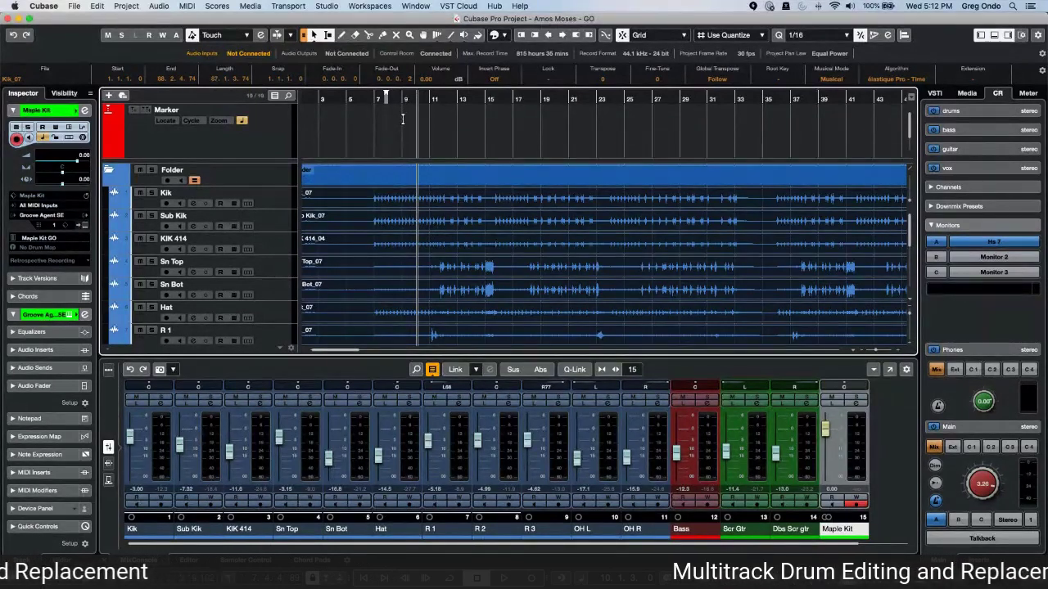
pyautogui.press('space')
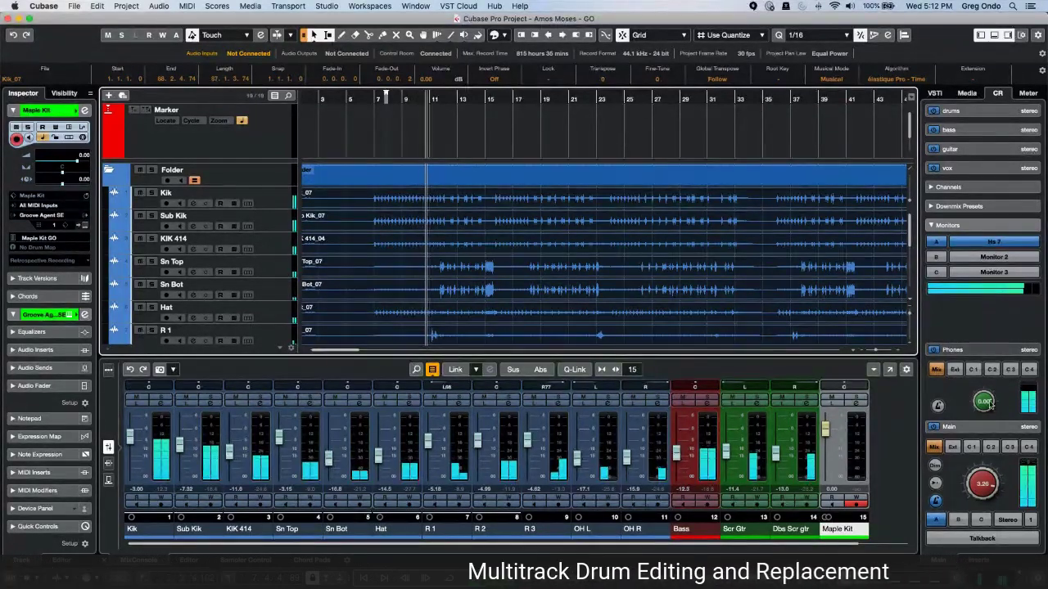
pyautogui.moveTo(984, 483); pyautogui.dragTo(987, 489)
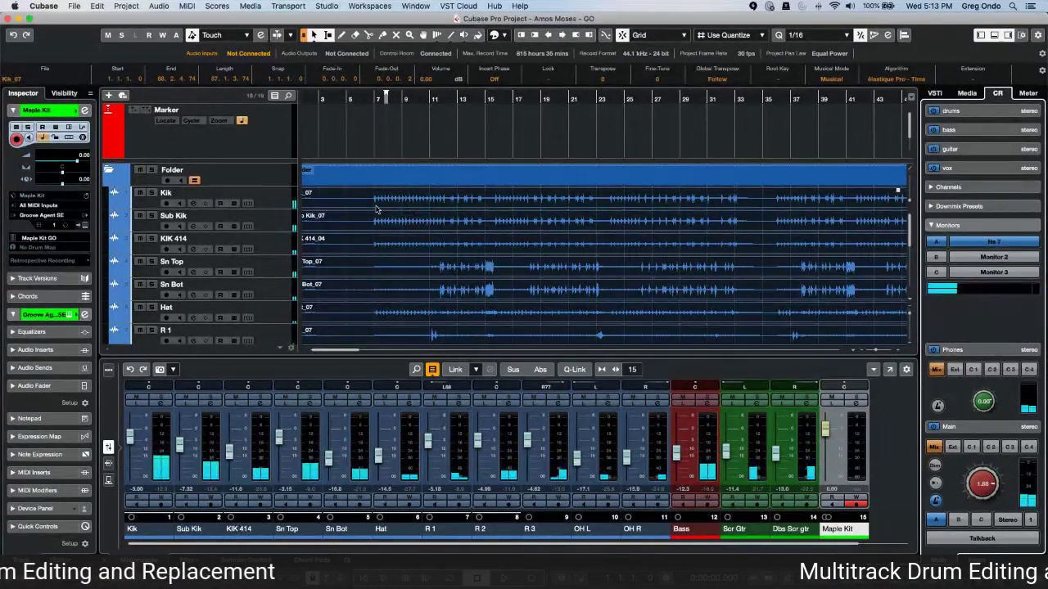
# Open the Maple Kit track's Groove Agent SE, audition its Snare 2 pad, and move the plug-in window off the drum waveforms
pyautogui.scroll(-5, 406, 238)
pyautogui.scroll(-4, 406, 240)
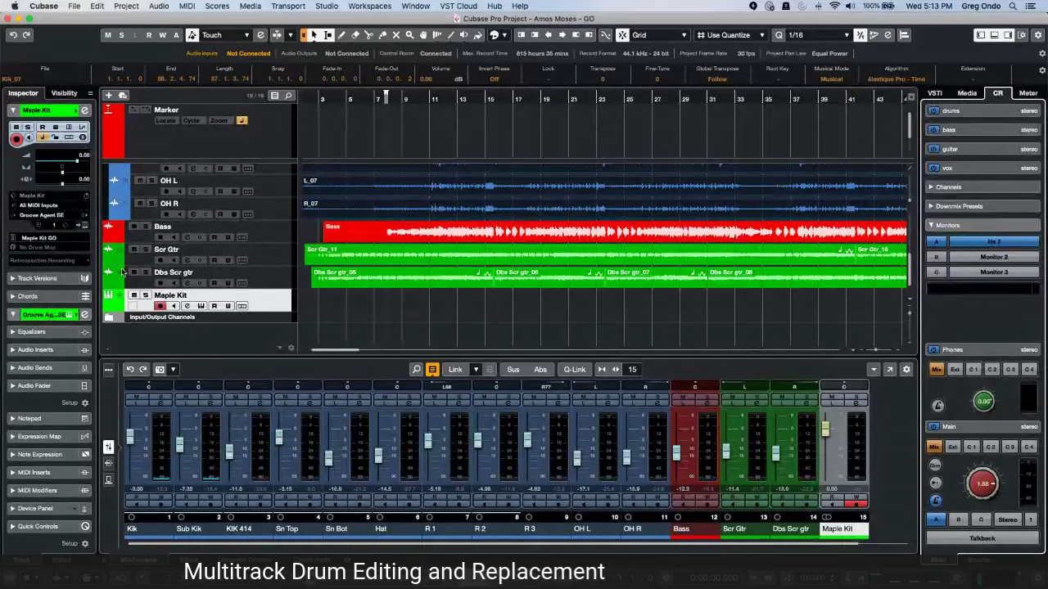
pyautogui.click(85, 224)
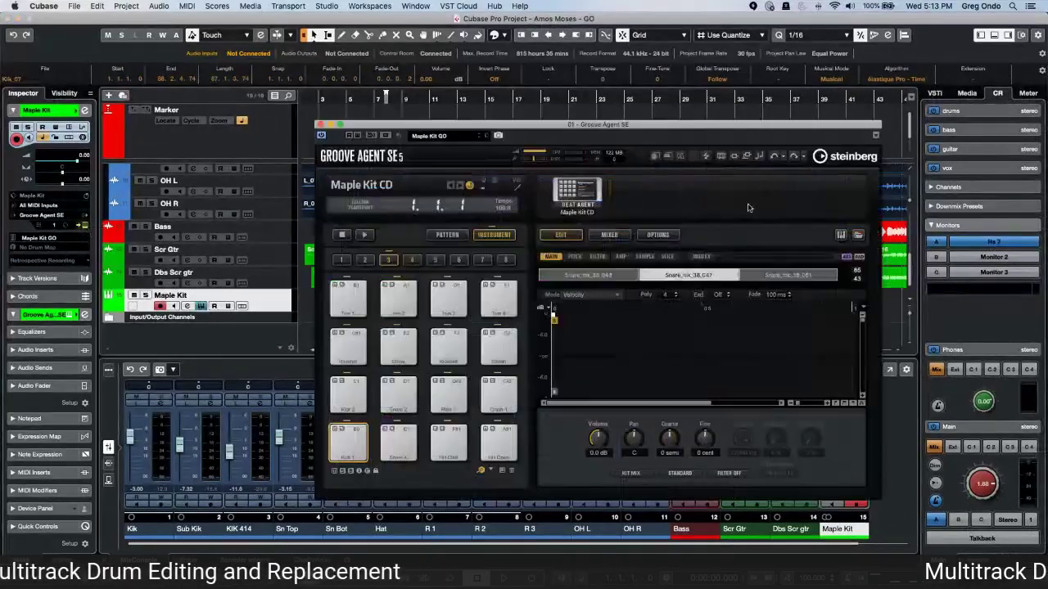
pyautogui.click(397, 395)
pyautogui.moveTo(423, 137); pyautogui.dragTo(582, 177)
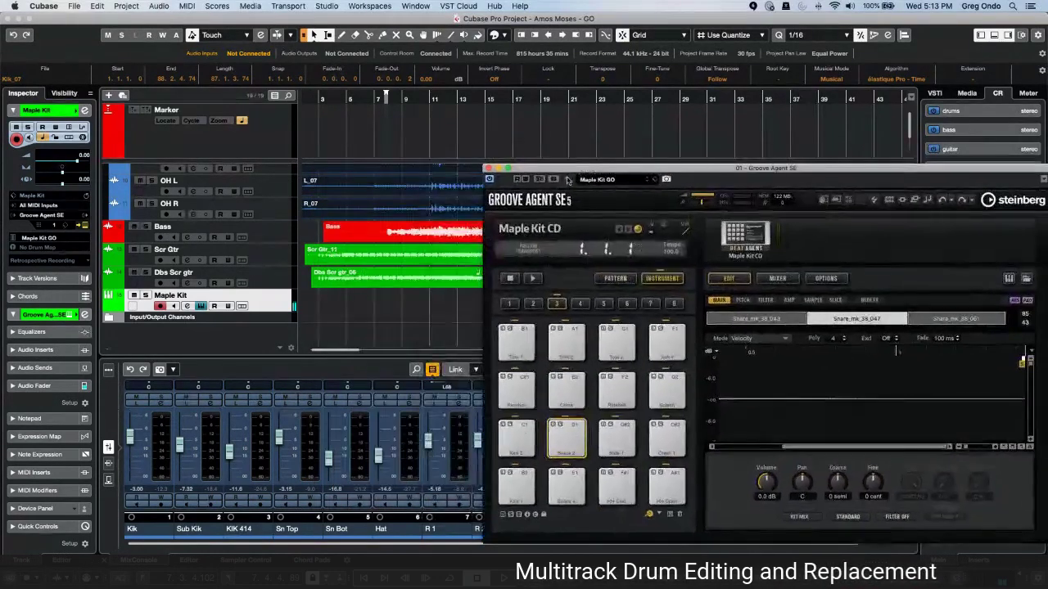
# Turn off group editing for the drum folder track
pyautogui.scroll(5, 352, 246)
pyautogui.click(373, 189)
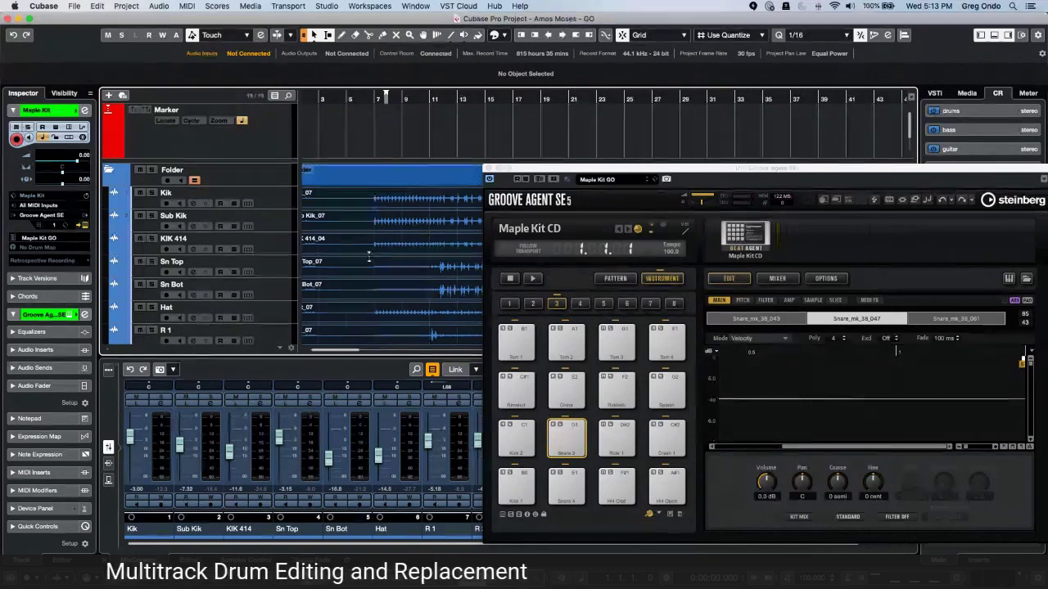
pyautogui.click(207, 175)
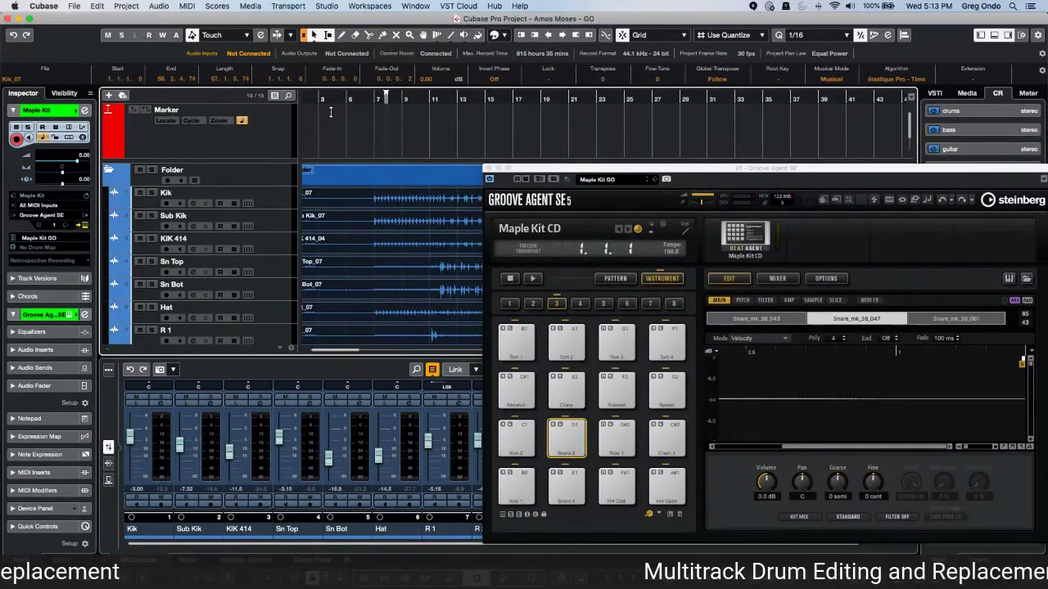
# Load the KIK 414 audio event onto an empty pad in pad group 5 of Groove Agent
pyautogui.moveTo(373, 101); pyautogui.dragTo(392, 203)
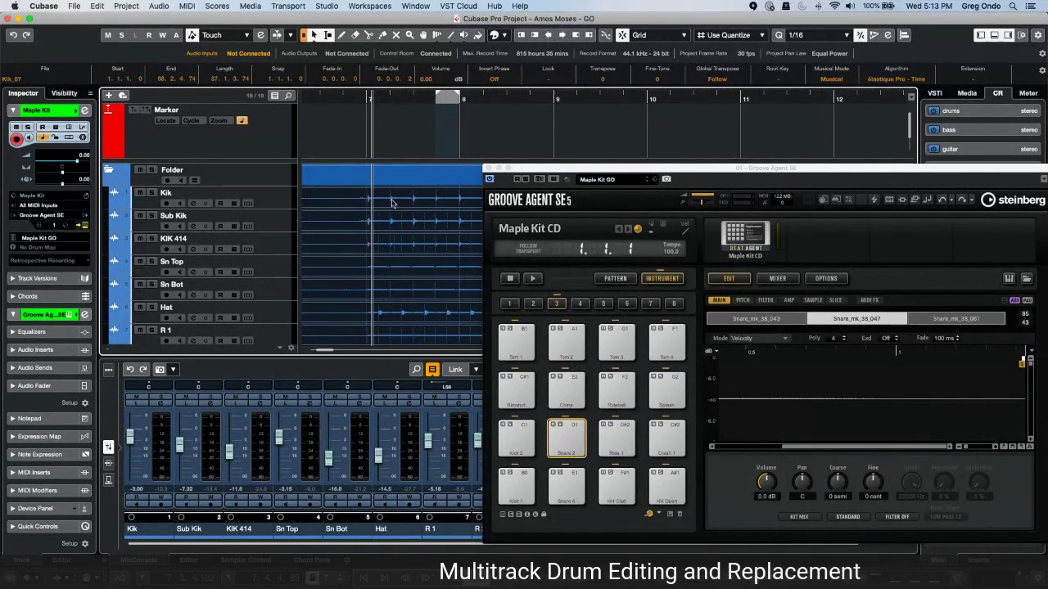
pyautogui.click(389, 200)
pyautogui.moveTo(388, 197); pyautogui.dragTo(392, 248)
pyautogui.click(603, 304)
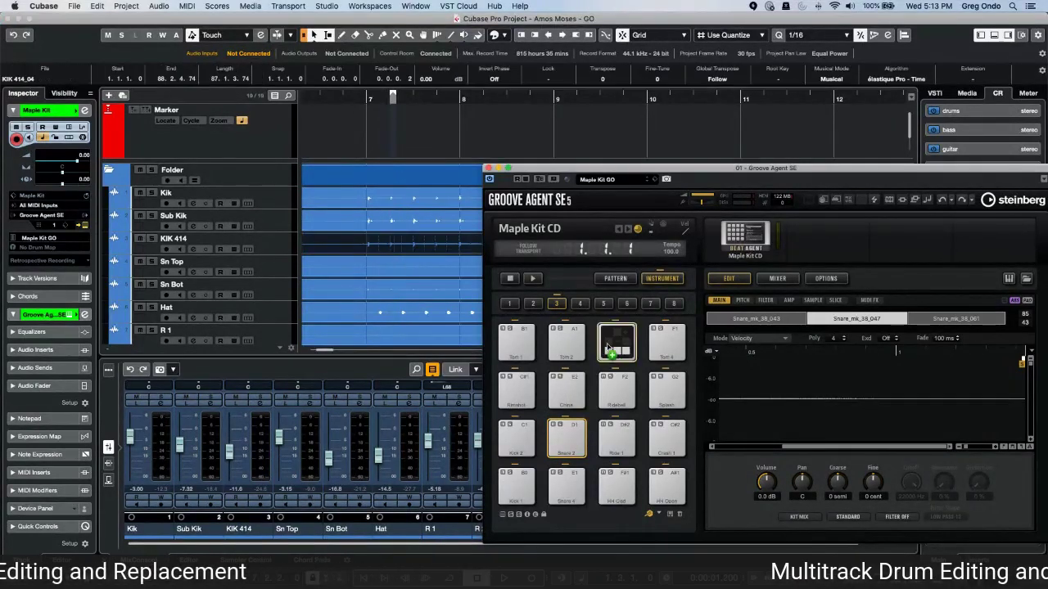
pyautogui.moveTo(606, 306); pyautogui.dragTo(622, 344)
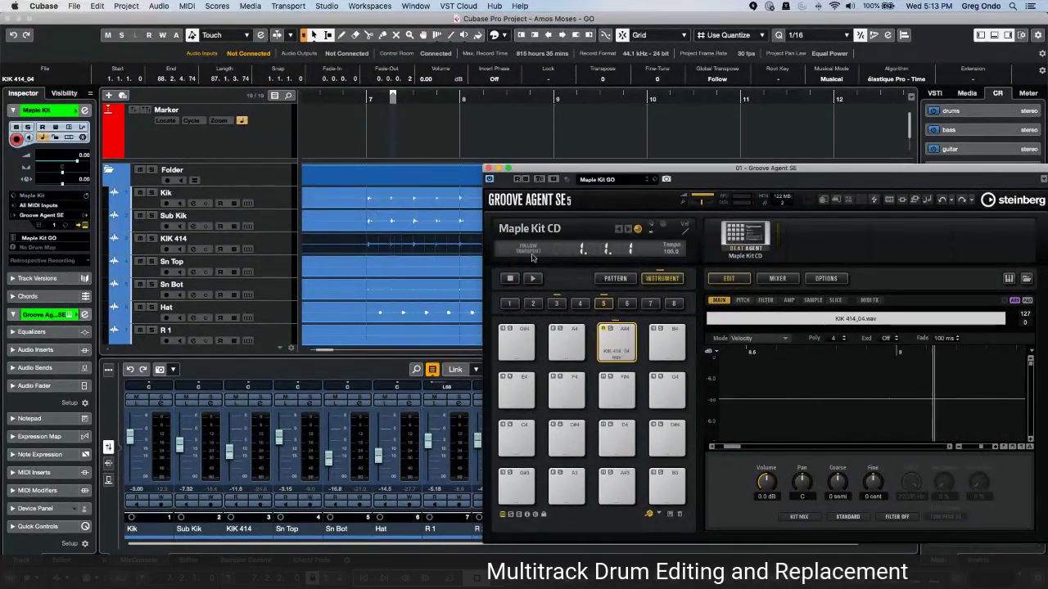
# Return to pad group 3 and audition the Kick 1 and Kick 2 pads
pyautogui.click(557, 304)
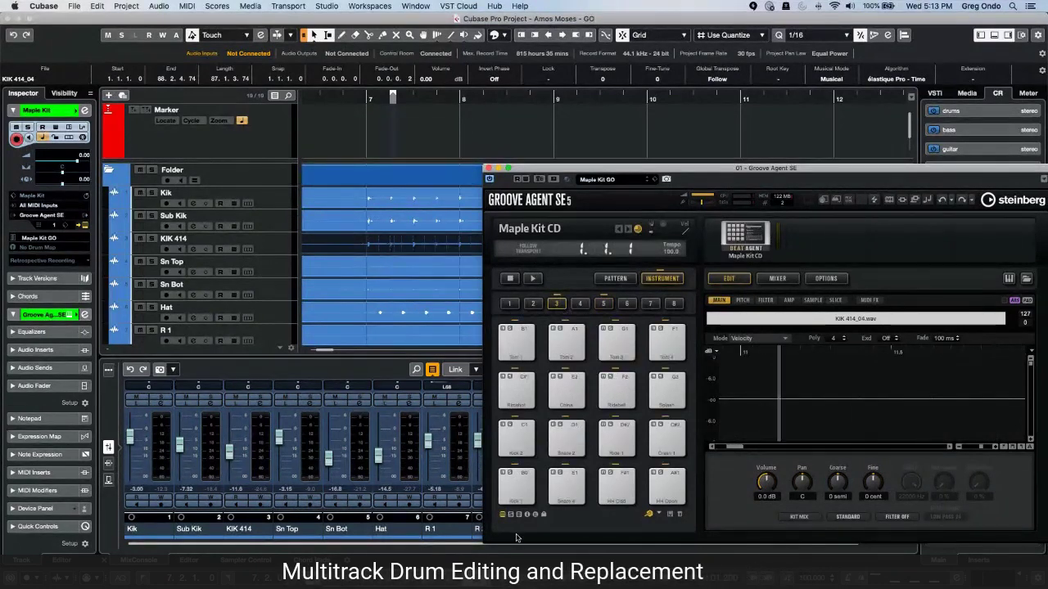
pyautogui.click(515, 486)
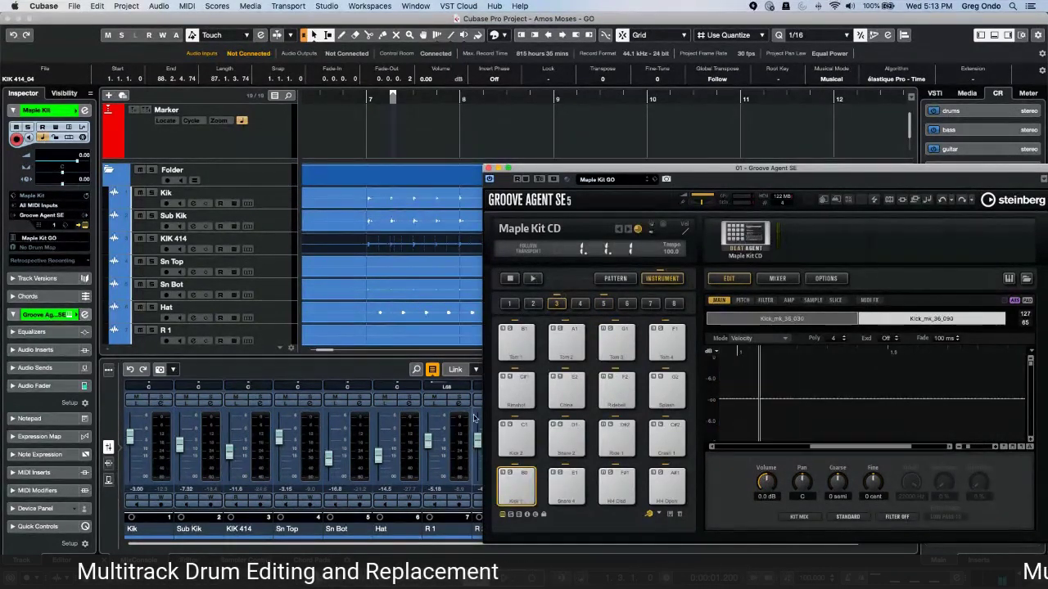
pyautogui.click(516, 438)
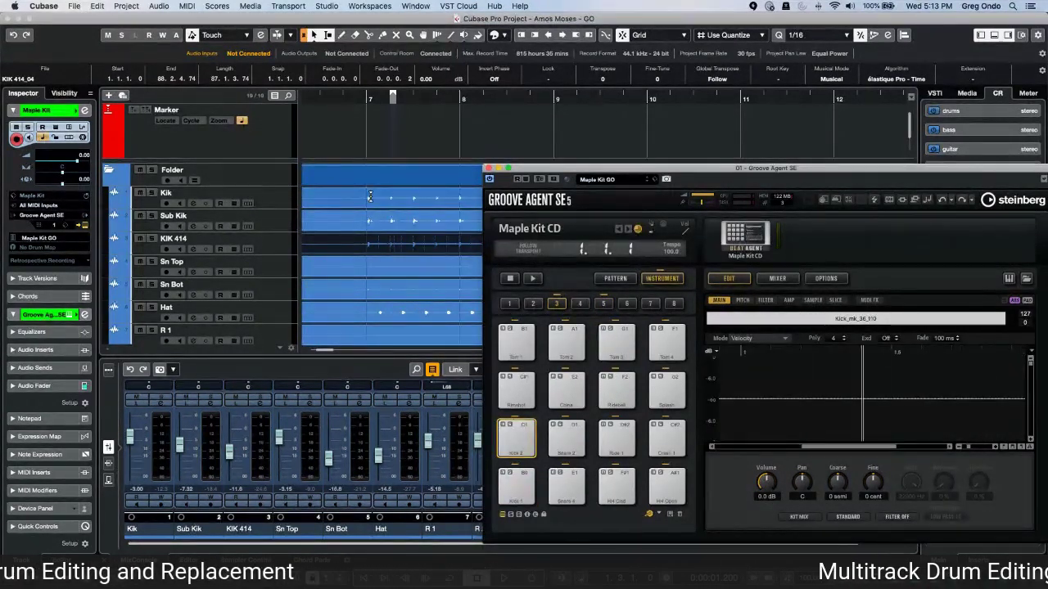
# Open the Kik event in the Sample Editor and examine its hitpoints around bar 7
pyautogui.moveTo(360, 98); pyautogui.dragTo(354, 80)
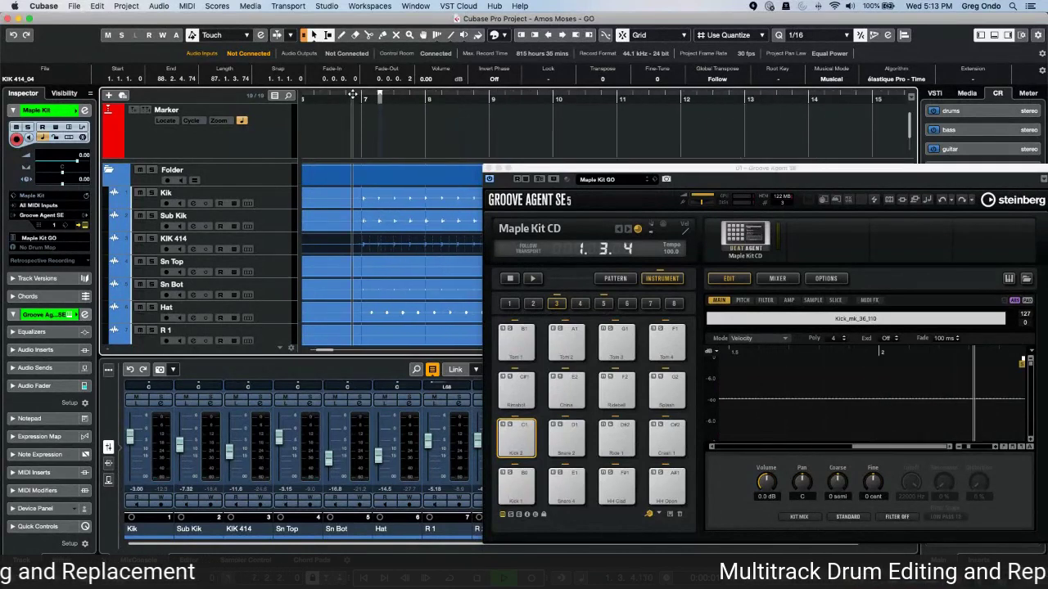
pyautogui.doubleClick(368, 204)
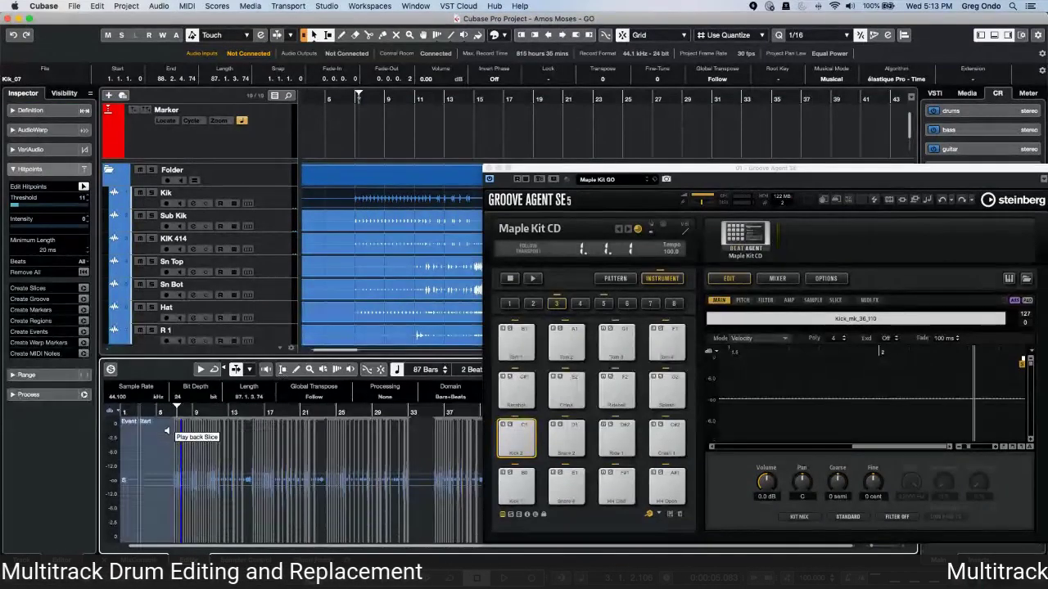
pyautogui.press('h')
pyautogui.press('h')
pyautogui.press('h')
pyautogui.press('h')
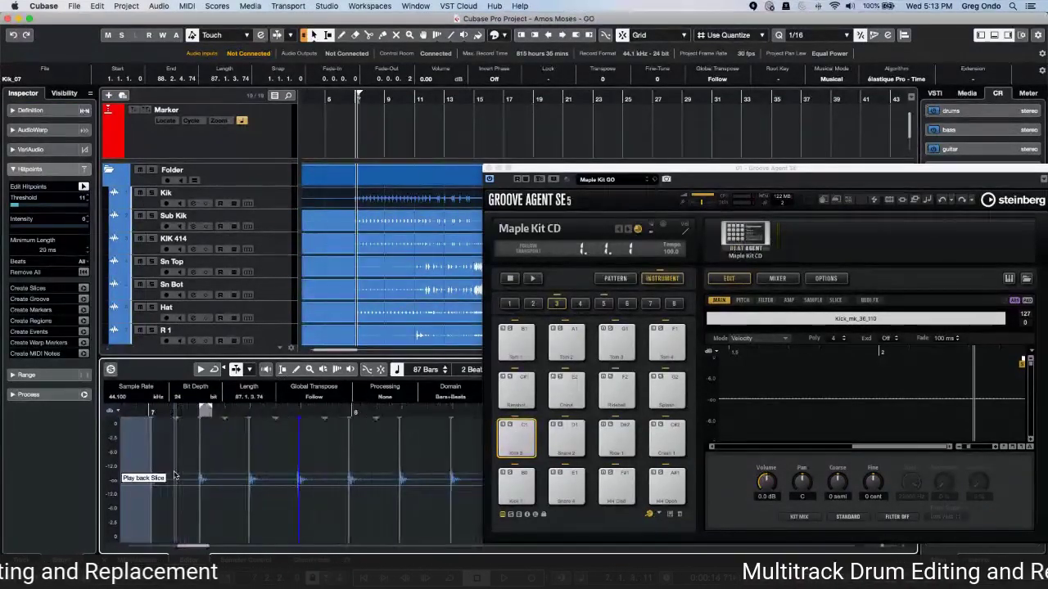
# Convert the Kik hitpoints to MIDI notes on the Maple Kit track with Dynamic Velocity, pitch C1, length 1/8 and First Selected Track as destination
pyautogui.scroll(-6, 260, 269)
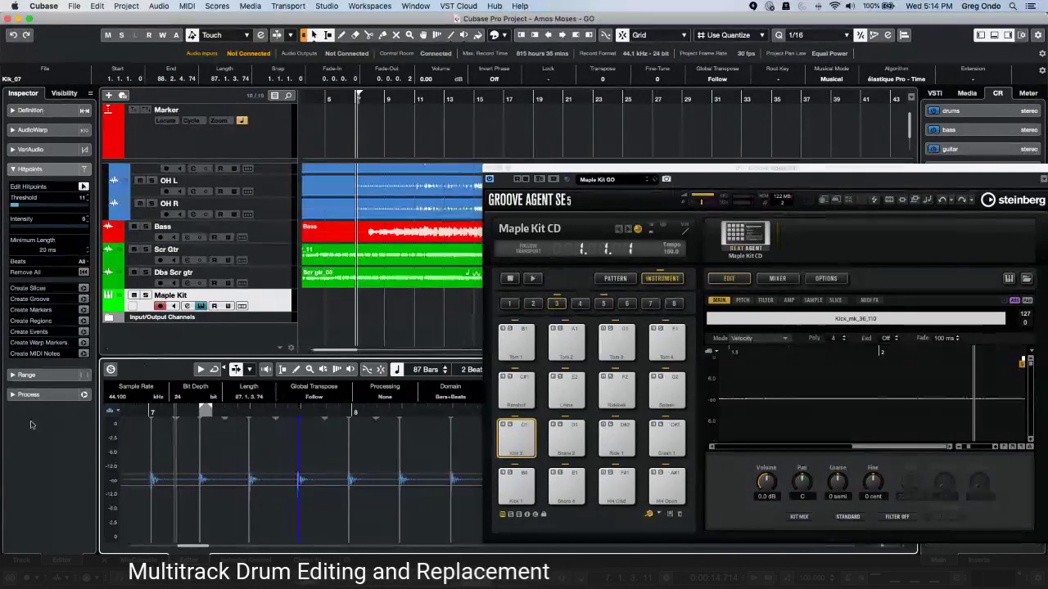
pyautogui.click(83, 353)
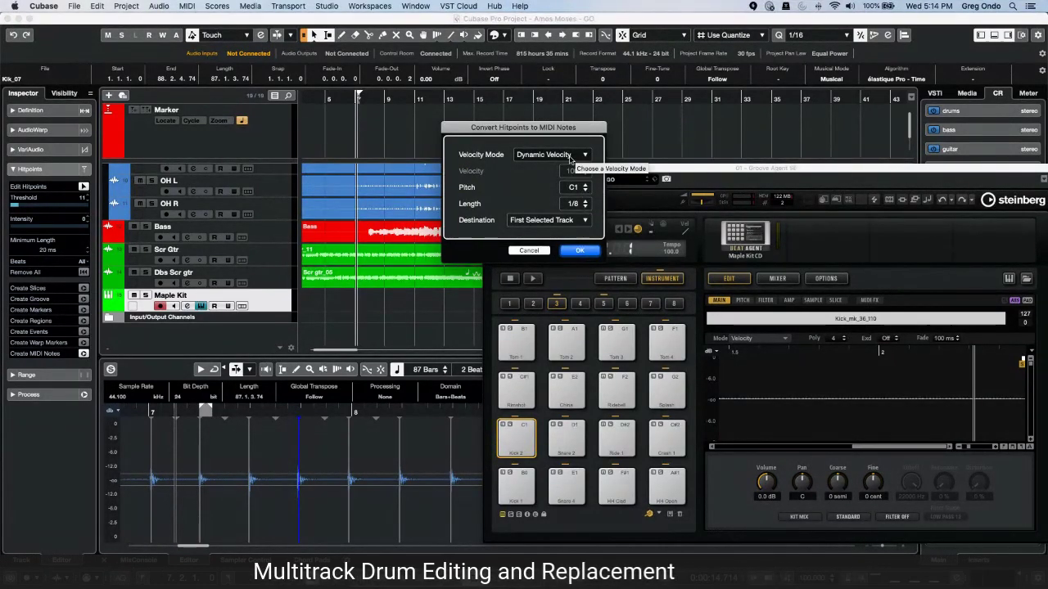
pyautogui.click(578, 250)
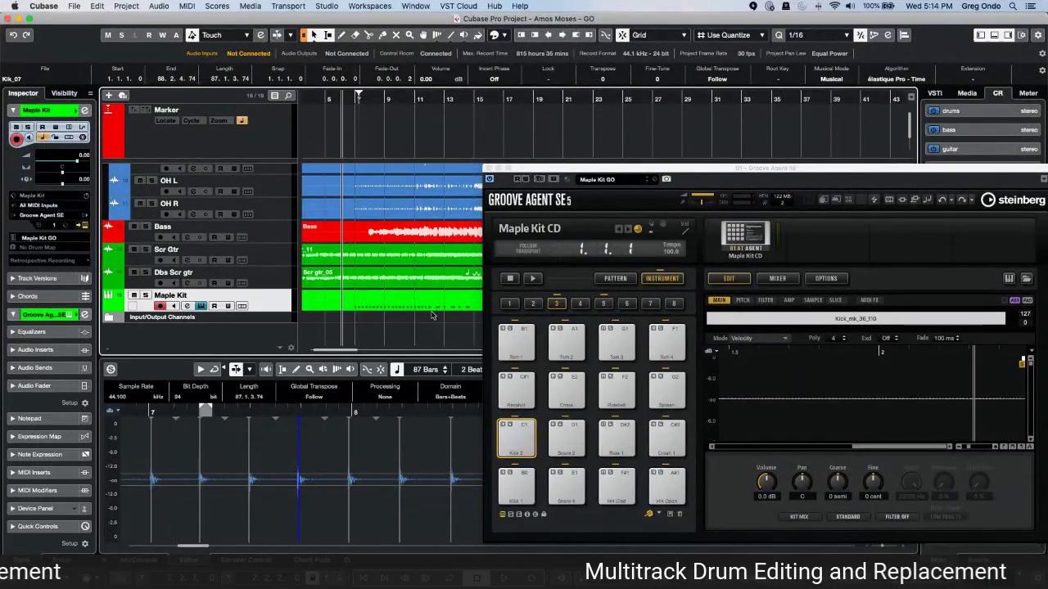
# Play back the converted kick notes and raise the Kick 2 pad's volume to 4.7 dB
pyautogui.press('space')
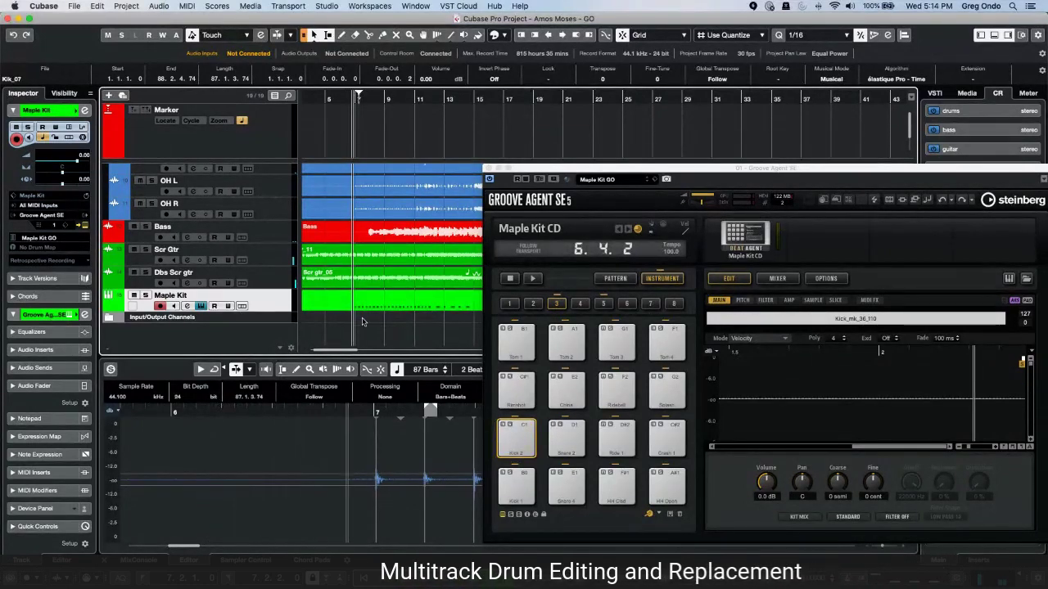
pyautogui.click(519, 446)
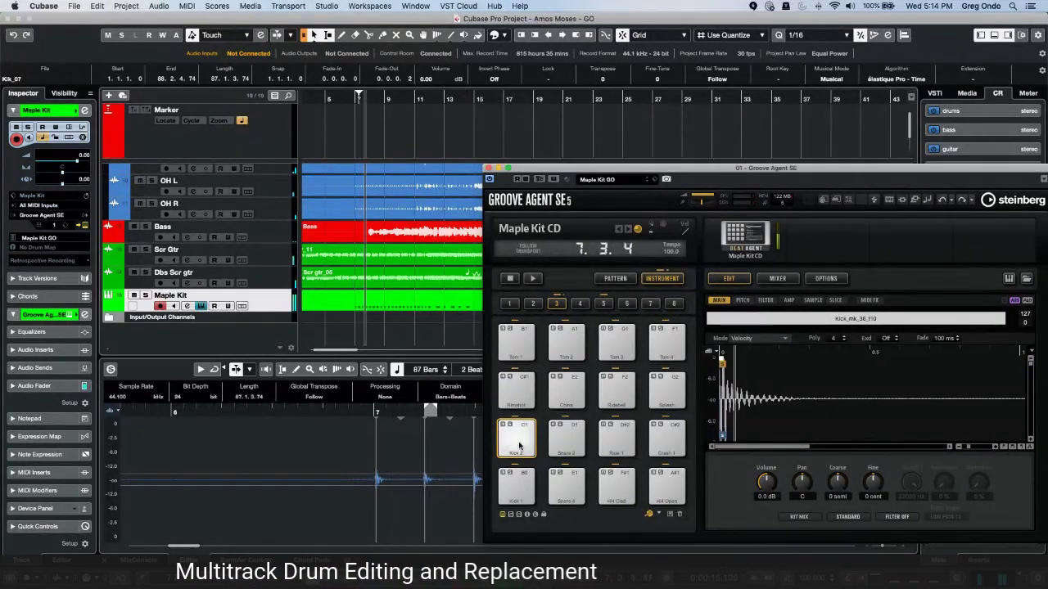
pyautogui.moveTo(767, 483); pyautogui.dragTo(777, 465)
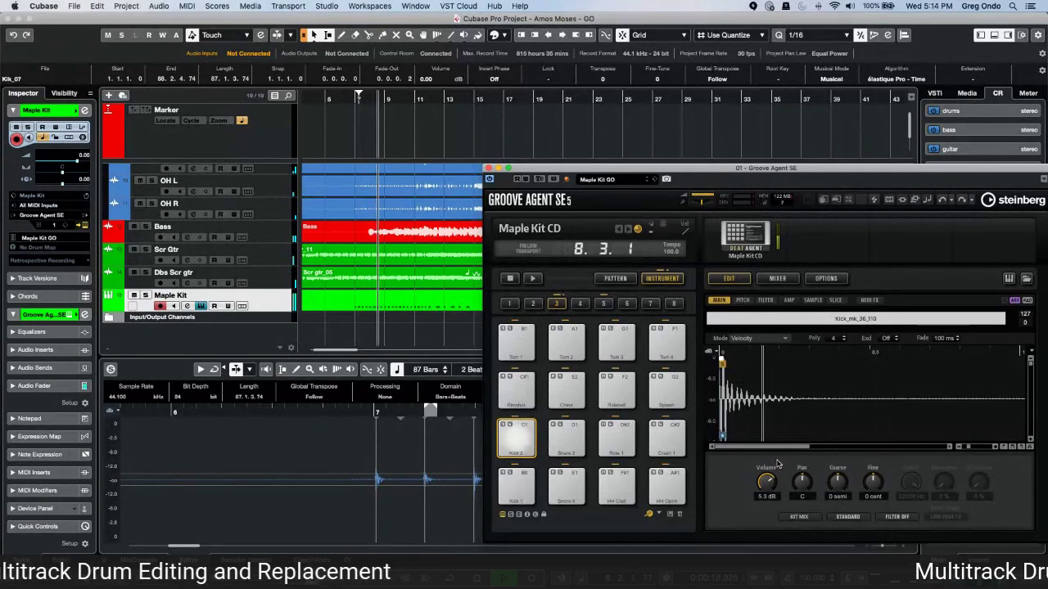
# Mute the Kik, Sub Kik and KIK 414 tracks during playback to hear the Groove Agent kick in their place
pyautogui.scroll(4, 348, 278)
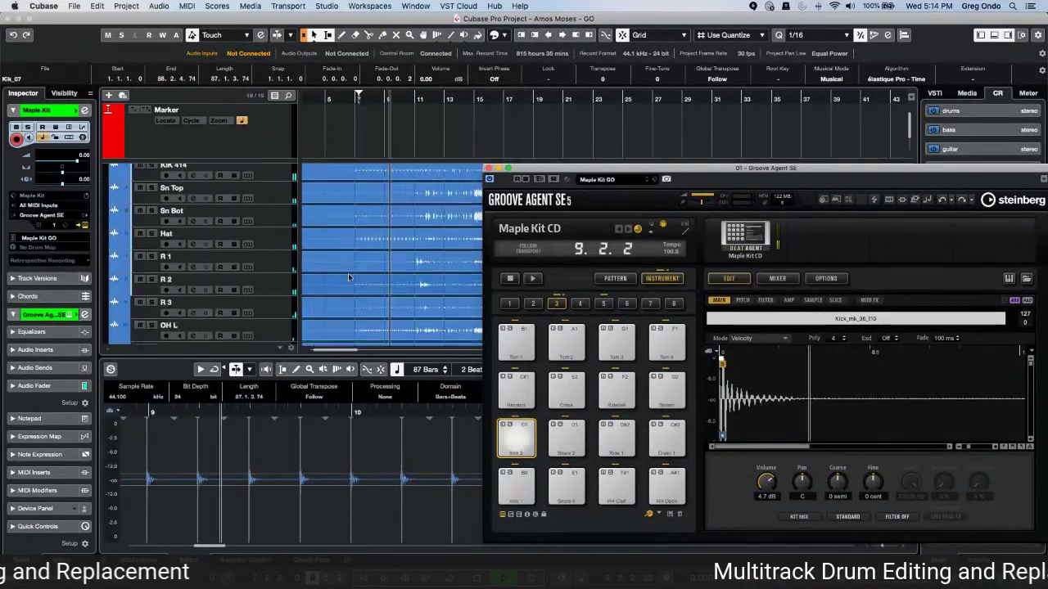
pyautogui.scroll(3, 348, 277)
pyautogui.click(140, 192)
pyautogui.click(140, 238)
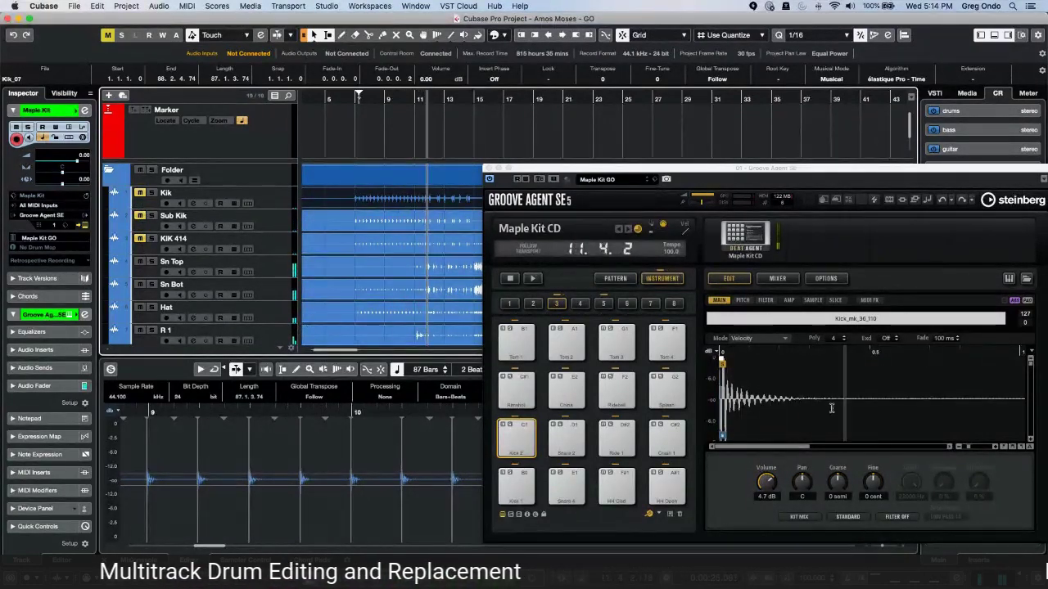
pyautogui.hscroll(3, 831, 407)
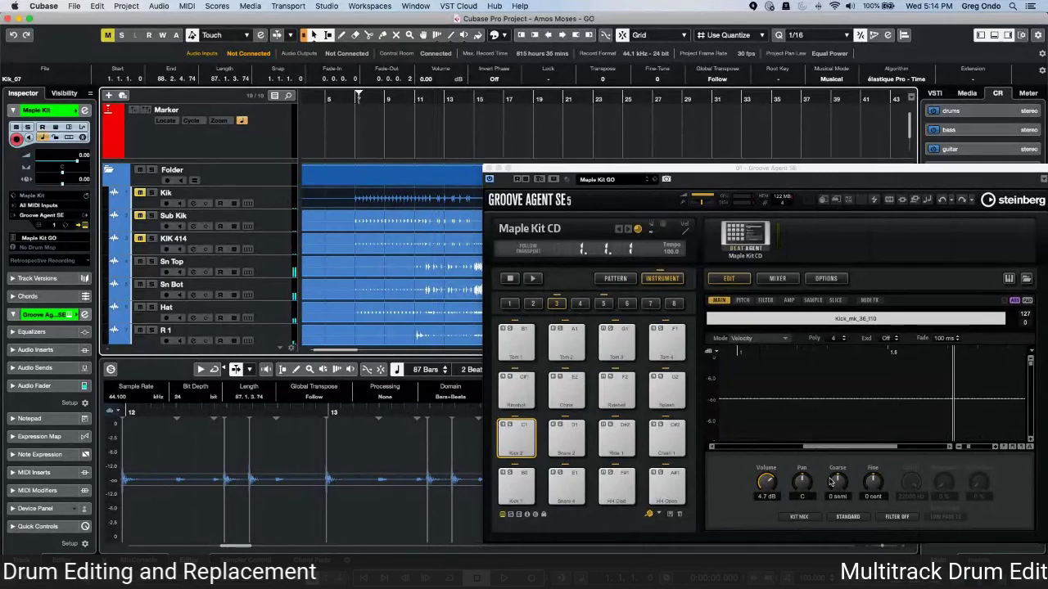
# Lower the Kick 2 pad's coarse tuning to -5 semitones while playing back the drums
pyautogui.moveTo(833, 482); pyautogui.dragTo(834, 491)
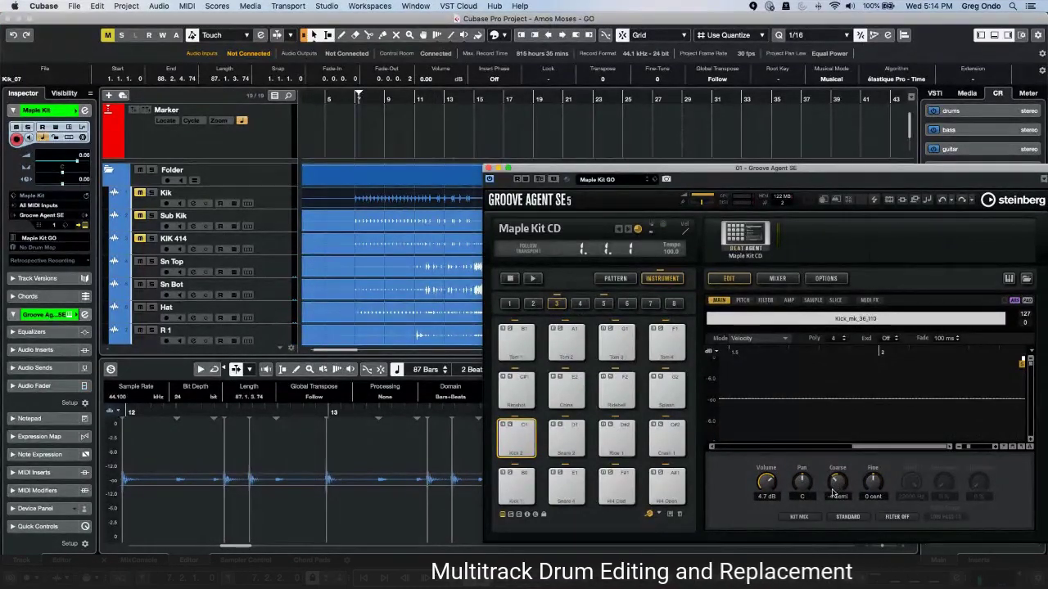
pyautogui.click(390, 79)
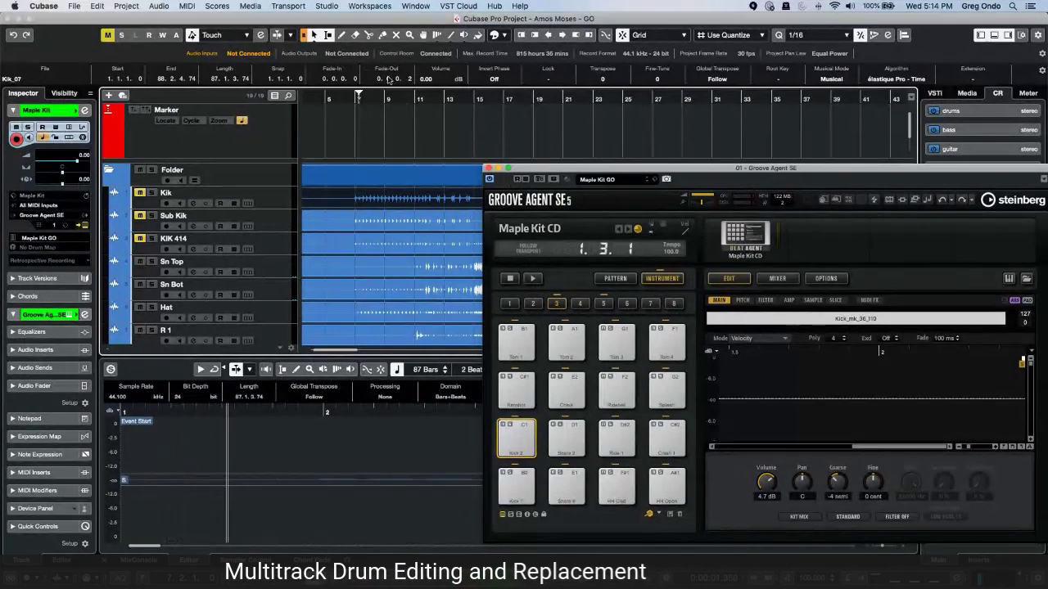
pyautogui.click(417, 100)
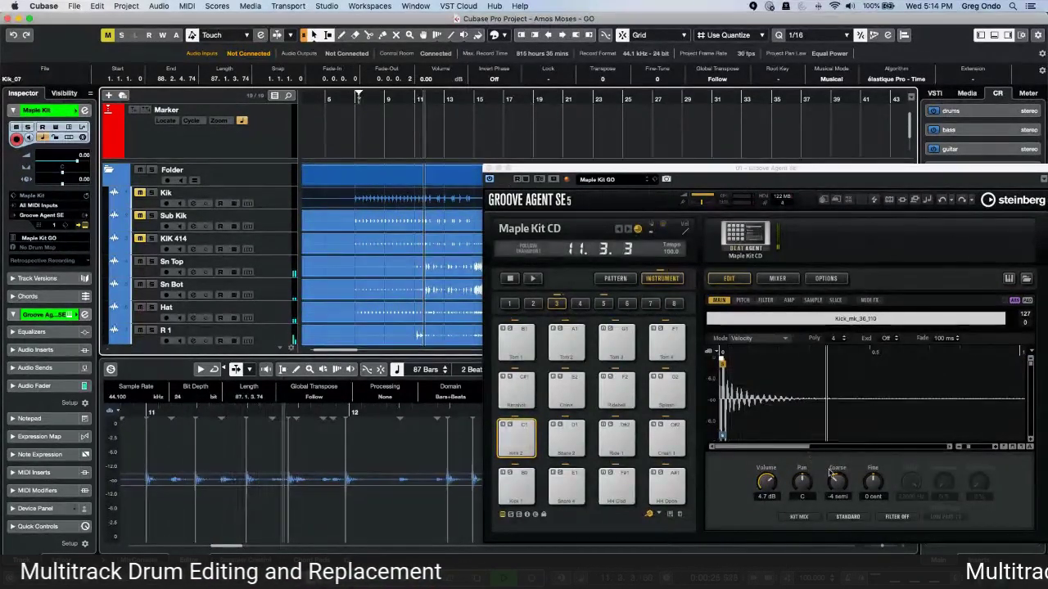
pyautogui.moveTo(844, 487)
pyautogui.mouseDown()
pyautogui.moveTo(839, 421)
pyautogui.moveTo(834, 477)
pyautogui.mouseUp()
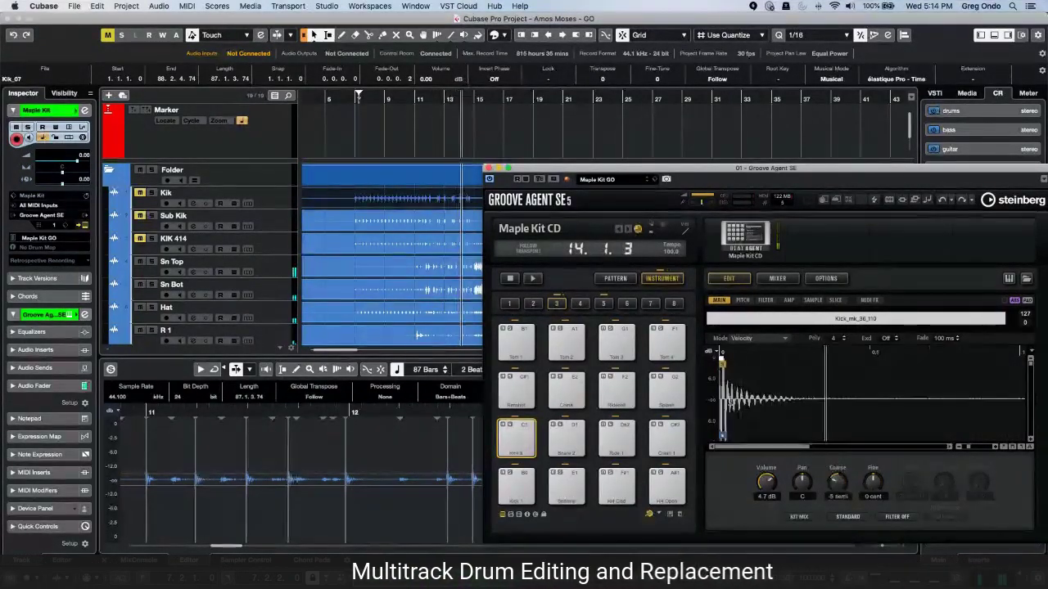
# Unmute the Kik, Sub Kik and KIK 414 tracks during playback to blend them with the Groove Agent kick, and stop playback
pyautogui.click(140, 194)
pyautogui.click(140, 216)
pyautogui.click(140, 238)
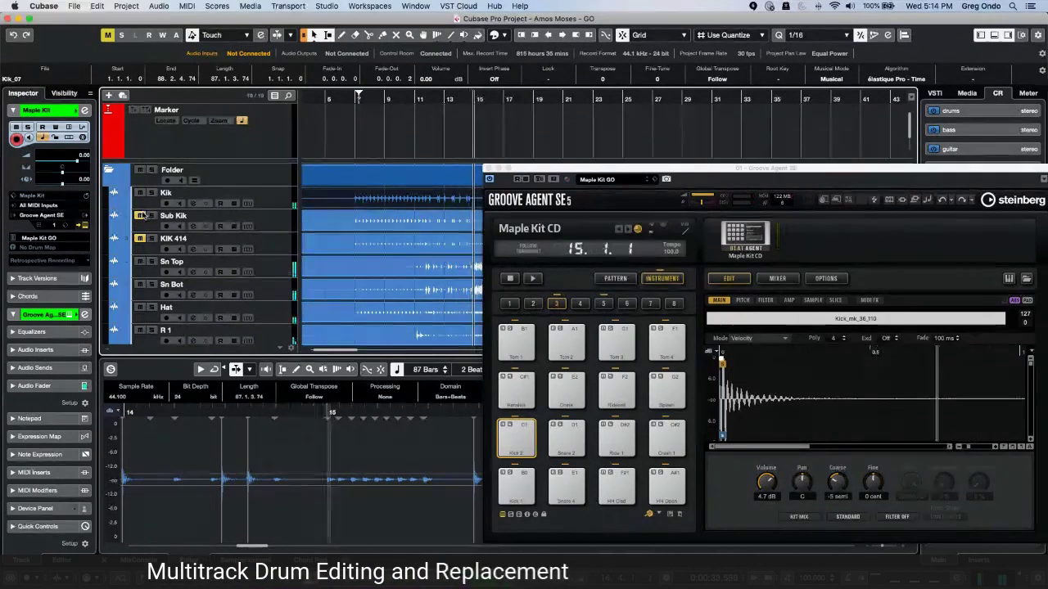
pyautogui.click(531, 200)
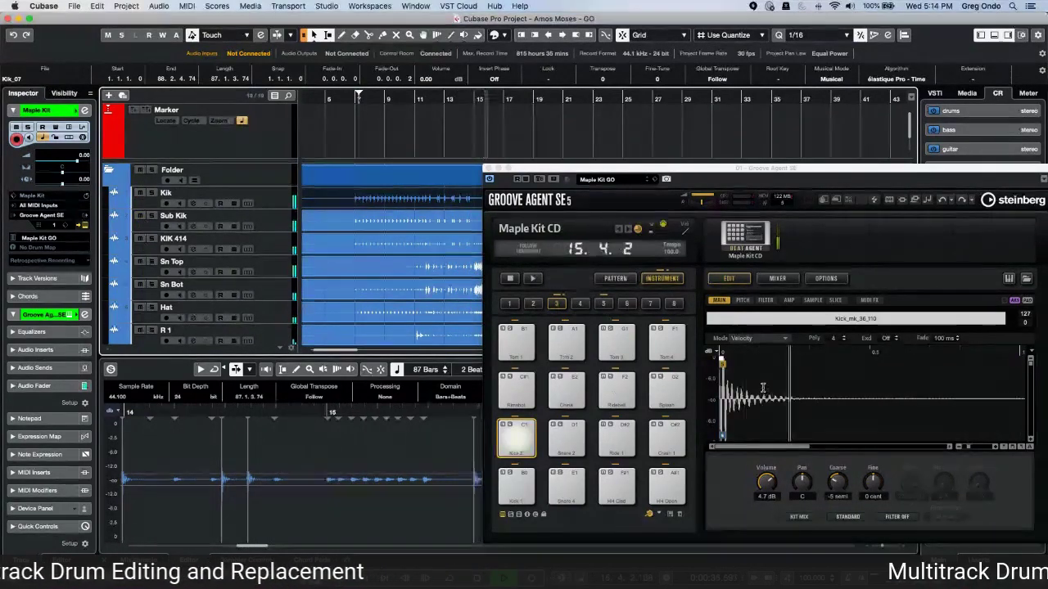
pyautogui.click(490, 178)
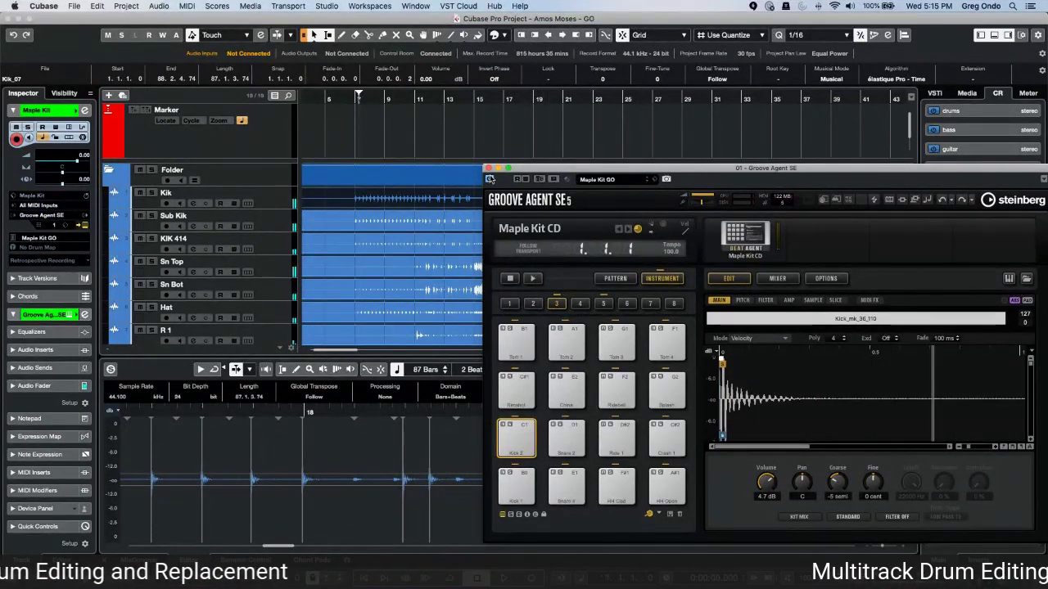
pyautogui.press('space')
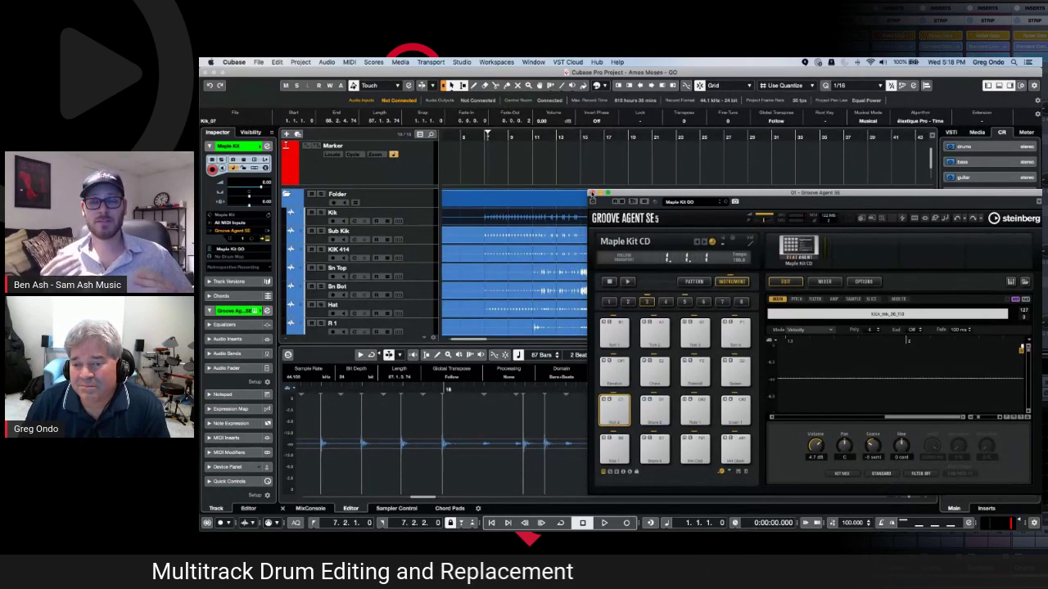
# Close the Groove Agent window, deselect the Kik event and show the MixConsole in the lower zone
pyautogui.click(591, 193)
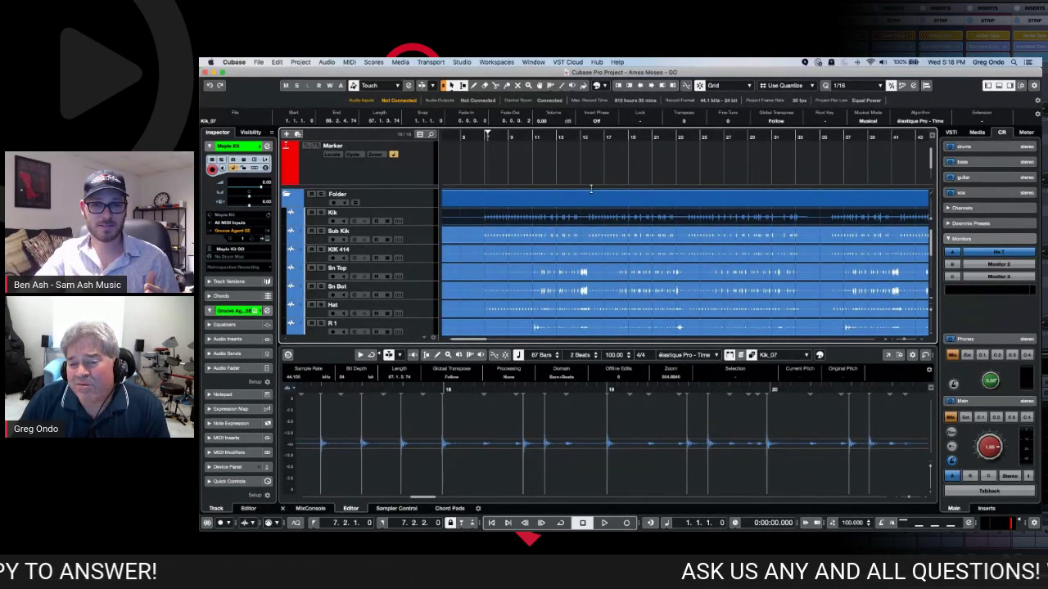
pyautogui.click(594, 181)
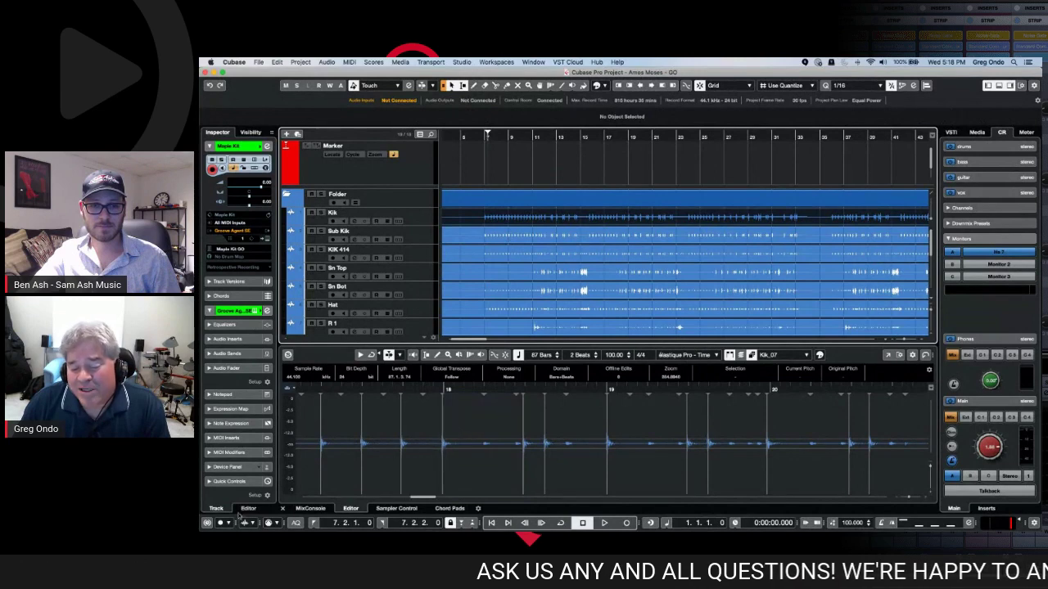
pyautogui.click(311, 509)
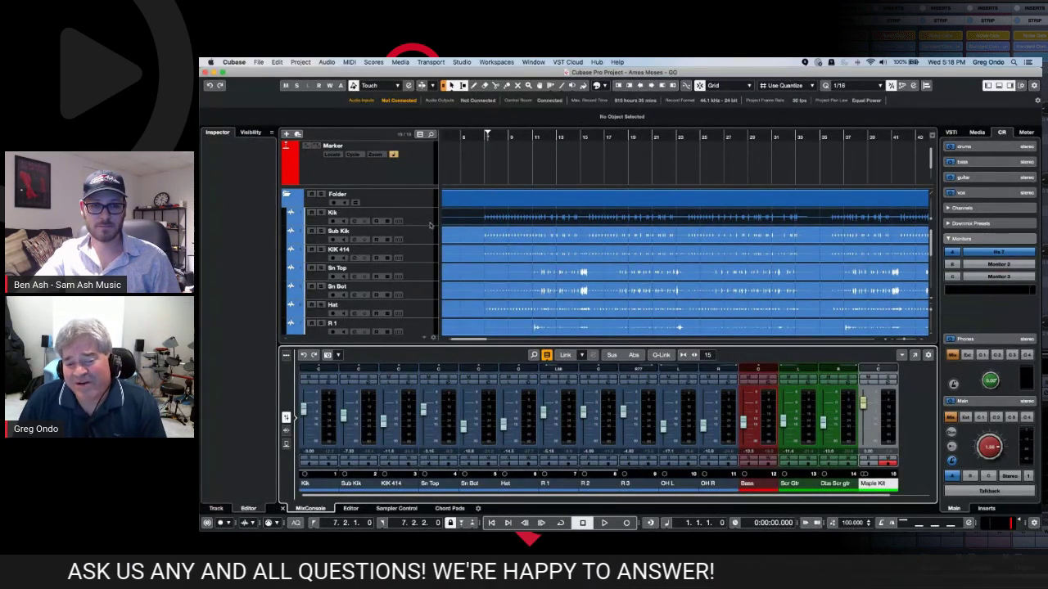
# Select the drum tracks from Kik through OH R and add two stereo Group tracks routed to Stereo Out, created outside the folder
pyautogui.scroll(-6, 415, 299)
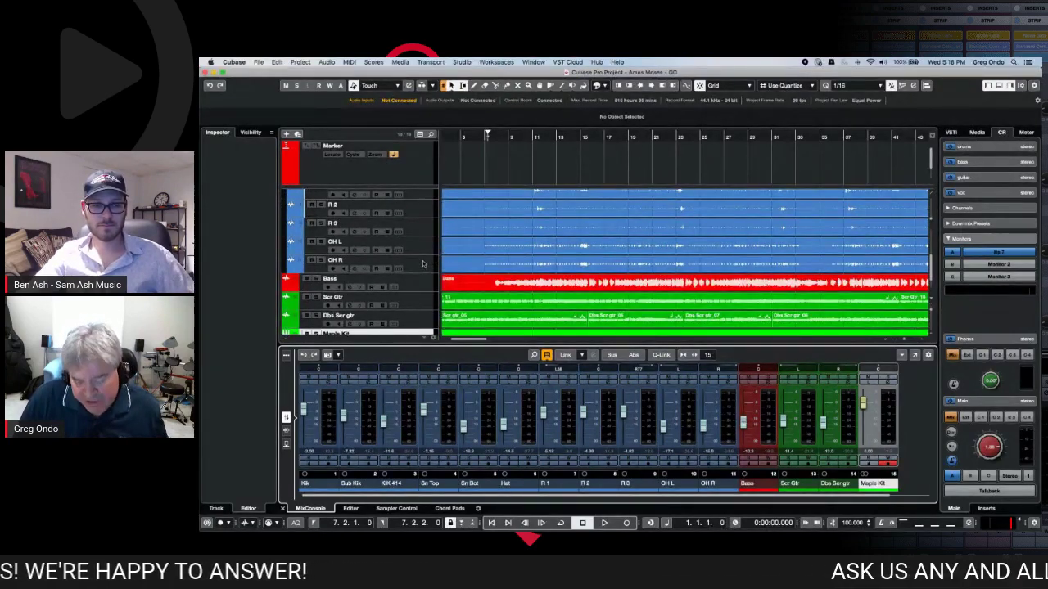
pyautogui.click(423, 263)
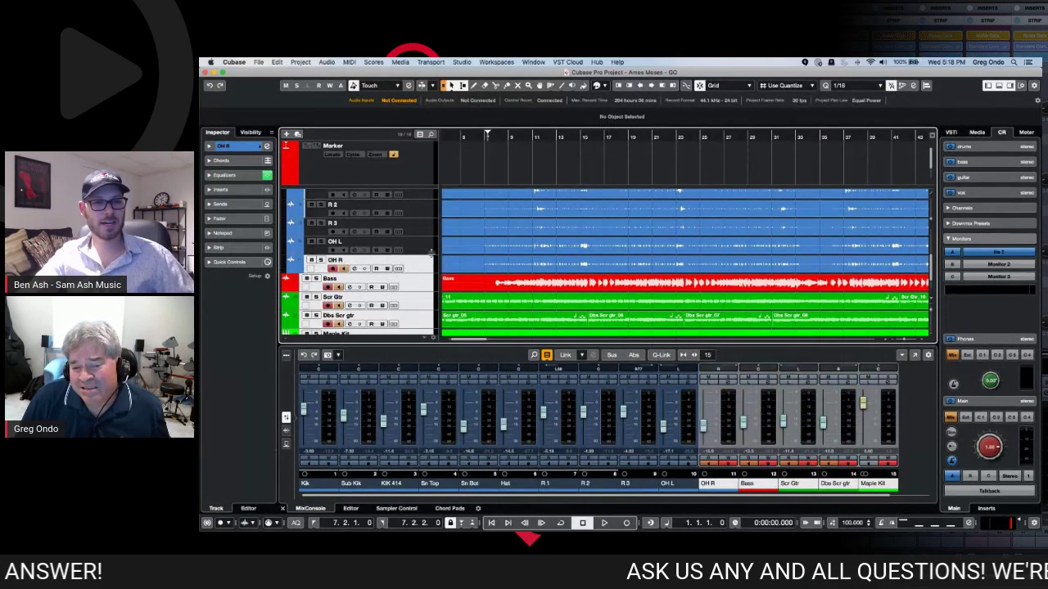
pyautogui.scroll(6, 424, 258)
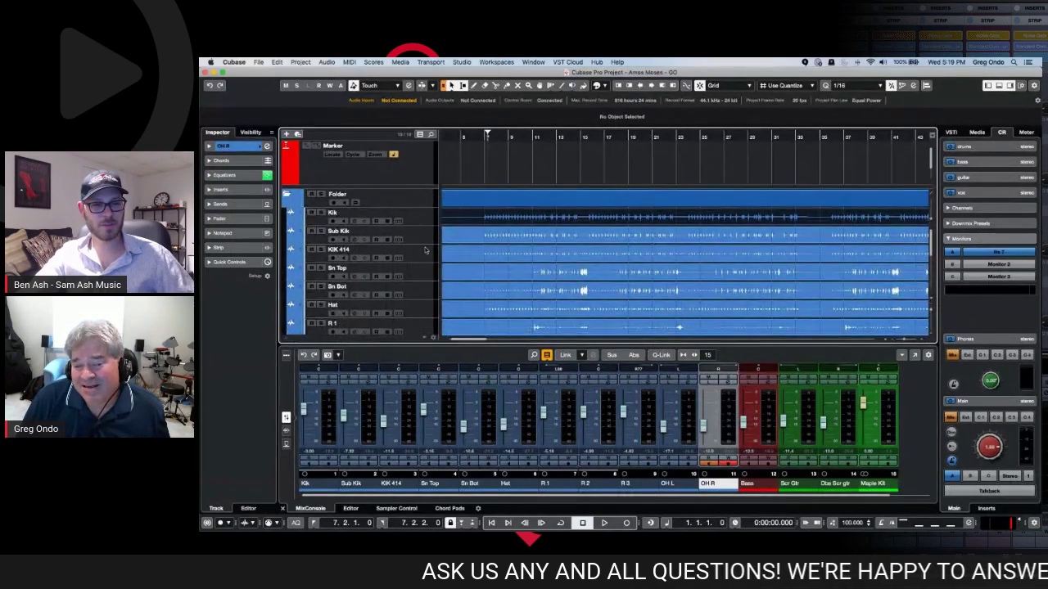
pyautogui.keyDown('shift'); pyautogui.click(423, 219); pyautogui.keyUp('shift')
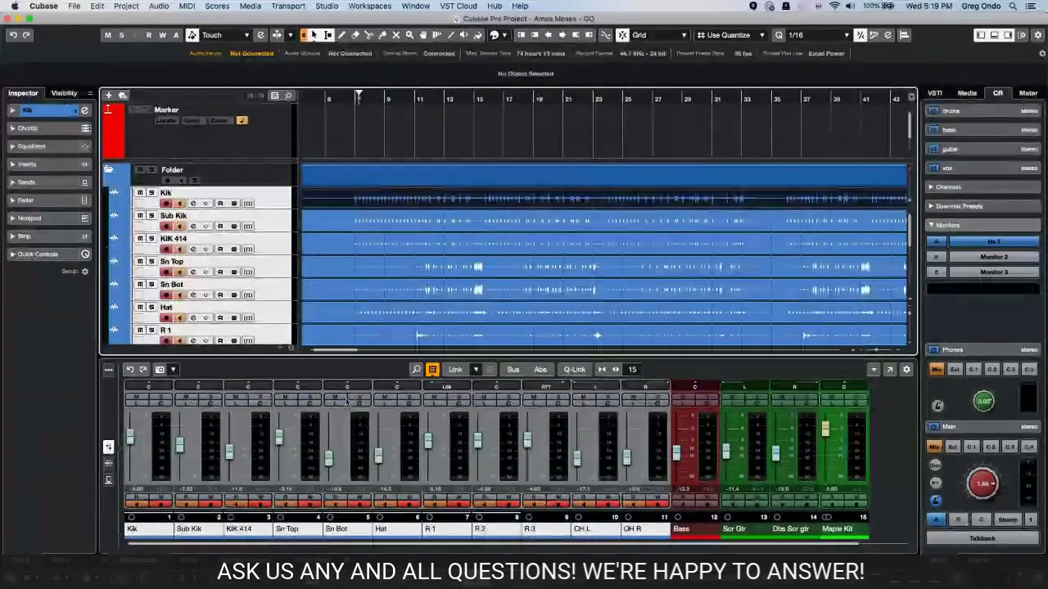
pyautogui.rightClick(404, 430)
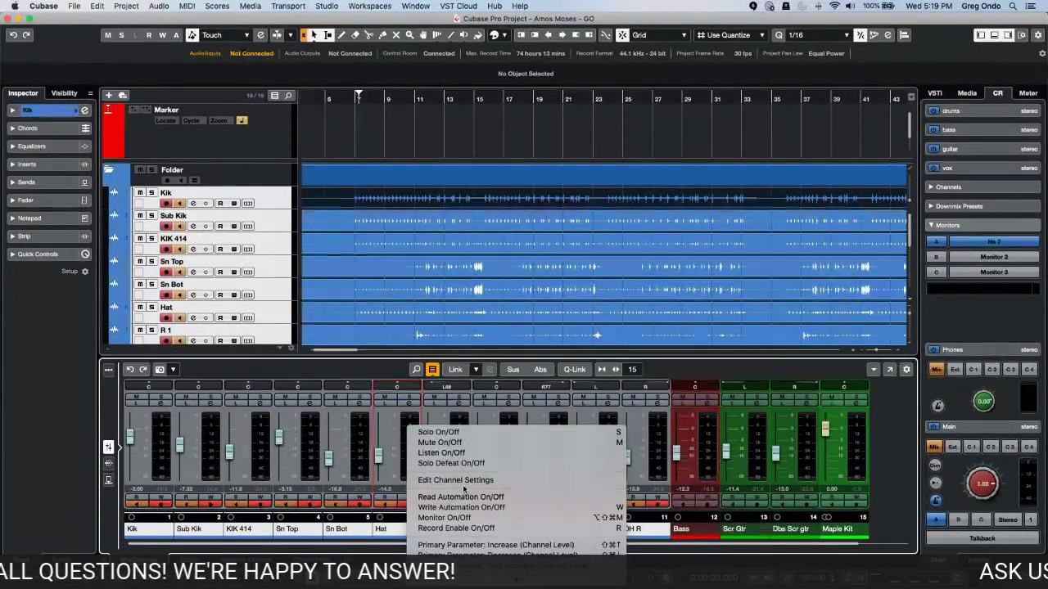
pyautogui.rightClick(658, 434)
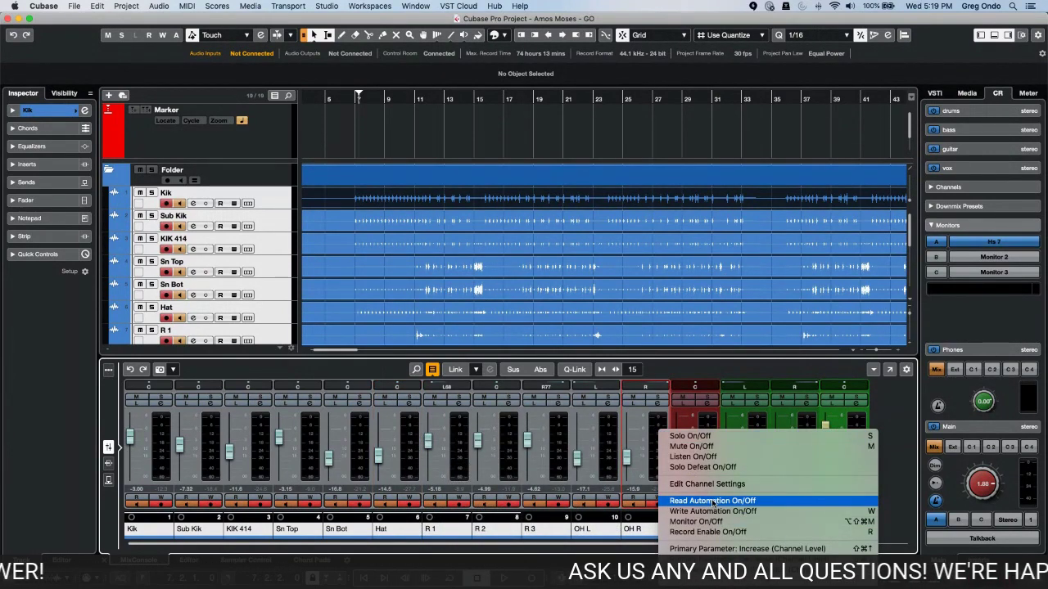
pyautogui.scroll(-5, 729, 506)
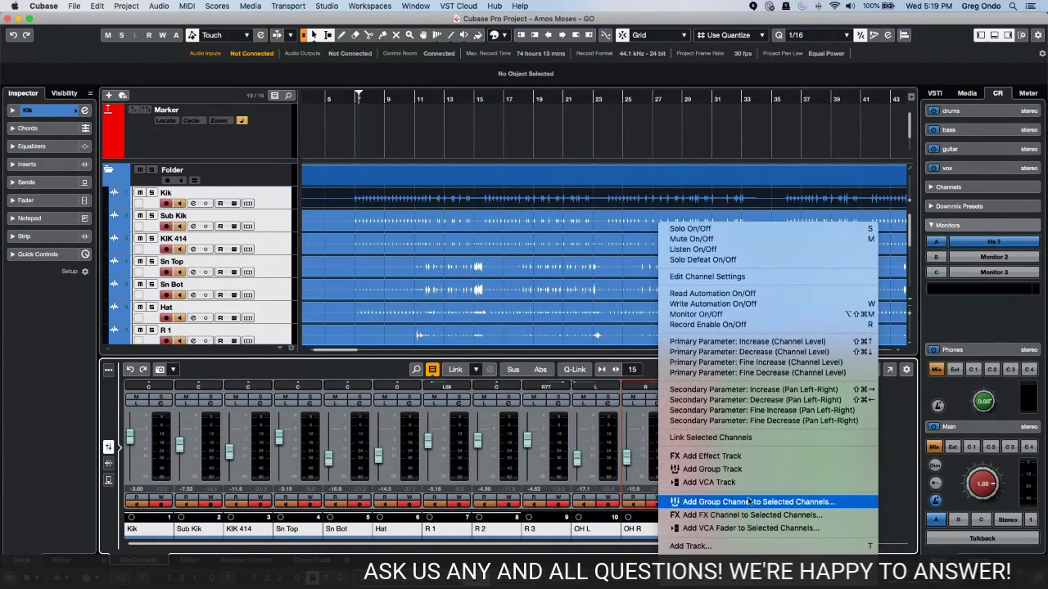
pyautogui.click(712, 469)
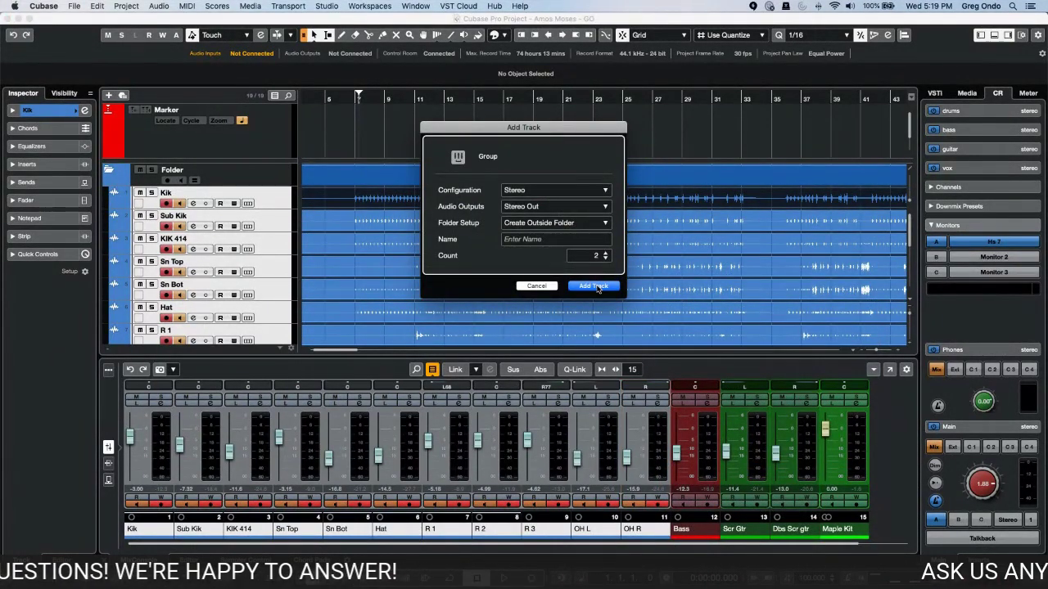
pyautogui.click(593, 285)
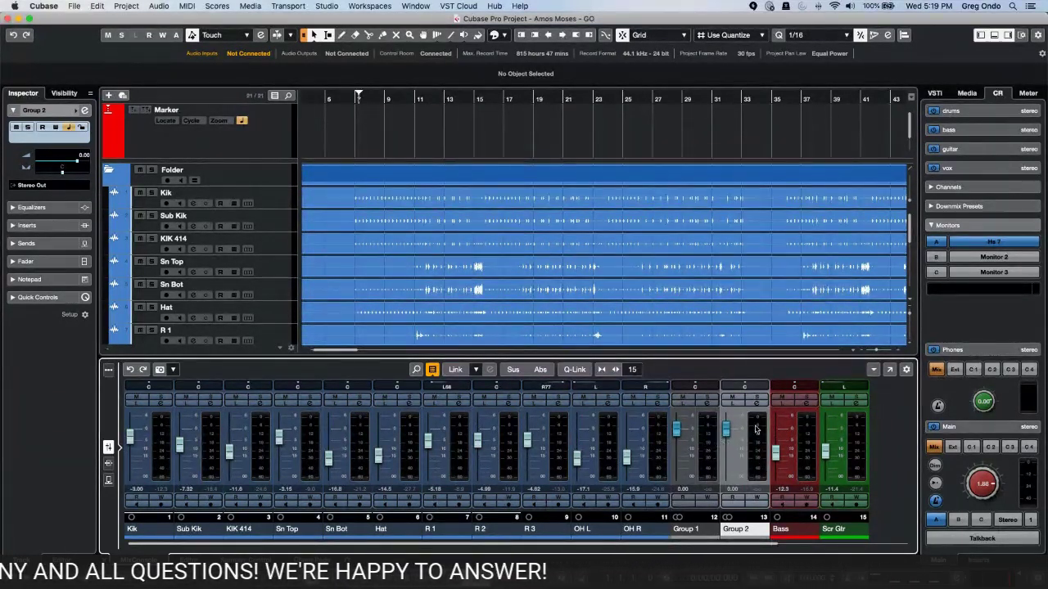
# Assign the first send to Group 1 and the second to Group 2 on all channels from Kik to OH R, using Q-Link
pyautogui.click(164, 453)
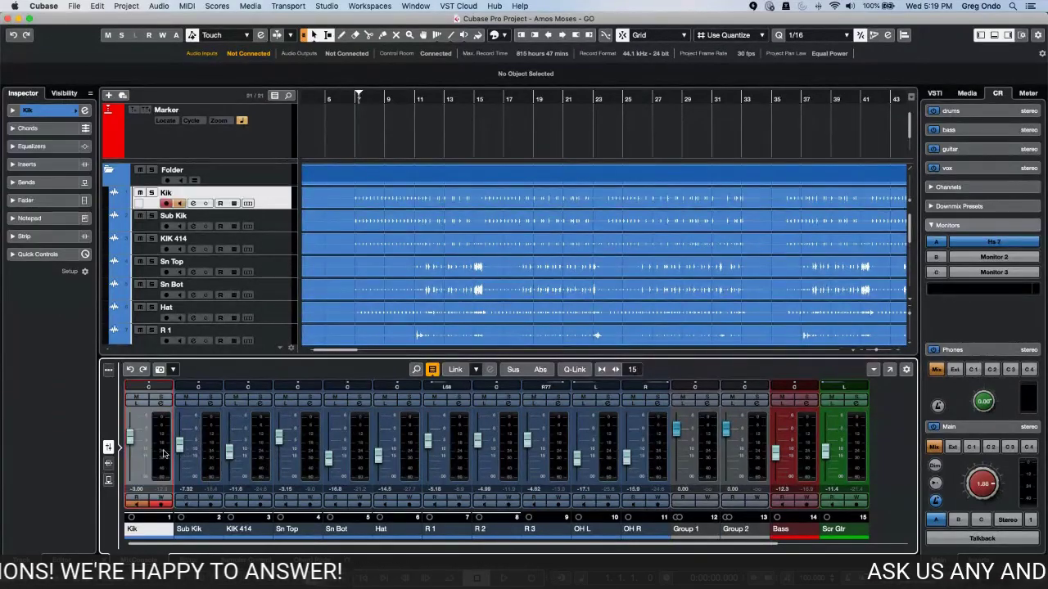
pyautogui.keyDown('shift'); pyautogui.click(663, 449); pyautogui.keyUp('shift')
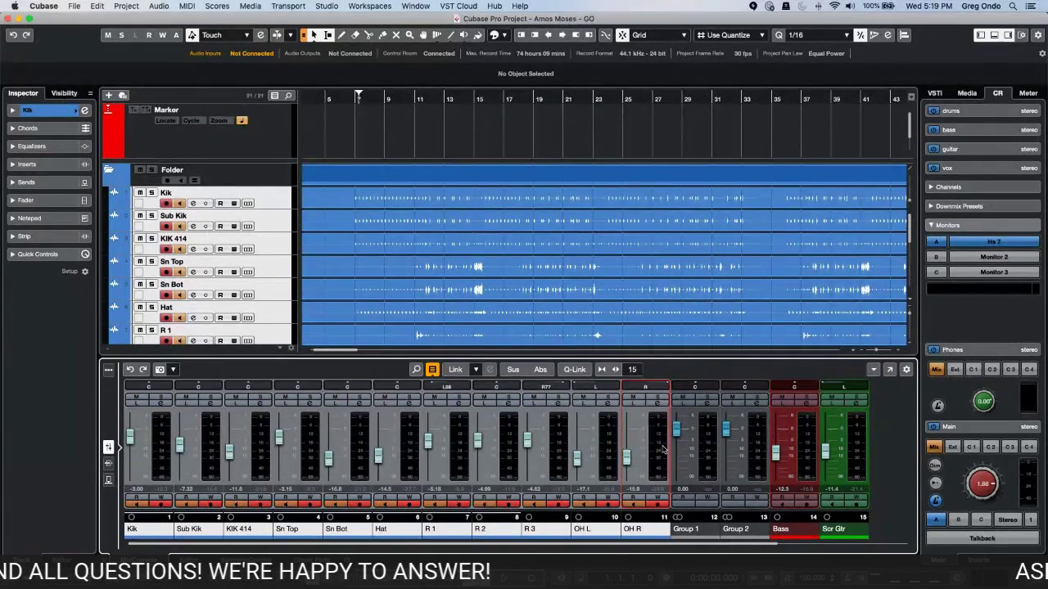
pyautogui.click(109, 481)
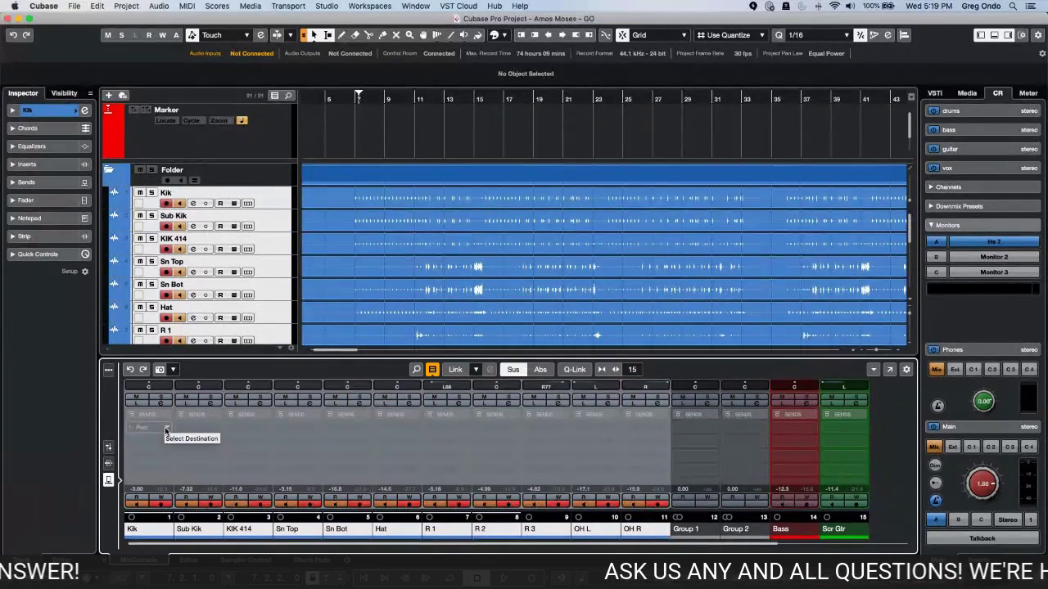
pyautogui.click(166, 430)
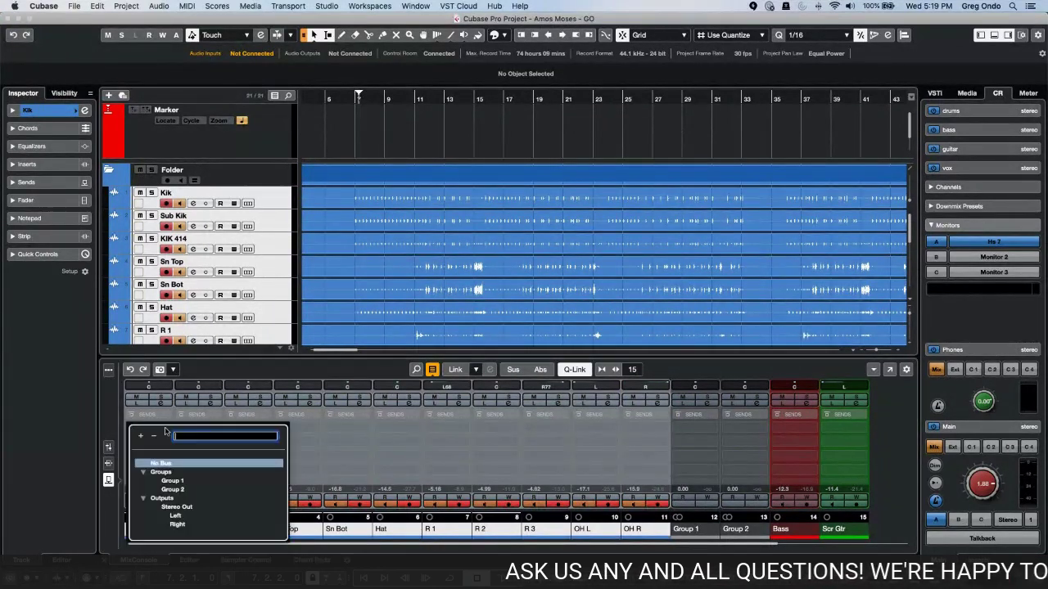
pyautogui.click(173, 480)
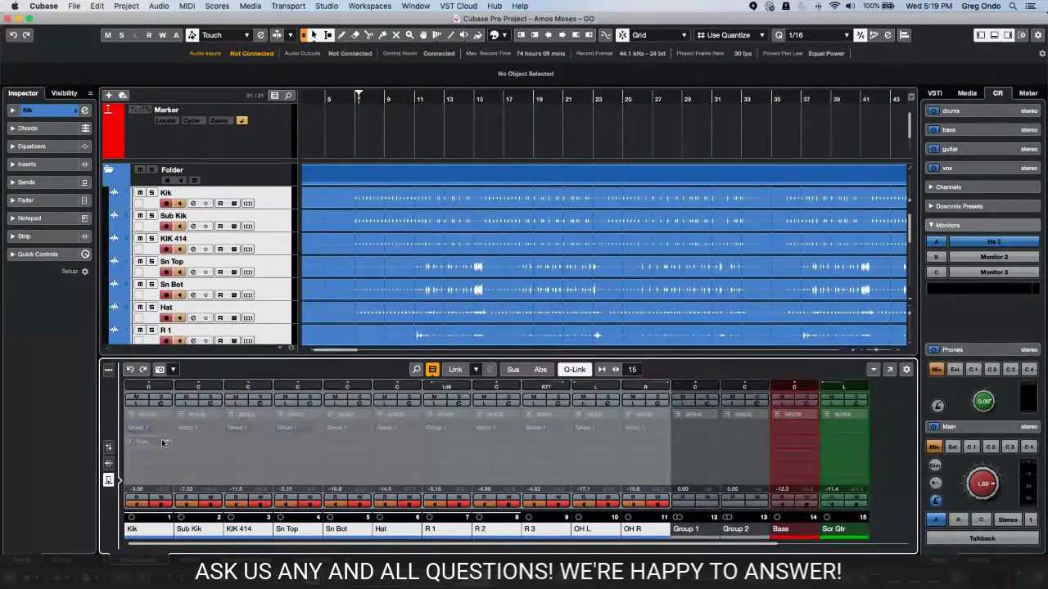
pyautogui.click(163, 443)
pyautogui.click(172, 504)
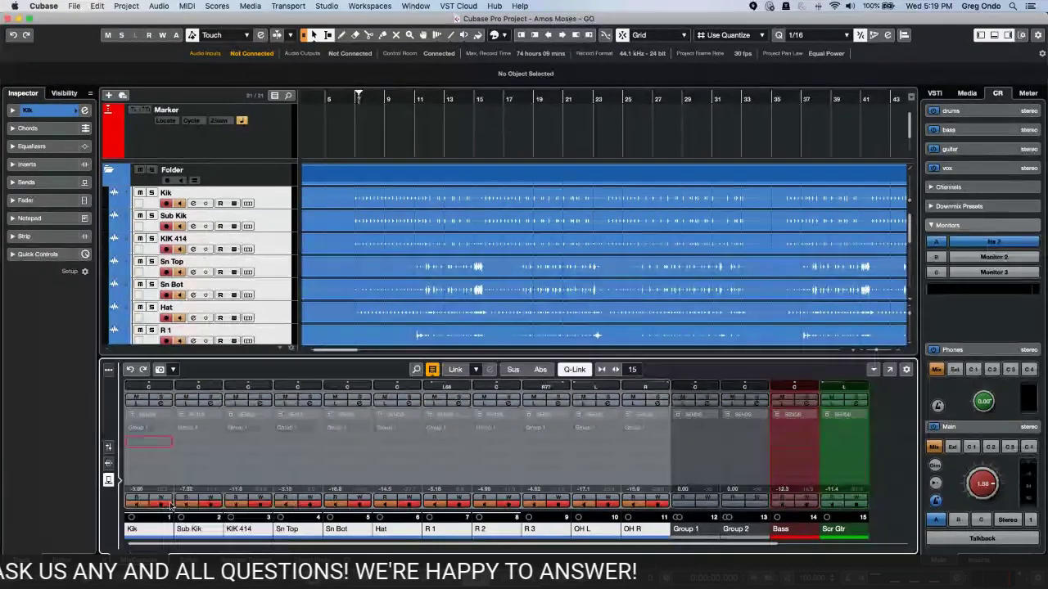
# Activate the Group 1 and Group 2 sends on all the linked drum channels
pyautogui.click(129, 428)
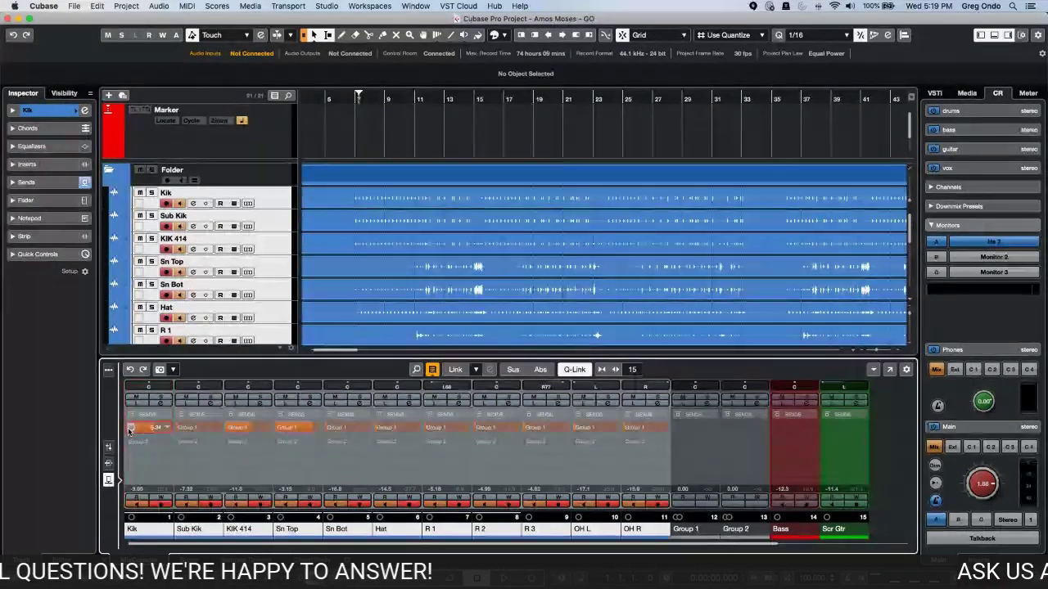
pyautogui.click(129, 443)
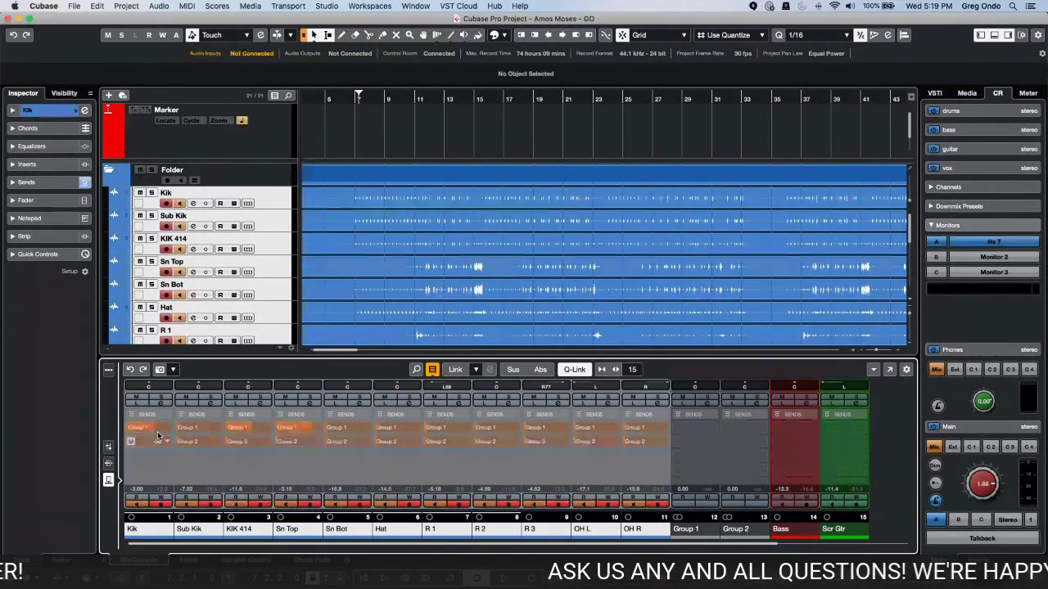
pyautogui.hotkey('shift', 'alt')
pyautogui.moveTo(186, 434); pyautogui.dragTo(233, 406)
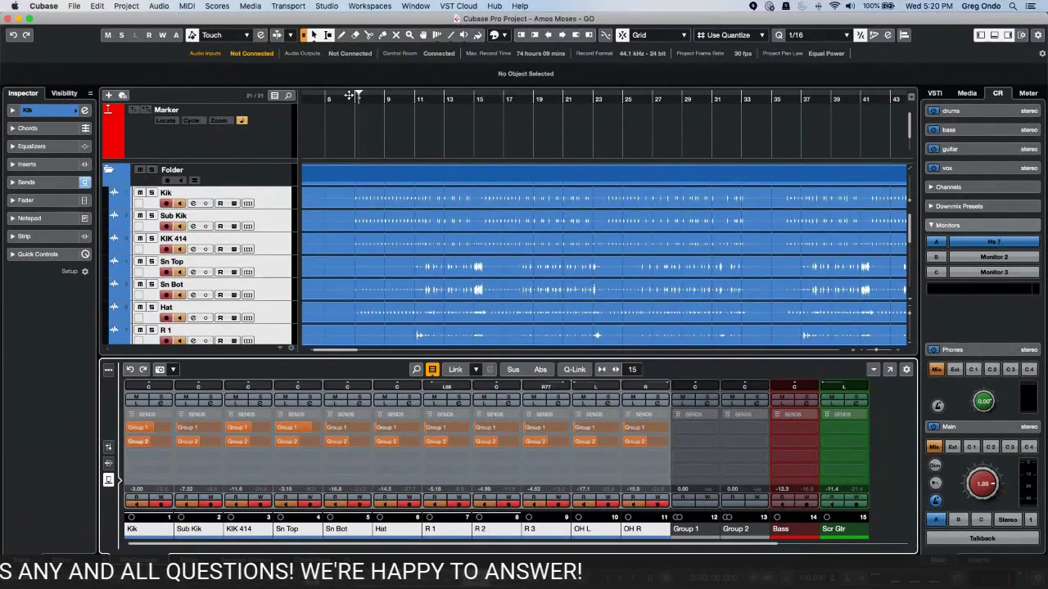
# Balance the two group faders during playback, with Group 1 at about 0.91 dB and Group 2 at about 2.43 dB
pyautogui.click(109, 446)
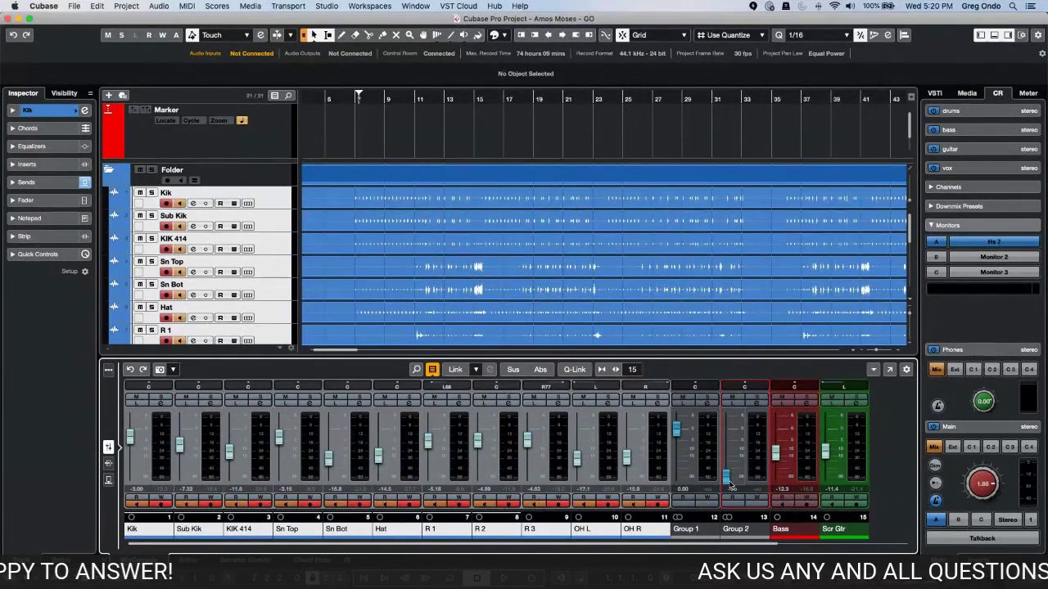
pyautogui.press('space')
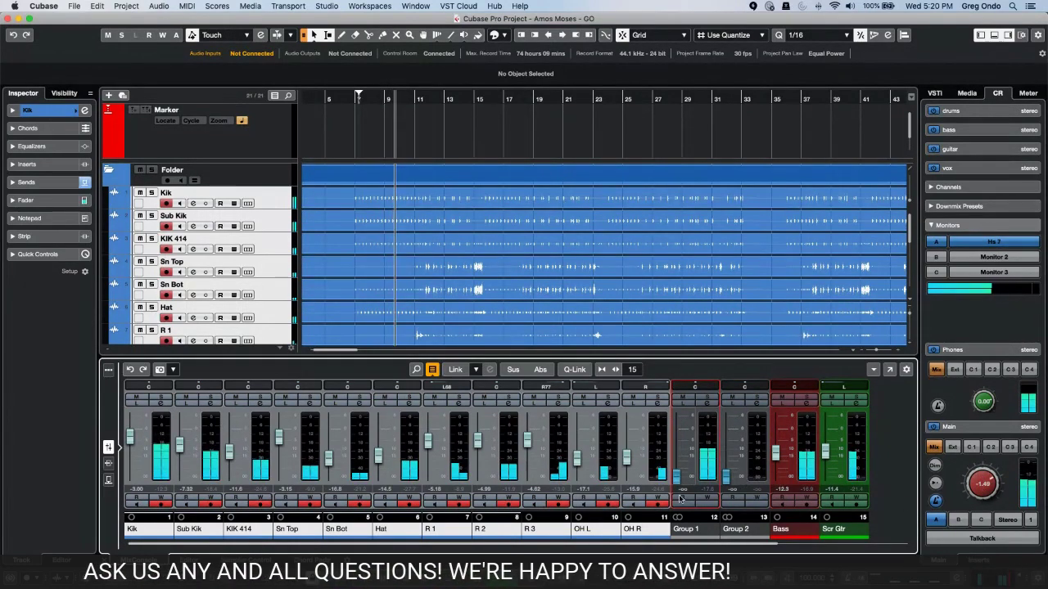
pyautogui.moveTo(676, 429); pyautogui.dragTo(730, 451)
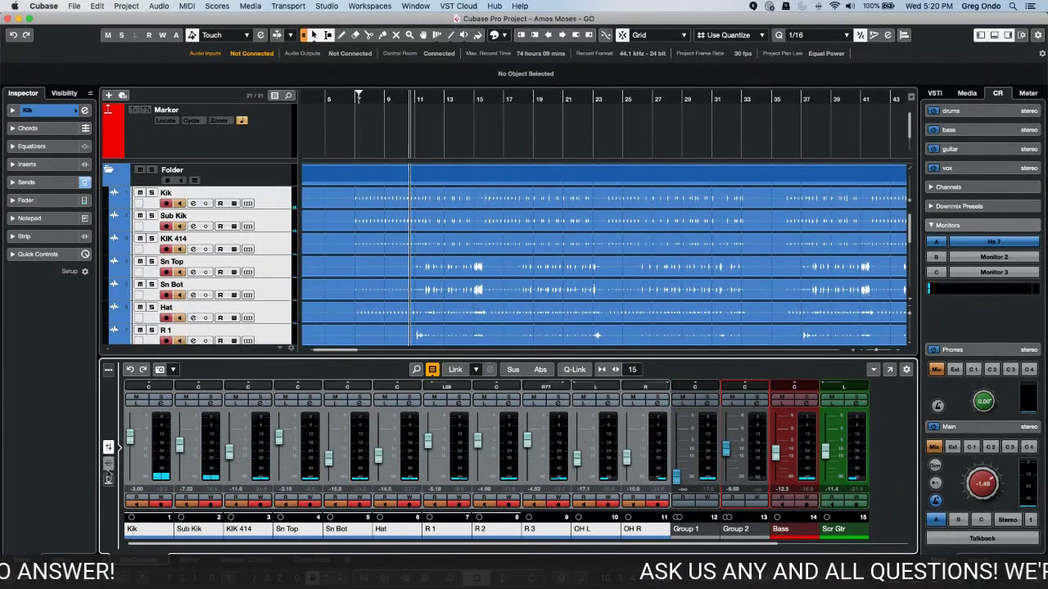
pyautogui.moveTo(677, 474); pyautogui.dragTo(680, 416)
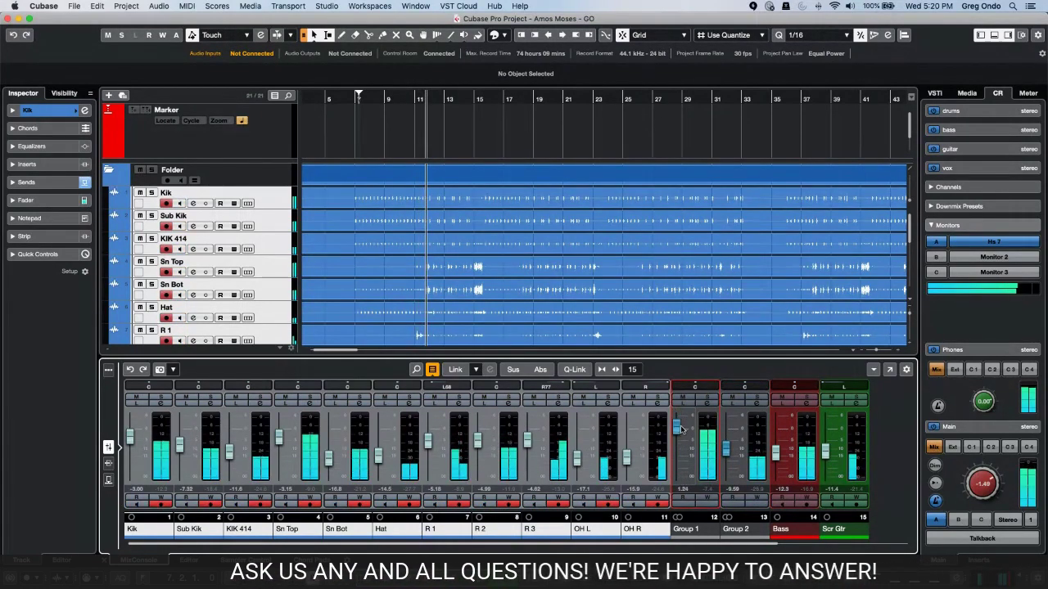
pyautogui.moveTo(684, 416); pyautogui.dragTo(681, 462)
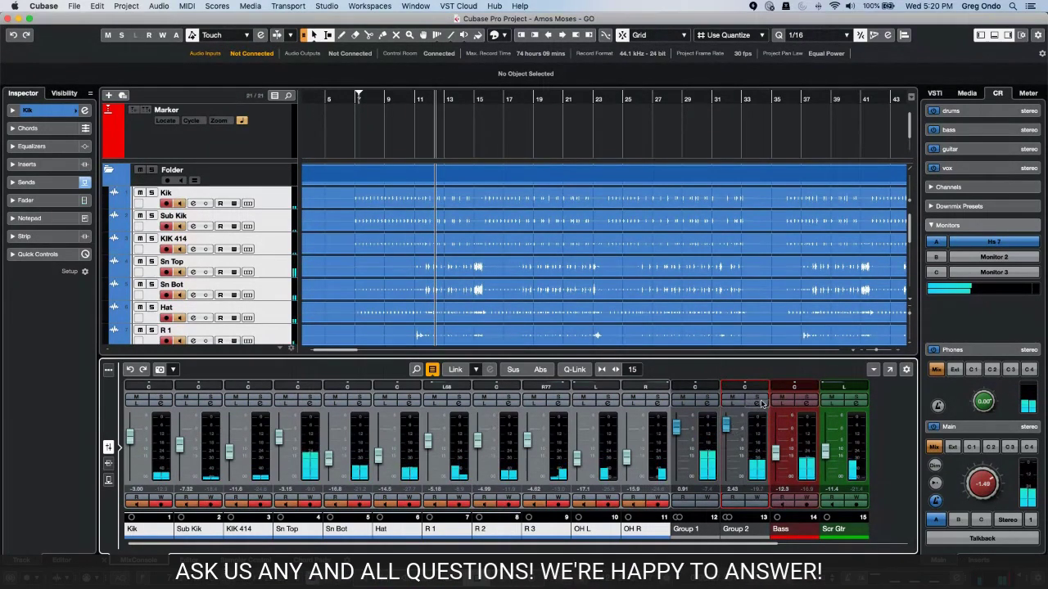
# Load the Compressor in Group 2's channel strip, raise its ratio to 8:1, and close the channel settings
pyautogui.click(758, 403)
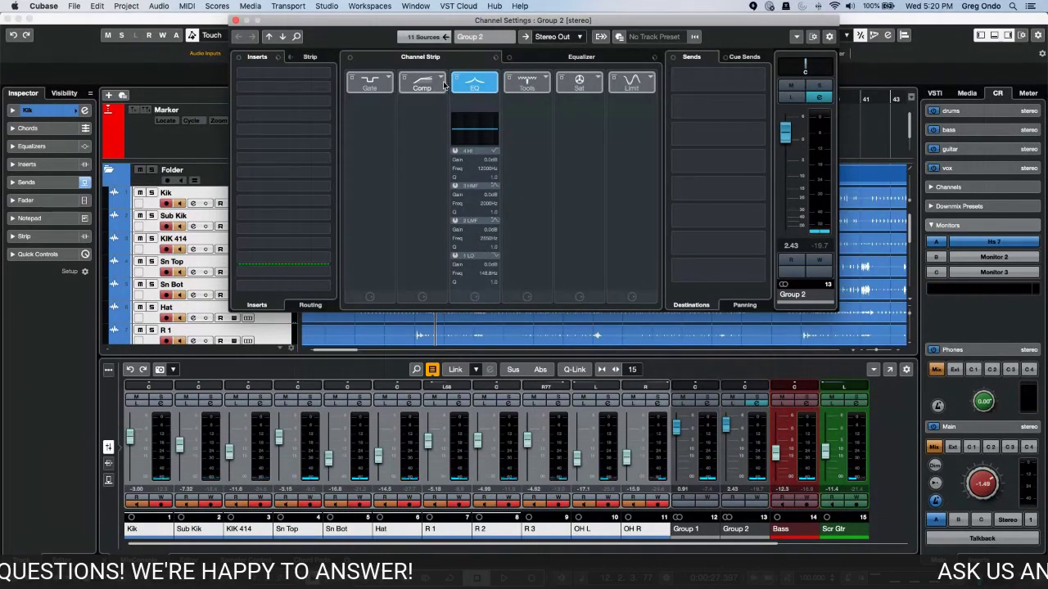
pyautogui.click(443, 84)
pyautogui.click(457, 108)
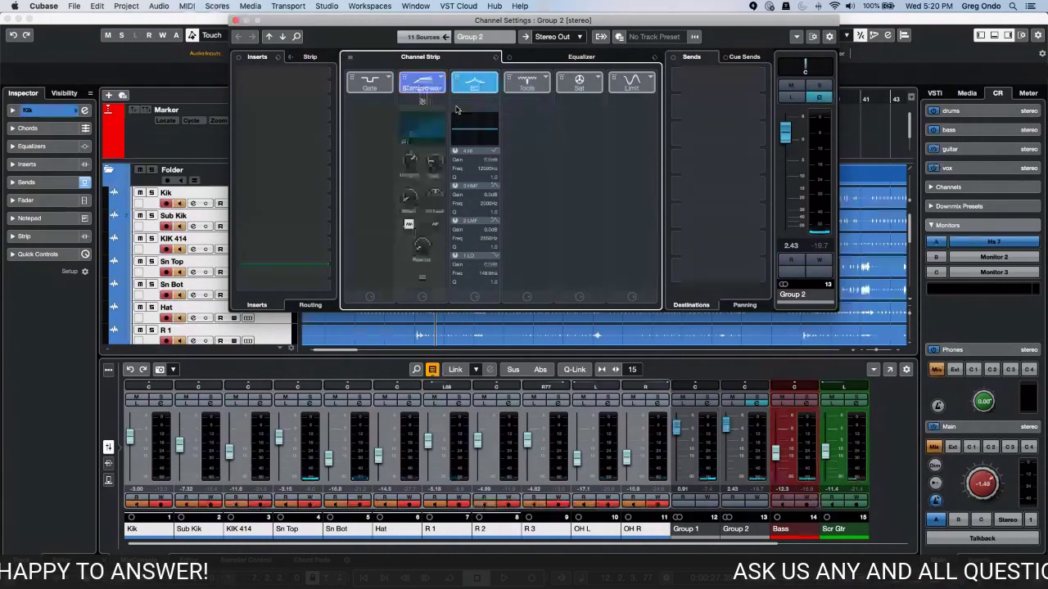
pyautogui.click(424, 104)
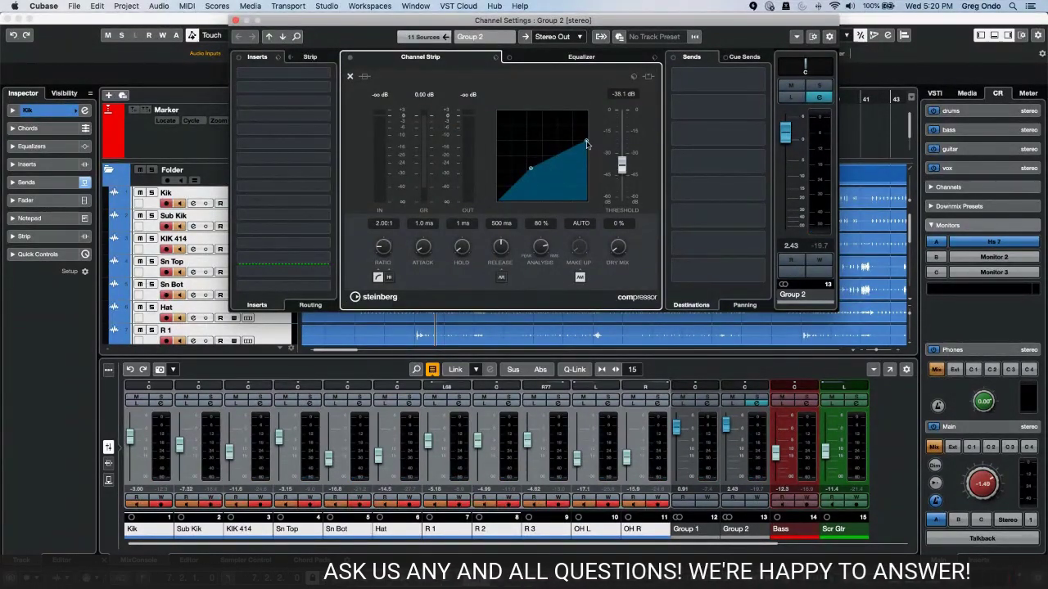
pyautogui.moveTo(586, 145); pyautogui.dragTo(582, 181)
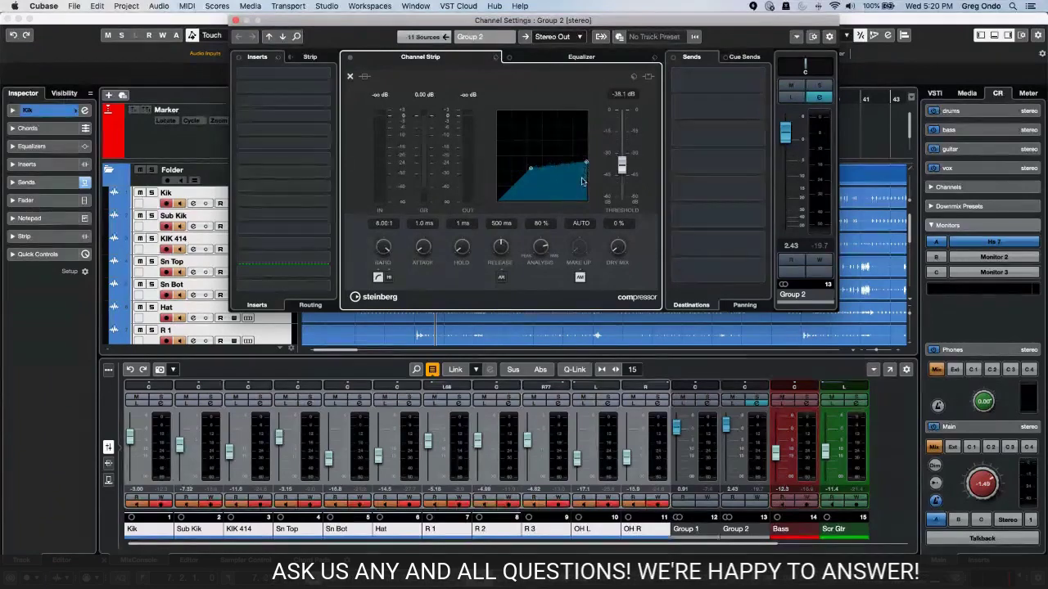
pyautogui.click(349, 76)
# Pull the Group 2 fader fully down, start playback, and blend the compressed group back in to about -1 dB
pyautogui.moveTo(724, 434); pyautogui.dragTo(727, 475)
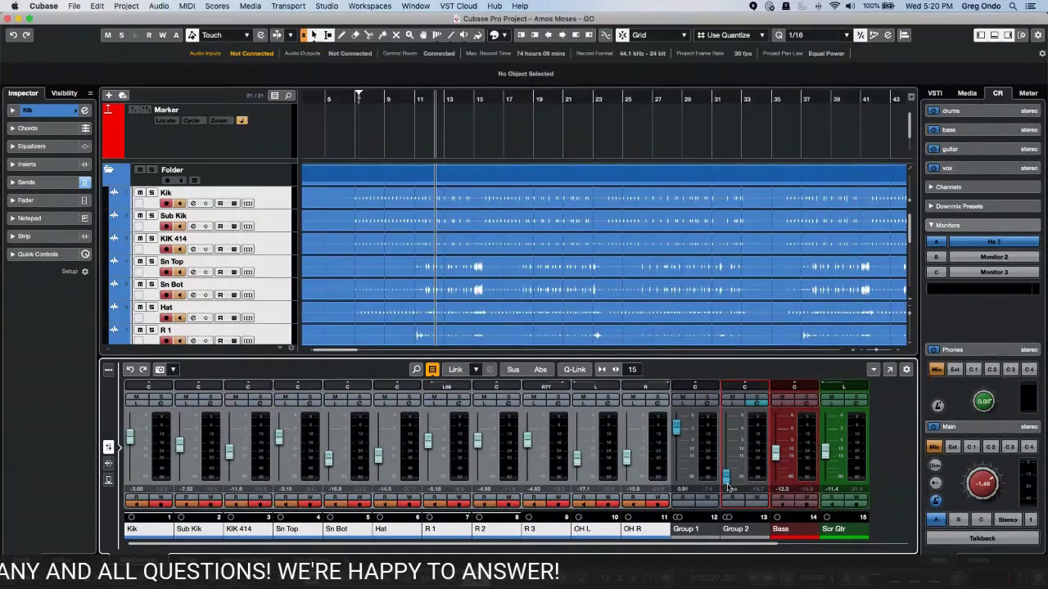
pyautogui.press('space')
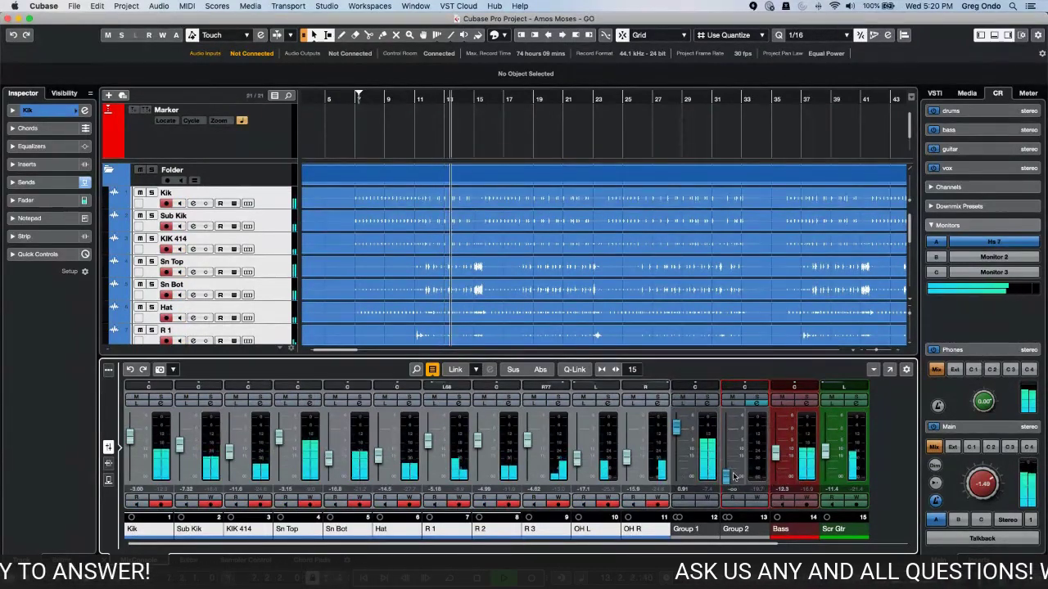
pyautogui.moveTo(727, 475); pyautogui.dragTo(744, 436)
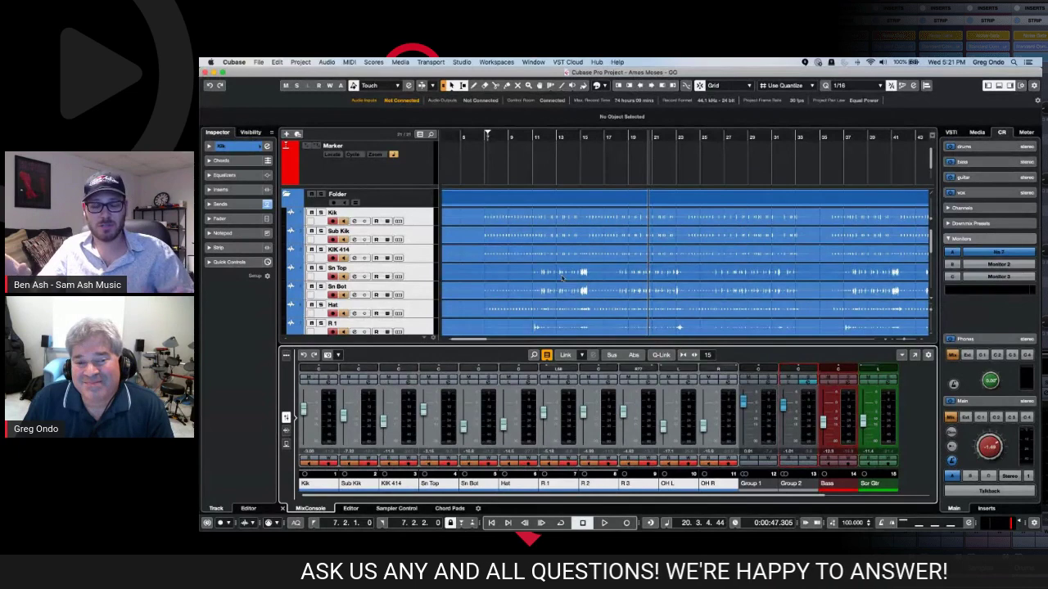
# Open and activate the recent project Hit the Road.cpr, accepting the missing plug-ins and leaving the missing ports unmapped
pyautogui.click(257, 62)
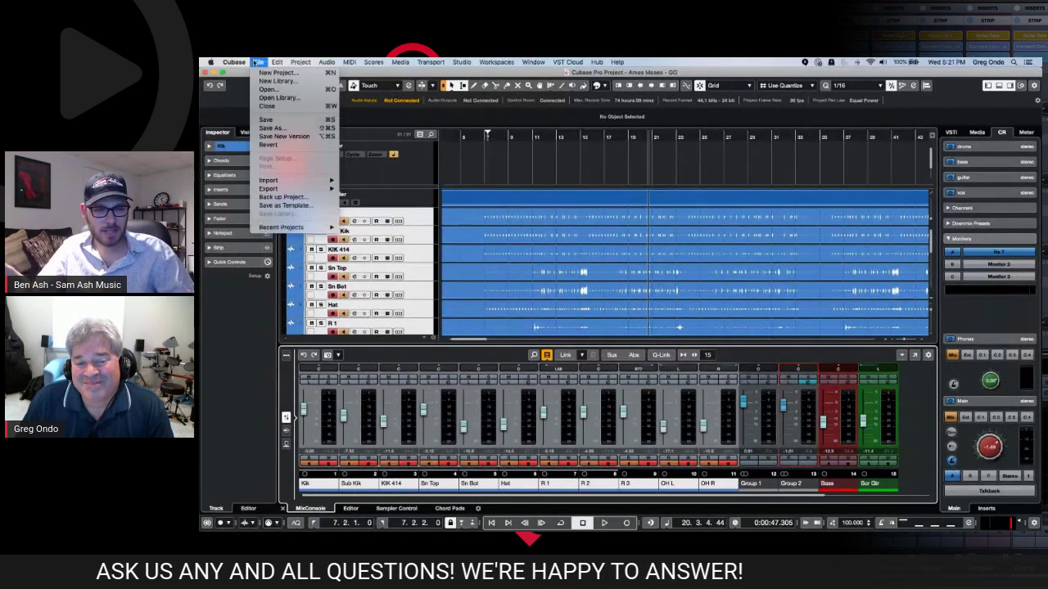
pyautogui.moveTo(300, 227)
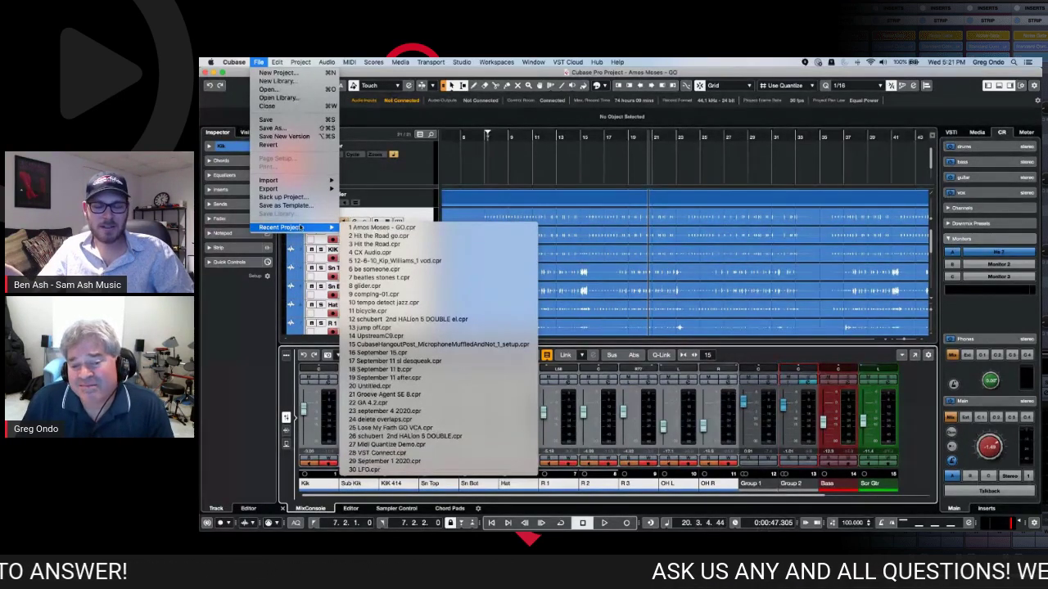
pyautogui.click(400, 245)
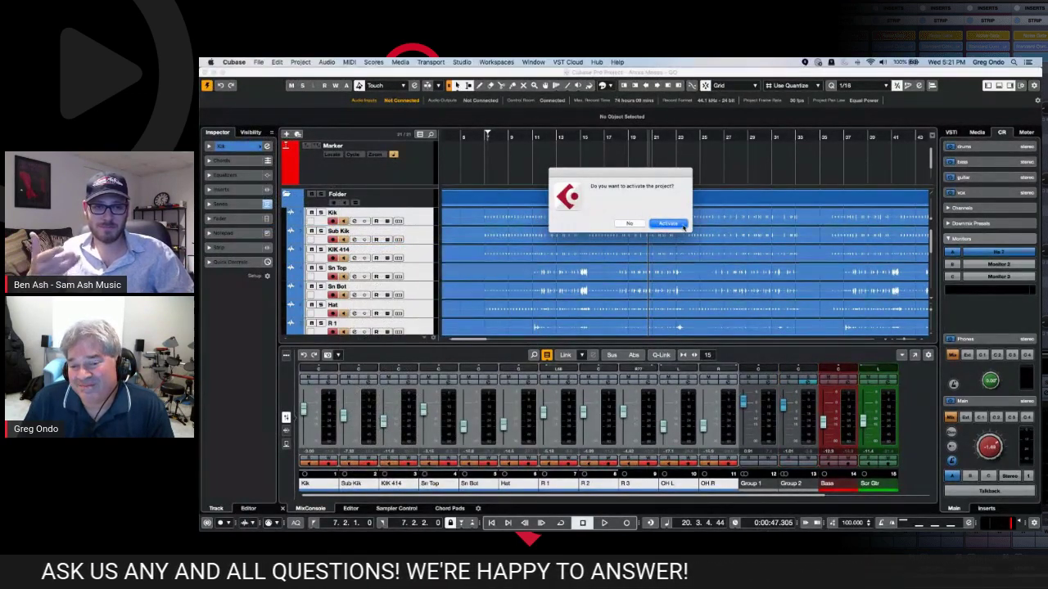
pyautogui.click(669, 223)
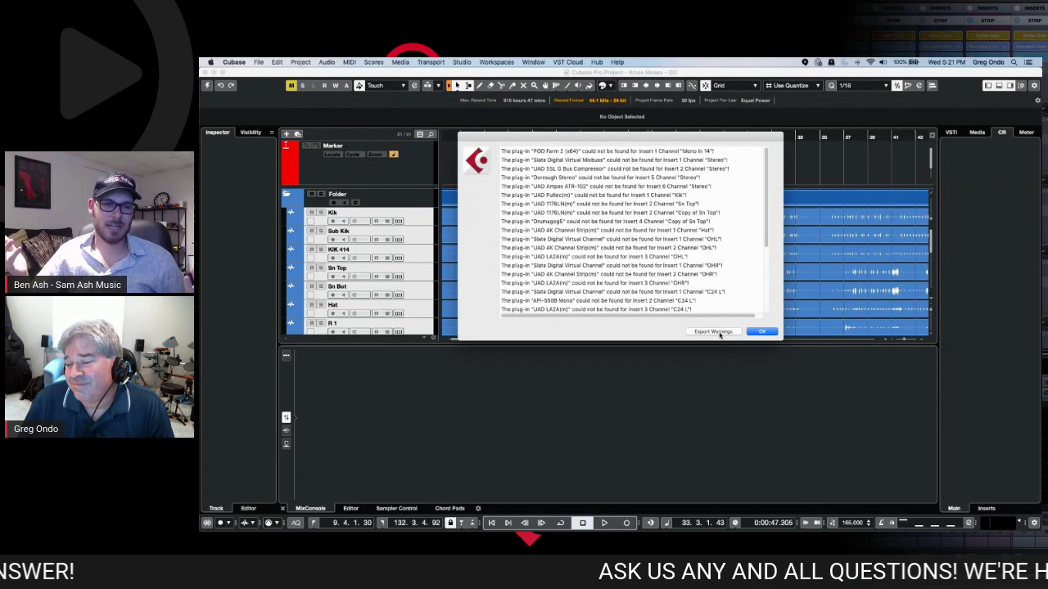
pyautogui.click(760, 332)
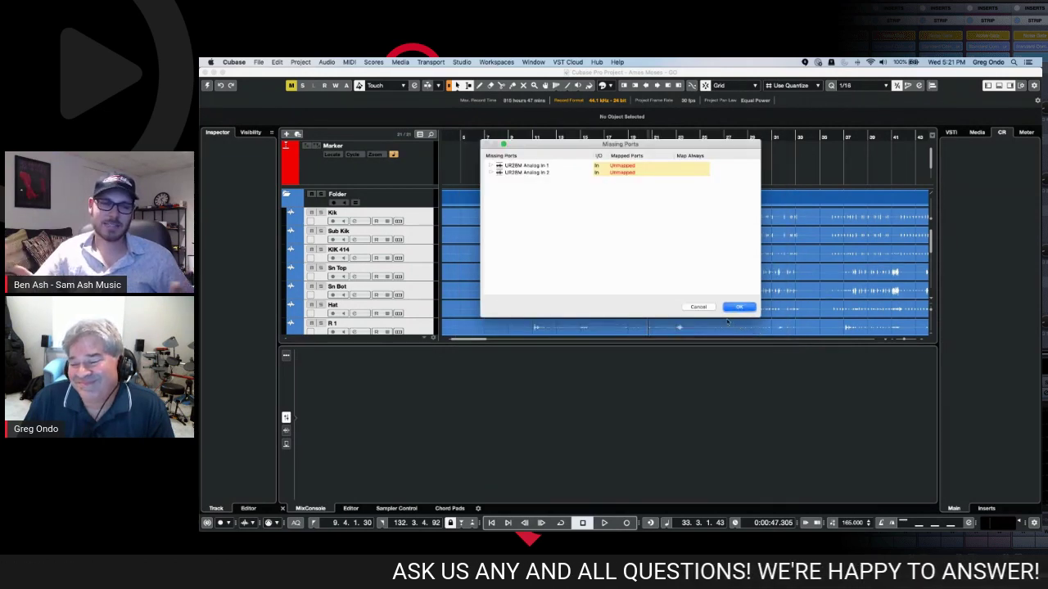
pyautogui.click(739, 307)
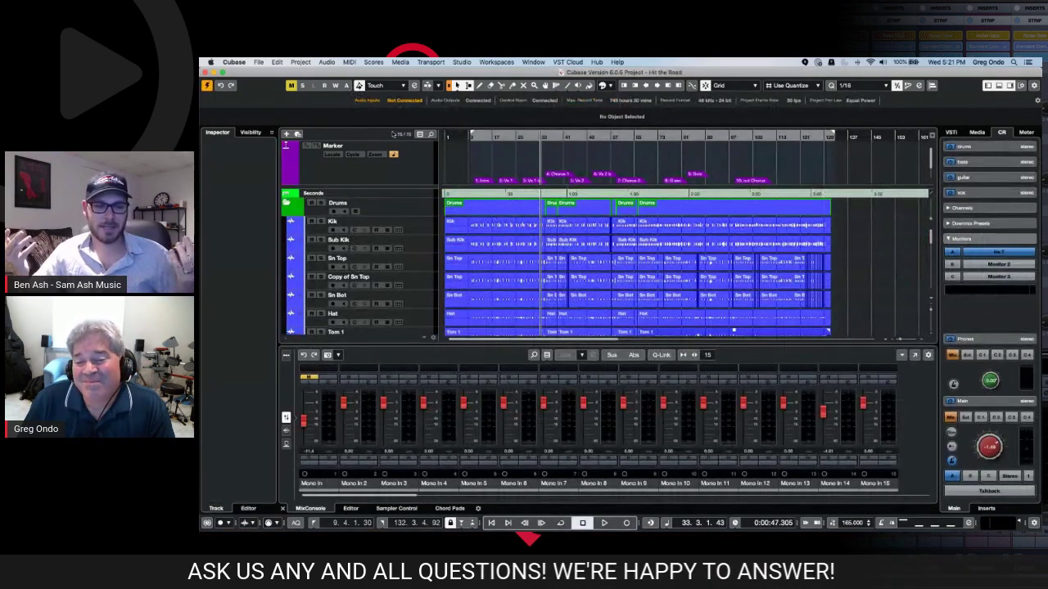
# Open and activate the recent project Hit the Road go.cpr
pyautogui.click(258, 61)
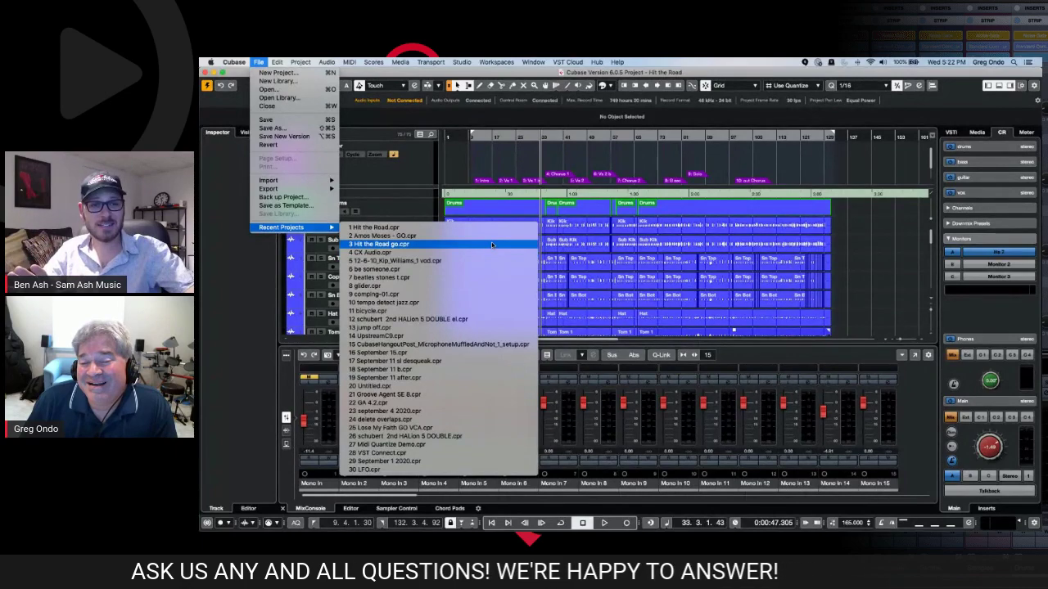
pyautogui.click(492, 245)
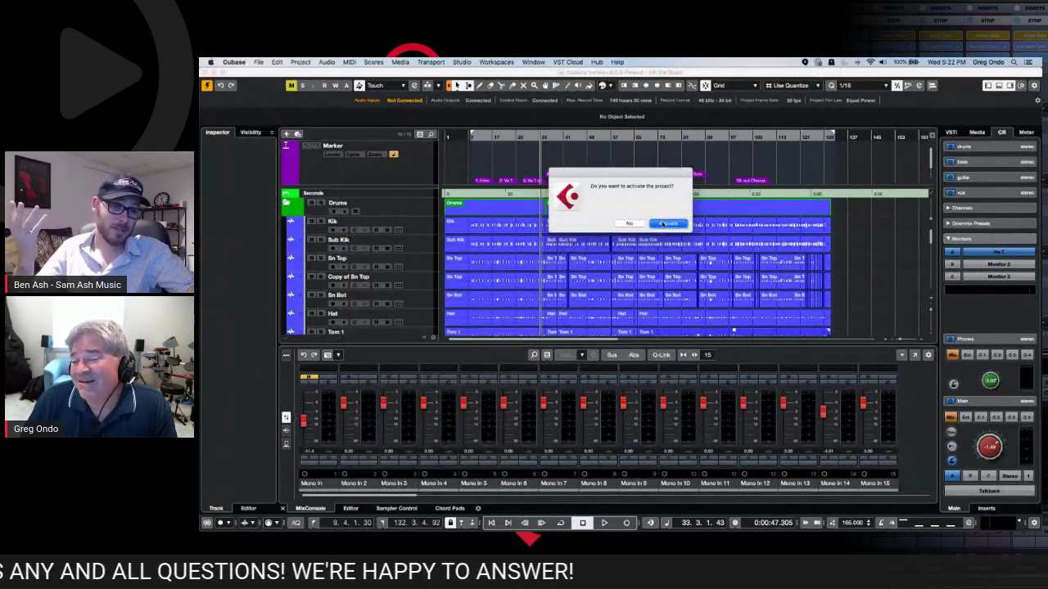
pyautogui.click(663, 224)
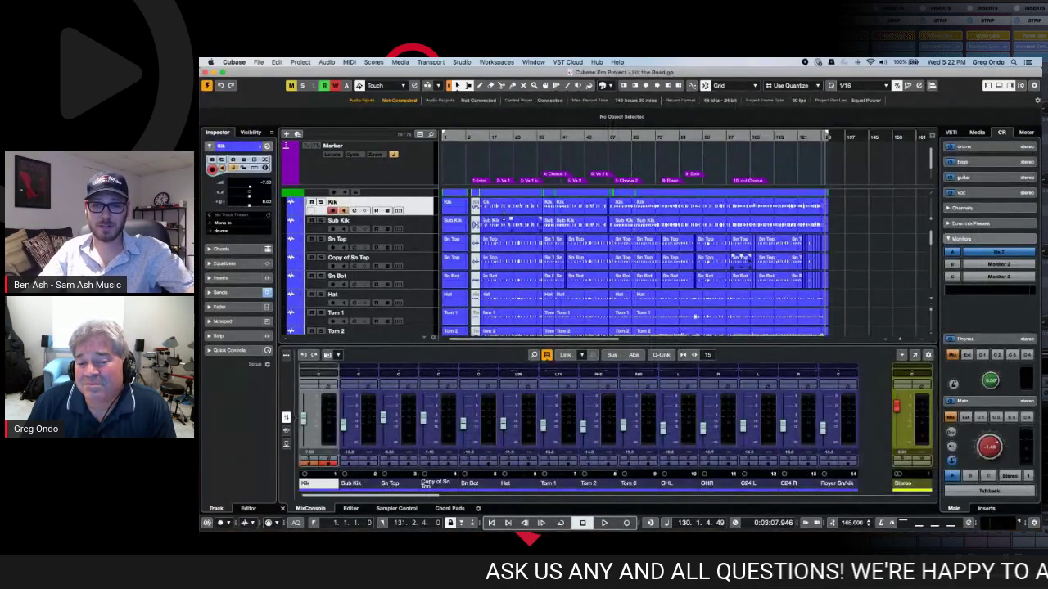
# Play the song from about bar 16, shortly before the Vs 1 marker
pyautogui.scroll(-5, 557, 218)
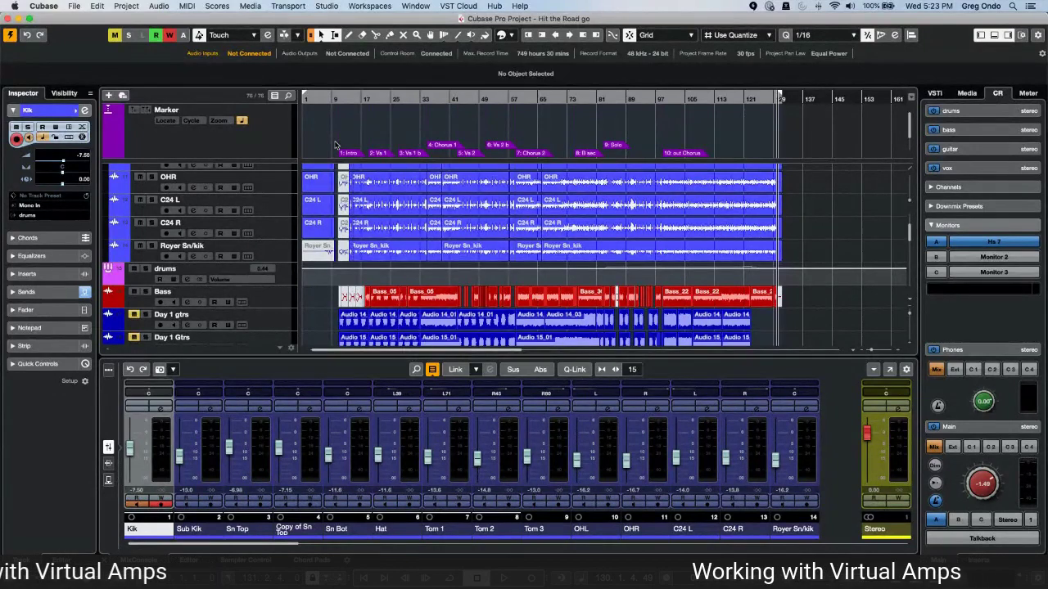
pyautogui.click(360, 98)
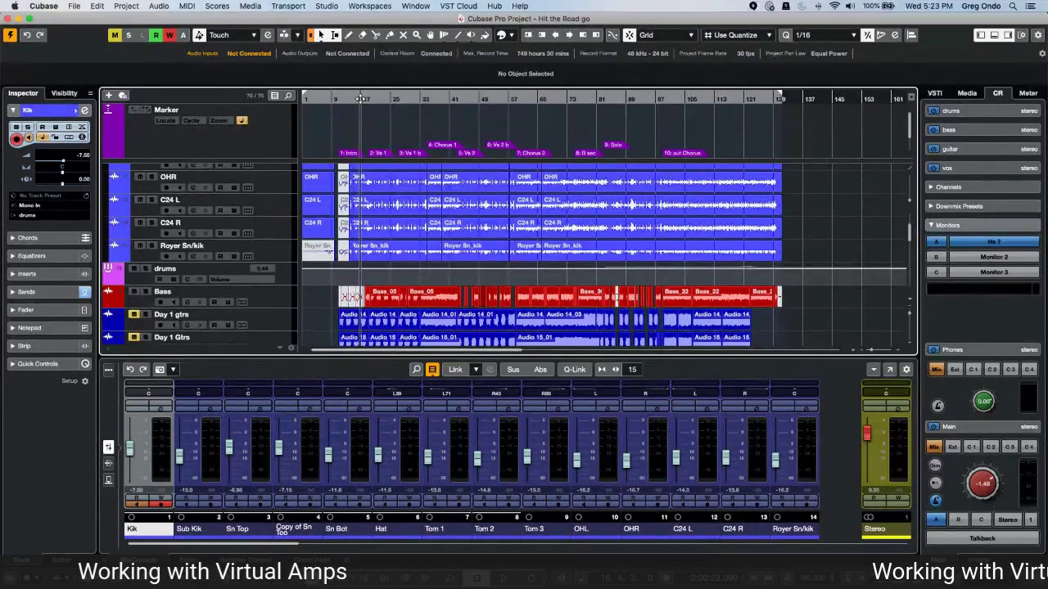
pyautogui.press('space')
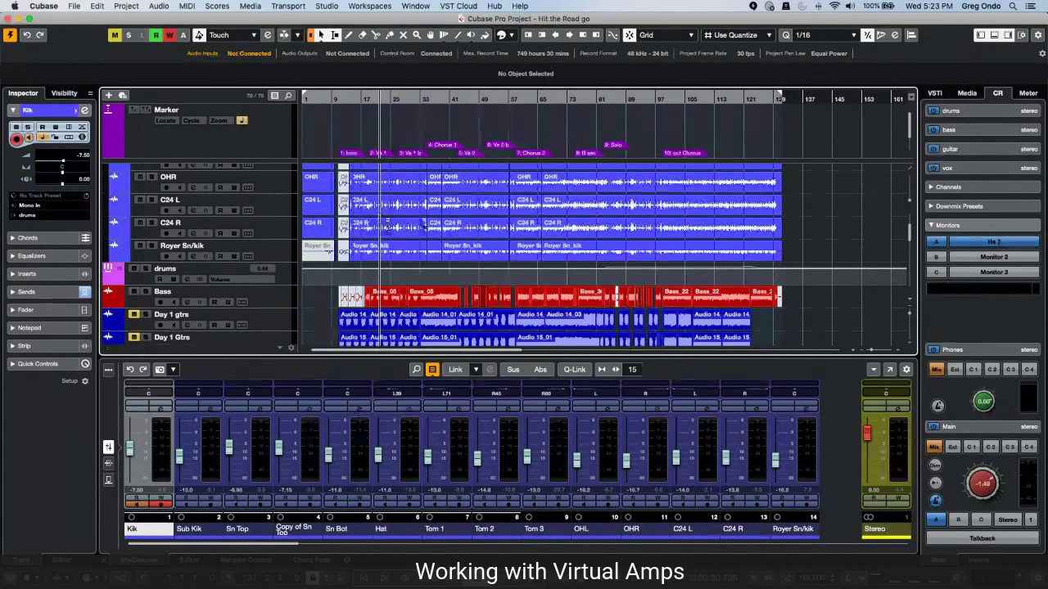
# Select the Ryth gtr L DI track in the GTRS folder and open its VST Amp Rack insert
pyautogui.scroll(-2, 606, 254)
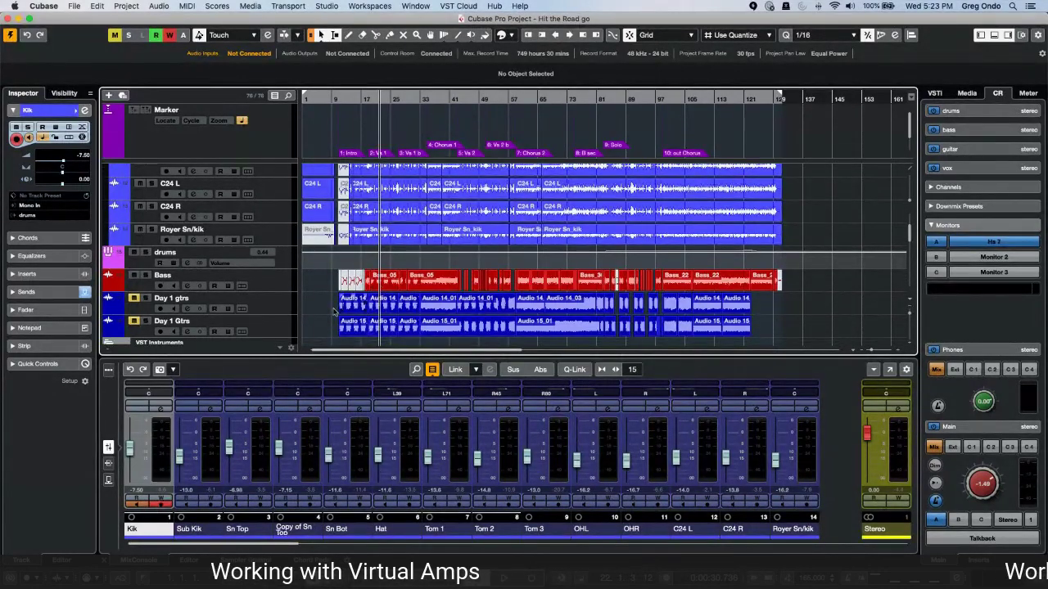
pyautogui.scroll(-4, 384, 232)
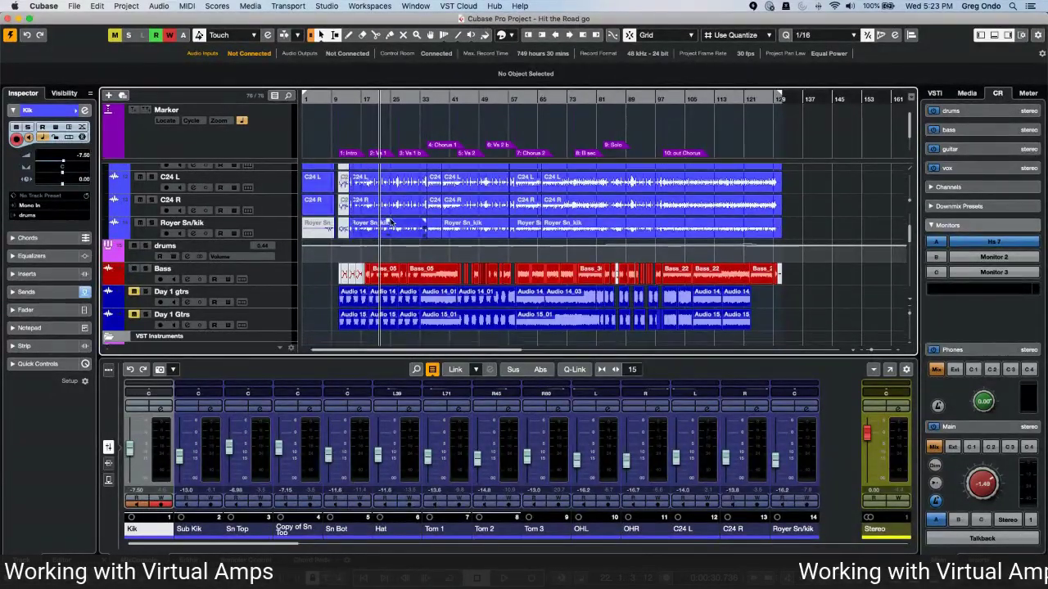
pyautogui.scroll(-9, 391, 222)
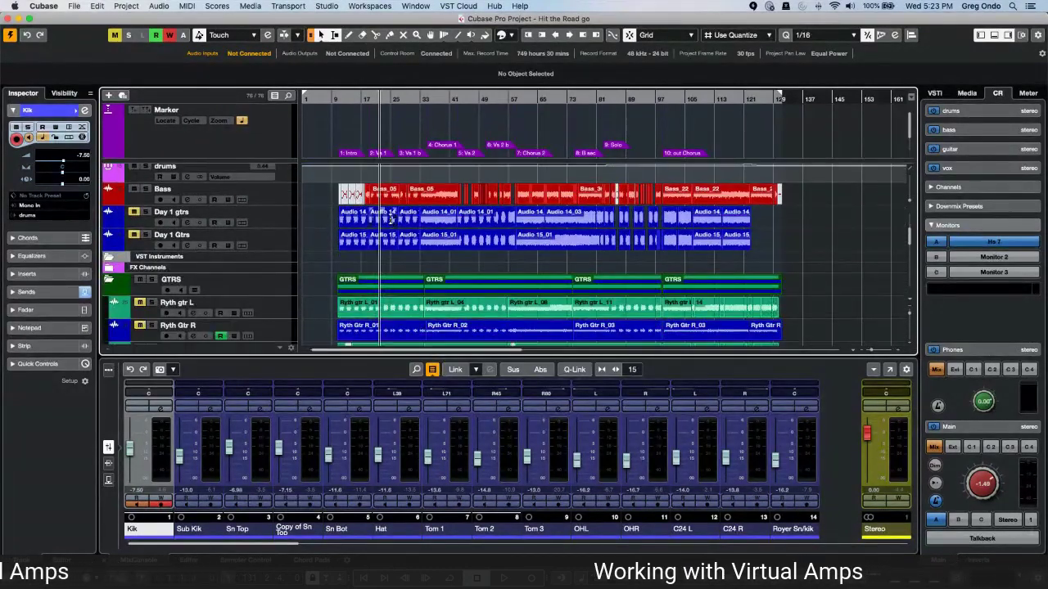
pyautogui.scroll(-2, 392, 221)
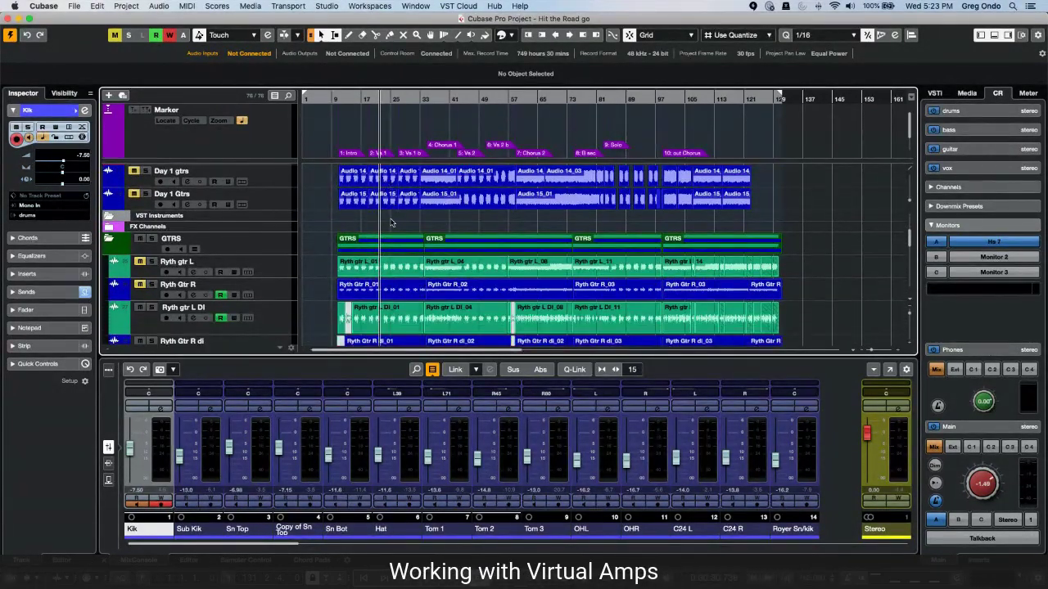
pyautogui.scroll(-5, 391, 222)
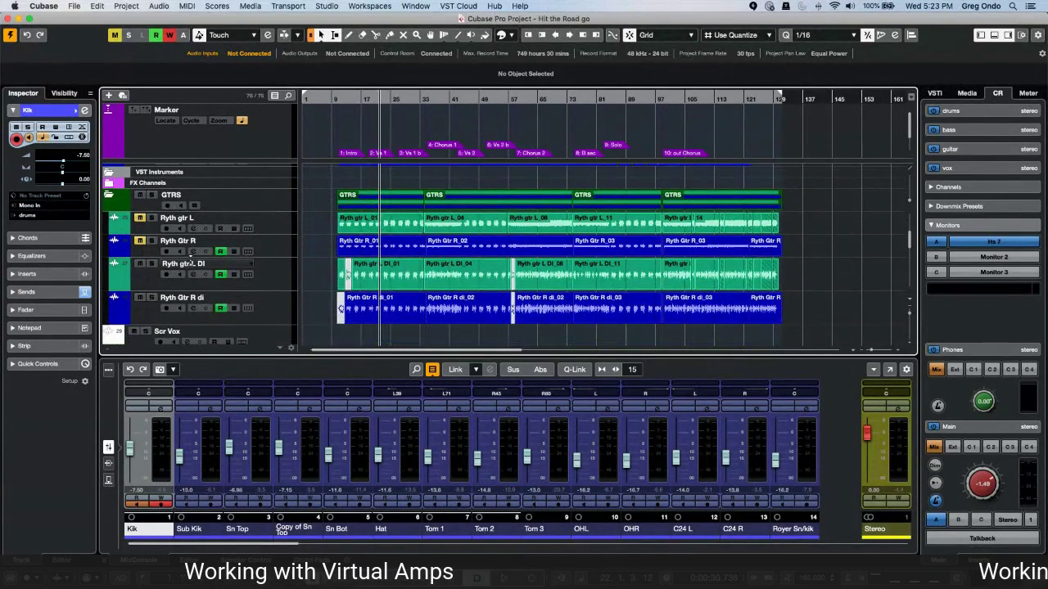
pyautogui.click(274, 275)
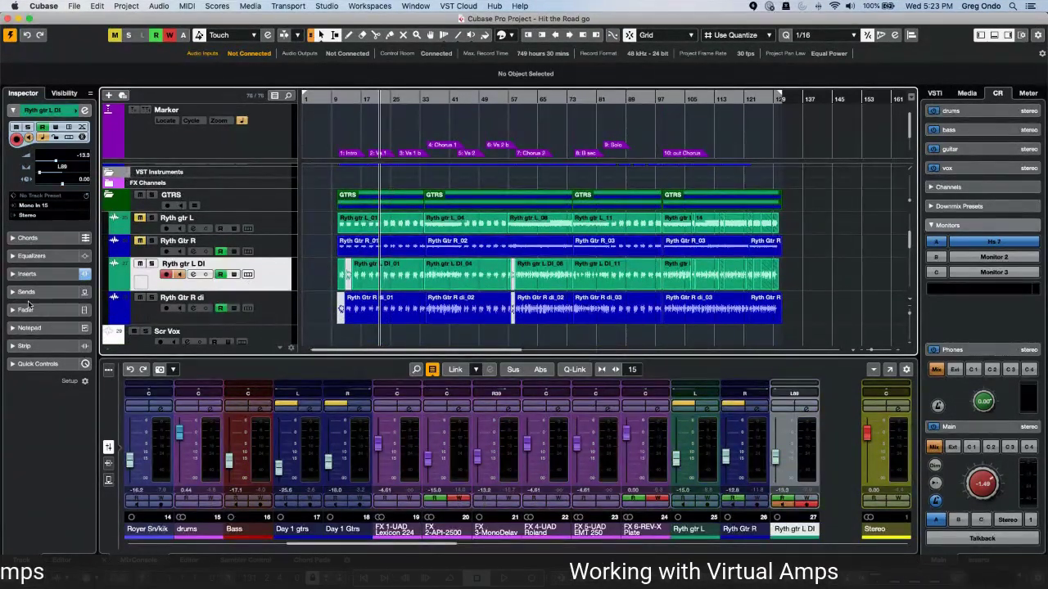
pyautogui.click(51, 275)
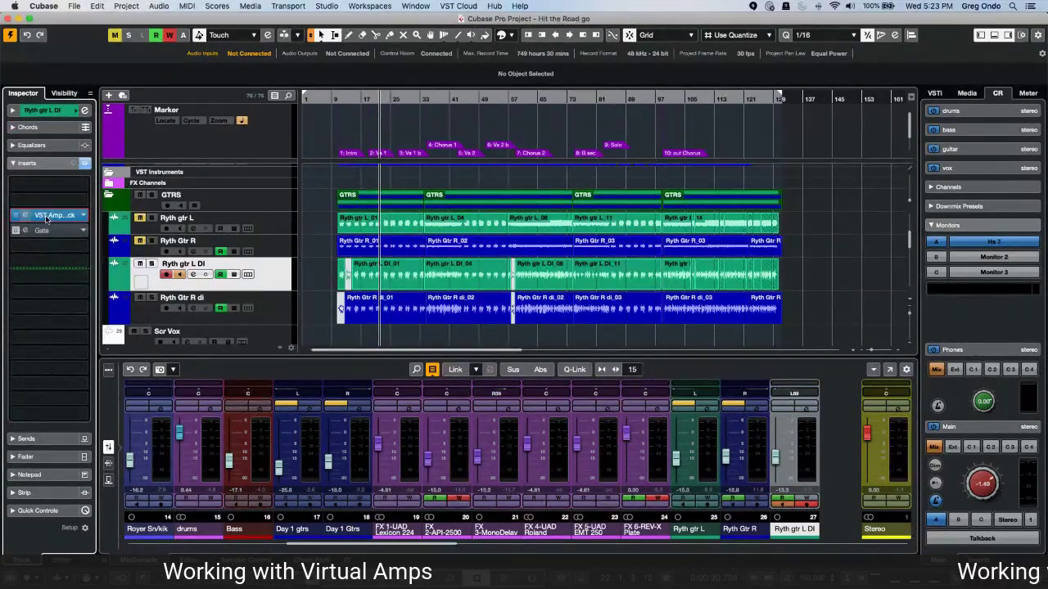
pyautogui.click(48, 216)
# Open the VST Amp Rack insert of the Ryth Gtr R di track and arrange both amp windows side by side
pyautogui.press('Down')
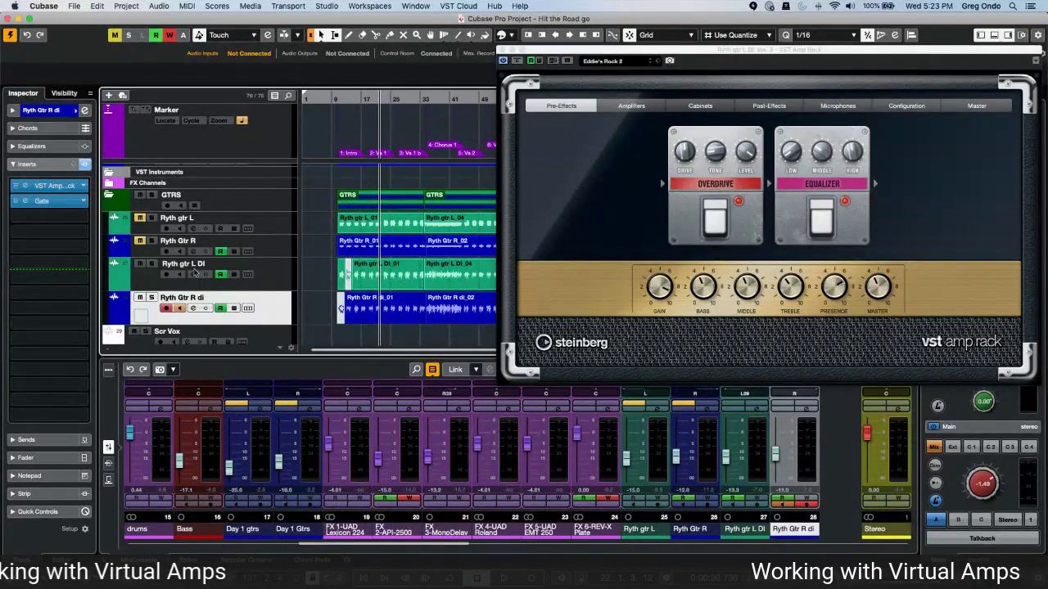
pyautogui.click(56, 187)
pyautogui.moveTo(370, 216); pyautogui.dragTo(274, 189)
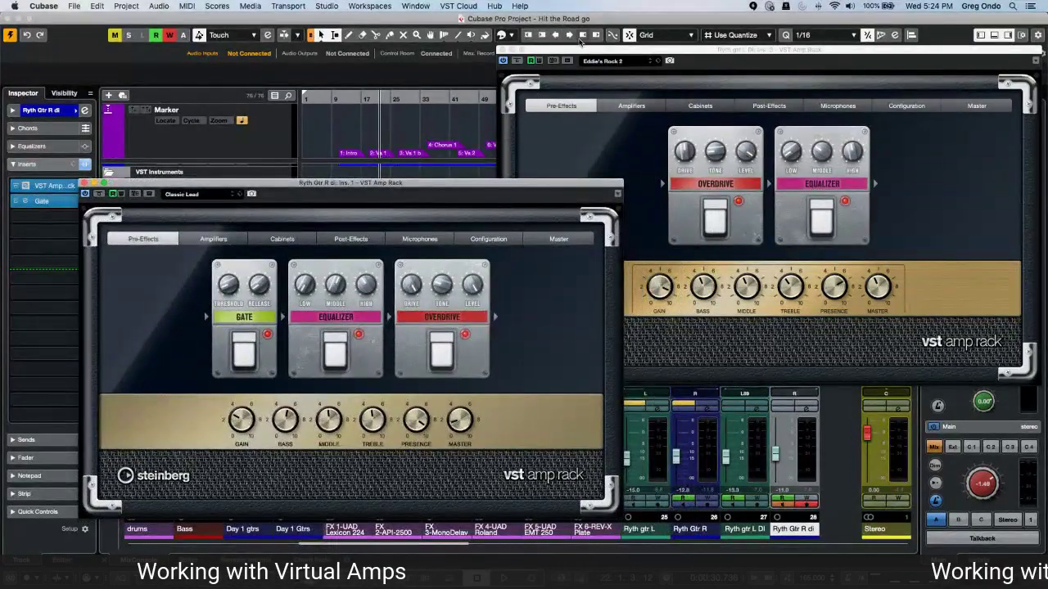
pyautogui.moveTo(583, 52); pyautogui.dragTo(641, 49)
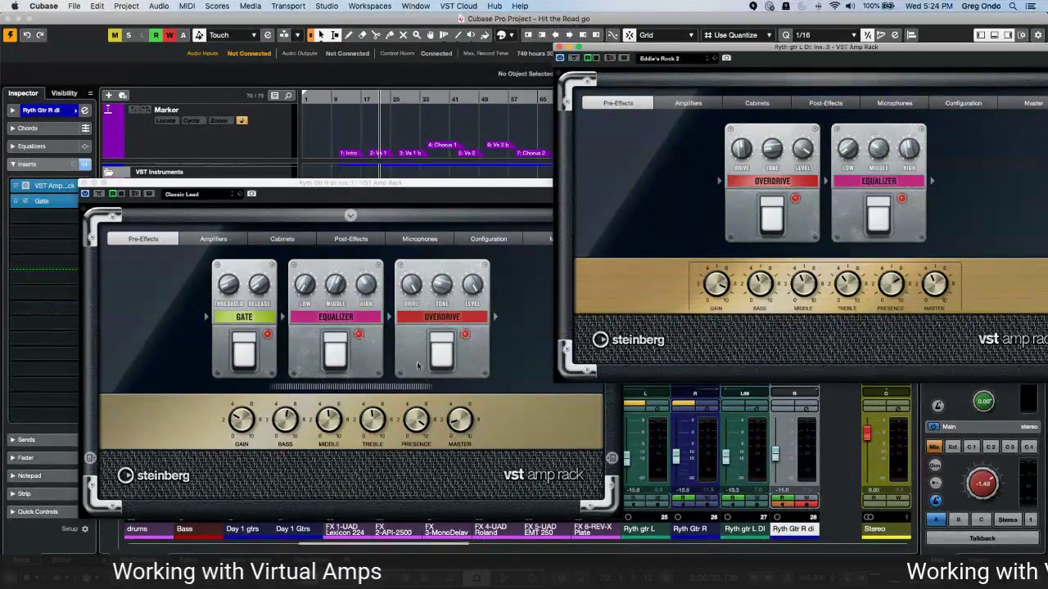
# Examine the amplifiers, cabinets, post-effects and microphones of the Ryth Gtr R di track's VST Amp Rack
pyautogui.click(213, 239)
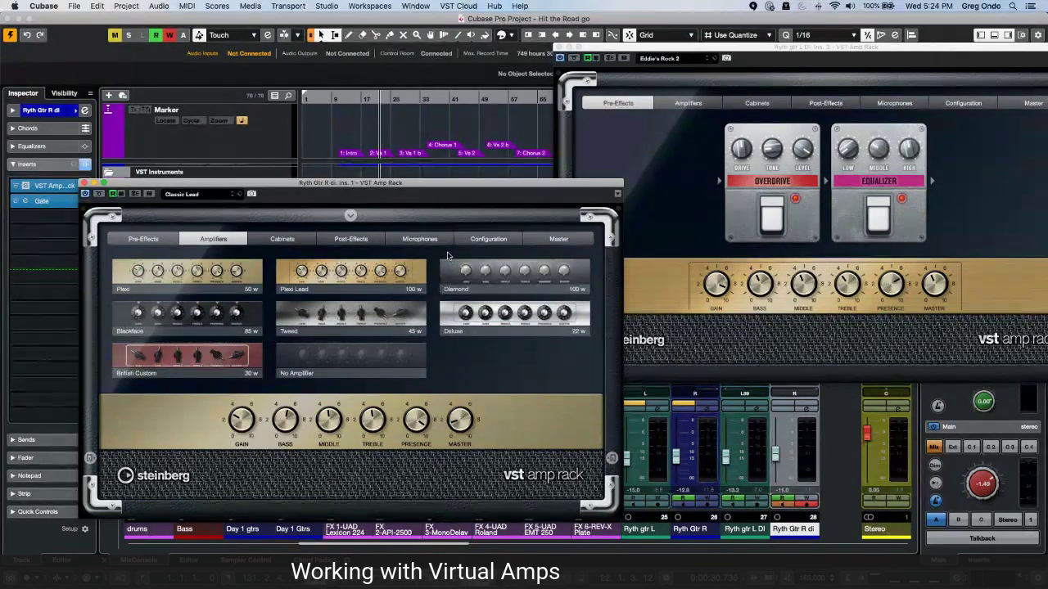
pyautogui.click(282, 239)
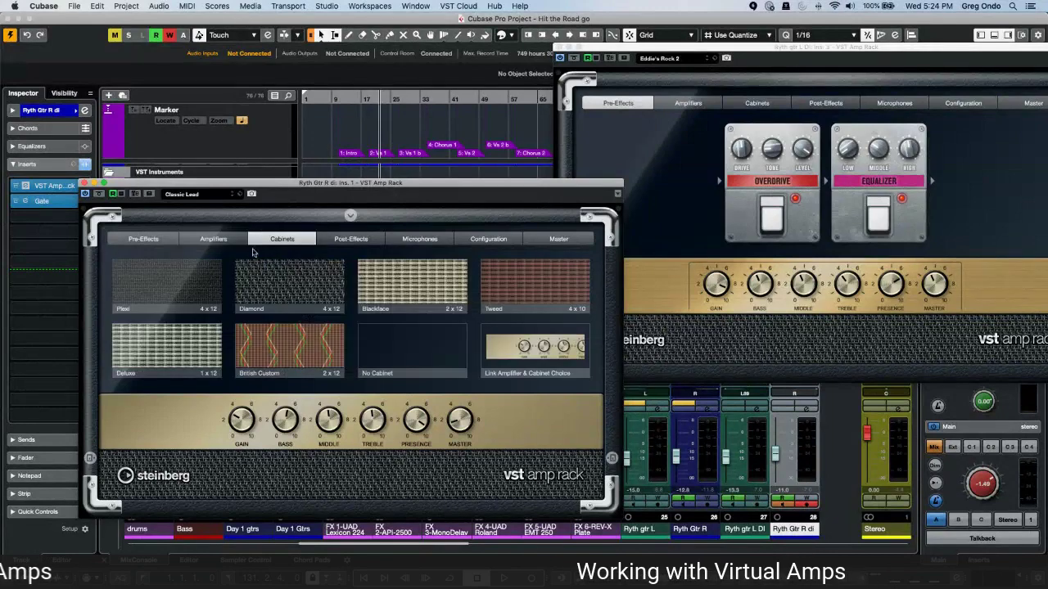
pyautogui.click(350, 239)
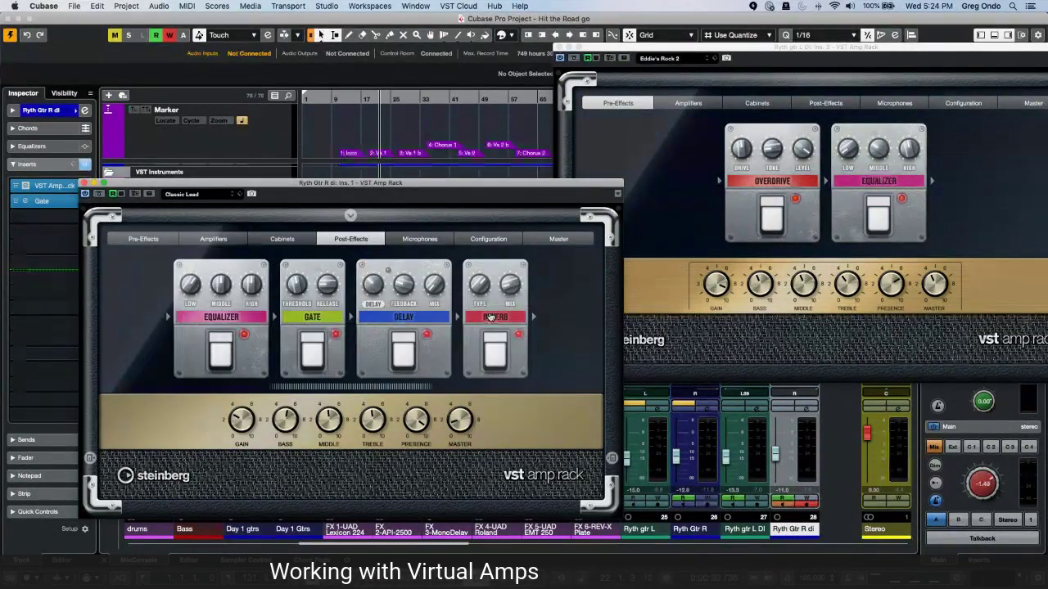
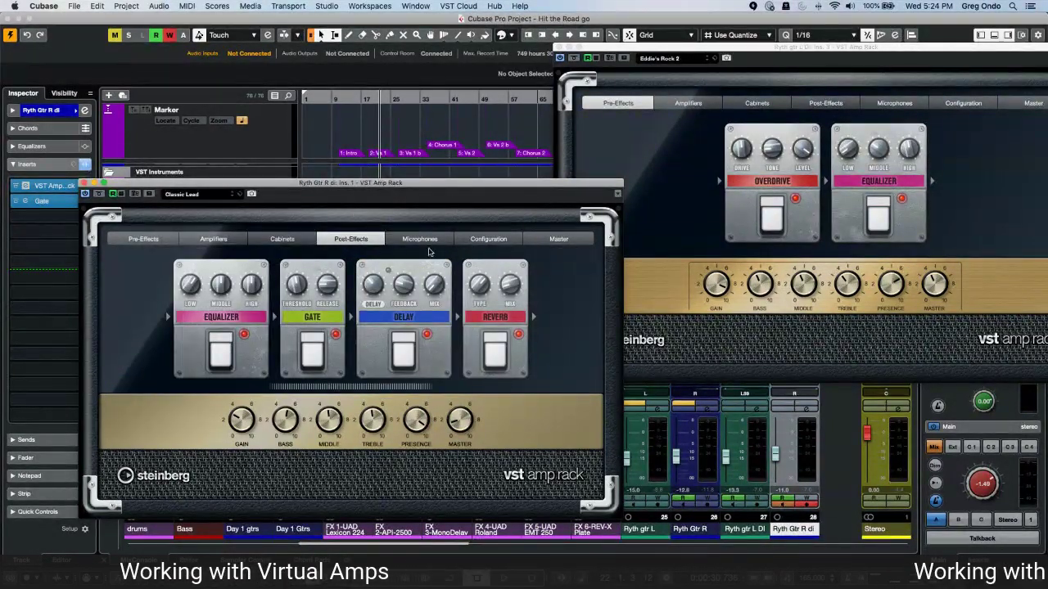
pyautogui.moveTo(417, 262)
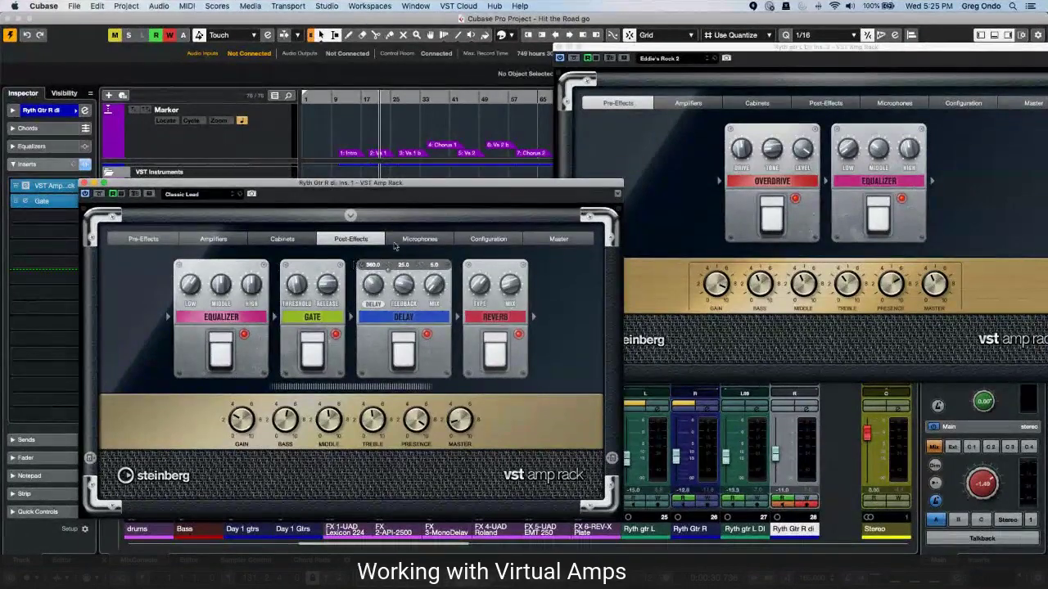
pyautogui.click(422, 239)
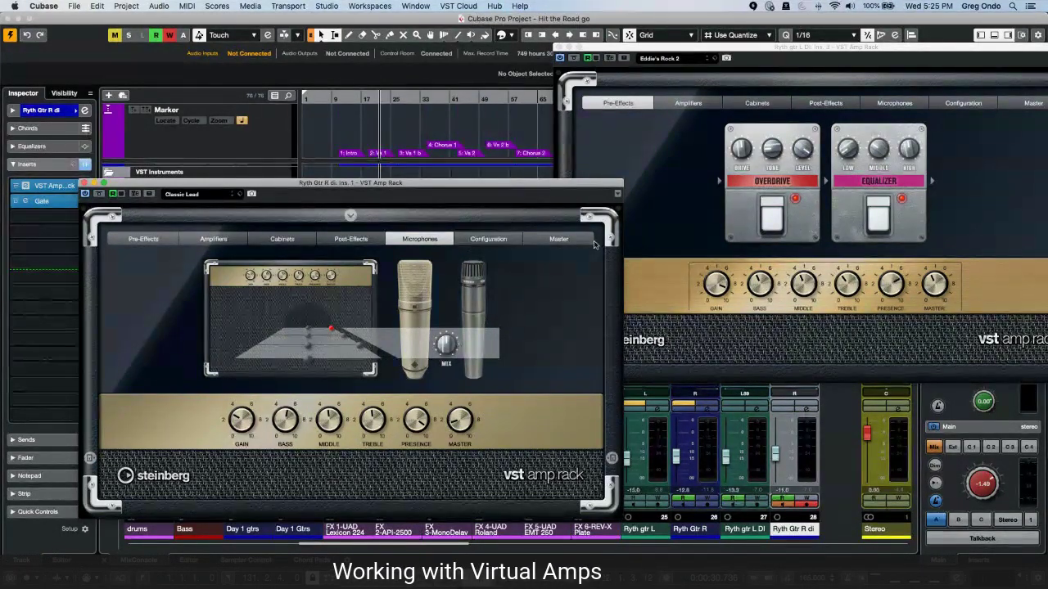
# View the Master section of the Ryth Gtr R di track's VST Amp Rack and move its window clear of the track list
pyautogui.click(560, 239)
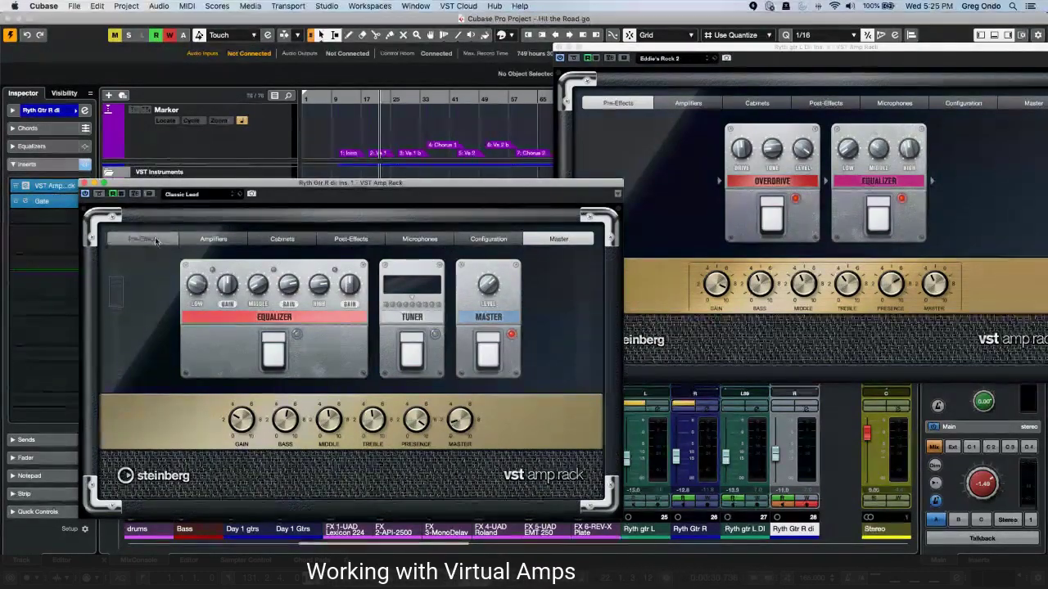
pyautogui.moveTo(162, 184); pyautogui.dragTo(529, 167)
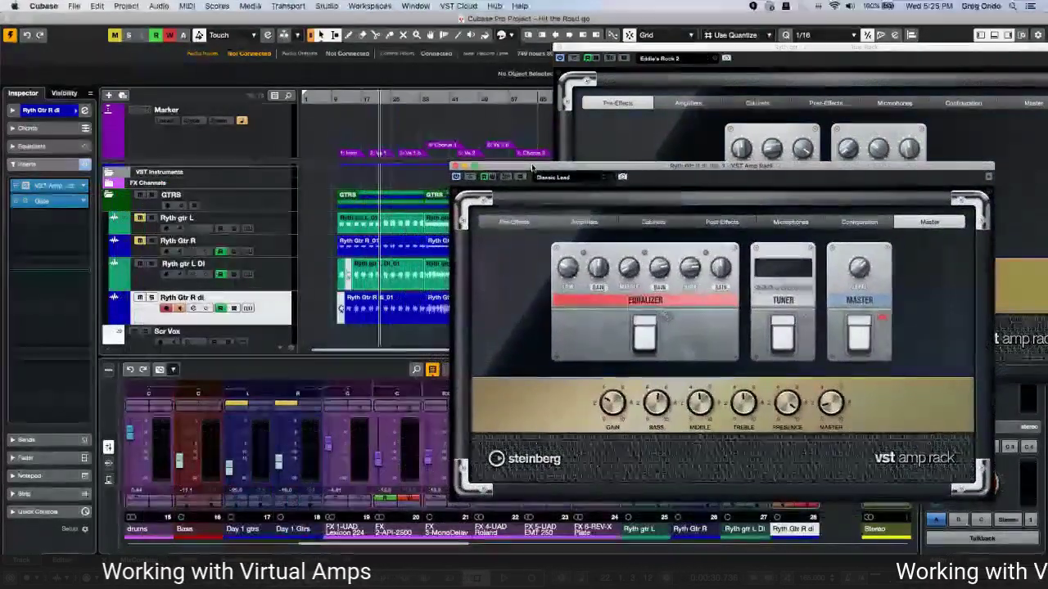
# Bypass the VST Amp Racks of both DI guitar tracks and play the song from about bar 15
pyautogui.click(356, 102)
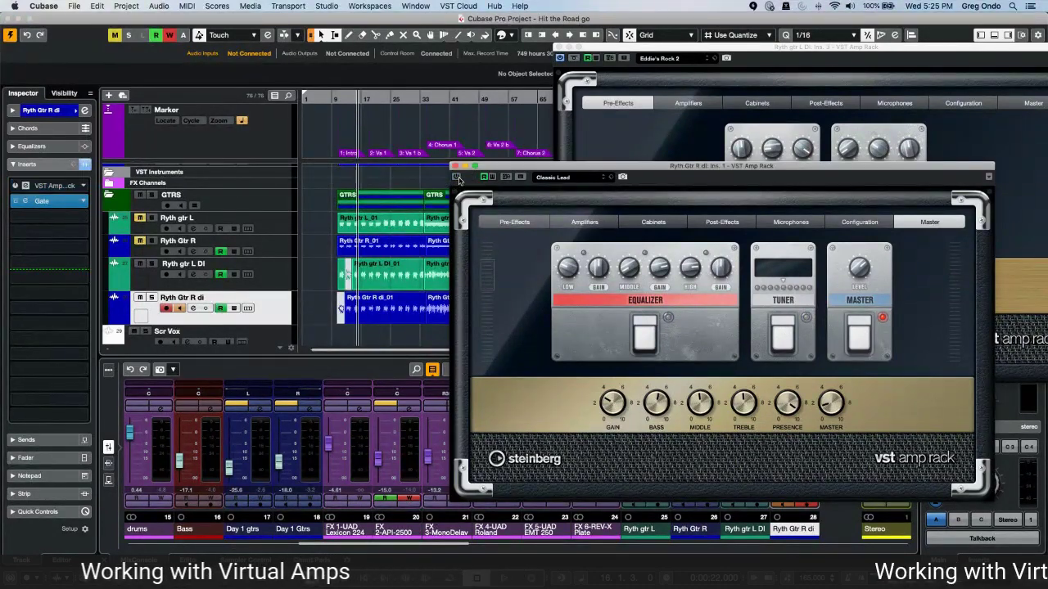
pyautogui.click(560, 59)
pyautogui.click(266, 298)
pyautogui.press('space')
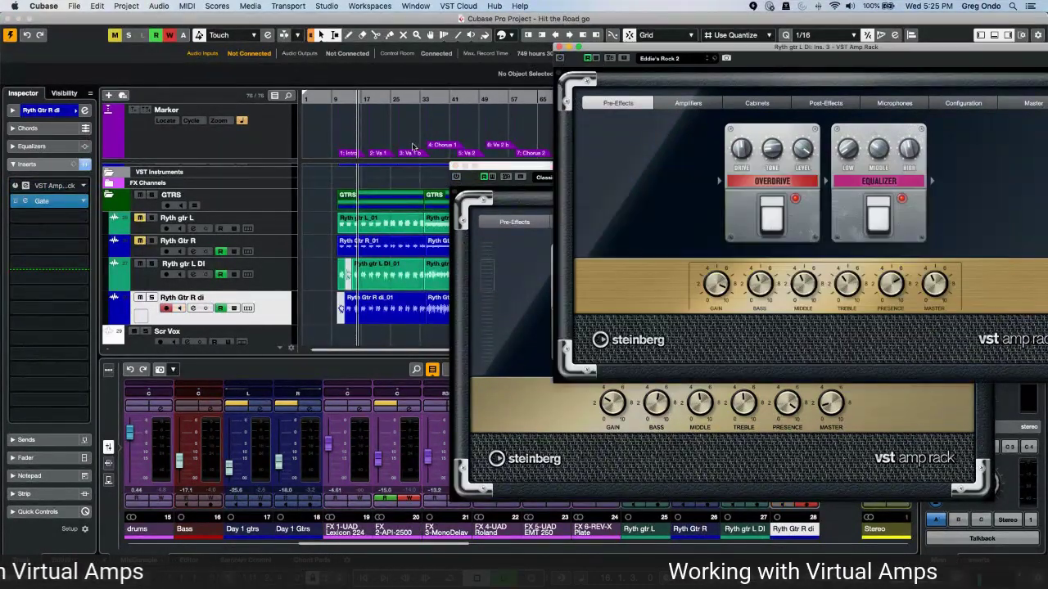
# Solo the Ryth gtr L DI and Ryth Gtr R di tracks to hear them unprocessed, and release both solos
pyautogui.click(153, 298)
pyautogui.click(152, 263)
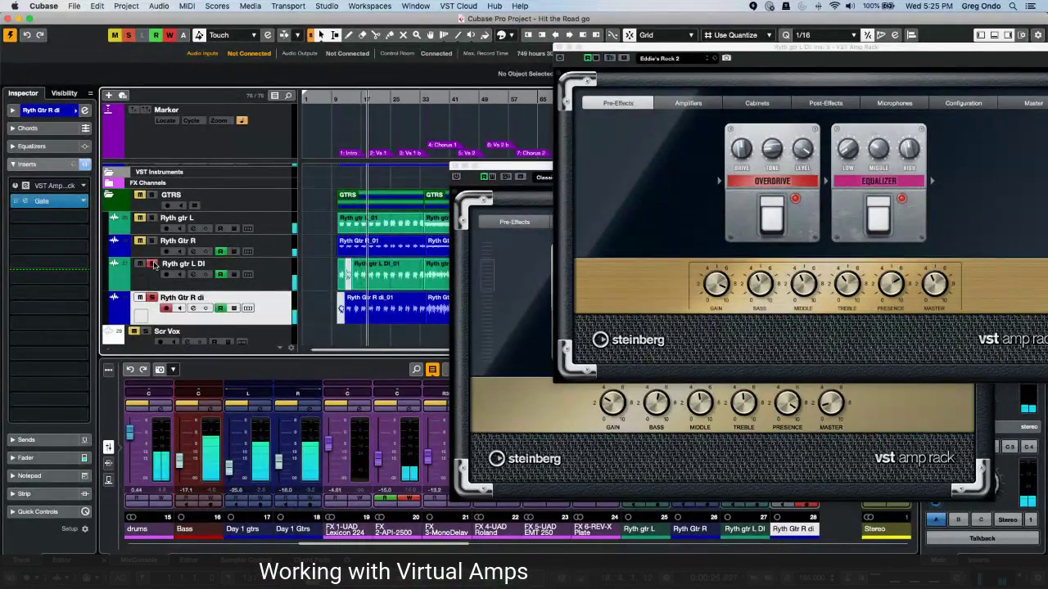
pyautogui.click(152, 263)
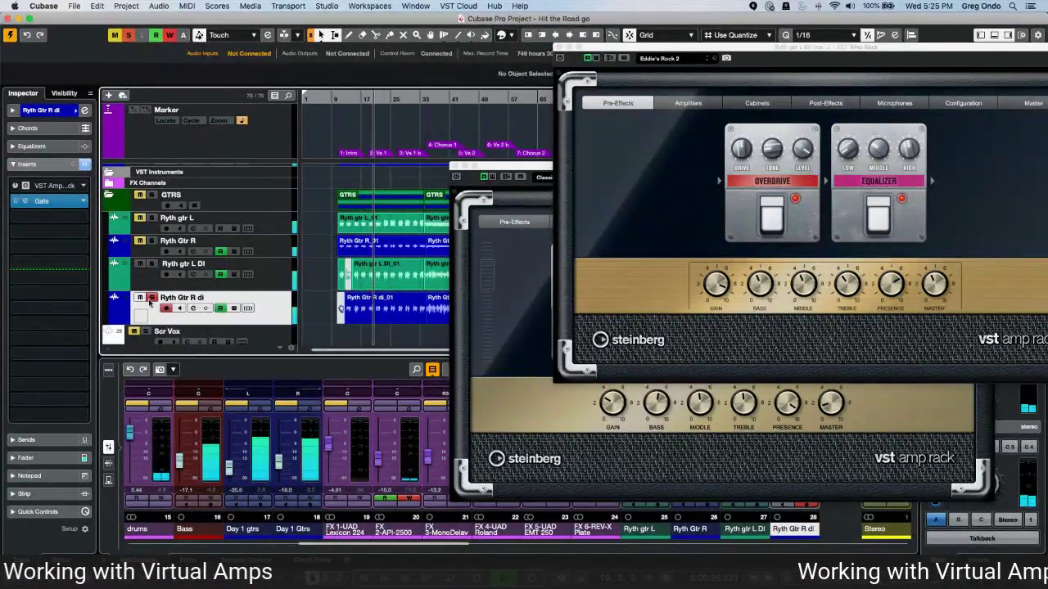
# Reactivate the VST Amp Racks on both DI guitar tracks during playback
pyautogui.click(560, 59)
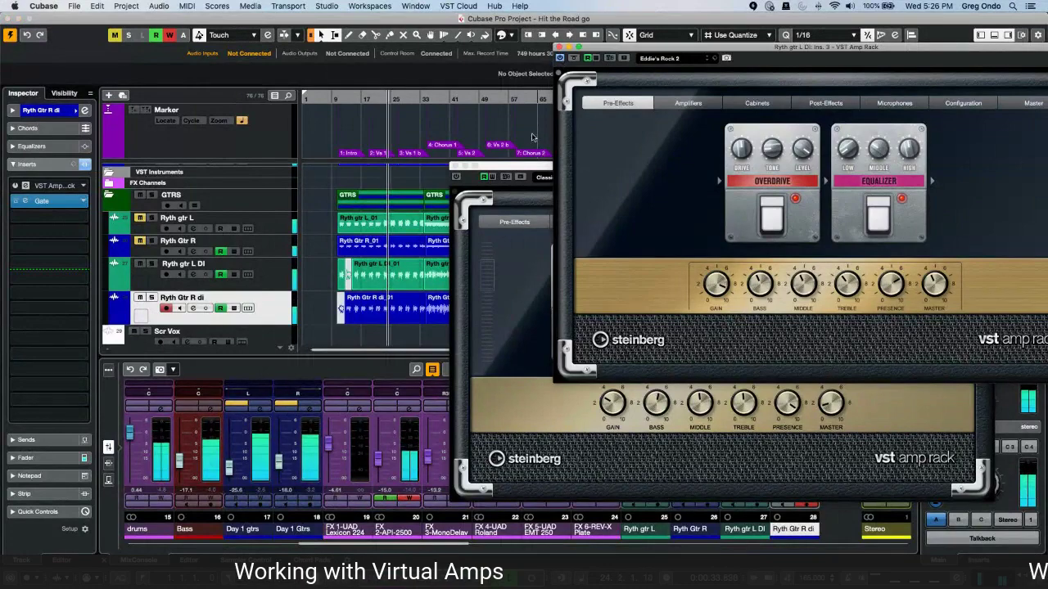
pyautogui.click(456, 181)
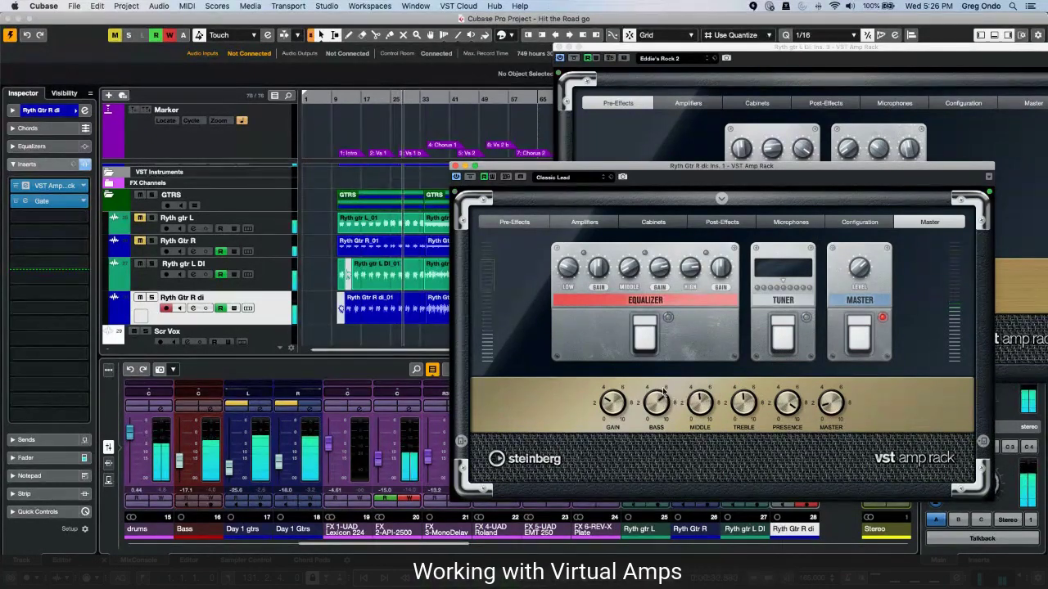
# View the amplifiers of the Ryth Gtr R di amp, audition the Blackface 2 x 12 cabinet and reselect the Diamond 4 x 12
pyautogui.click(586, 224)
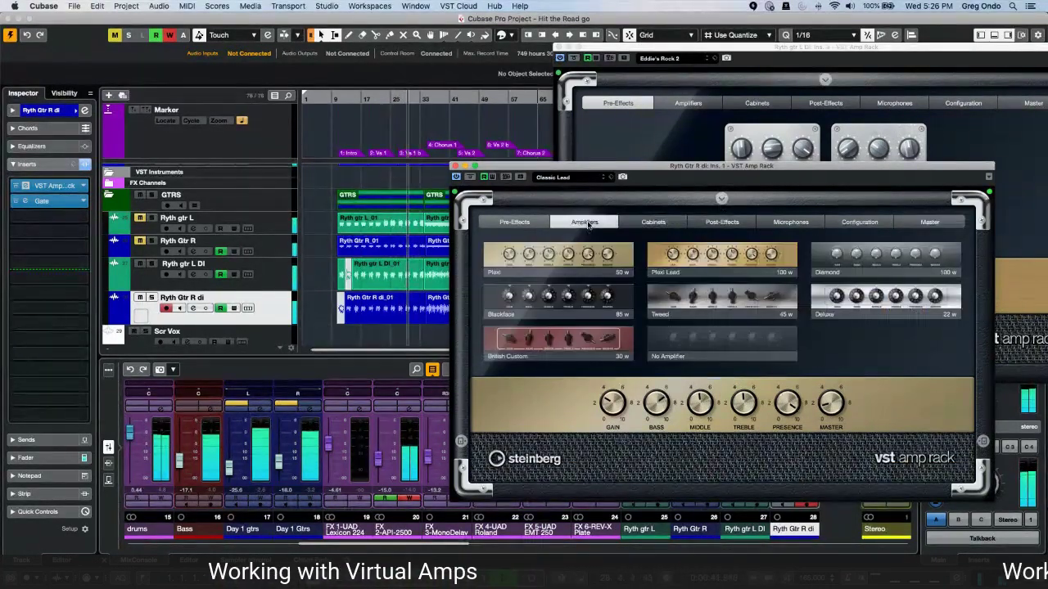
pyautogui.click(653, 222)
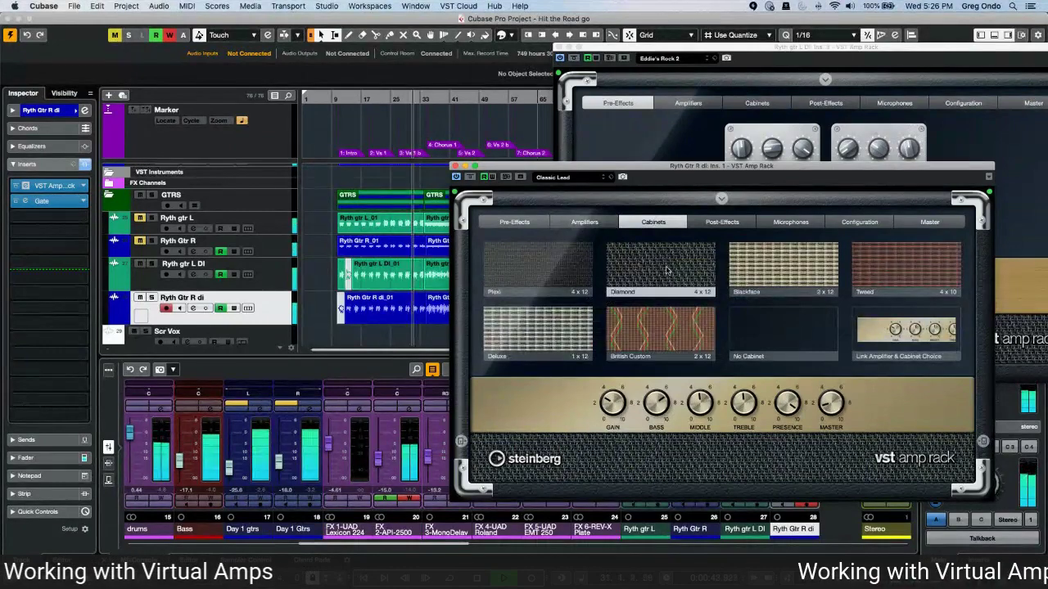
pyautogui.click(907, 270)
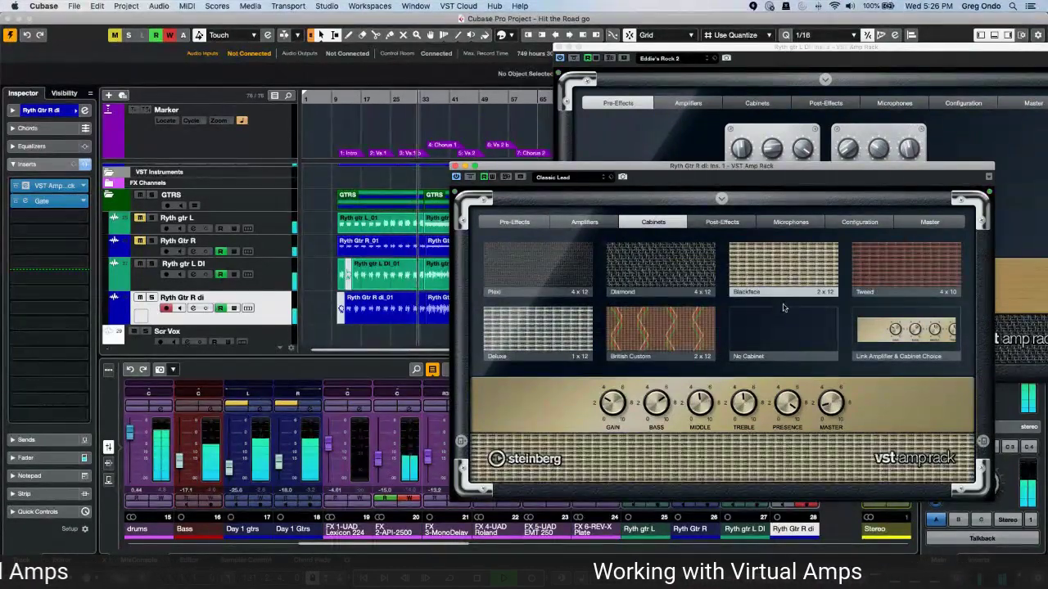
pyautogui.click(674, 273)
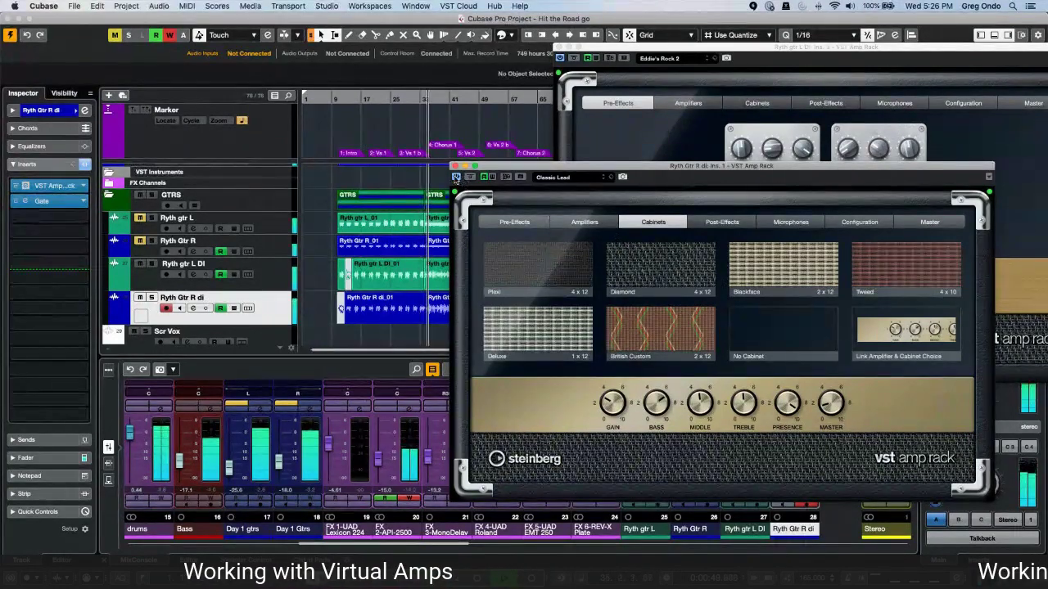
# Compare the full mix with both VST Amp Racks bypassed and active, leaving both active
pyautogui.click(565, 86)
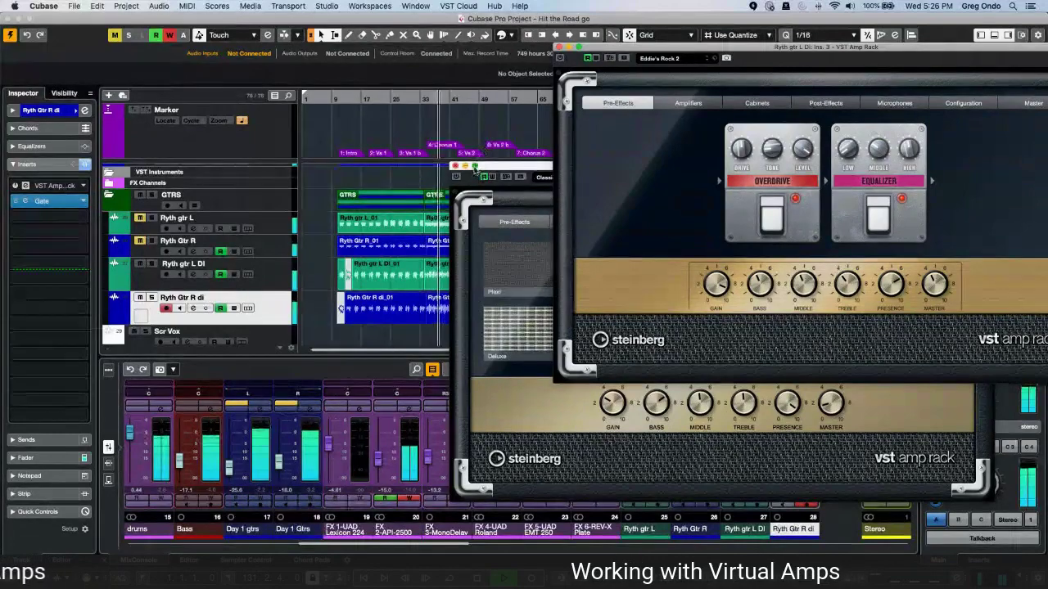
pyautogui.click(457, 178)
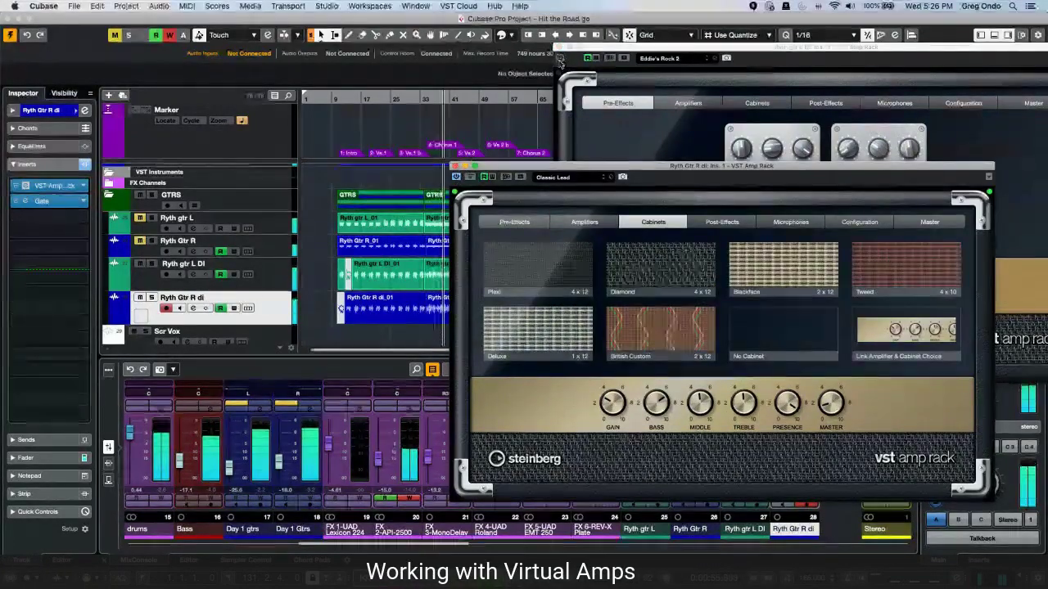
pyautogui.click(565, 86)
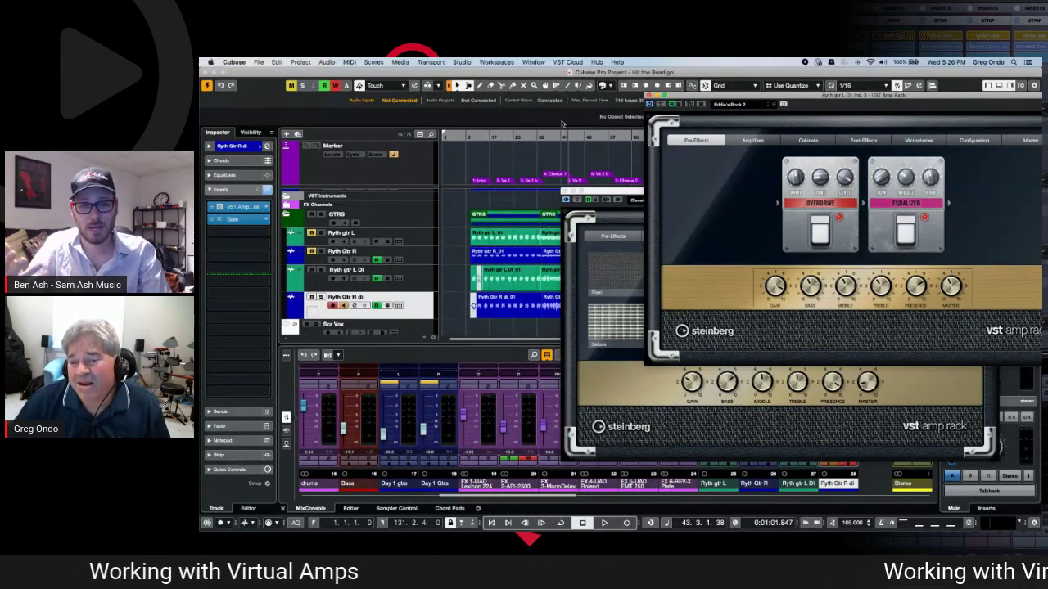
# Play from about bar 22 with both DI guitar tracks soloed and compare their amp racks bypassed and active
pyautogui.click(510, 136)
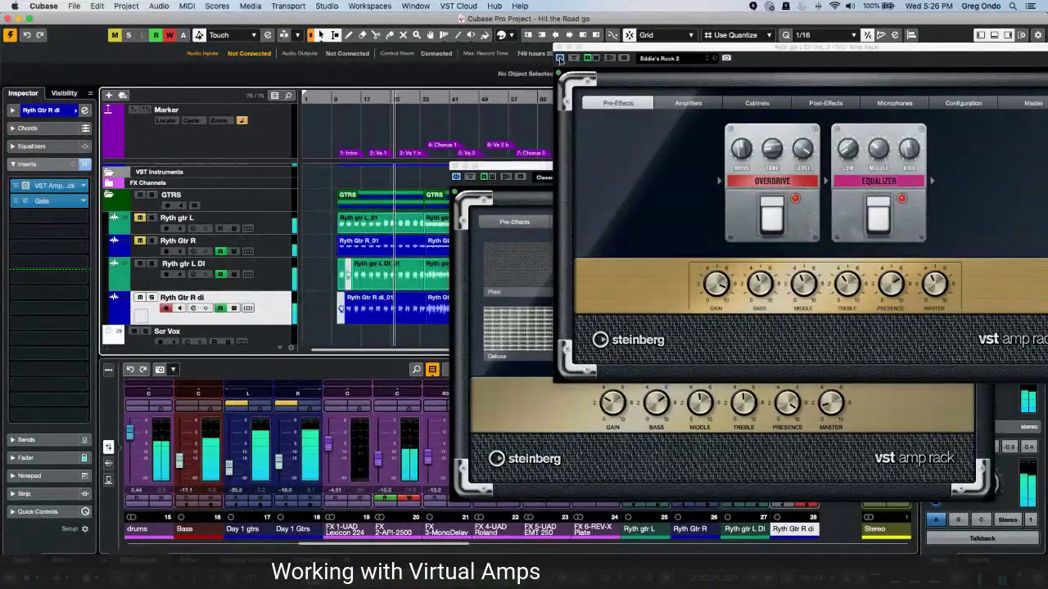
pyautogui.click(151, 263)
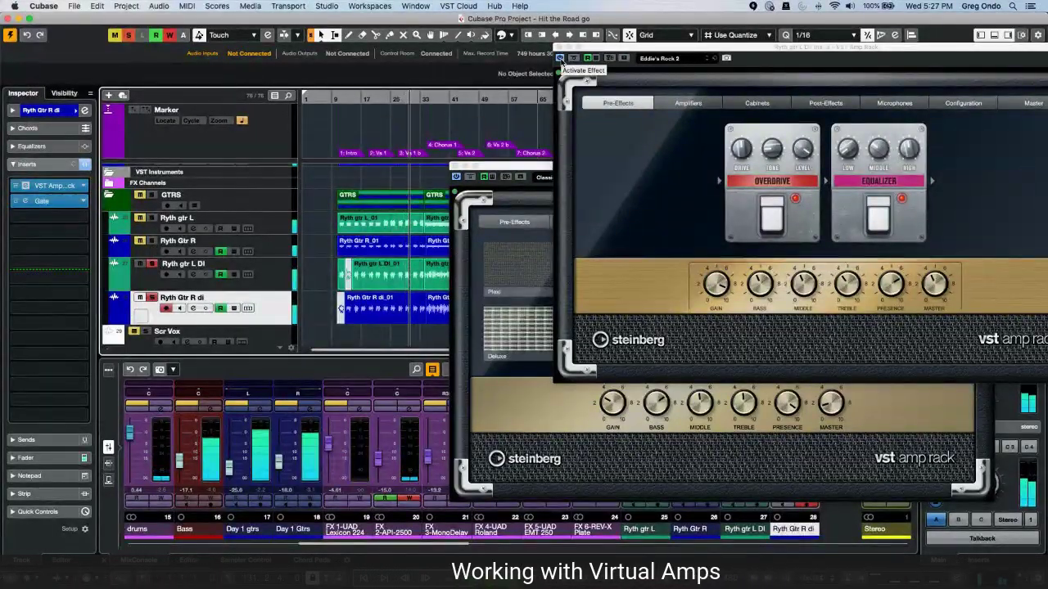
pyautogui.click(456, 178)
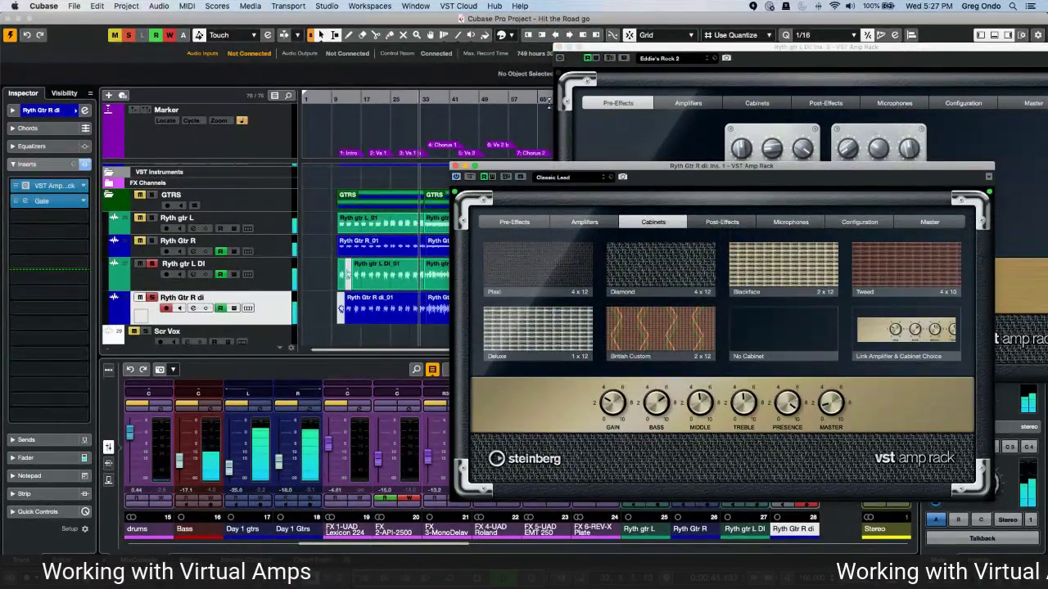
pyautogui.click(561, 64)
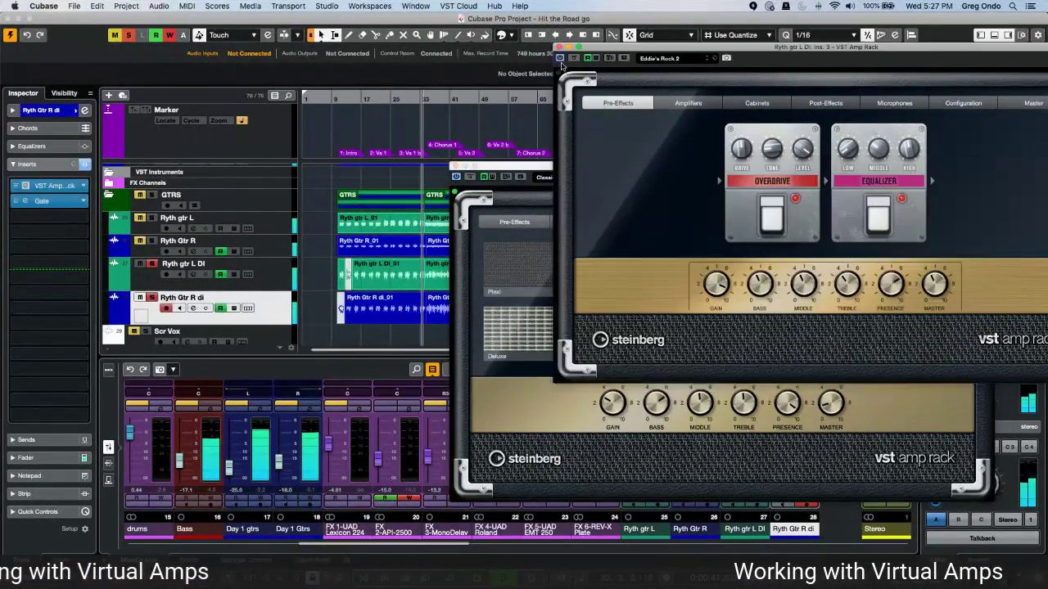
# Unsolo both DI guitar tracks and compare the full mix with both amp racks bypassed and active
pyautogui.click(152, 264)
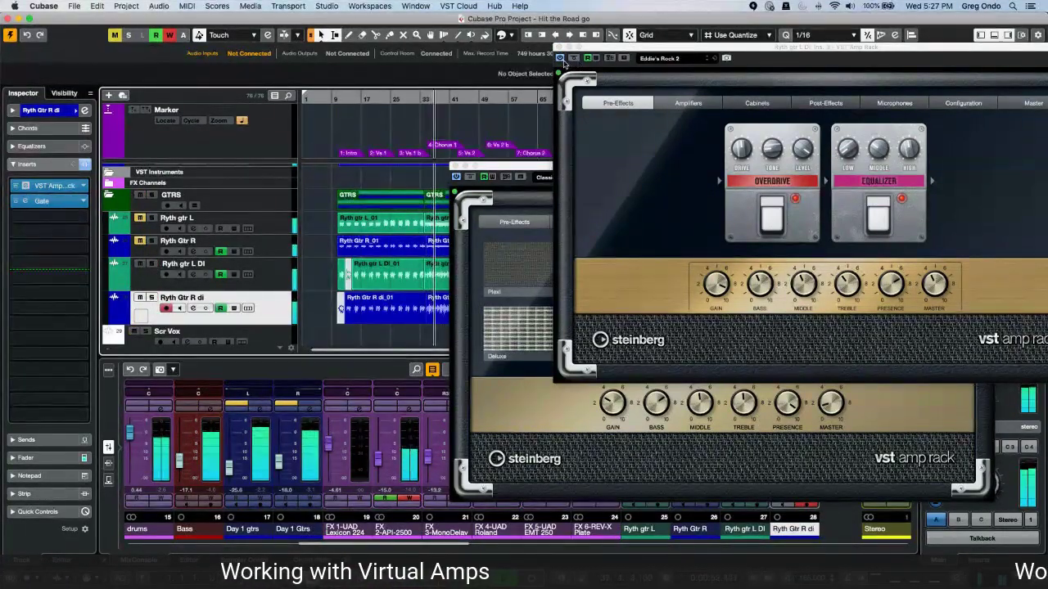
pyautogui.click(456, 189)
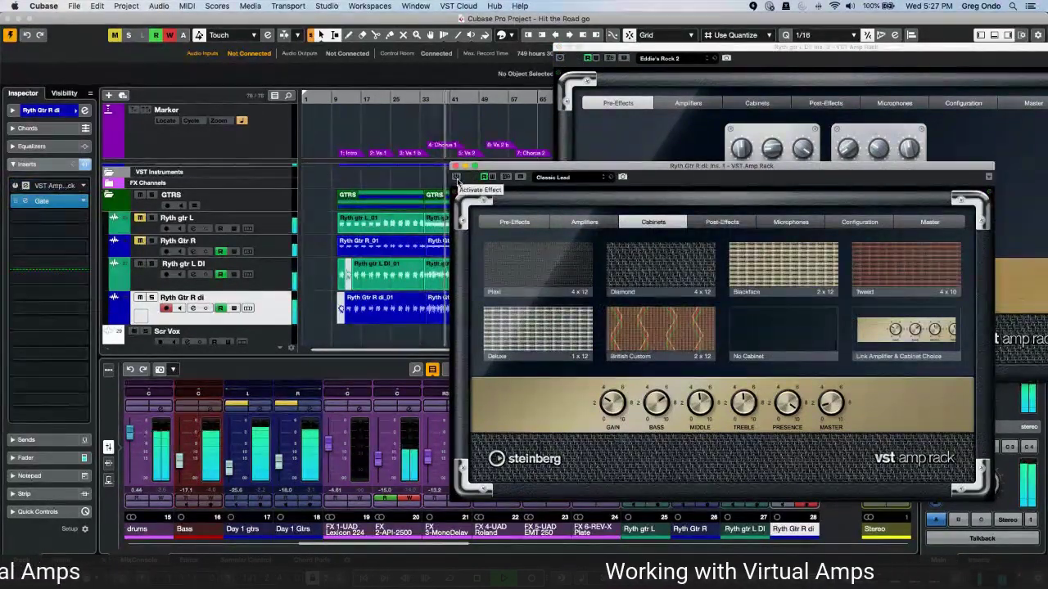
pyautogui.click(565, 62)
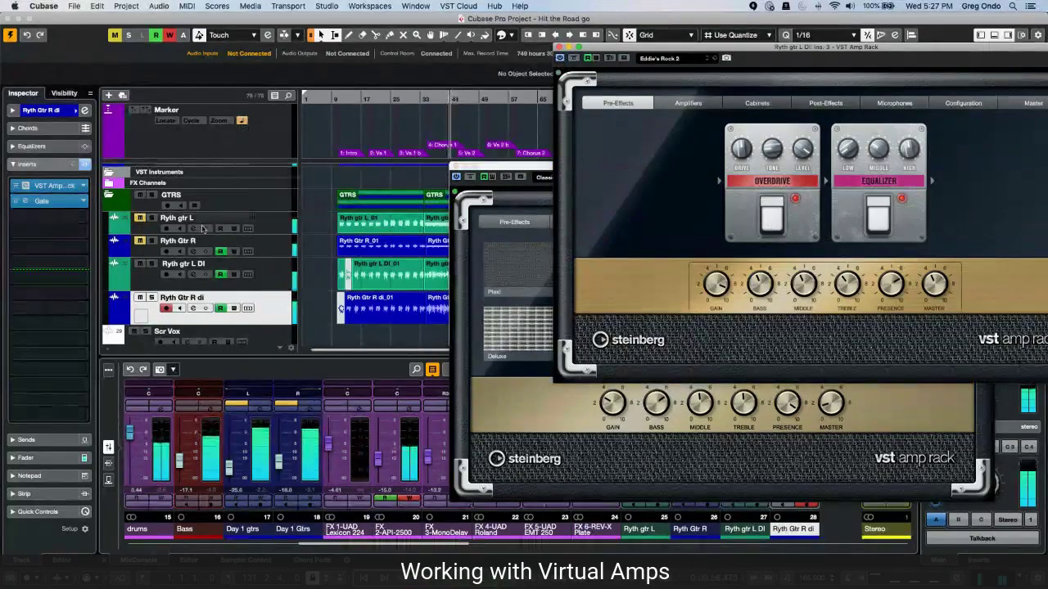
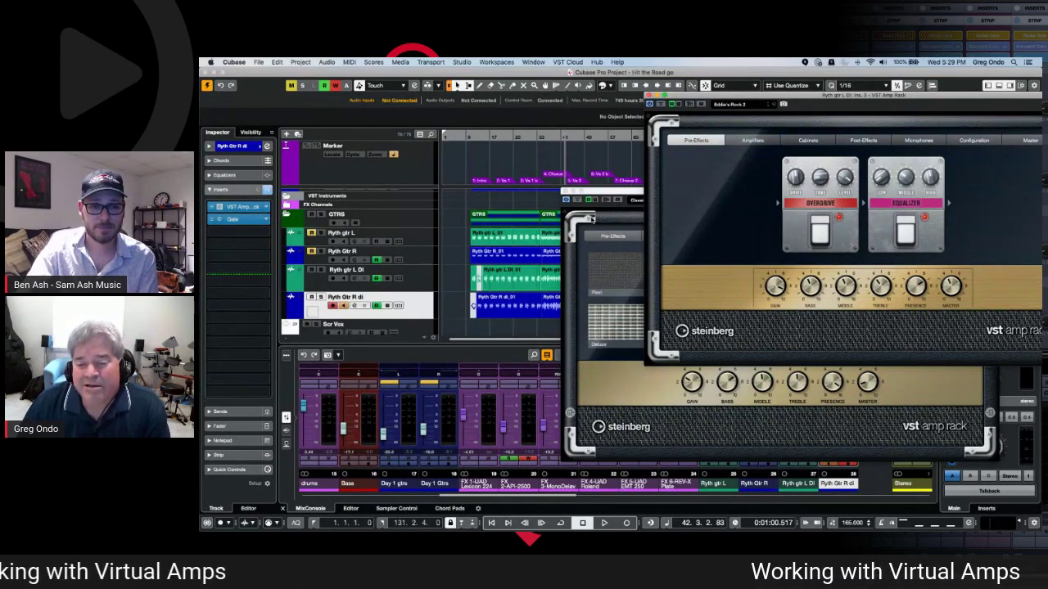
# Insert VST Bass Amp from the Distortion category in the Bass track's first insert slot, ahead of the compressor
pyautogui.scroll(1, 458, 266)
pyautogui.scroll(4, 457, 265)
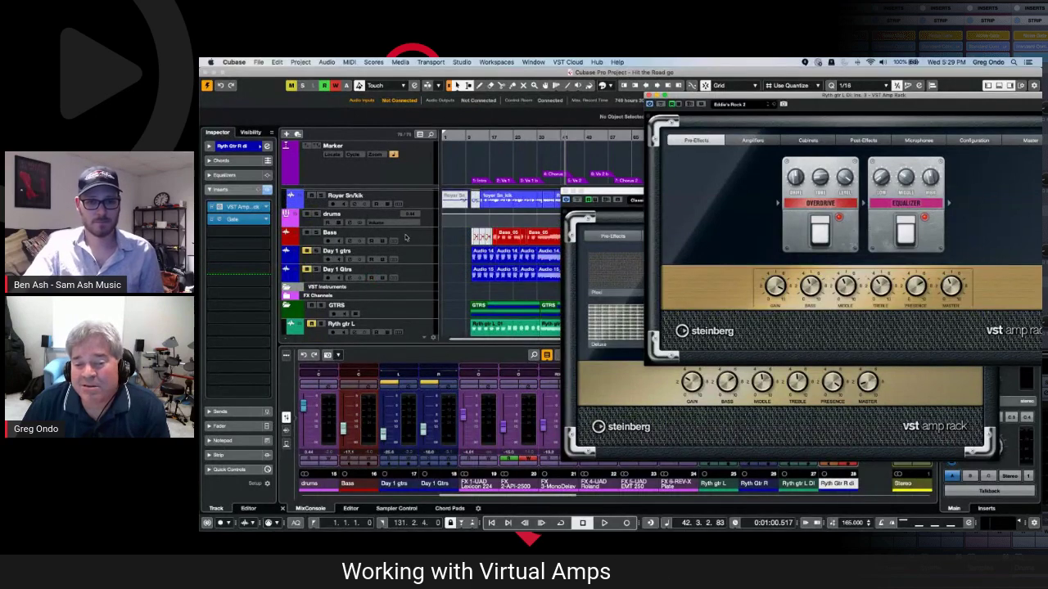
pyautogui.click(405, 237)
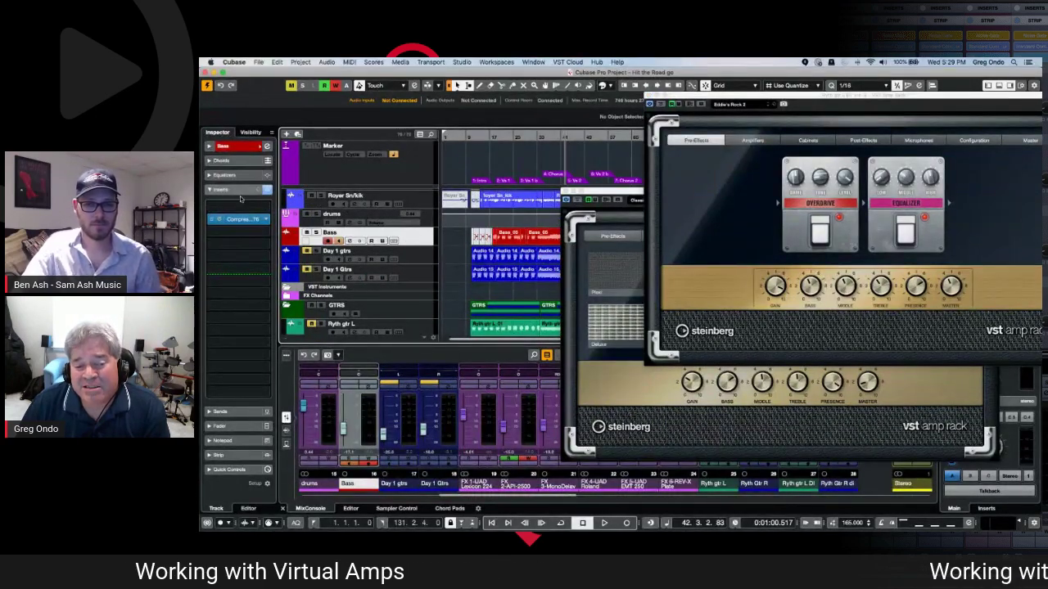
pyautogui.click(238, 233)
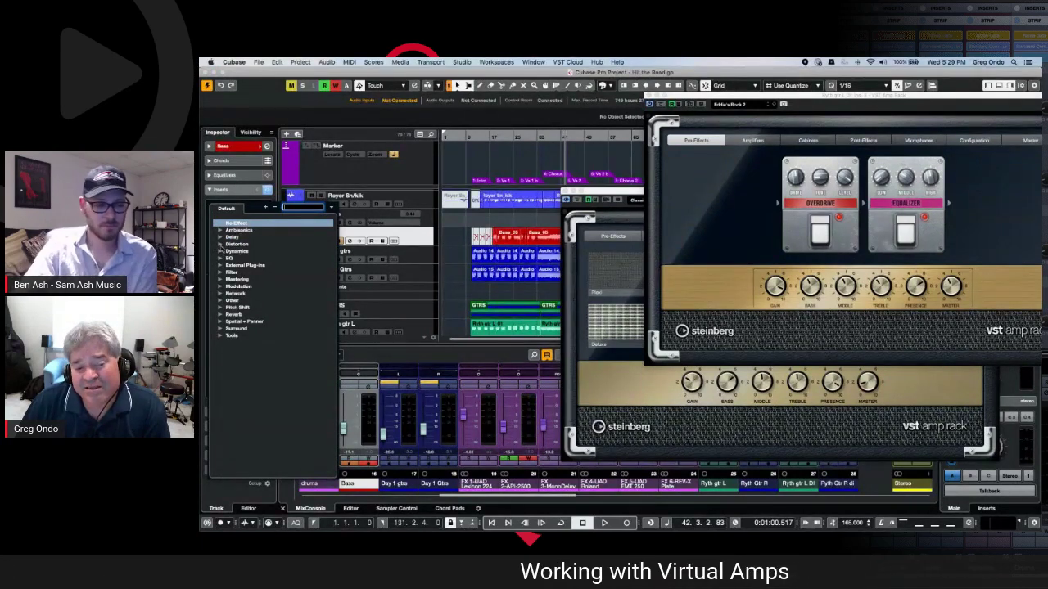
pyautogui.click(221, 246)
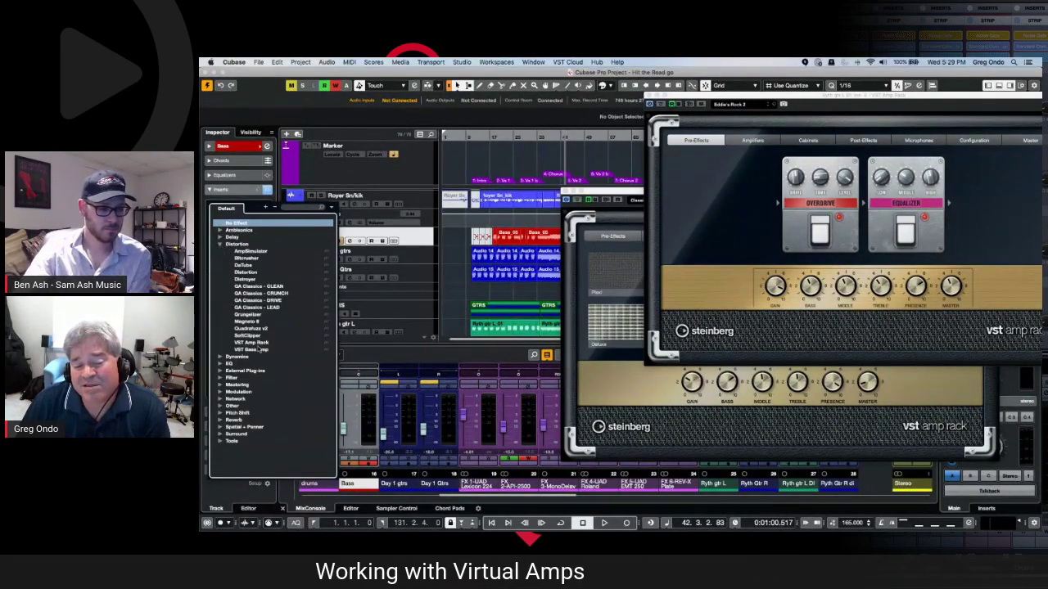
pyautogui.click(256, 350)
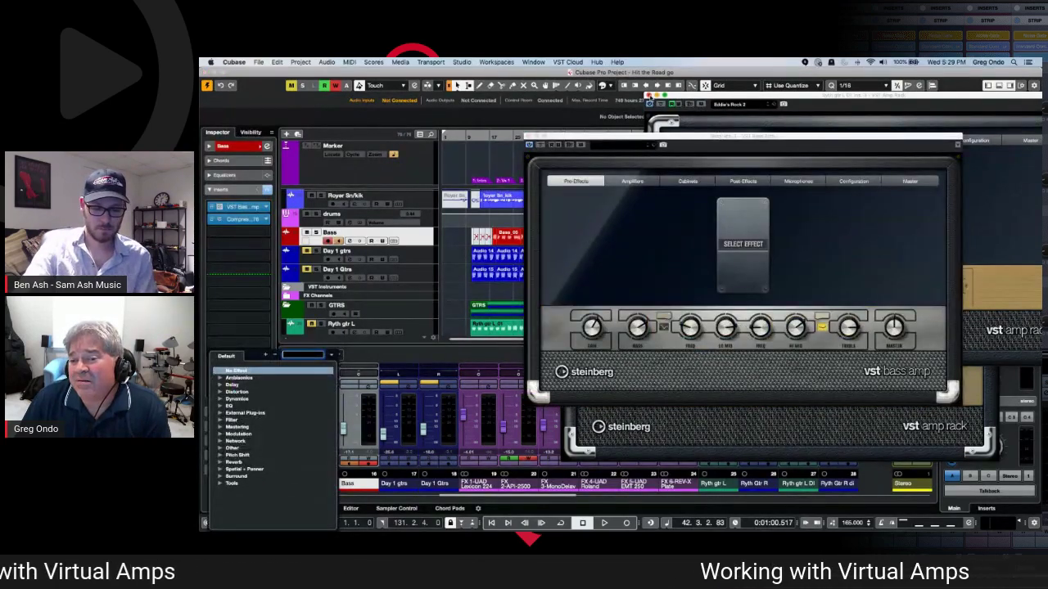
# Close both guitar amp windows, reposition the VST Bass Amp window and play the song from about bar 42
pyautogui.moveTo(635, 143); pyautogui.dragTo(604, 181)
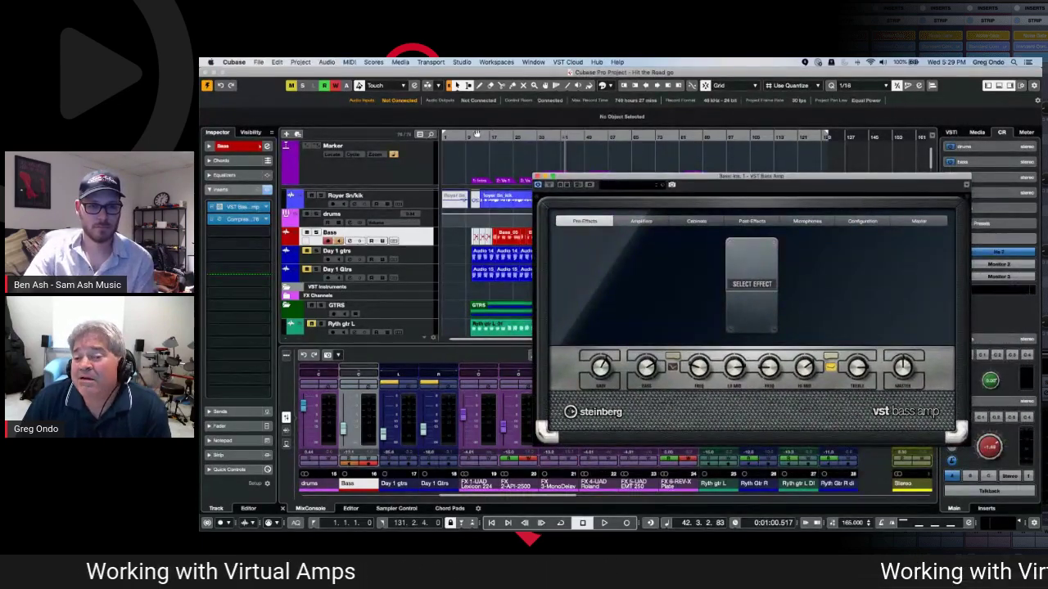
pyautogui.click(468, 136)
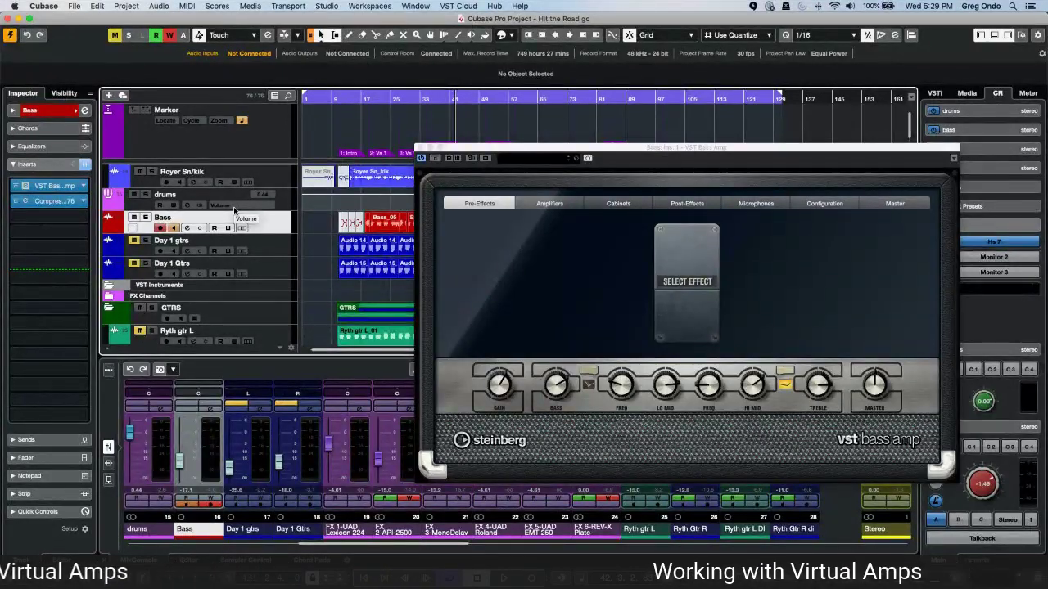
pyautogui.press('space')
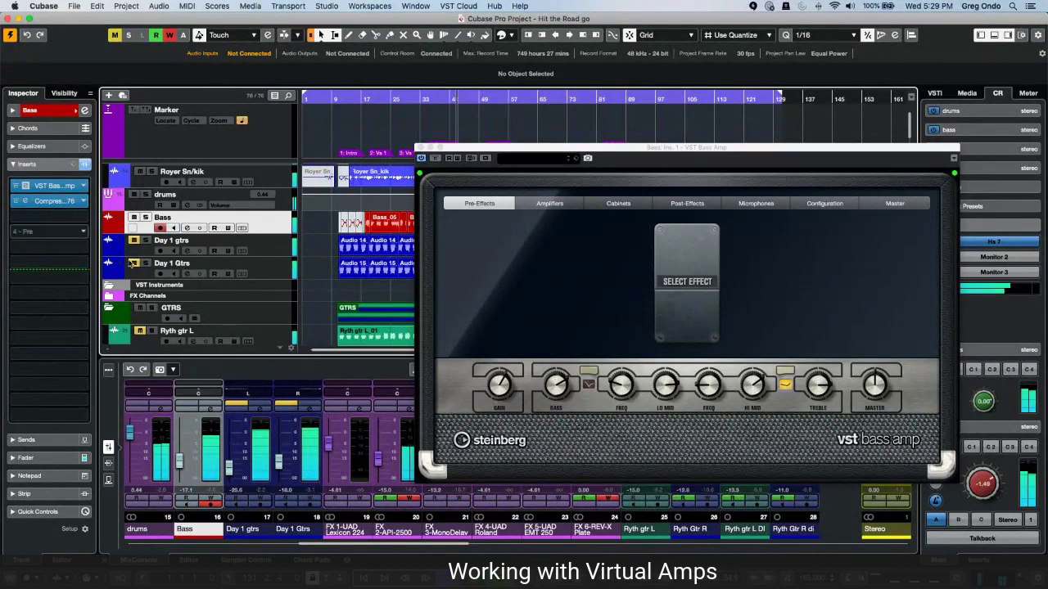
# Set the VST Bass Amp to gain 7.5, bass 10.0, low mid 7.2 at 776 Hz, high mid 9.2 at 1.95 kHz and master 7.6
pyautogui.click(647, 393)
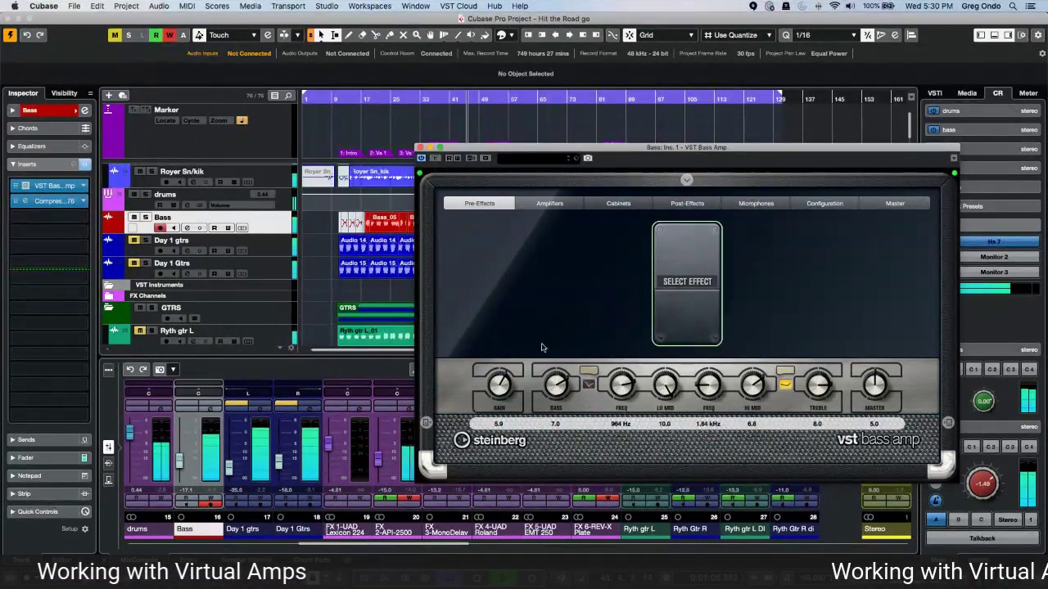
pyautogui.moveTo(882, 391)
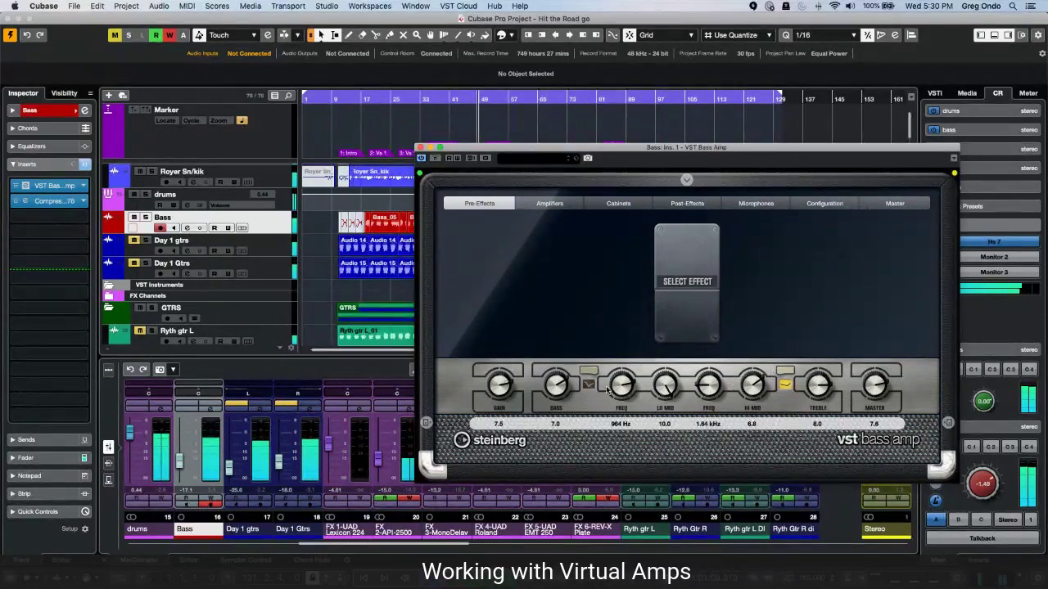
pyautogui.moveTo(631, 386)
pyautogui.mouseDown()
pyautogui.moveTo(678, 396)
pyautogui.moveTo(631, 391)
pyautogui.mouseUp()
pyautogui.moveTo(556, 384); pyautogui.dragTo(603, 376)
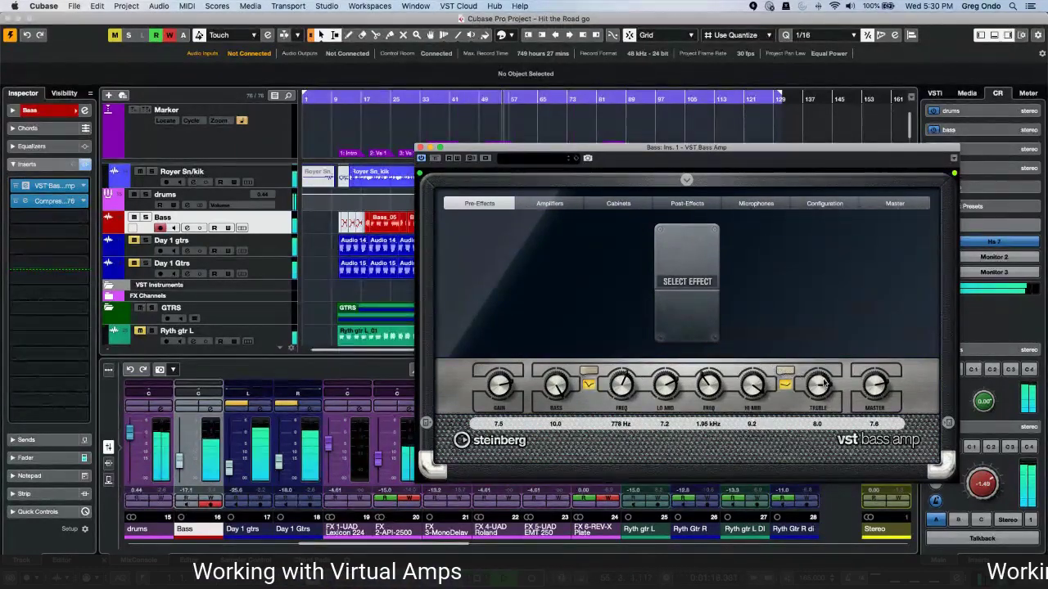
# Choose the 1 x 15 cabinet for the VST Bass Amp on the Bass track
pyautogui.click(631, 209)
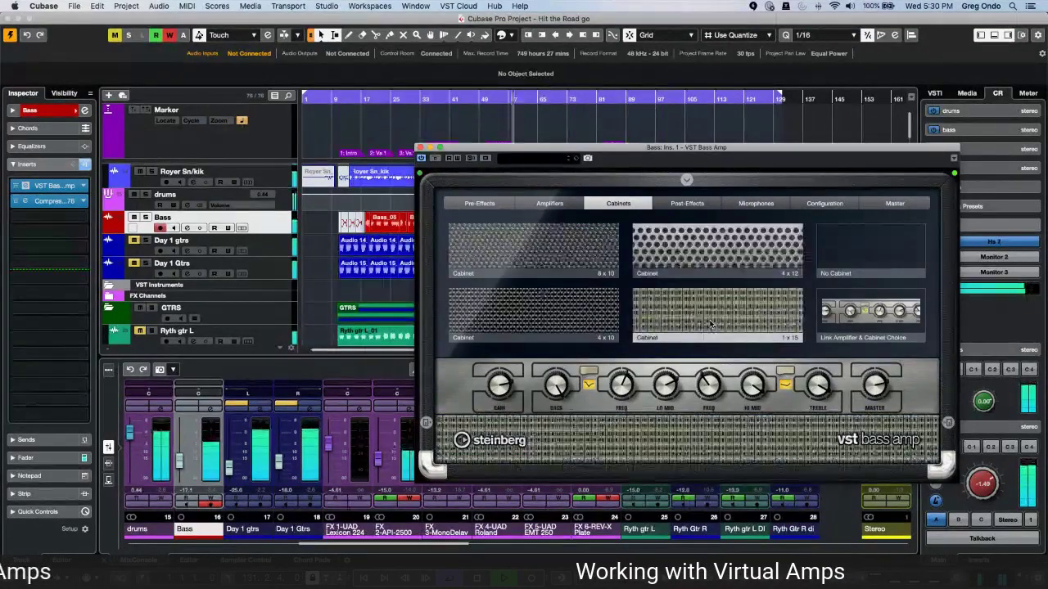
# View the VST Bass Amp's microphones and post-effects, and solo the Bass track while comparing the amp bypassed and active
pyautogui.click(760, 204)
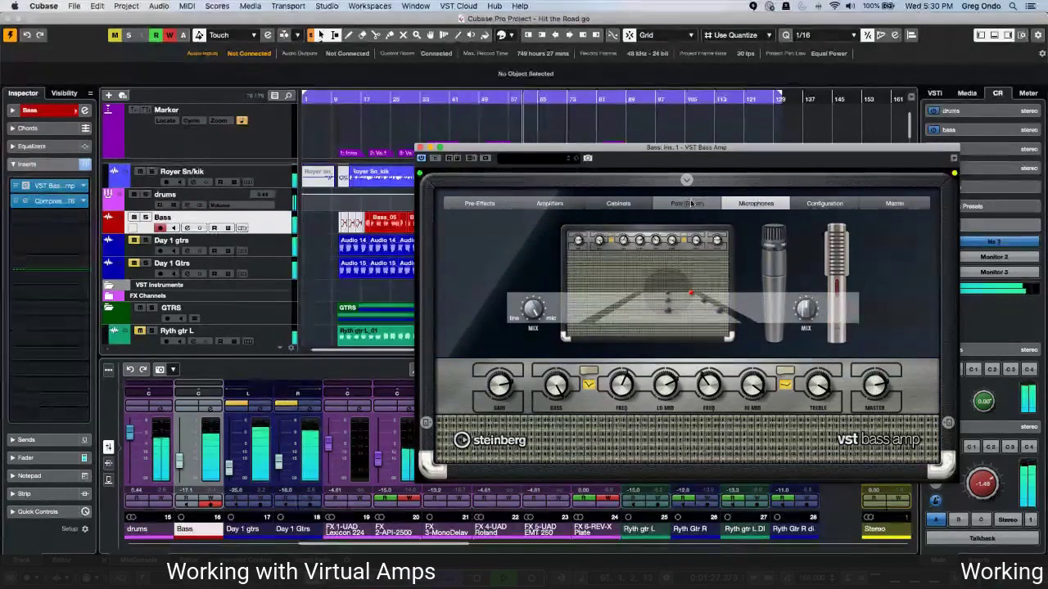
pyautogui.click(687, 203)
pyautogui.click(422, 158)
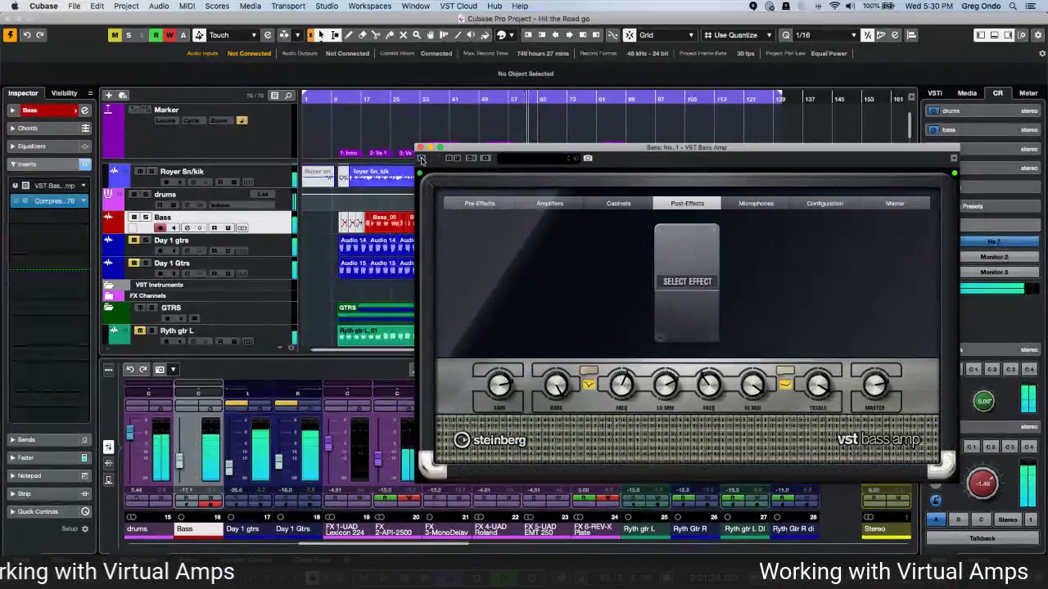
pyautogui.click(146, 217)
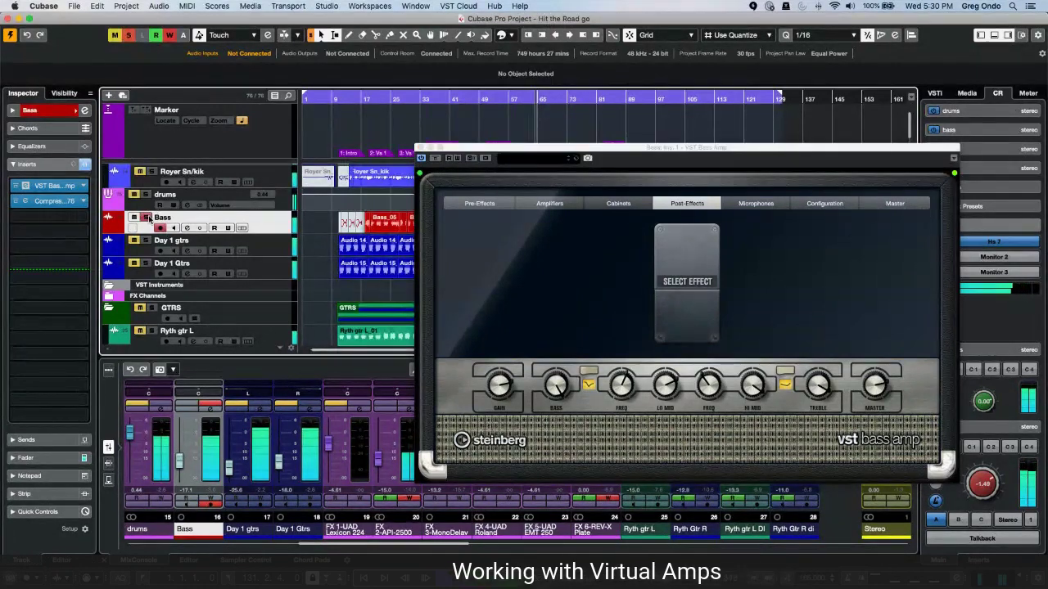
pyautogui.click(422, 158)
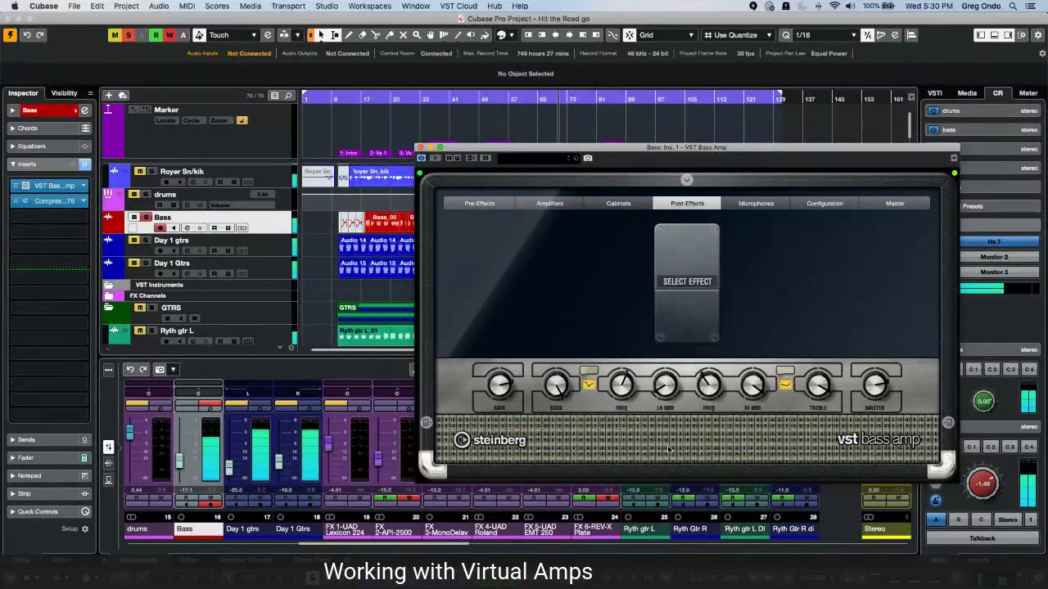
# Set the VST Bass Amp's bass to 7.2, low mid to 4.1 and high mid to 10.0, and unsolo the Bass track
pyautogui.moveTo(663, 360)
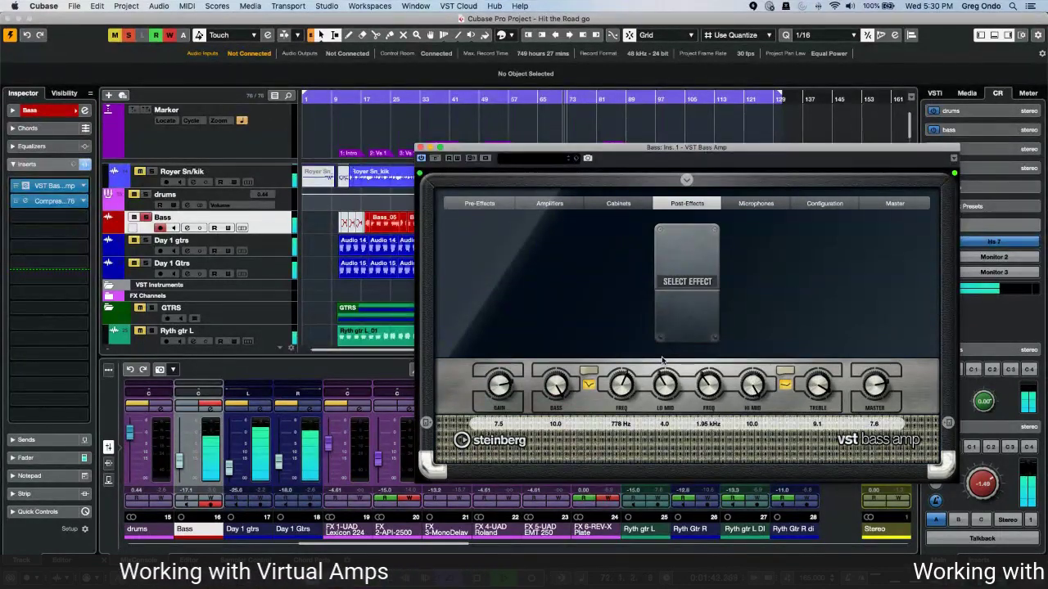
pyautogui.moveTo(555, 385); pyautogui.dragTo(551, 399)
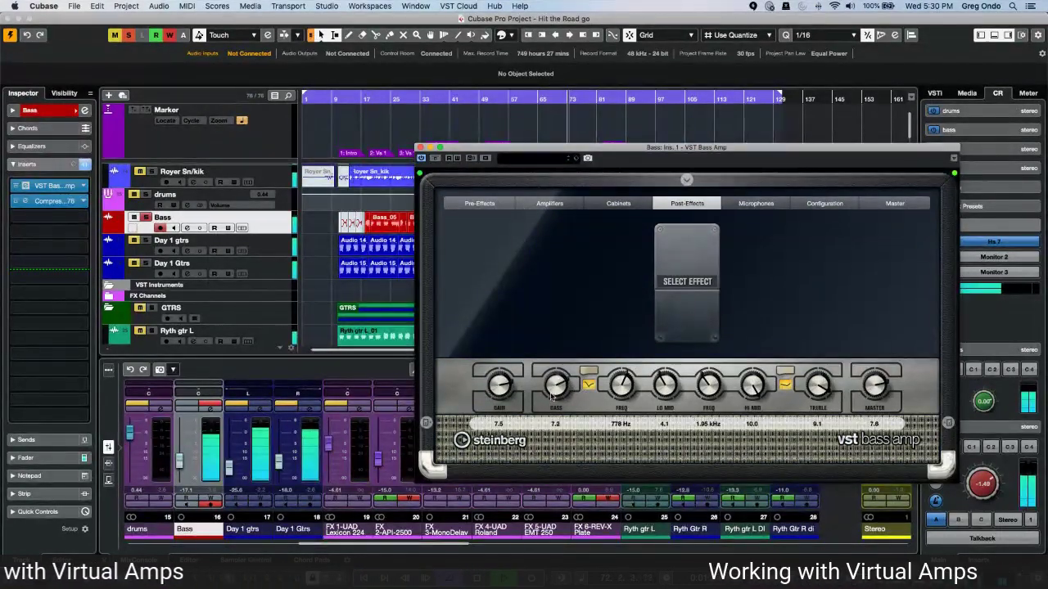
pyautogui.click(142, 217)
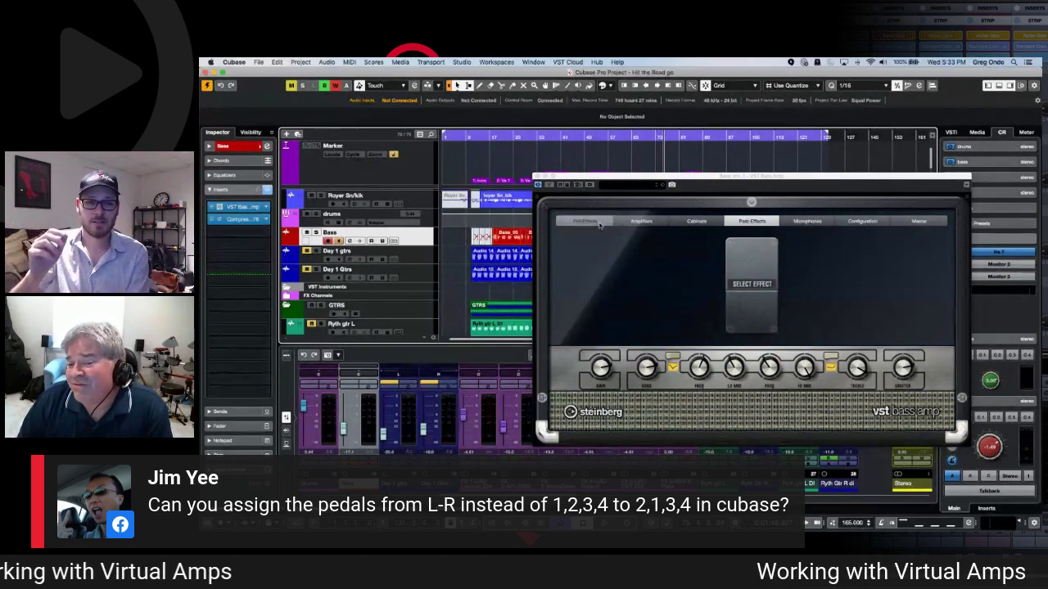
# Add a Flanger followed by an Octaver to the VST Bass Amp's post-effects chain
pyautogui.click(758, 284)
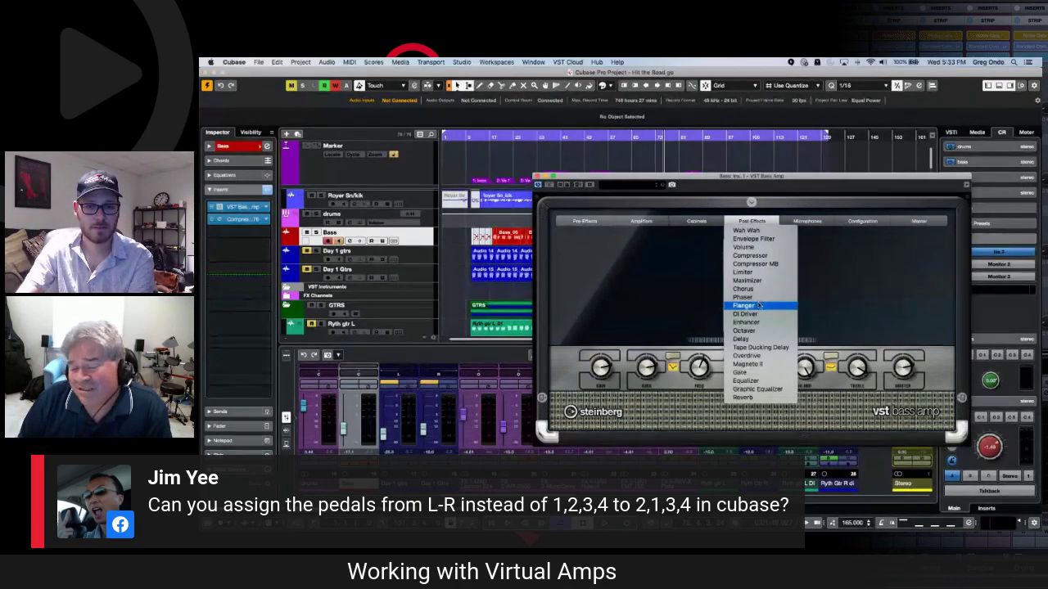
pyautogui.click(743, 305)
pyautogui.click(752, 282)
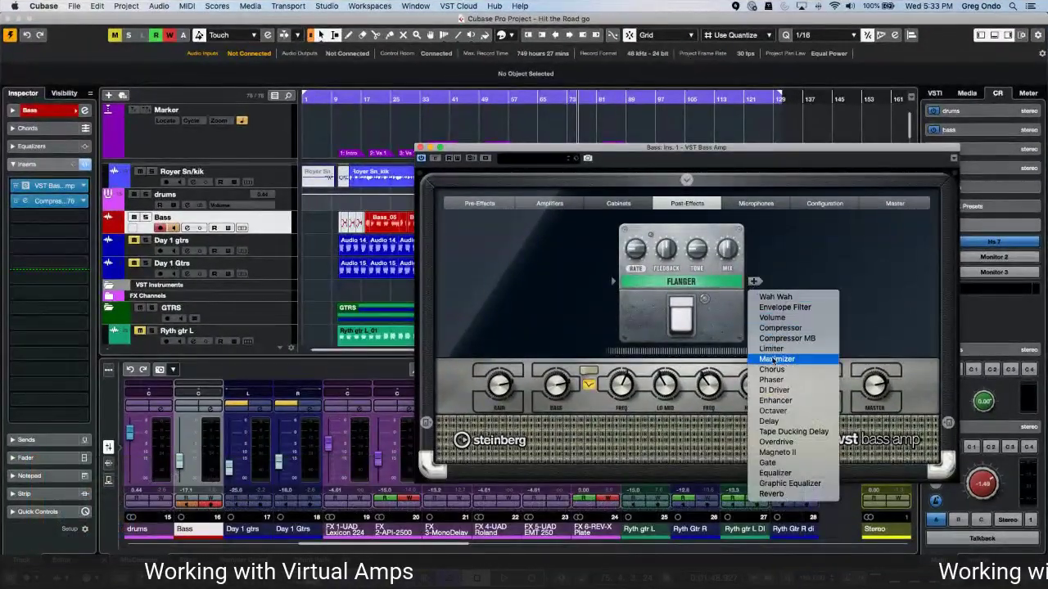
pyautogui.click(774, 411)
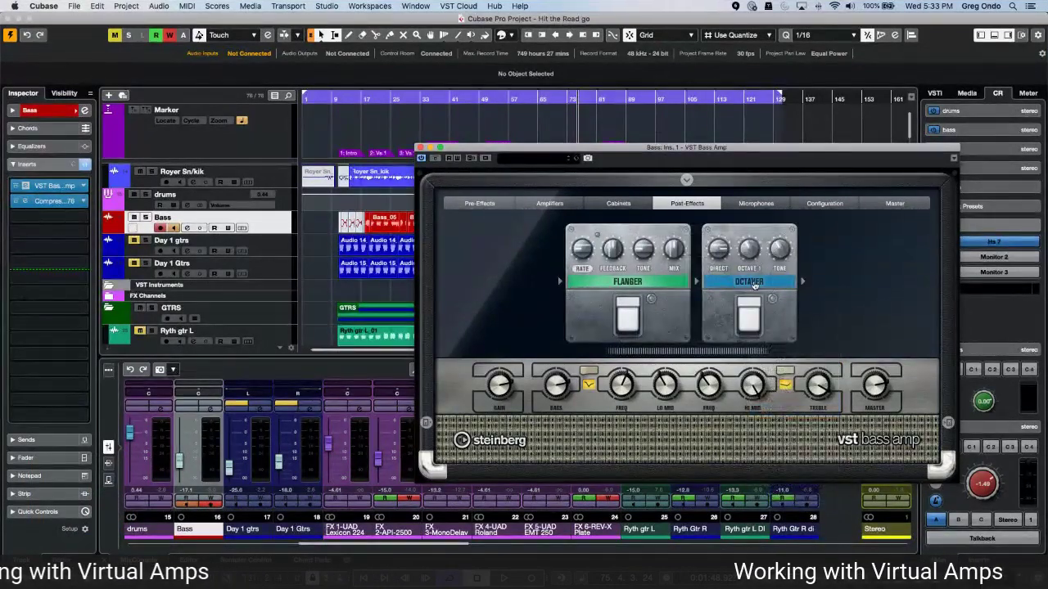
pyautogui.click(752, 281)
pyautogui.click(650, 266)
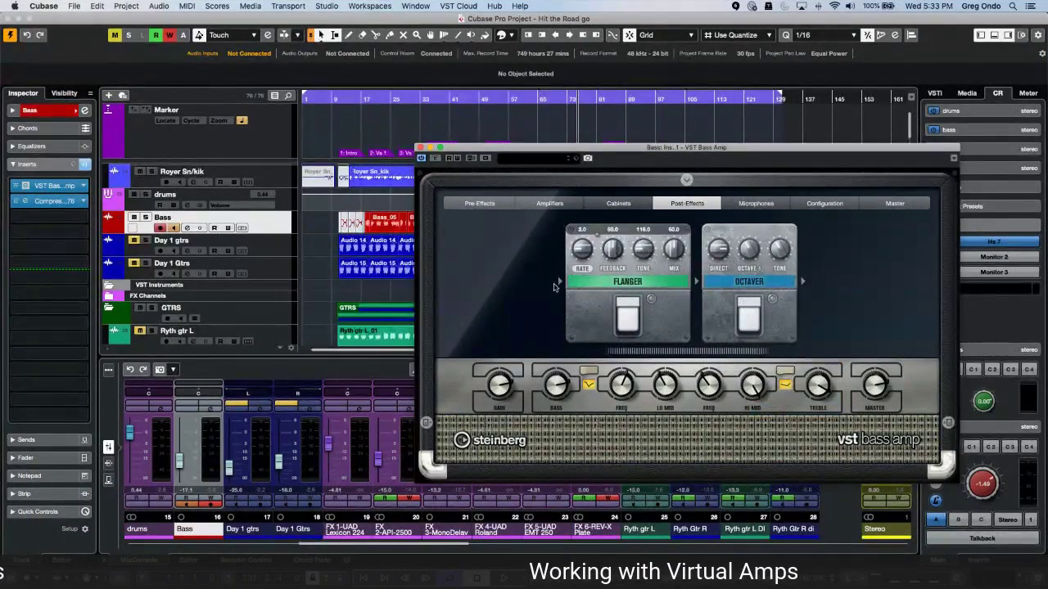
# Insert an Envelope Filter between the Flanger and the Octaver in the post-effects chain
pyautogui.moveTo(698, 284)
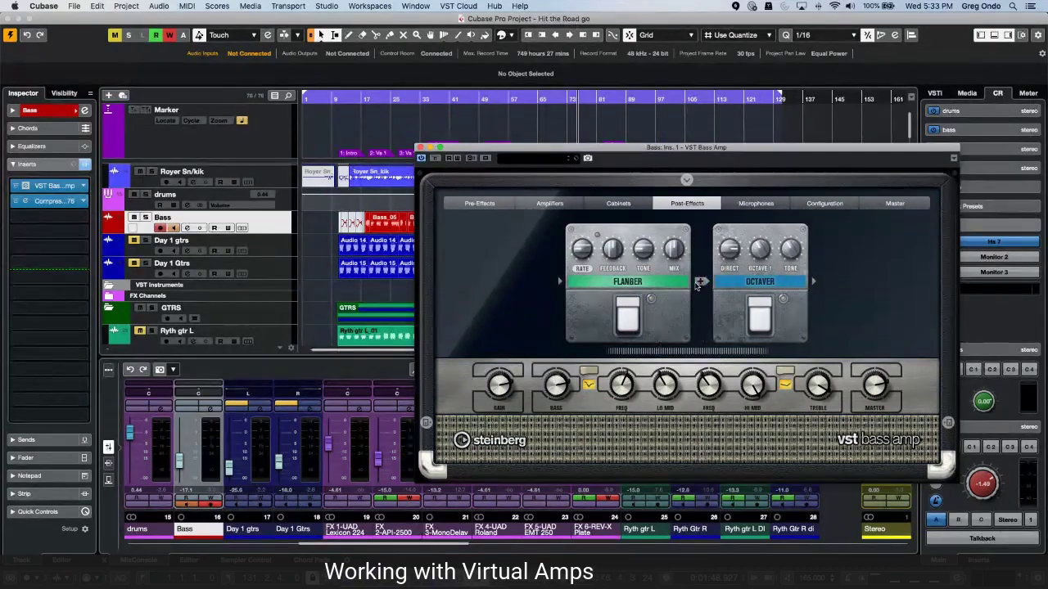
pyautogui.click(702, 283)
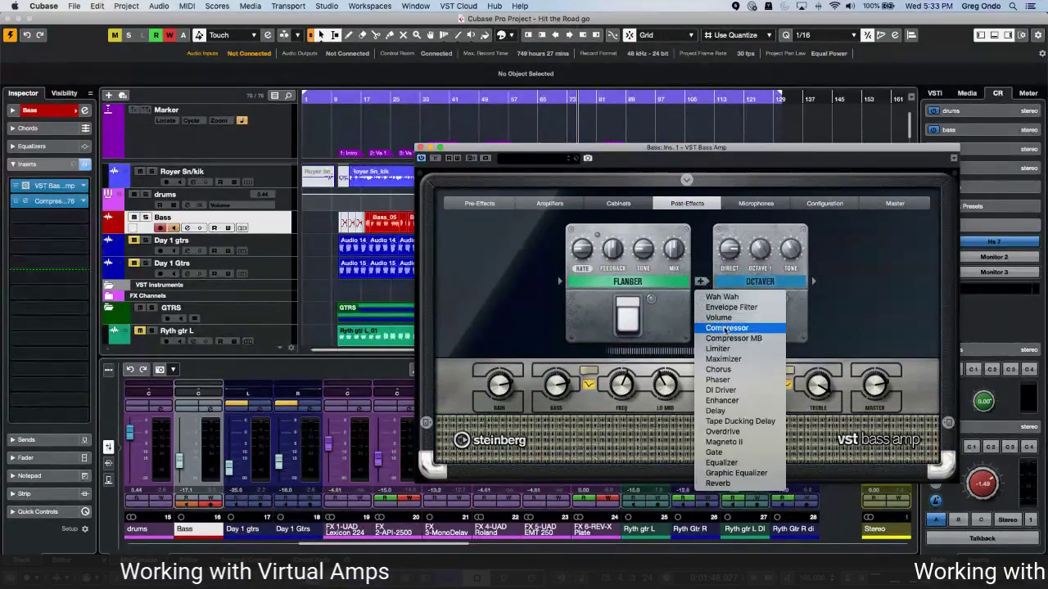
pyautogui.click(728, 310)
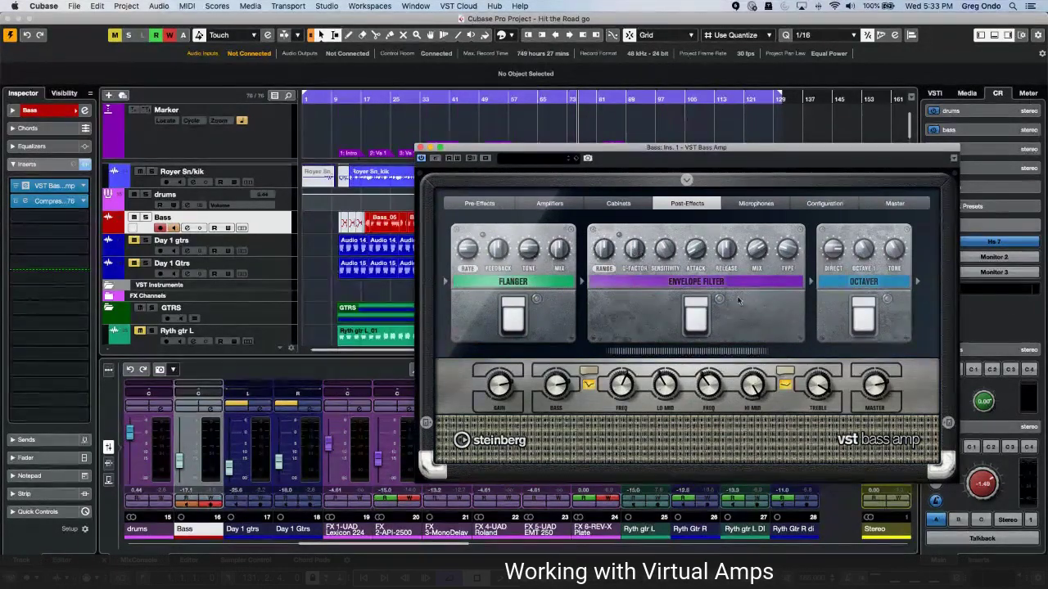
# Add a Volume pedal after the Octaver and remove the Flanger from the post-effects chain
pyautogui.click(917, 282)
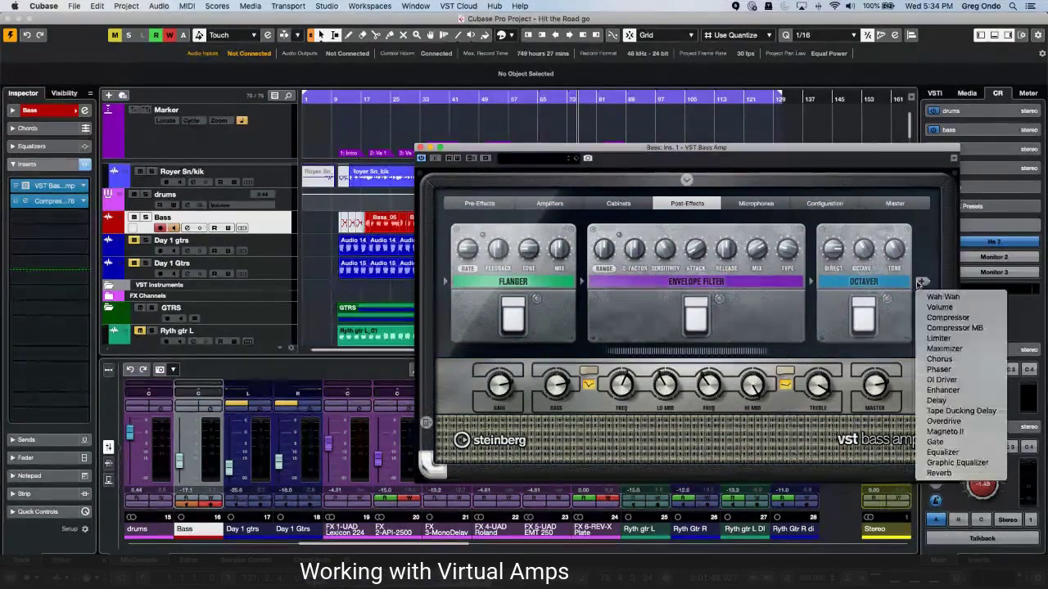
pyautogui.click(940, 307)
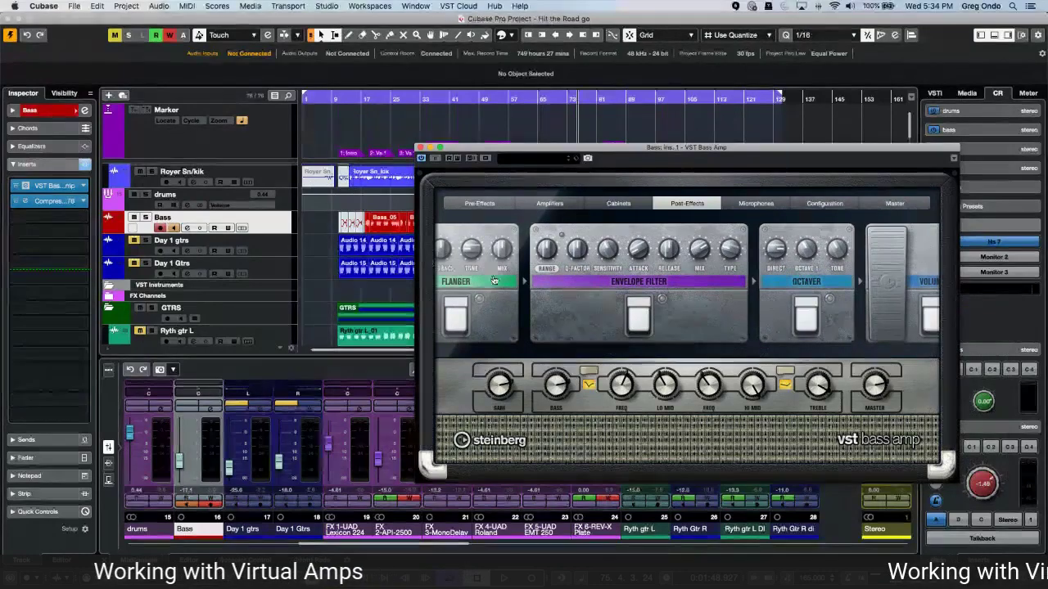
pyautogui.click(480, 284)
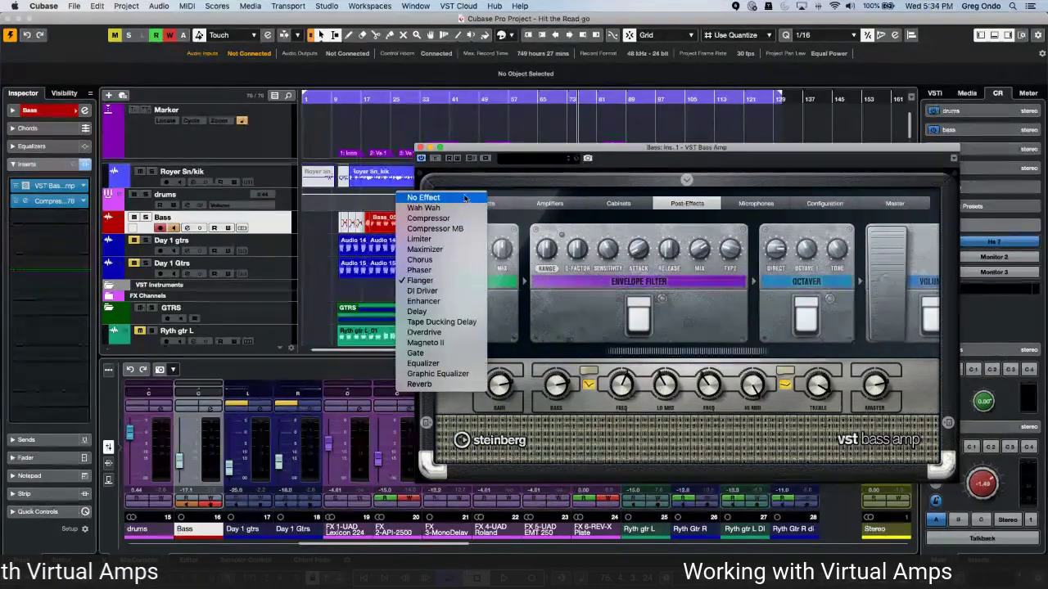
pyautogui.click(424, 197)
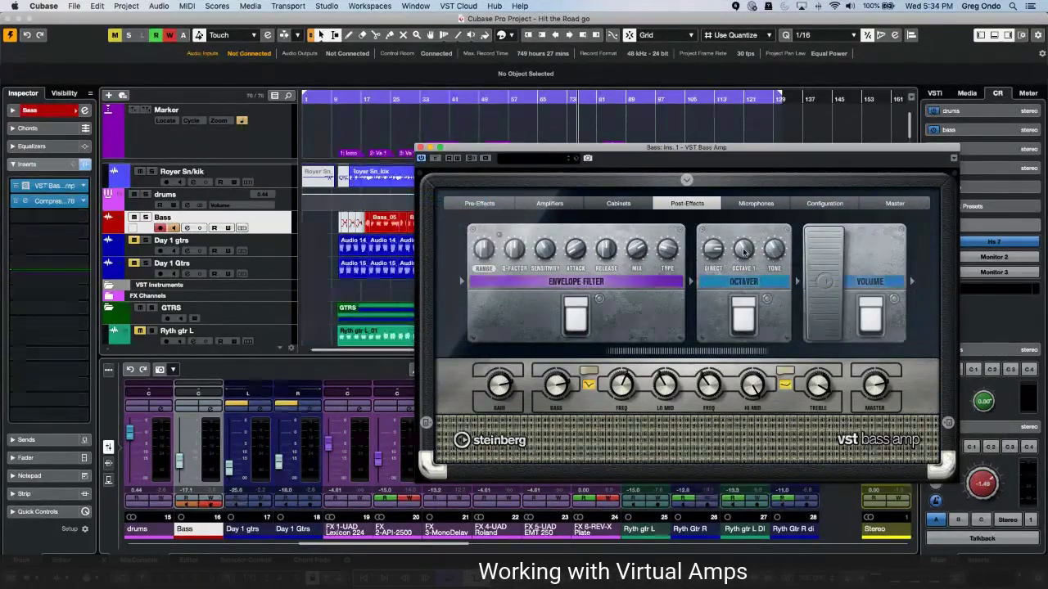
# Demonstrate moving the pre/post-fader divider among the Bass track's inserts and close the VST Bass Amp window
pyautogui.moveTo(755, 256)
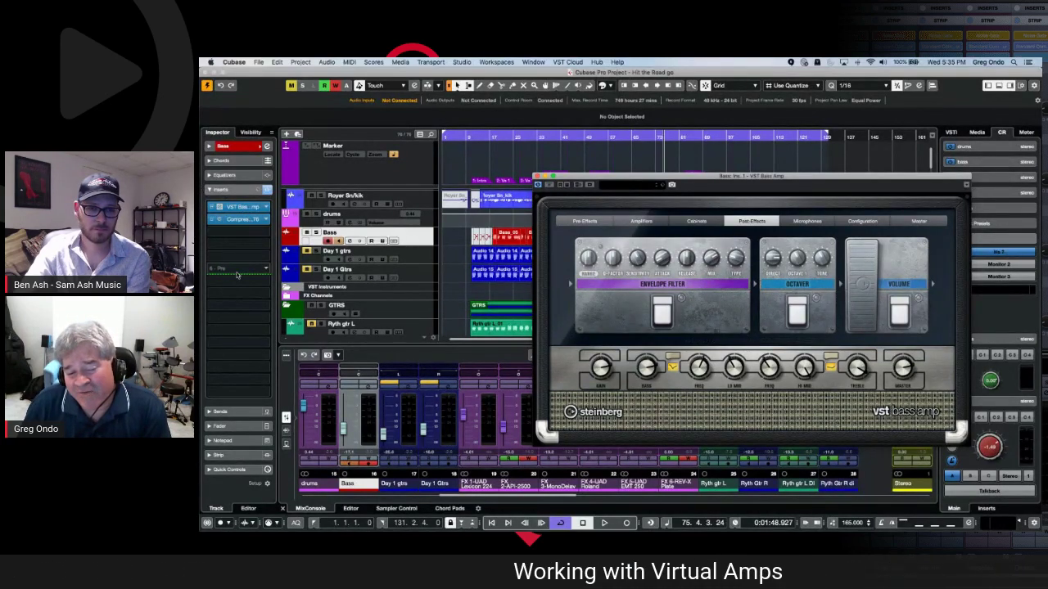
pyautogui.moveTo(241, 298); pyautogui.dragTo(235, 257)
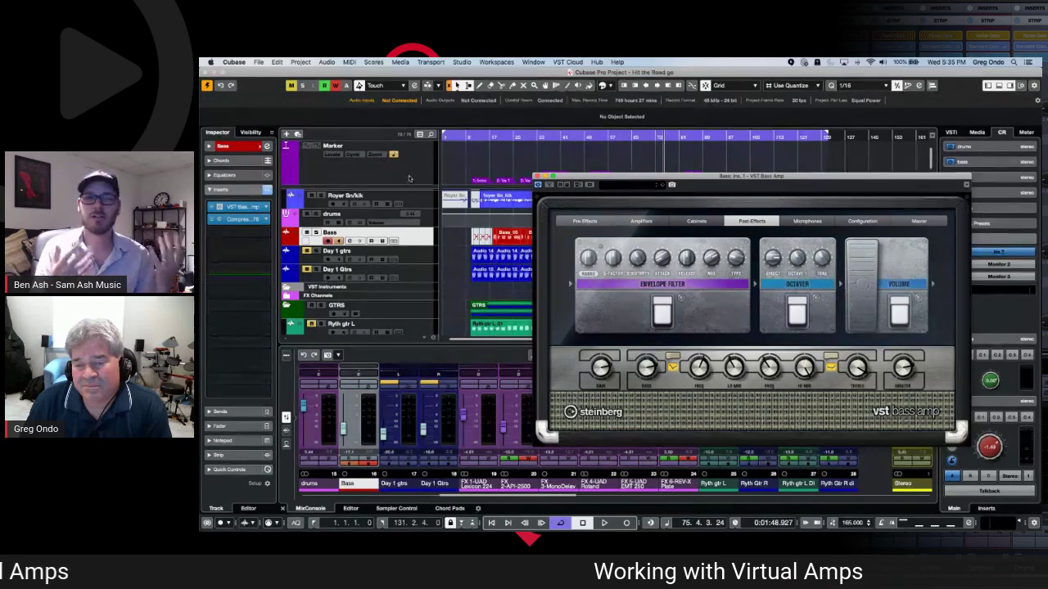
pyautogui.click(537, 176)
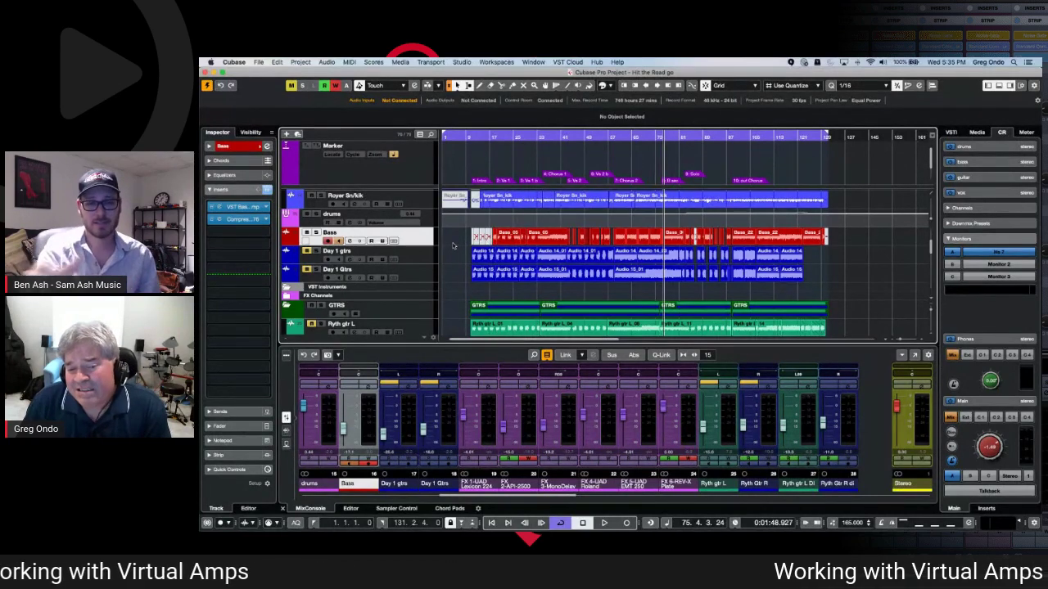
# Open the Bass track's channel settings with the equalizer curve shown, and reposition the window lower over the arrangement
pyautogui.click(267, 146)
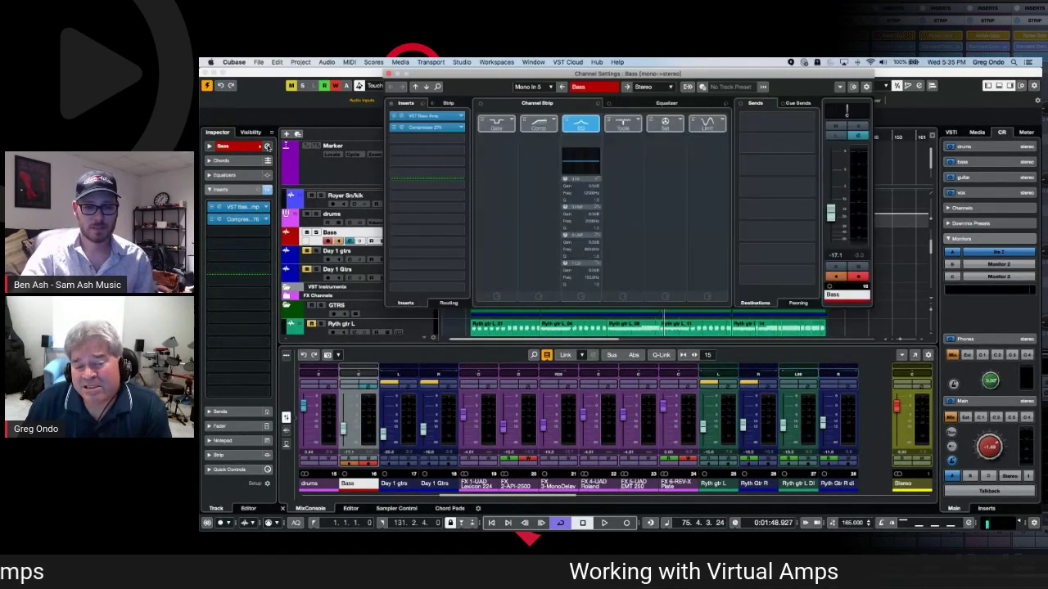
pyautogui.click(660, 104)
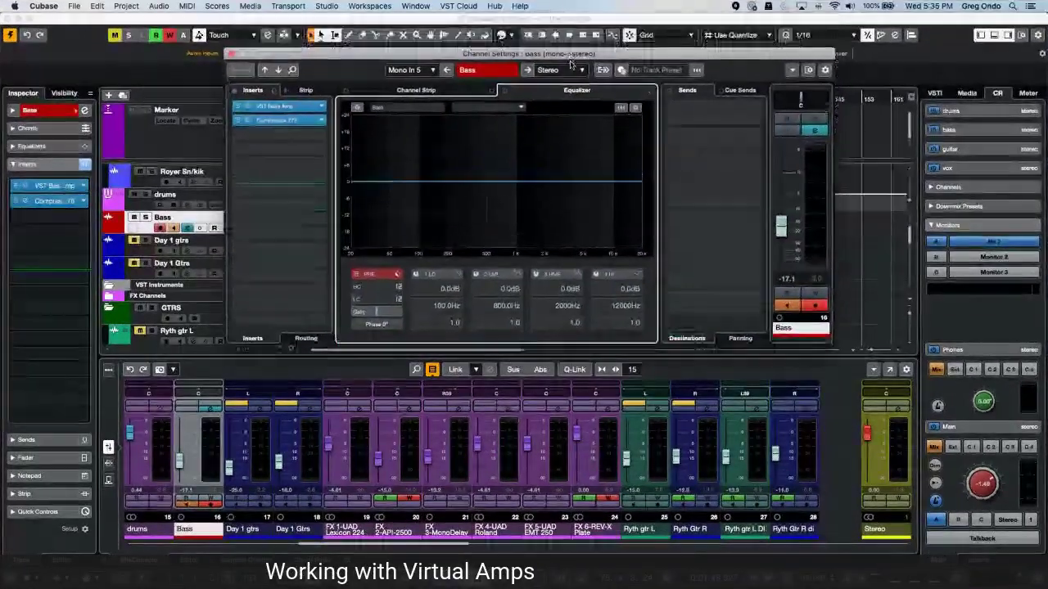
pyautogui.moveTo(571, 63); pyautogui.dragTo(755, 170)
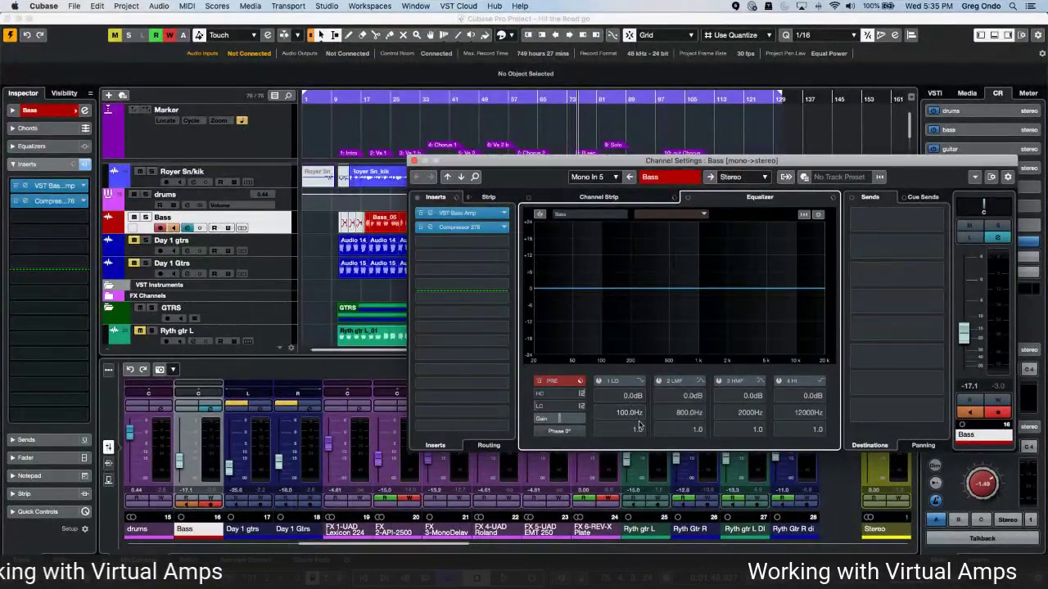
# Activate the Bass EQ's LO band at about 60 Hz and 0.4 dB, and the LMF band at about 300 Hz and 9.6 dB
pyautogui.click(599, 382)
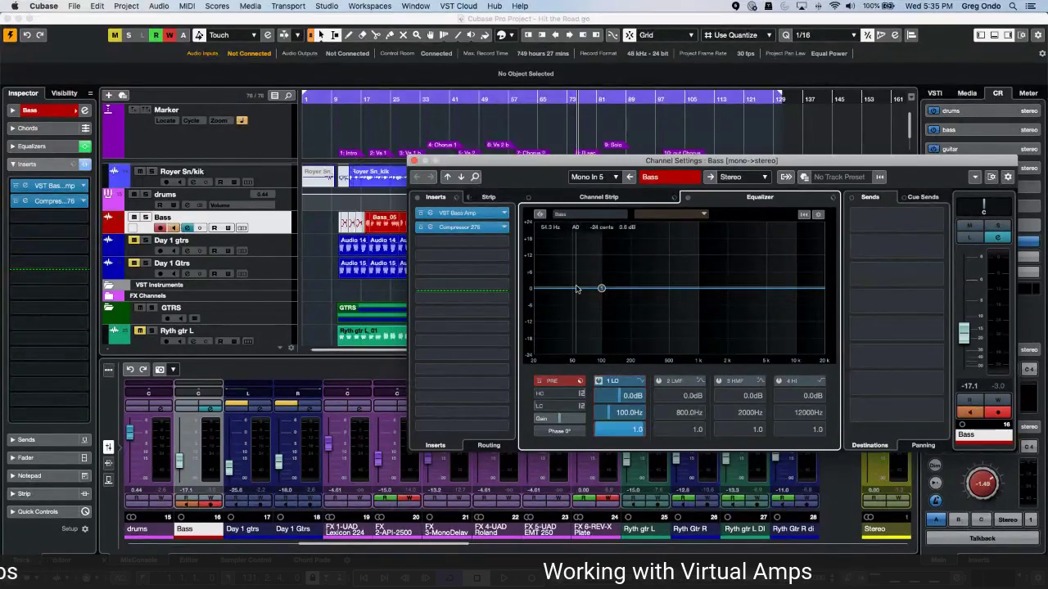
pyautogui.moveTo(601, 290); pyautogui.dragTo(647, 262)
pyautogui.click(652, 279)
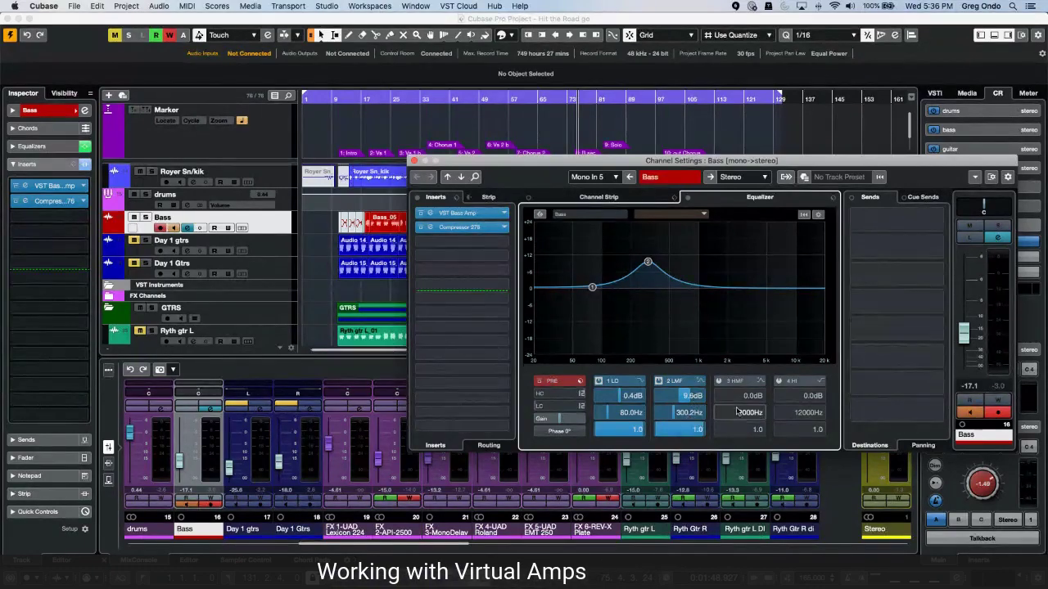
# Deactivate the Bass EQ's LO band and set the LMF band's frequency to 220 Hz
pyautogui.click(599, 381)
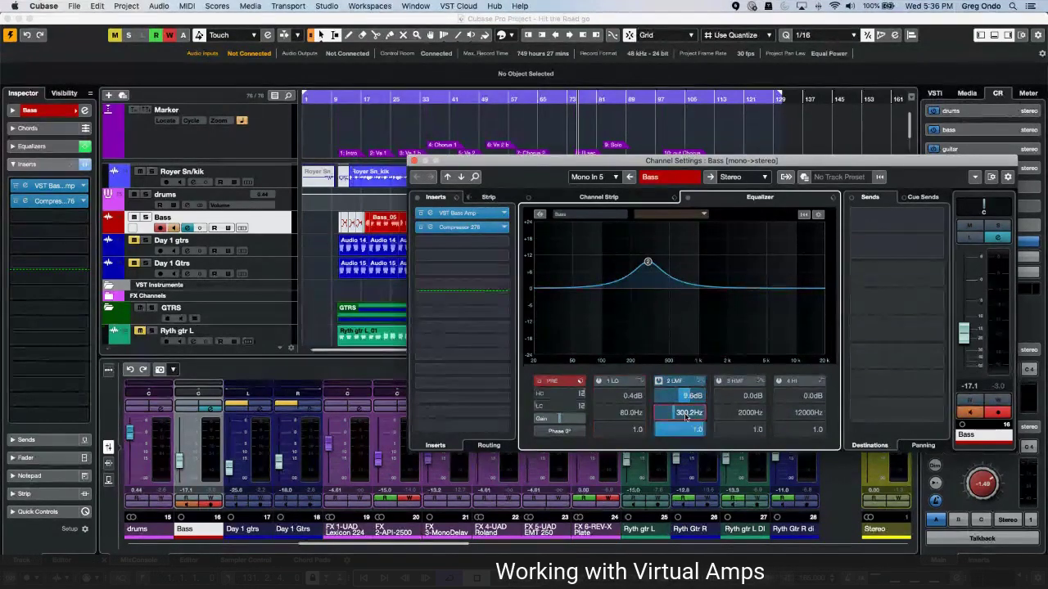
pyautogui.doubleClick(686, 413)
pyautogui.write('8')
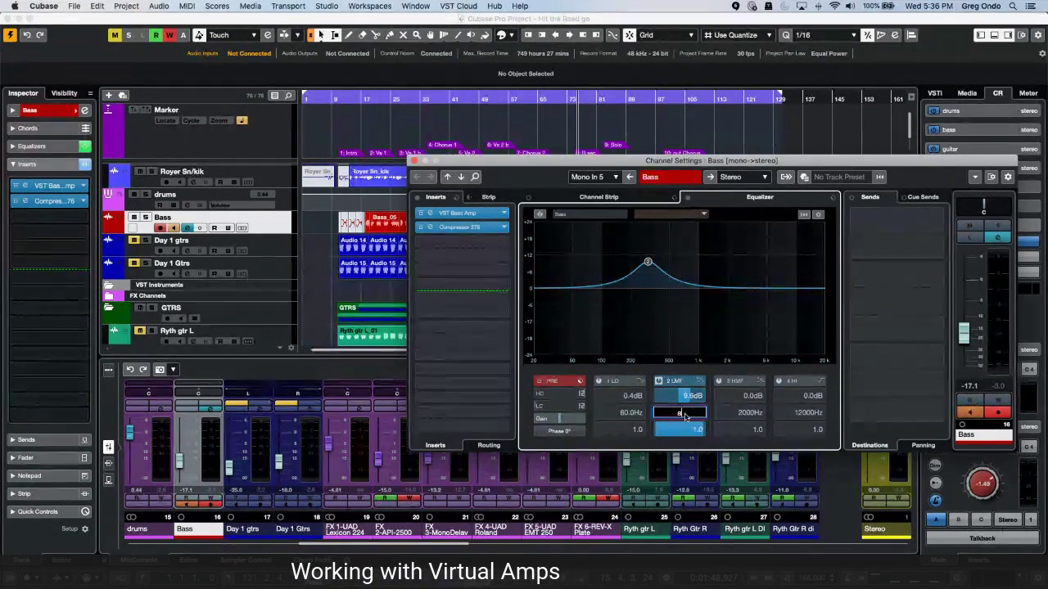
pyautogui.write('2')
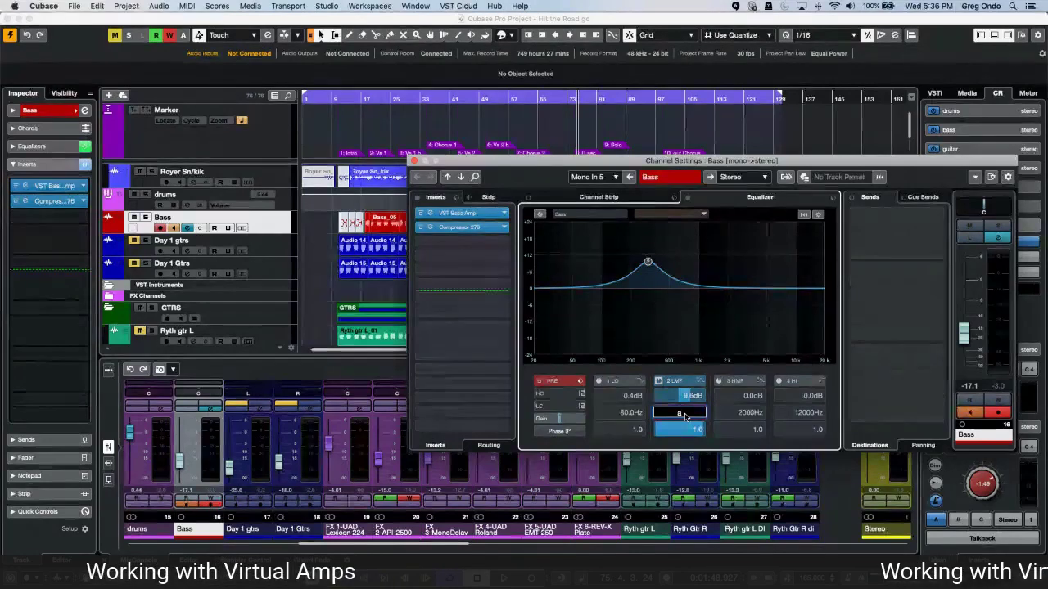
pyautogui.write('0')
pyautogui.press('Return')
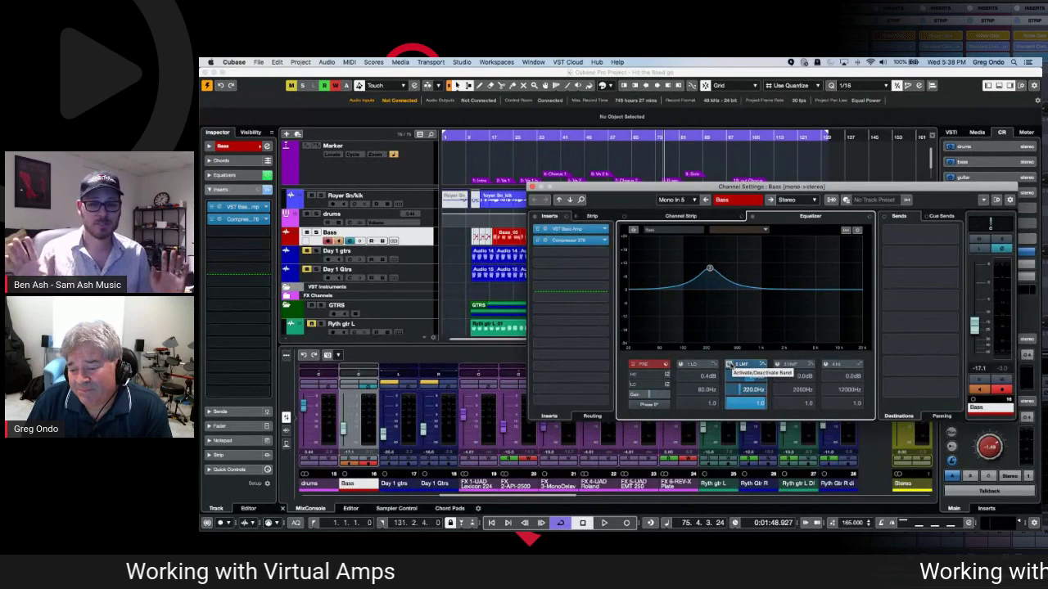
# Deactivate the LMF band of the Bass EQ and close the channel settings
pyautogui.click(728, 365)
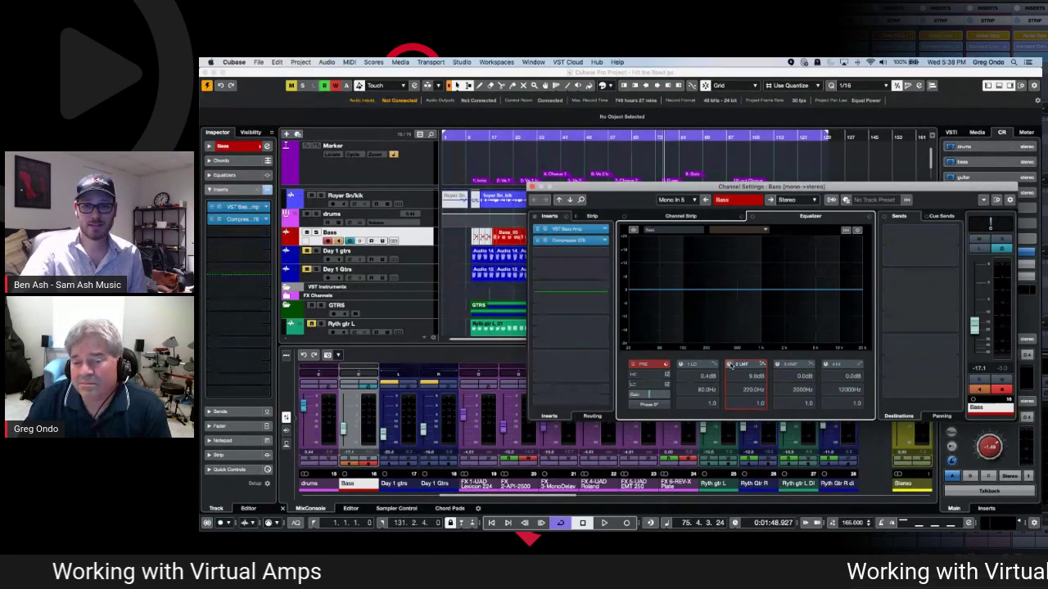
pyautogui.click(532, 187)
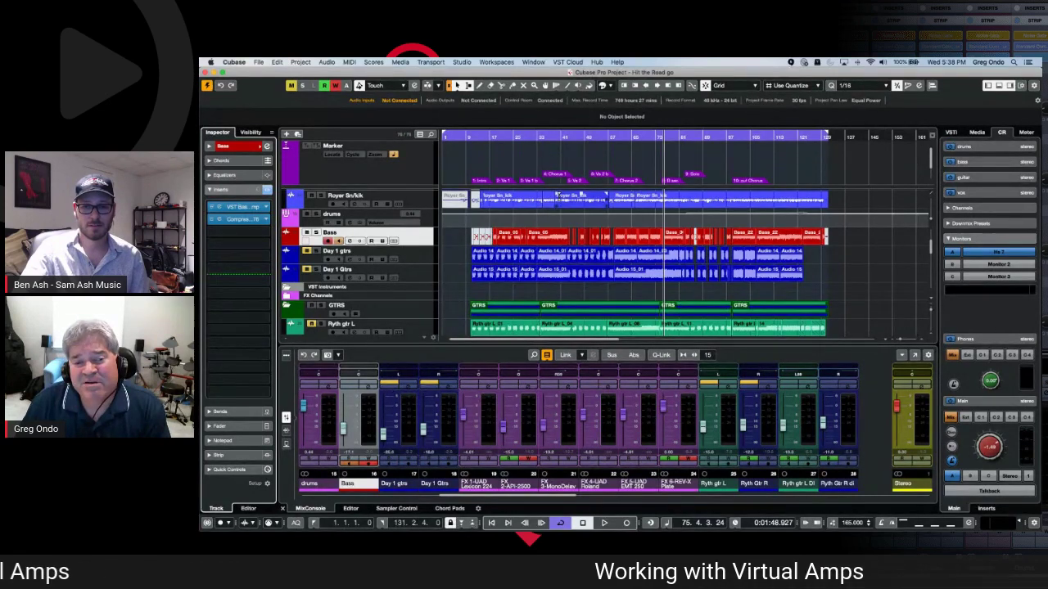
# Open the recent project CX Audio.cpr and activate it
pyautogui.click(259, 62)
pyautogui.moveTo(295, 227)
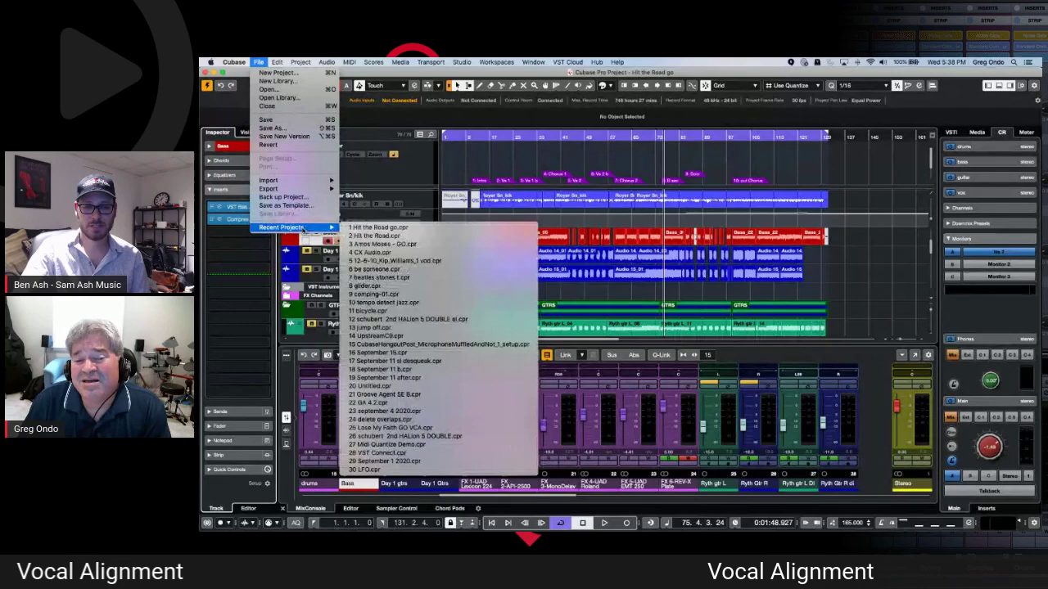
pyautogui.click(386, 244)
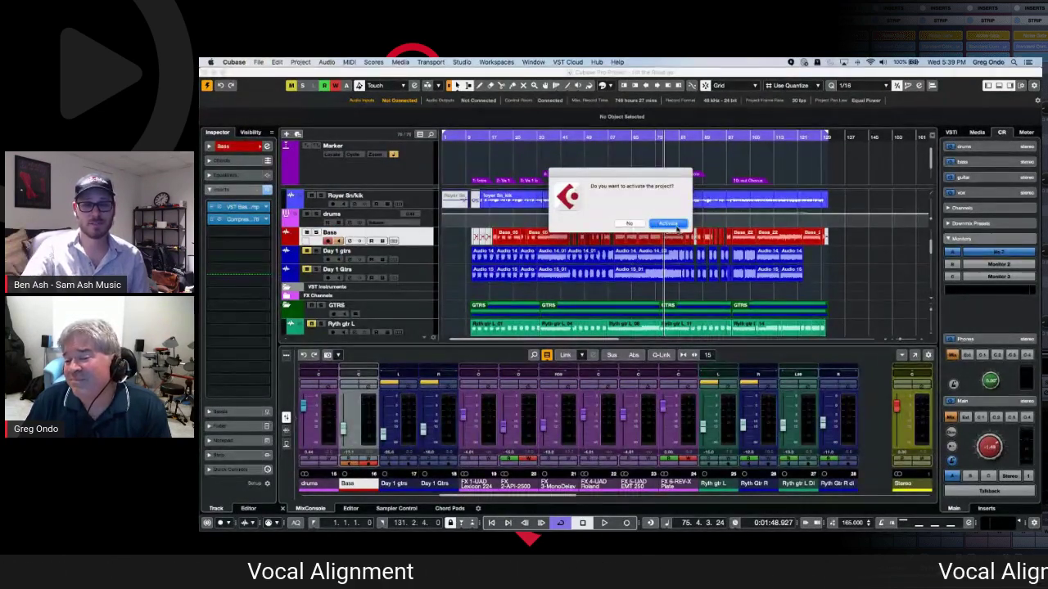
pyautogui.click(676, 223)
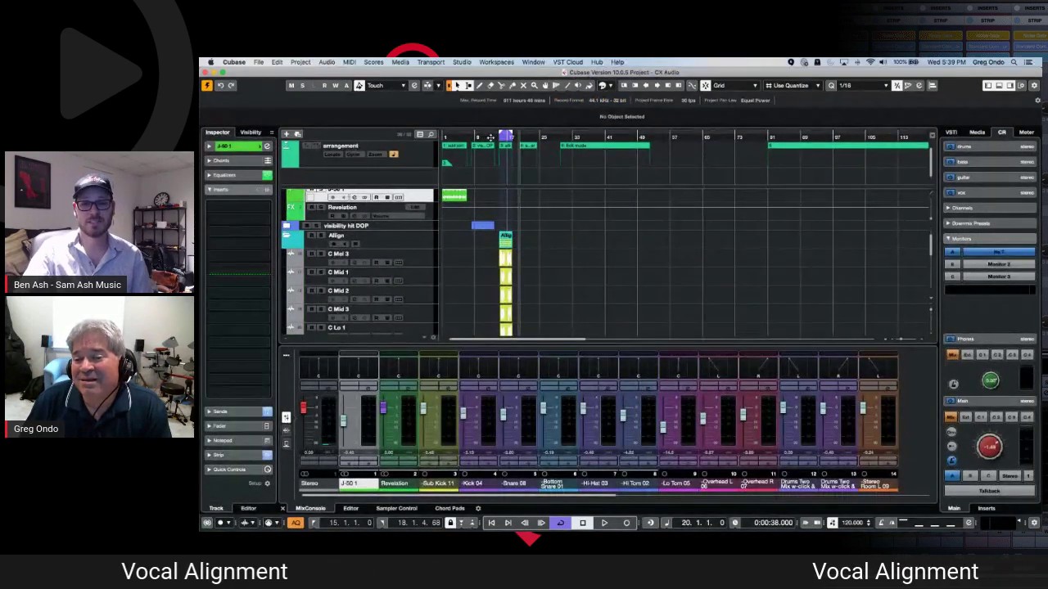
# Play the stacked vocal takes in the Align folder from before bar 15 and examine their timing differences around bar 17
pyautogui.moveTo(490, 137); pyautogui.dragTo(526, 188)
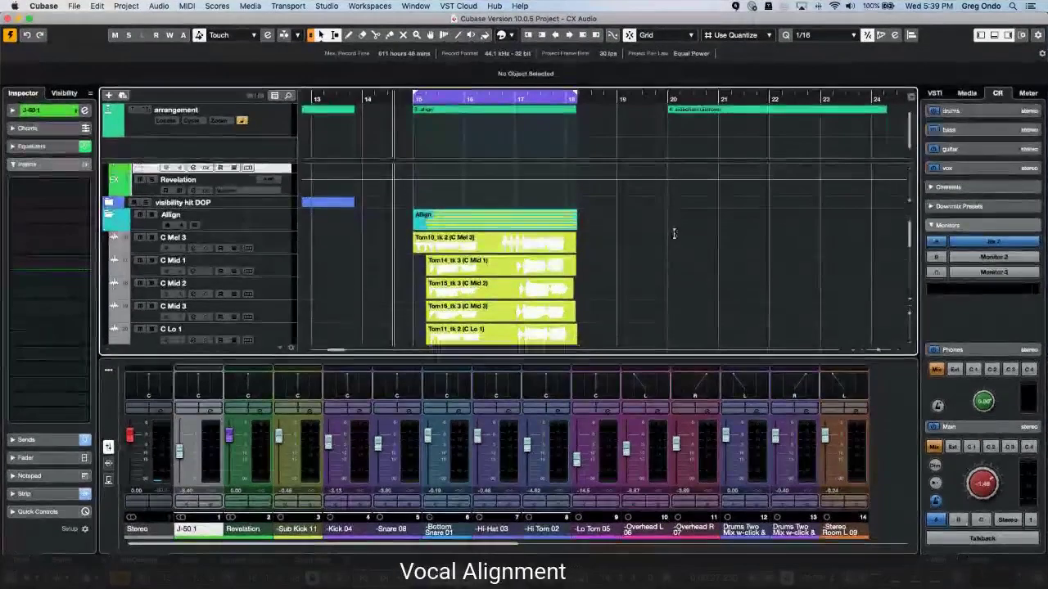
pyautogui.scroll(-1, 674, 234)
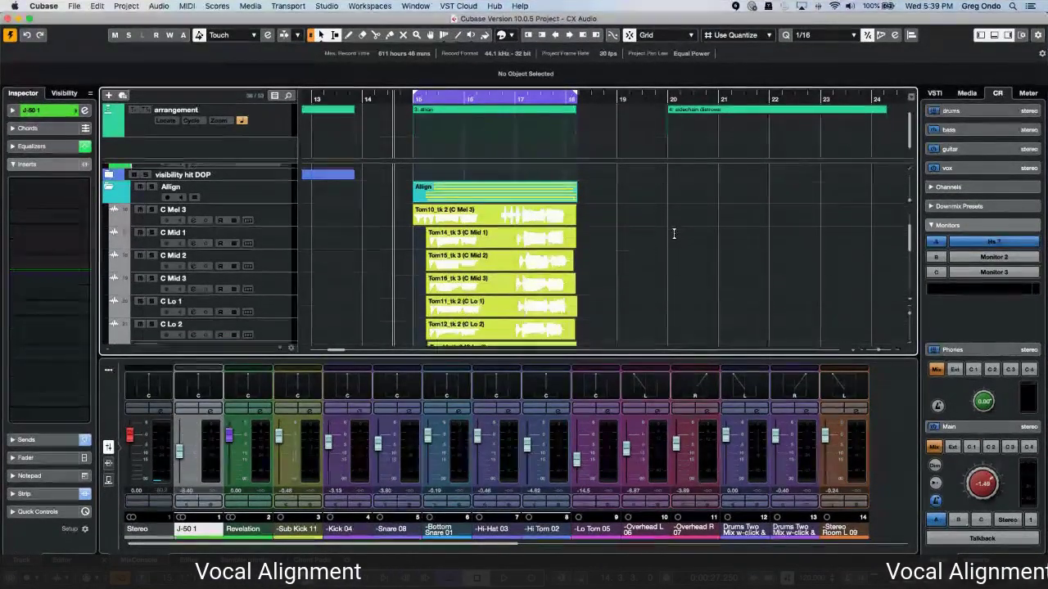
pyautogui.scroll(-1, 661, 227)
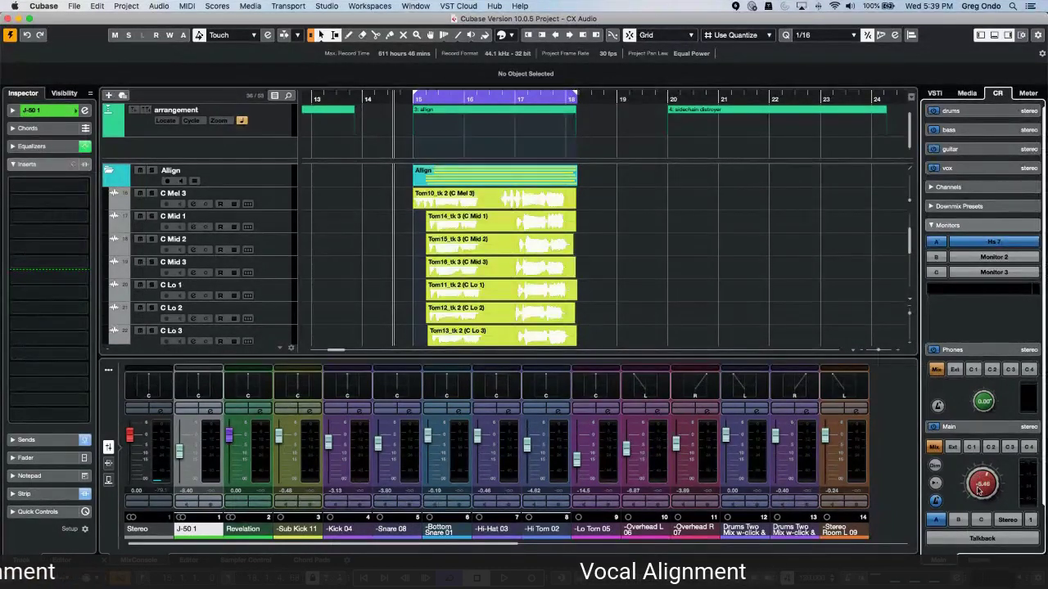
pyautogui.scroll(-2, 662, 242)
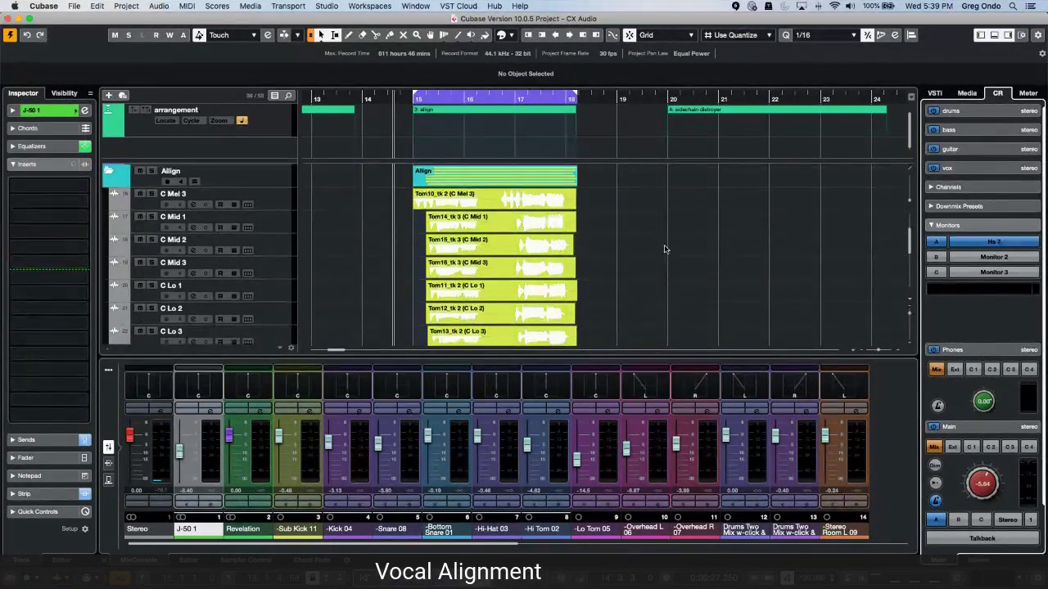
pyautogui.click(398, 98)
pyautogui.press('space')
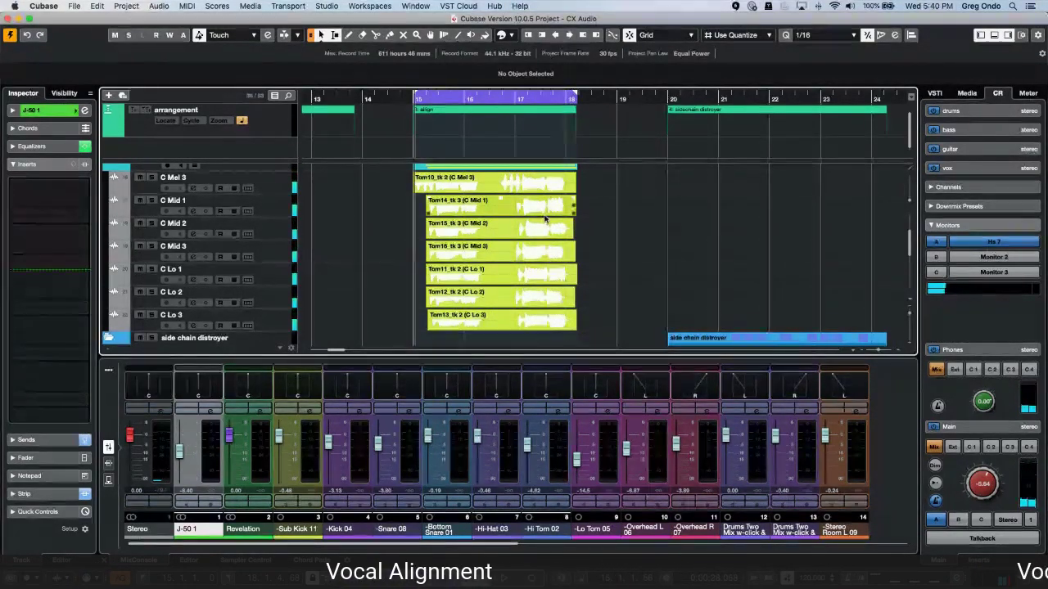
pyautogui.click(521, 113)
pyautogui.press('h')
pyautogui.press('h')
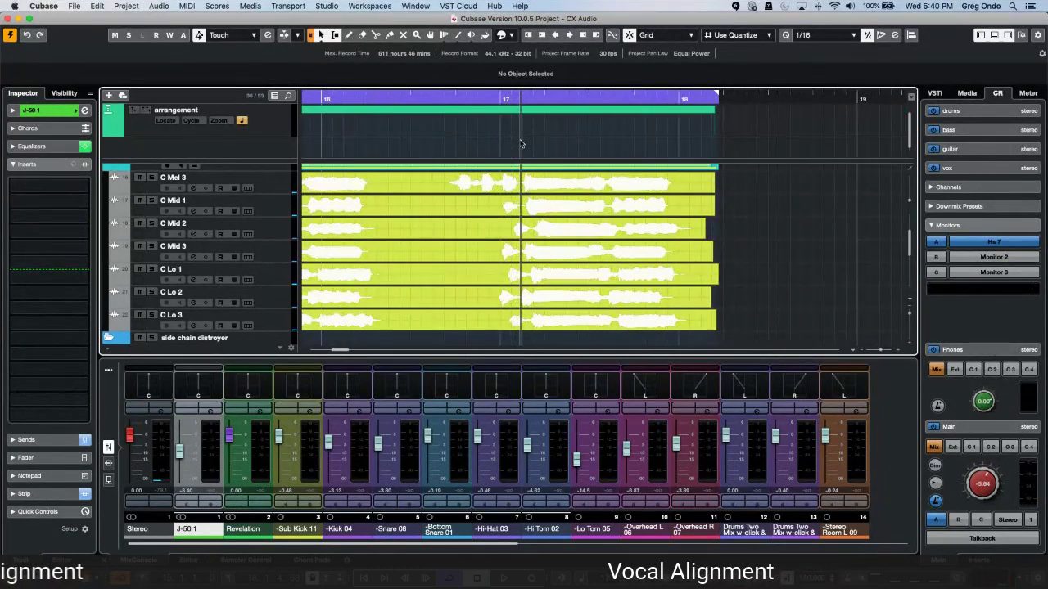
pyautogui.press('g')
pyautogui.press('g')
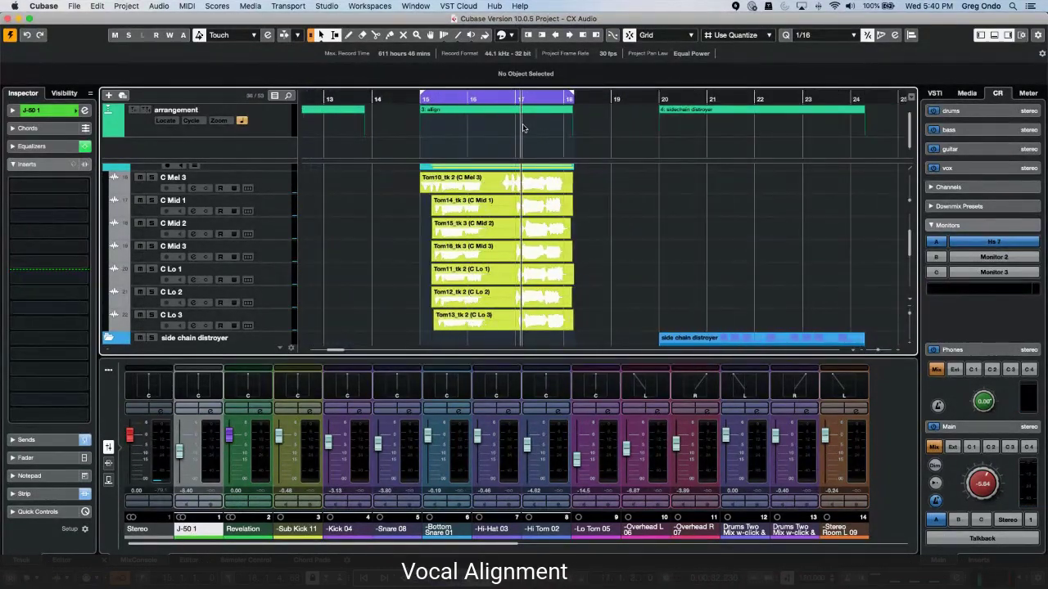
# Open the Audio Alignment panel and add the C Mid 1 take, Tom14_tk 3, as the alignment reference
pyautogui.click(486, 211)
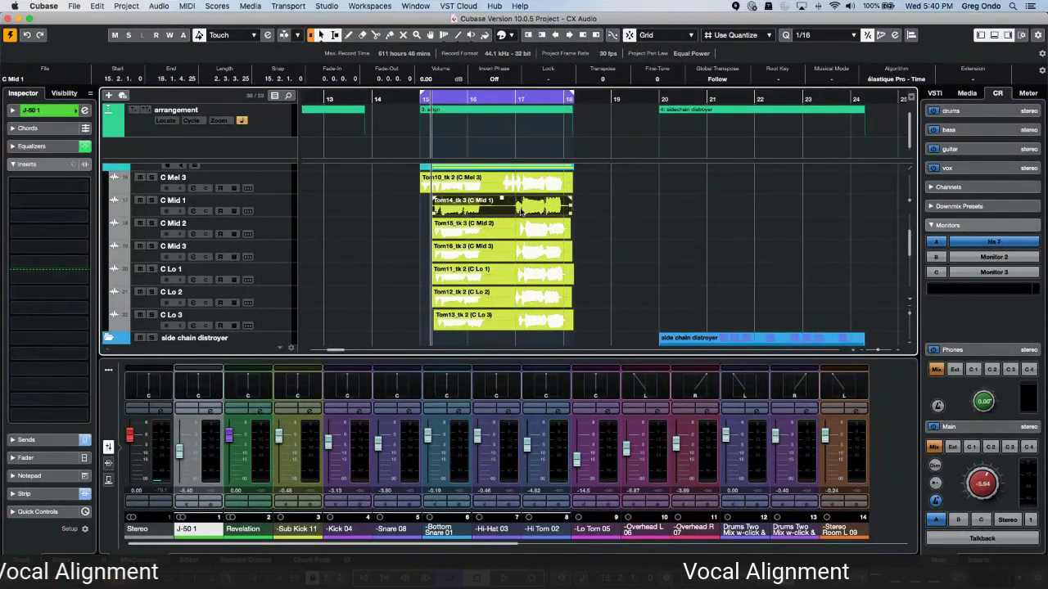
pyautogui.click(911, 36)
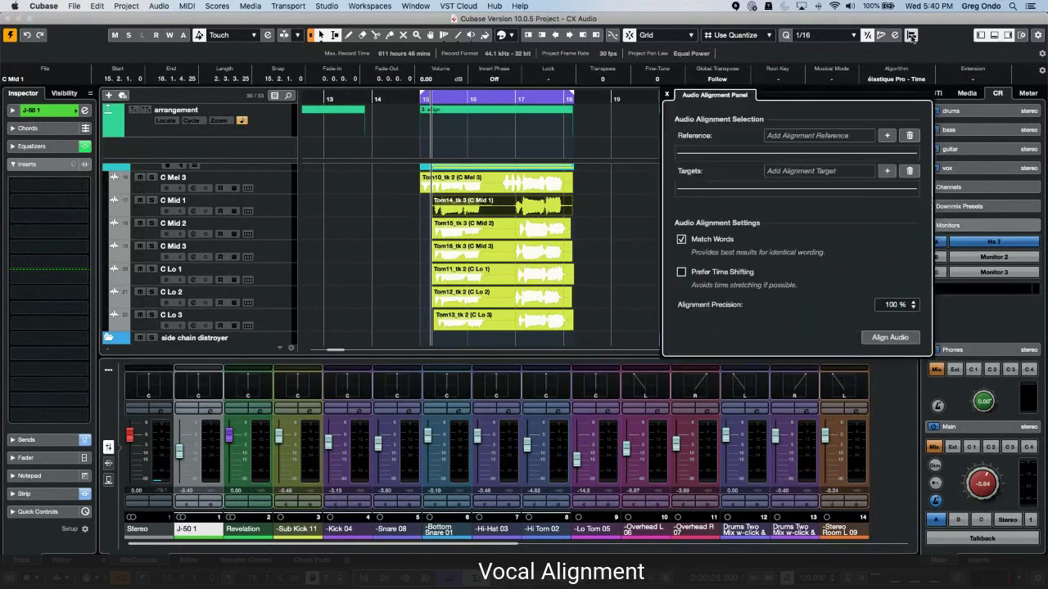
pyautogui.click(888, 136)
# Add the five takes from C Mid 2 to C Lo 3 as targets and align them with Match Words at 100% precision
pyautogui.moveTo(577, 236); pyautogui.dragTo(491, 325)
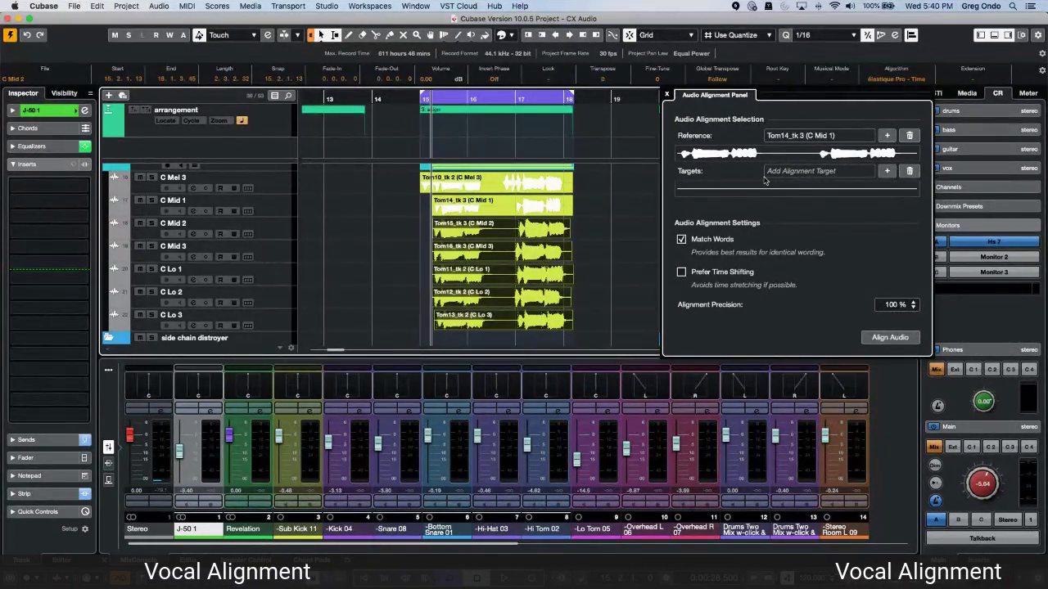
pyautogui.click(888, 172)
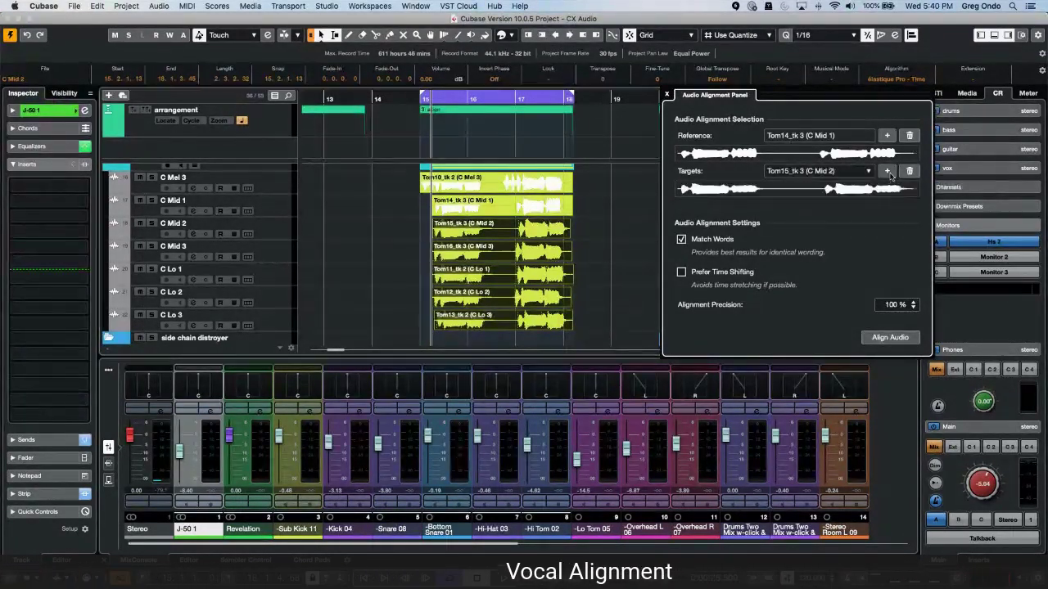
pyautogui.click(888, 337)
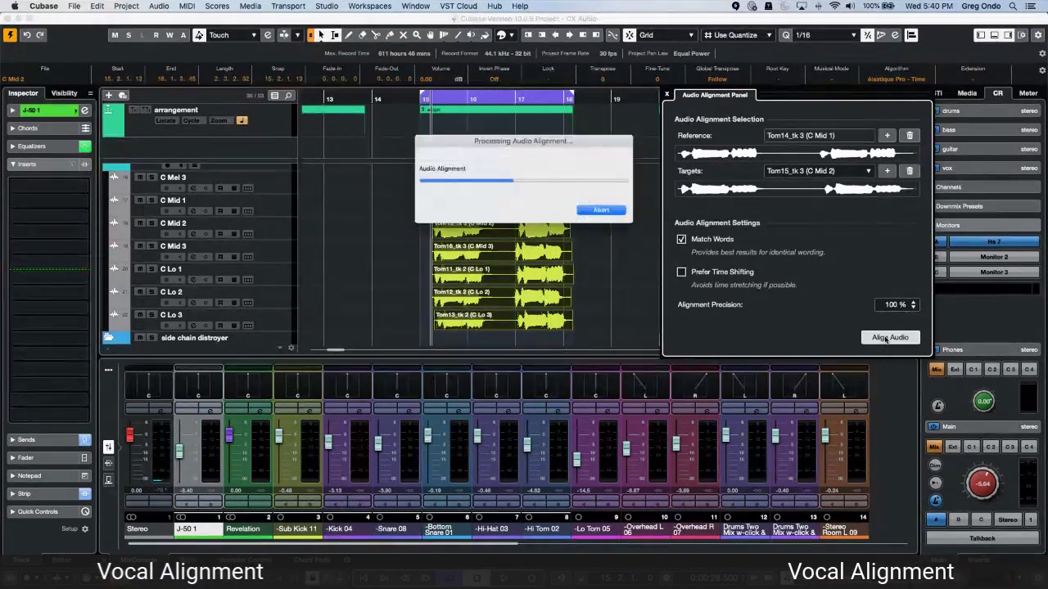
# Play the aligned vocal takes from before bar 15 and close the Audio Alignment panel
pyautogui.click(412, 98)
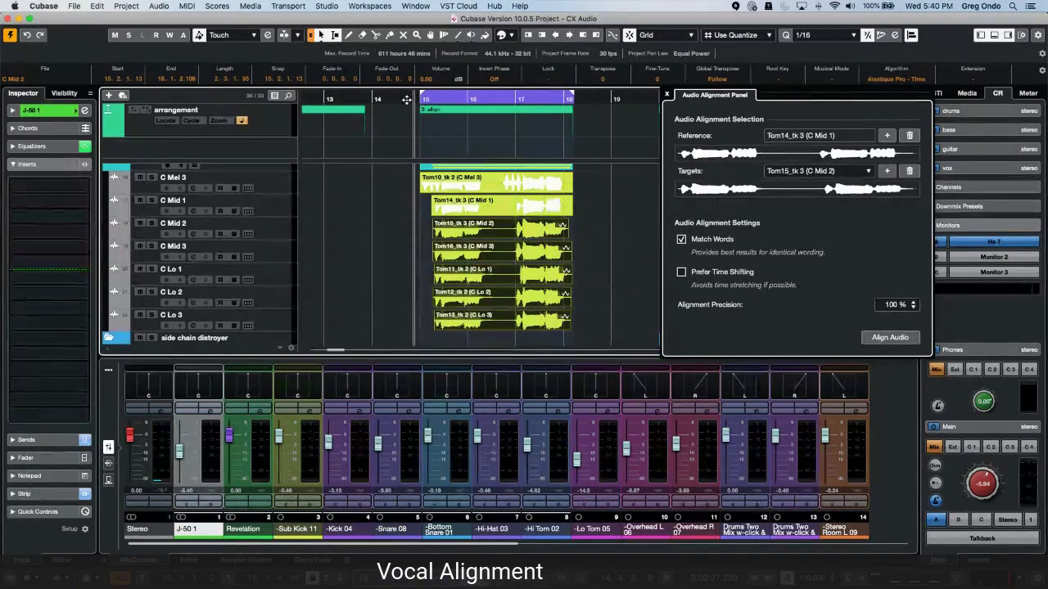
pyautogui.press('space')
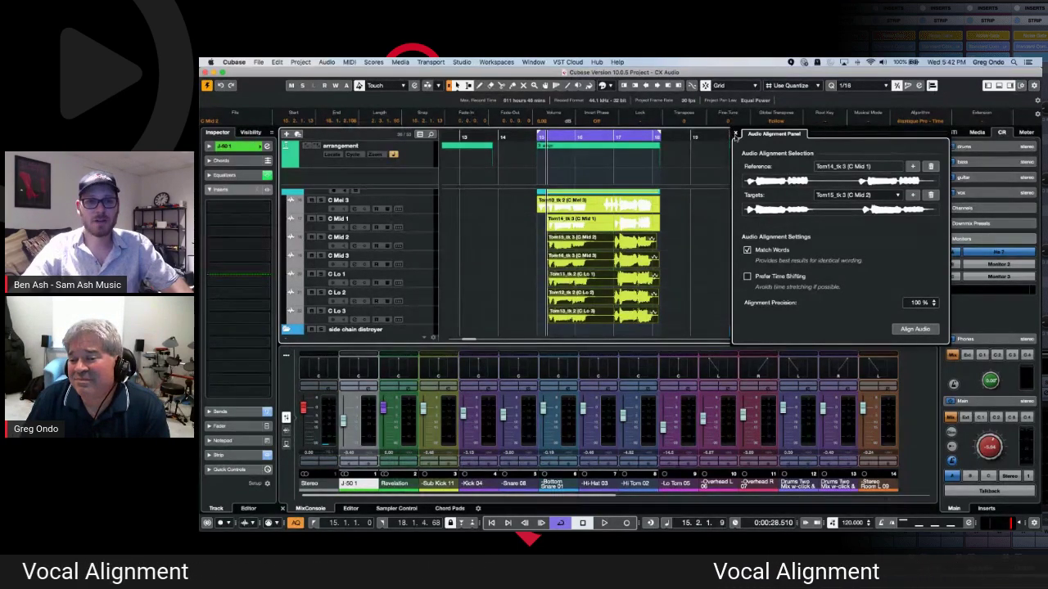
pyautogui.click(735, 134)
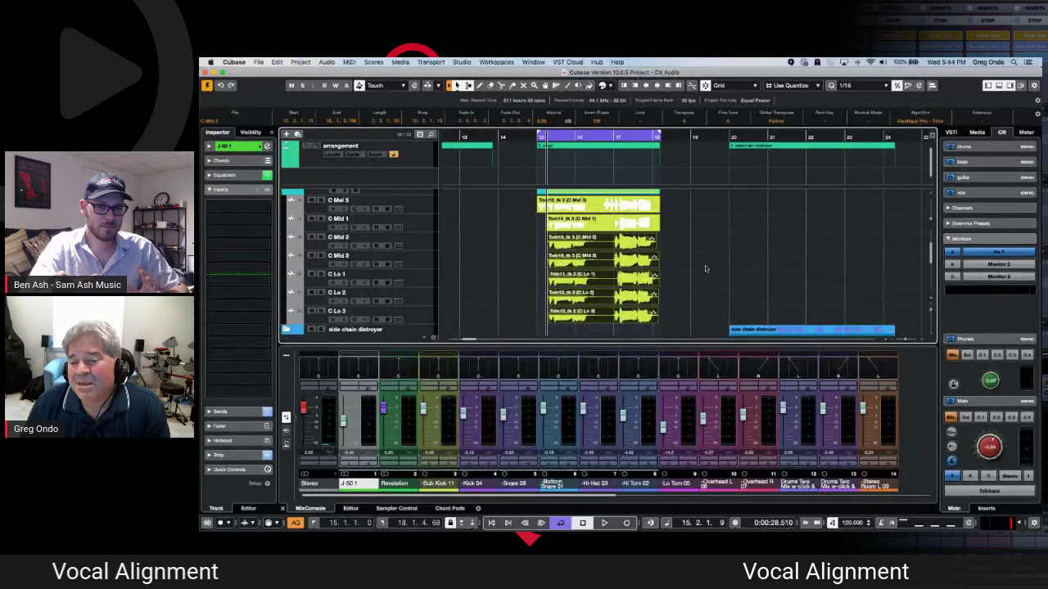
# Open the C Mid 2 vocal event in the sample editor and enable VariAudio editing
pyautogui.click(608, 245)
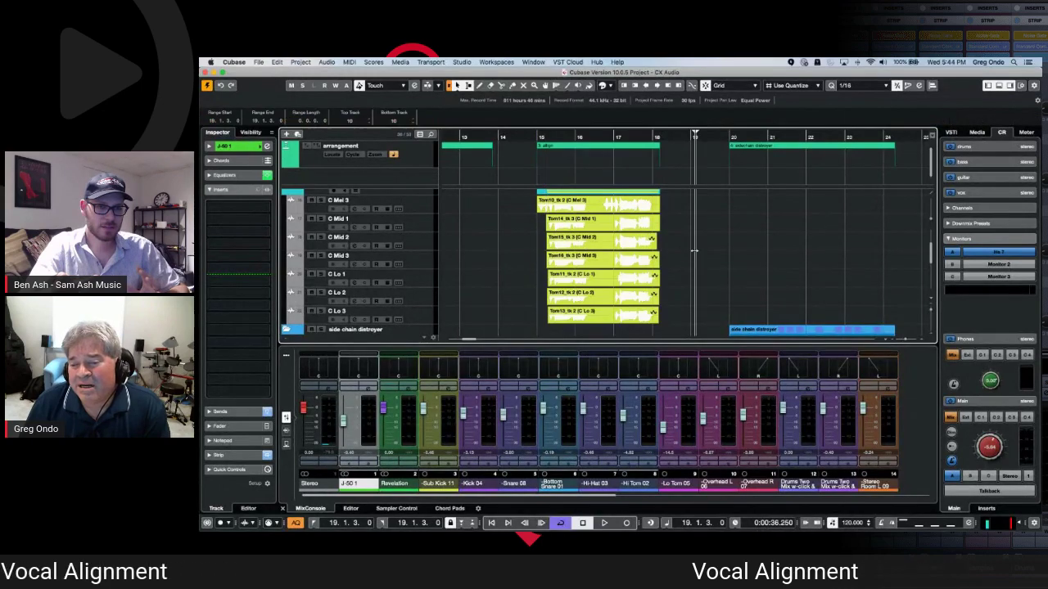
pyautogui.doubleClick(618, 243)
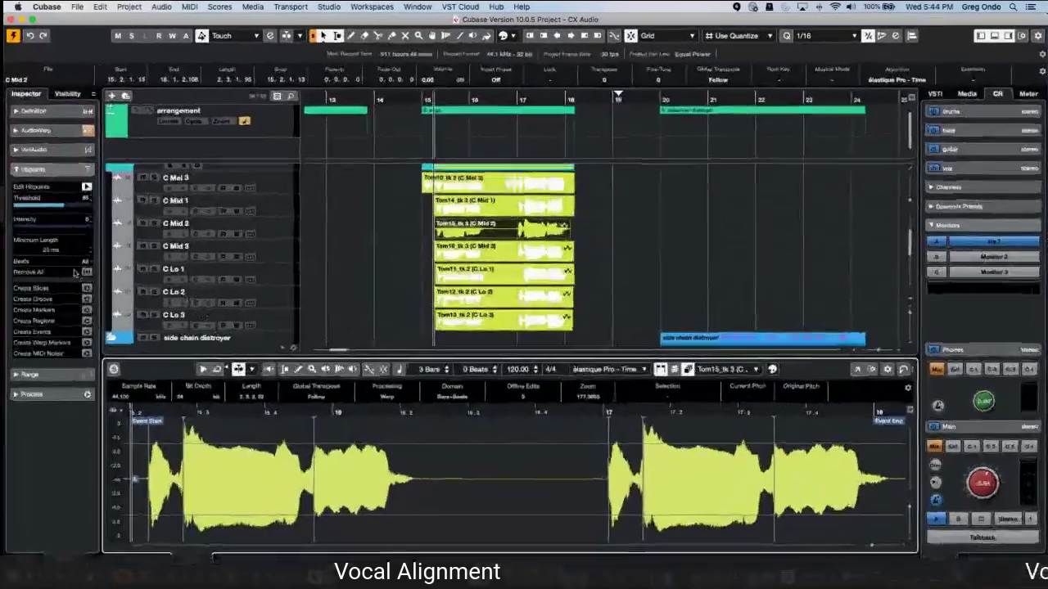
pyautogui.click(30, 149)
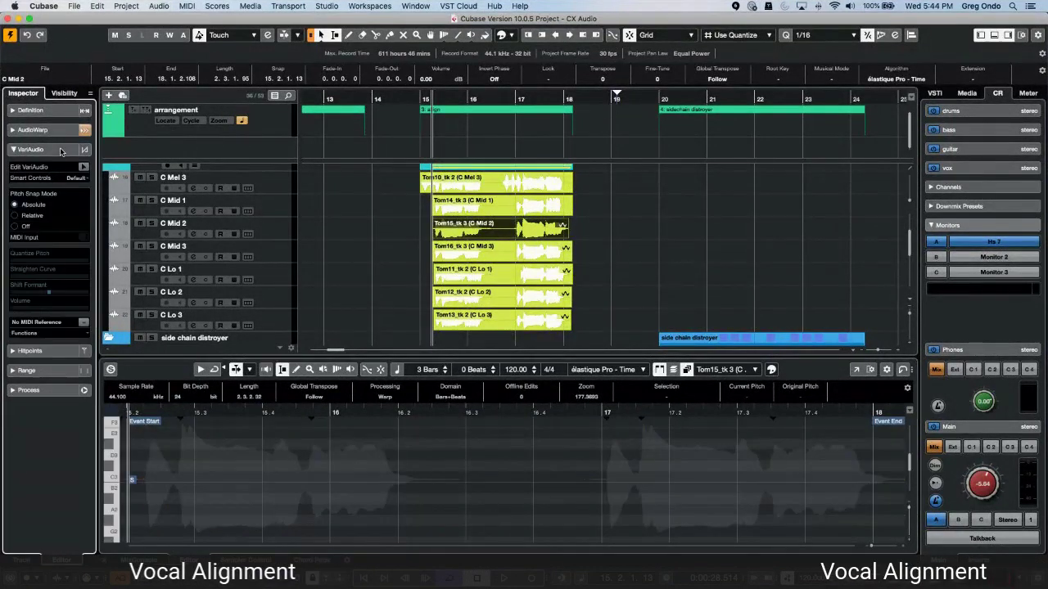
pyautogui.click(83, 167)
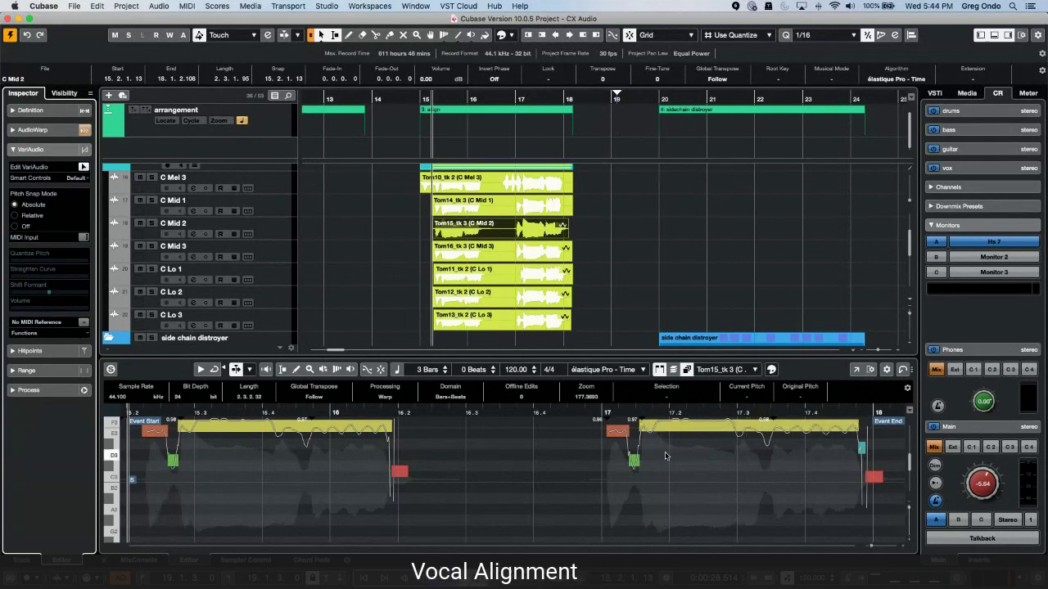
# Quantize the pitch of C Mid 2's first long F3 segment to 47% and play back the take
pyautogui.scroll(2, 594, 454)
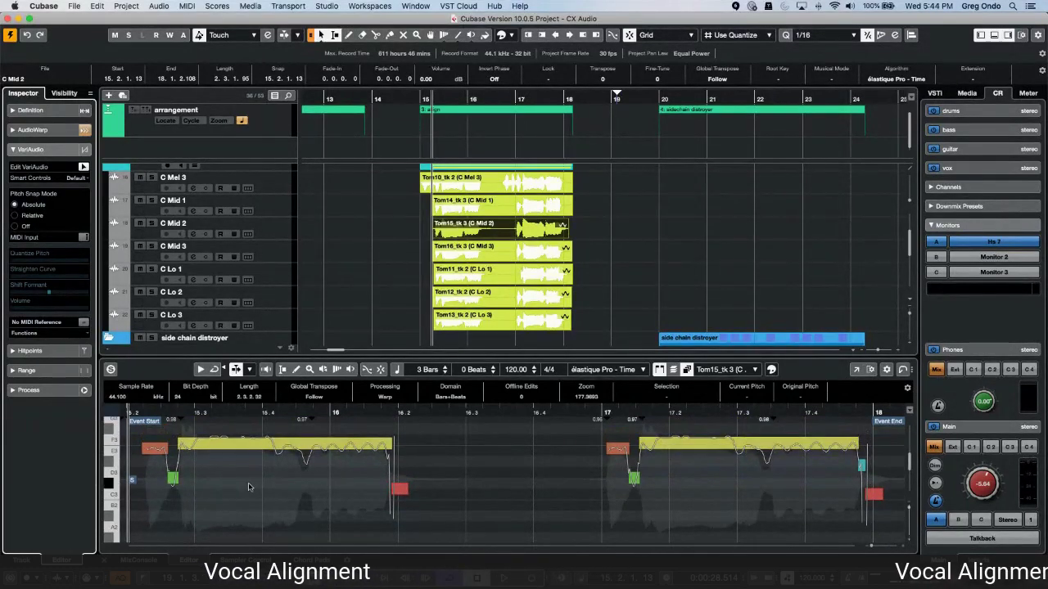
pyautogui.moveTo(283, 458); pyautogui.dragTo(290, 468)
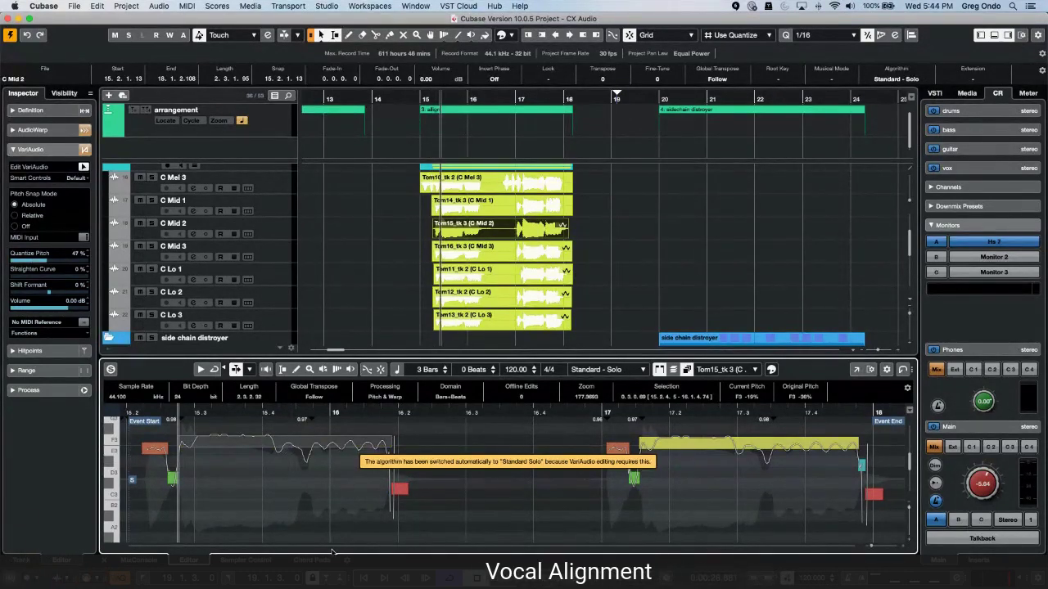
pyautogui.press('space')
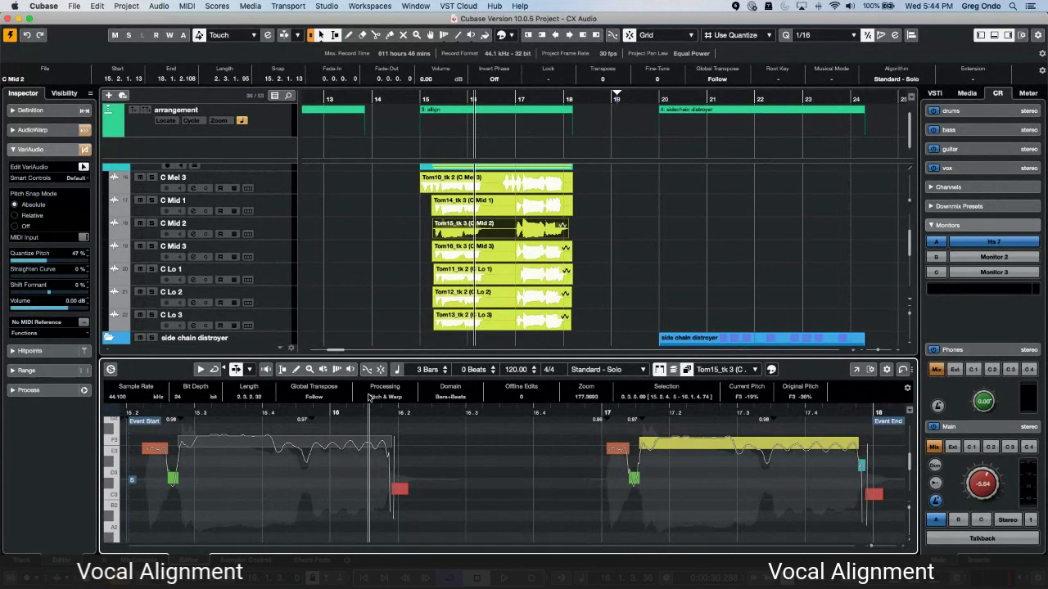
pyautogui.click(364, 443)
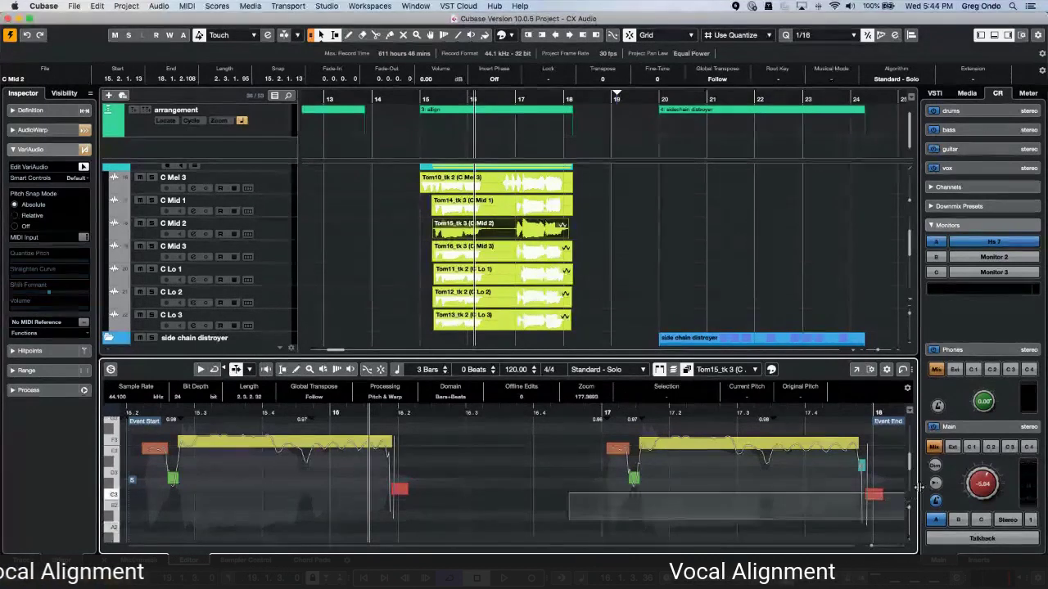
pyautogui.keyDown('shift'); pyautogui.click(747, 450); pyautogui.keyUp('shift')
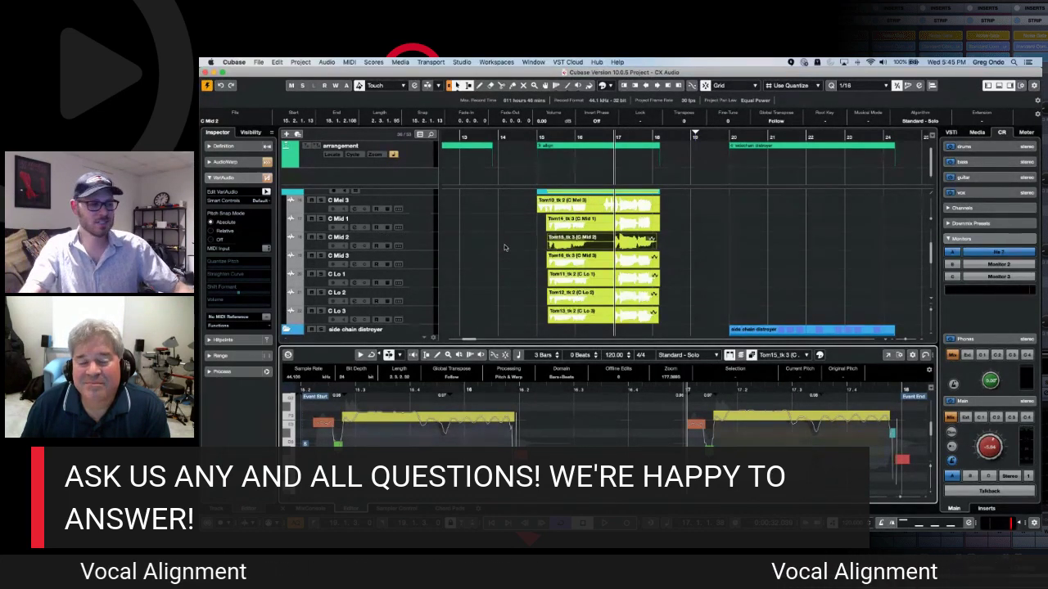
# Switch to the recent project Hit the Road go.cpr and activate it
pyautogui.click(259, 62)
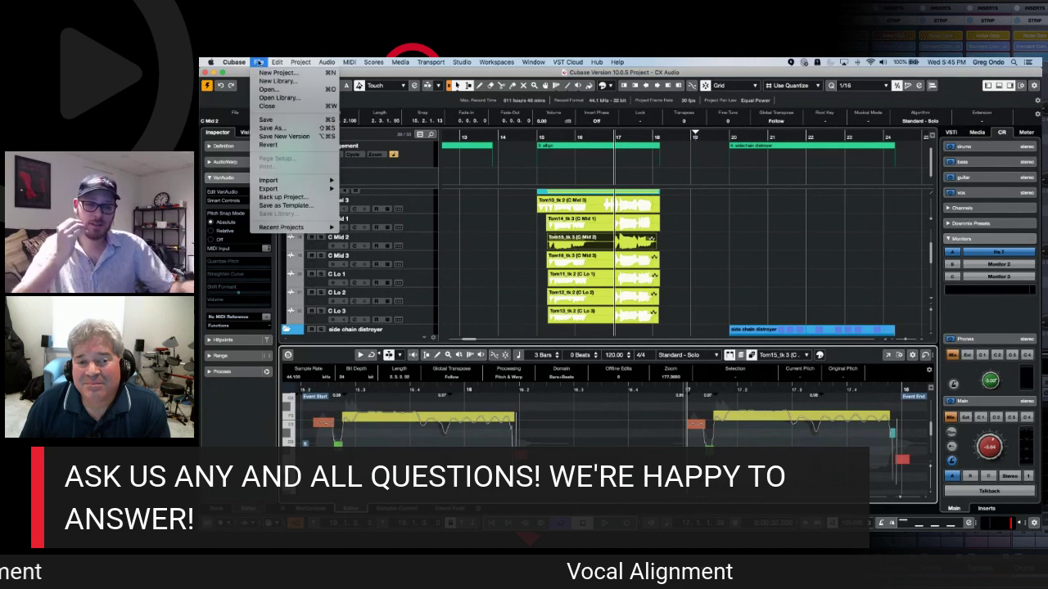
pyautogui.moveTo(289, 229)
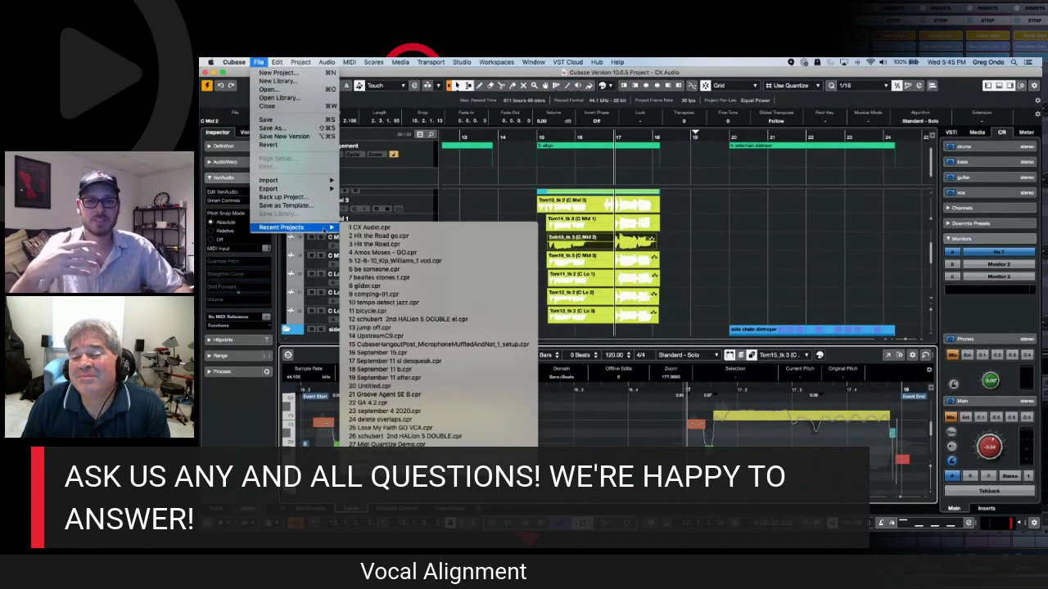
pyautogui.click(385, 236)
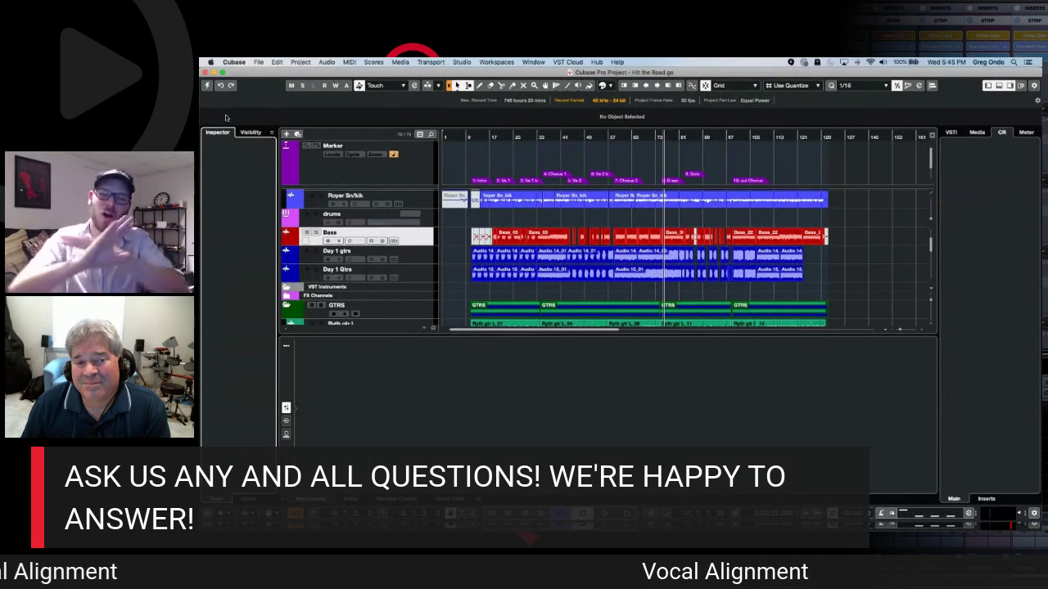
pyautogui.click(207, 86)
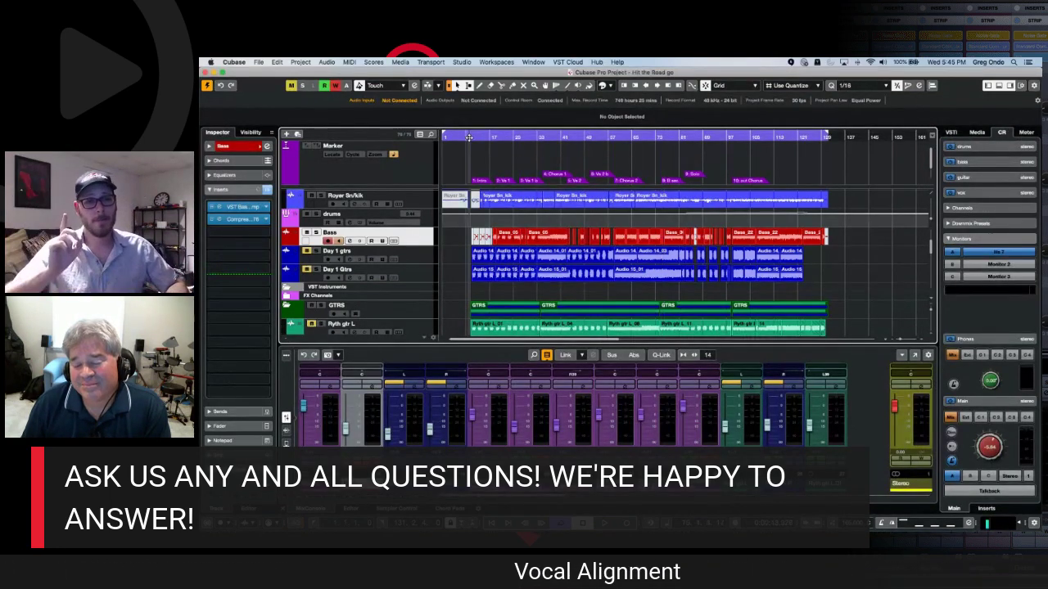
# Examine the full song arrangement and its tracks, from the bass and guitars up to the Drums folder
pyautogui.press('g')
pyautogui.press('g')
pyautogui.press('g')
pyautogui.press('h')
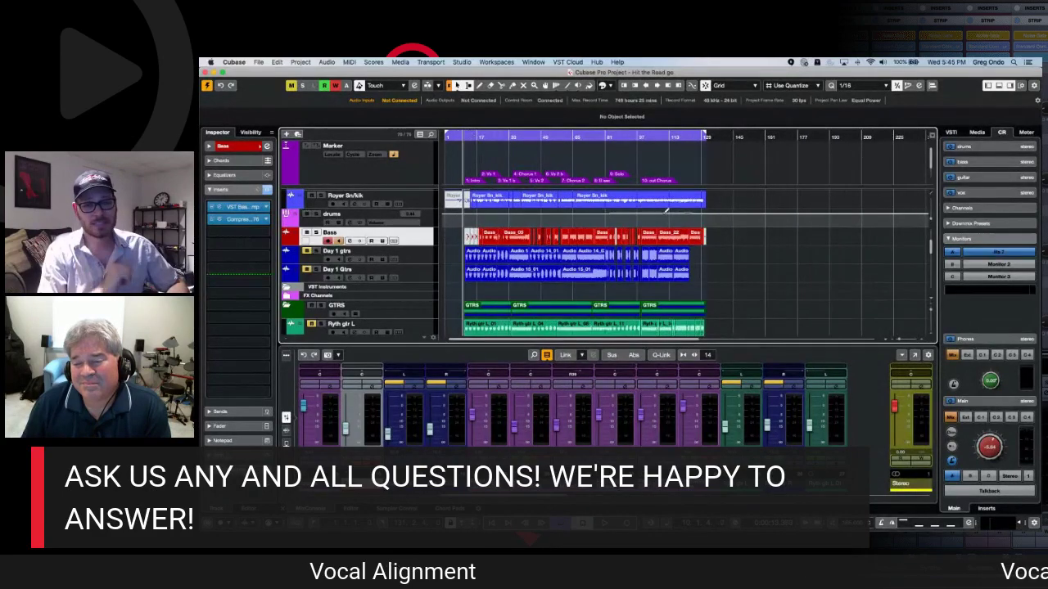
pyautogui.scroll(2, 740, 264)
pyautogui.scroll(-8, 740, 265)
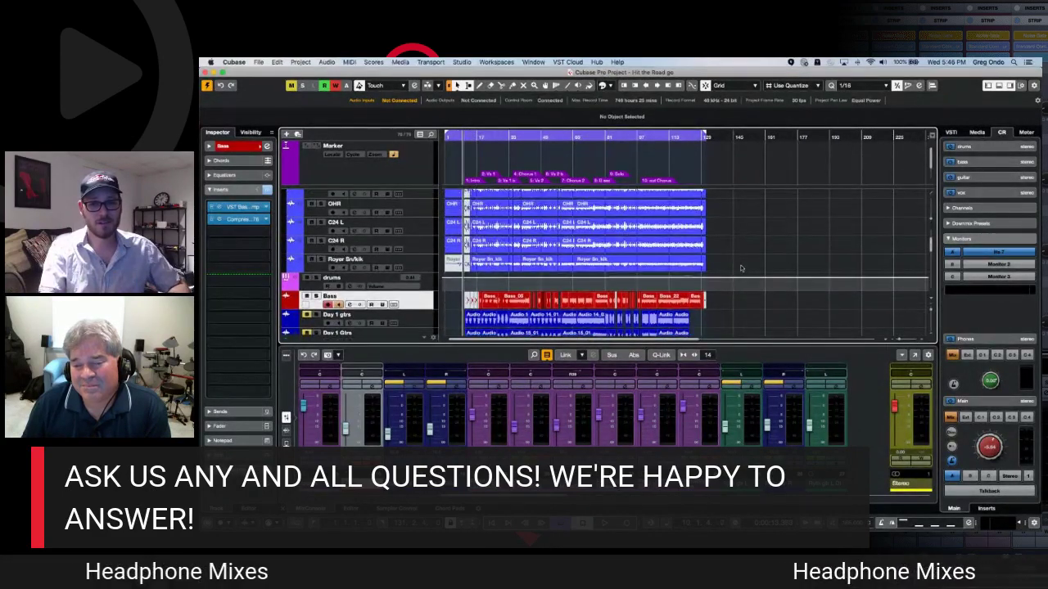
pyautogui.scroll(6, 740, 268)
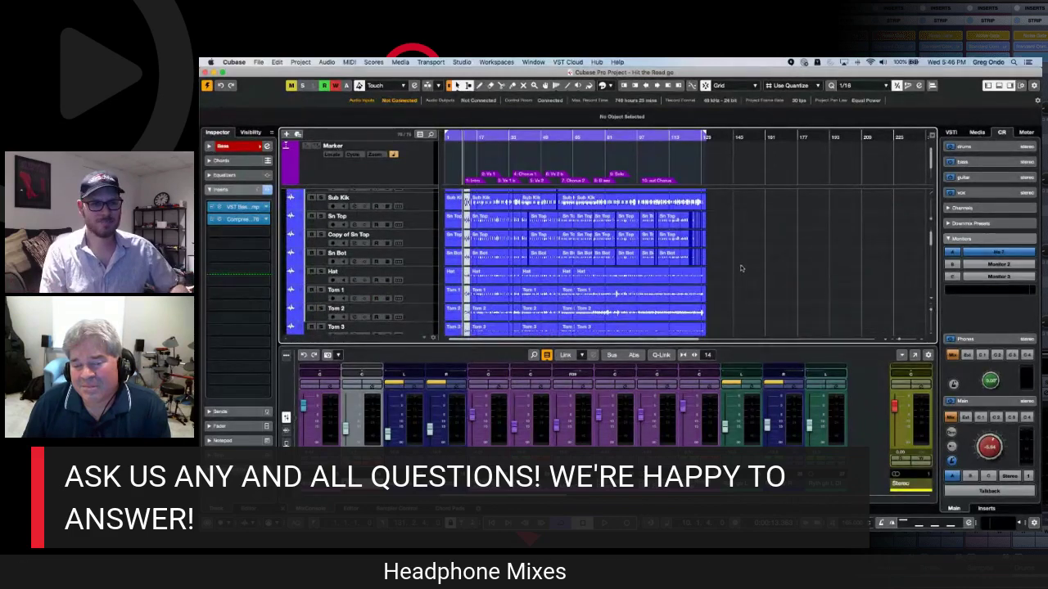
pyautogui.scroll(3, 740, 268)
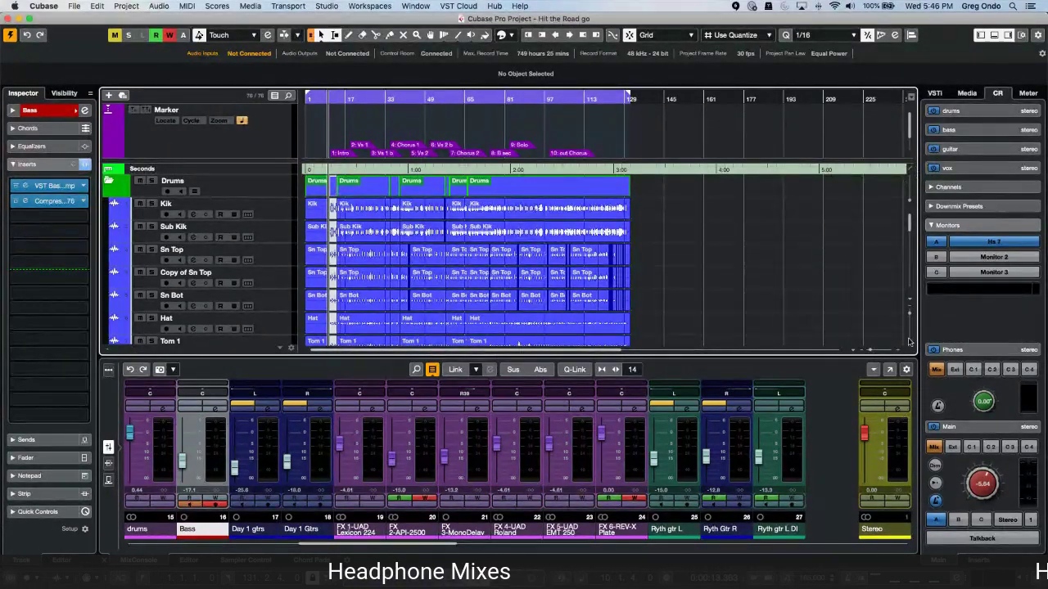
# Review the Control Room bus assignments in Audio Connections and close the window
pyautogui.click(360, 7)
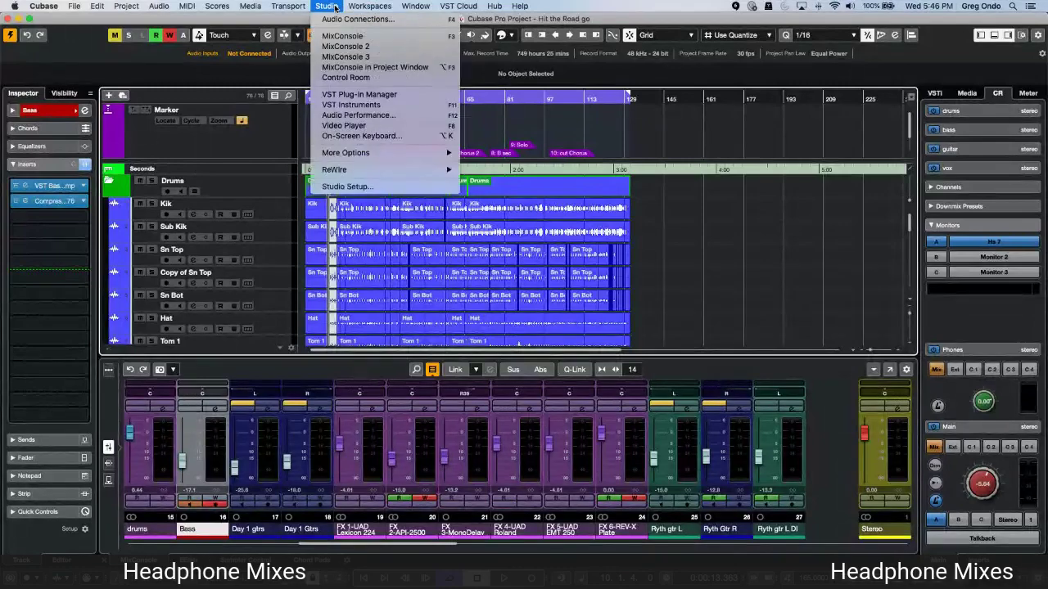
pyautogui.click(336, 21)
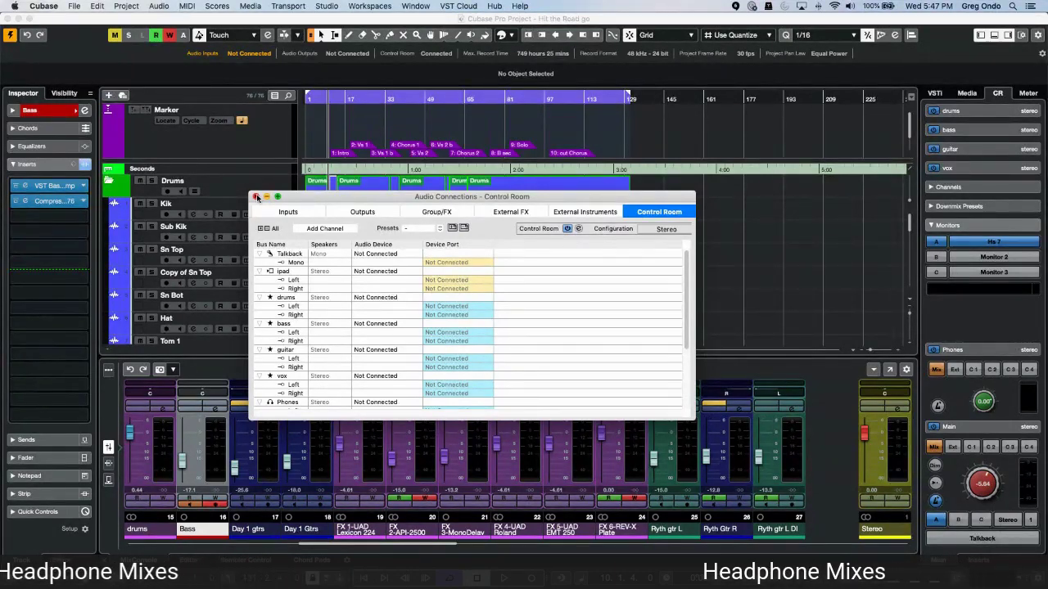
pyautogui.click(257, 197)
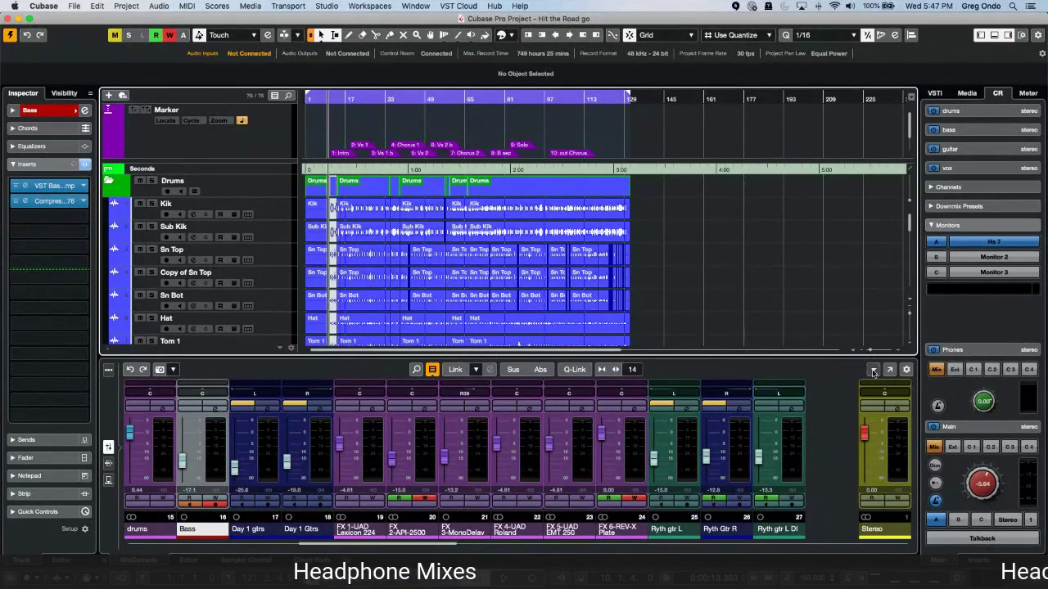
# Open the full MixConsole and select all channels from Kik through channel 64, leaving out the Stereo output
pyautogui.press('F3')
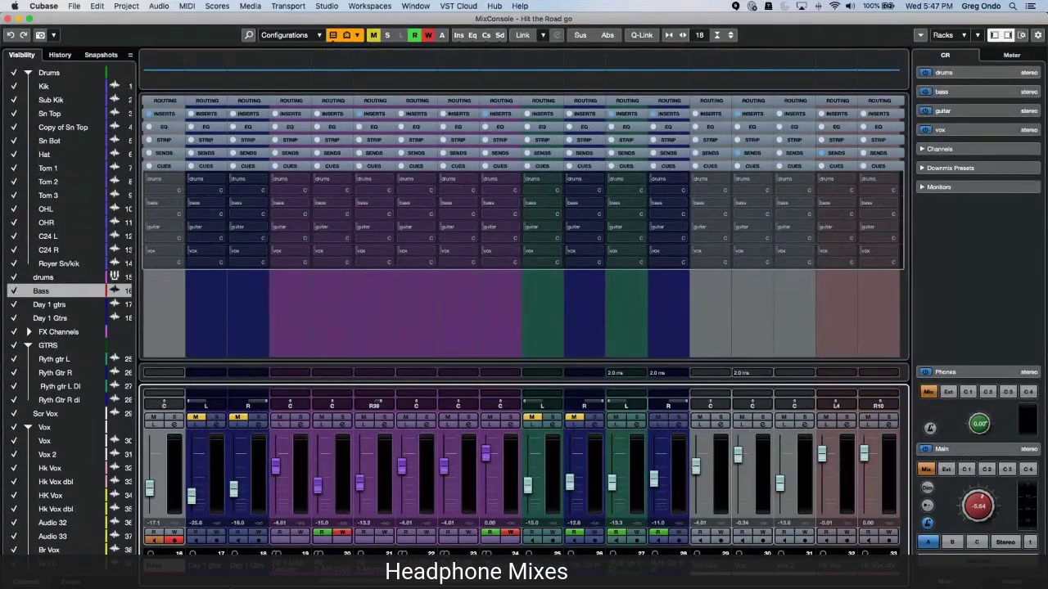
pyautogui.hscroll(-10, 191, 481)
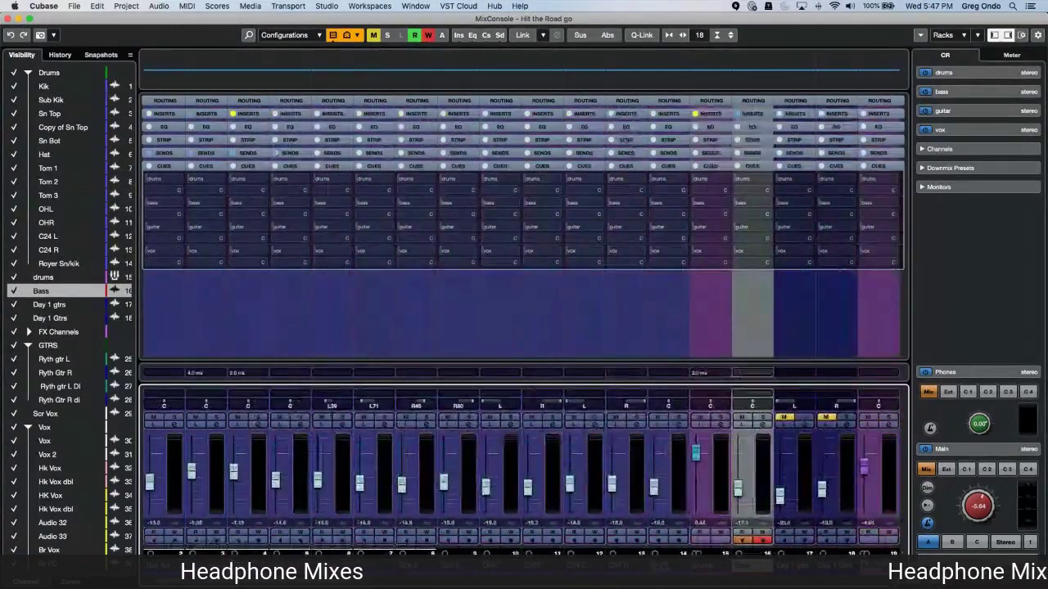
pyautogui.click(168, 491)
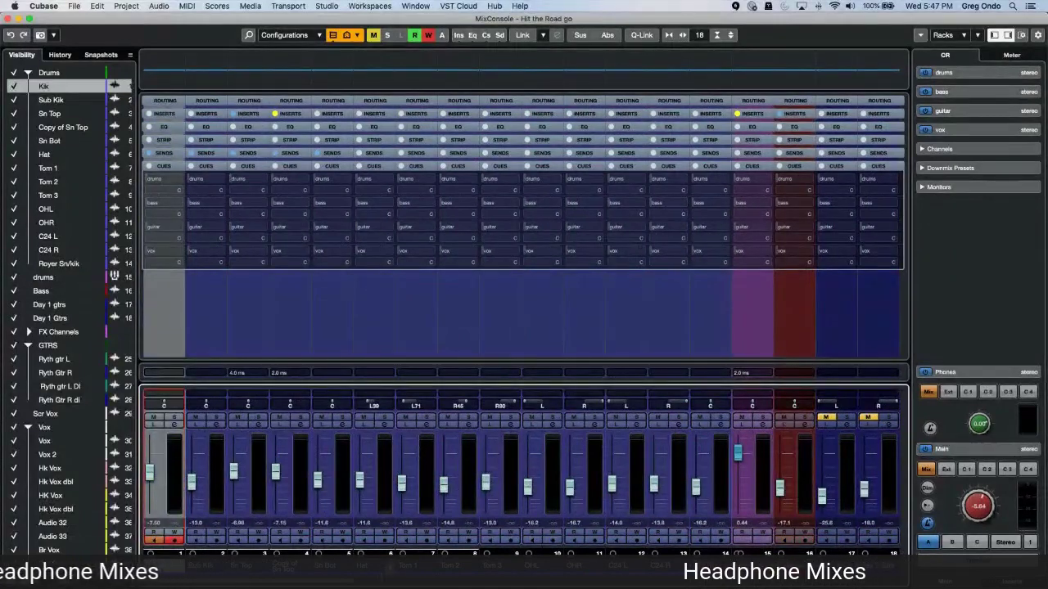
pyautogui.hscroll(20, 871, 536)
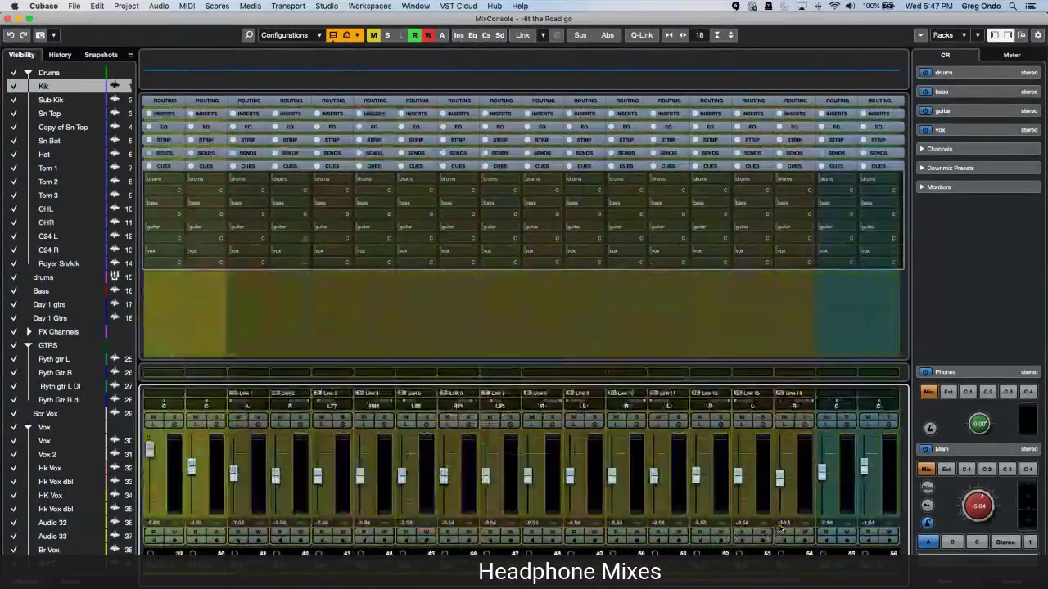
pyautogui.hscroll(2, 870, 536)
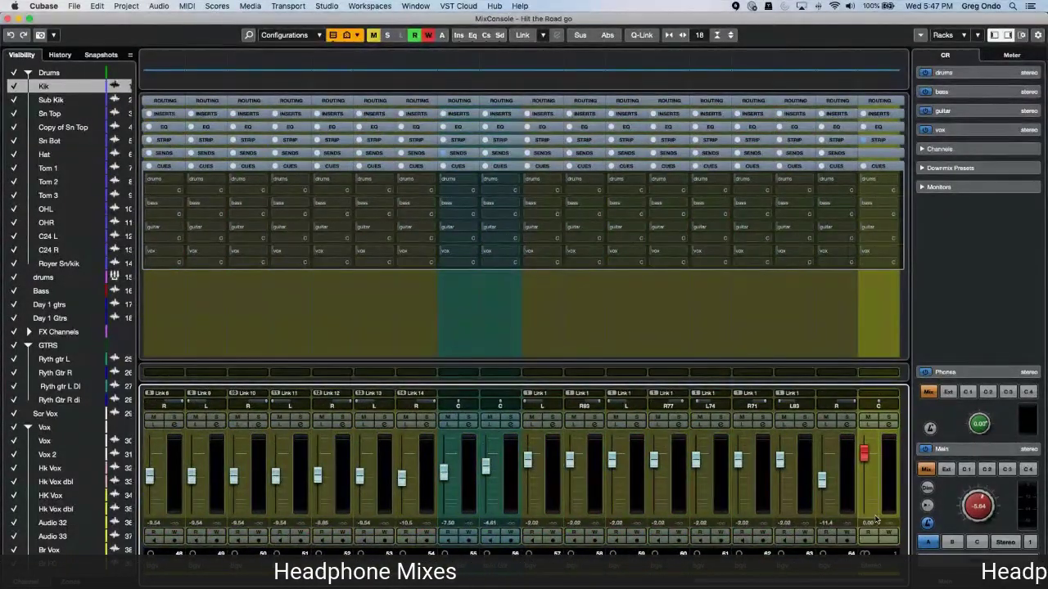
pyautogui.click(851, 459)
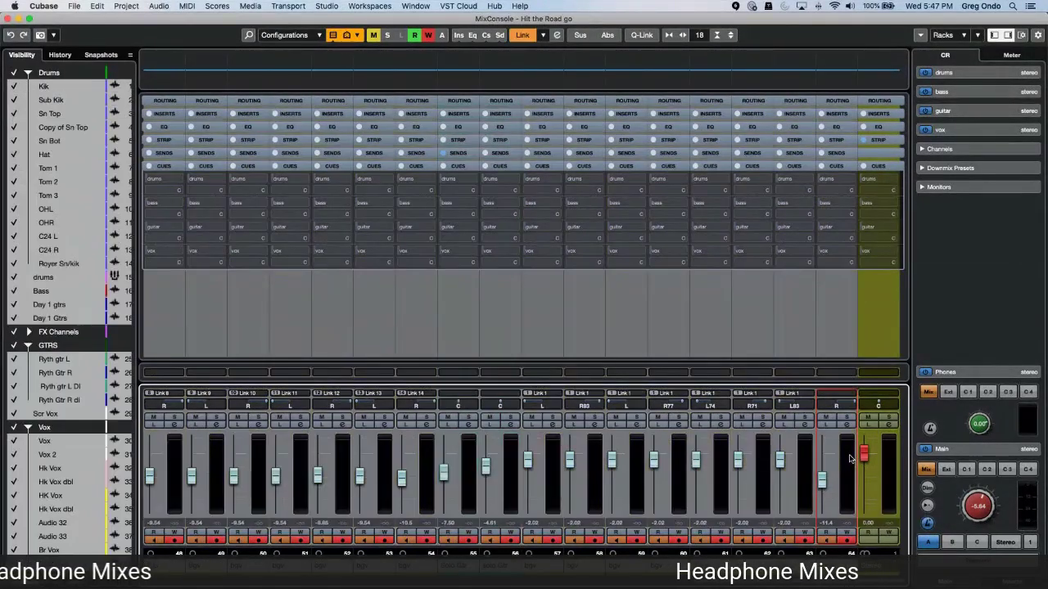
# Activate the cue sends of all four cues for the selected mixer channels
pyautogui.rightClick(963, 86)
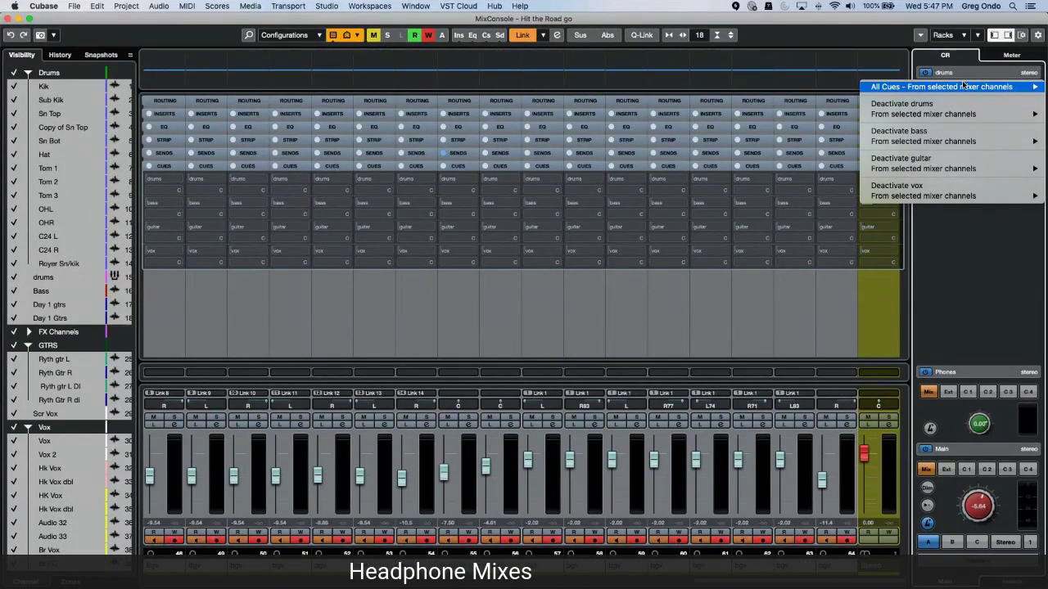
pyautogui.moveTo(905, 90)
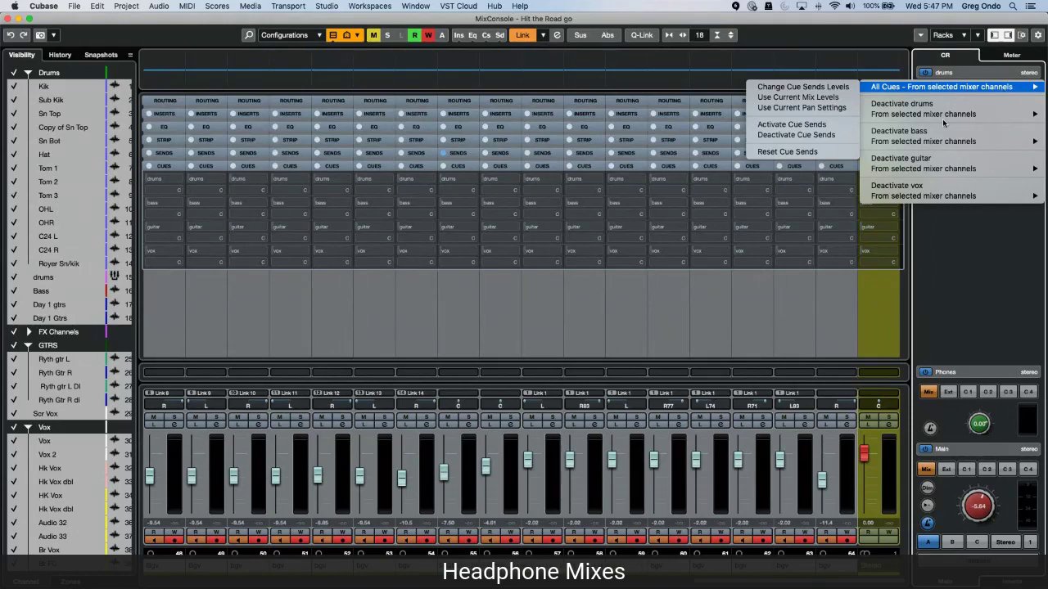
pyautogui.click(819, 123)
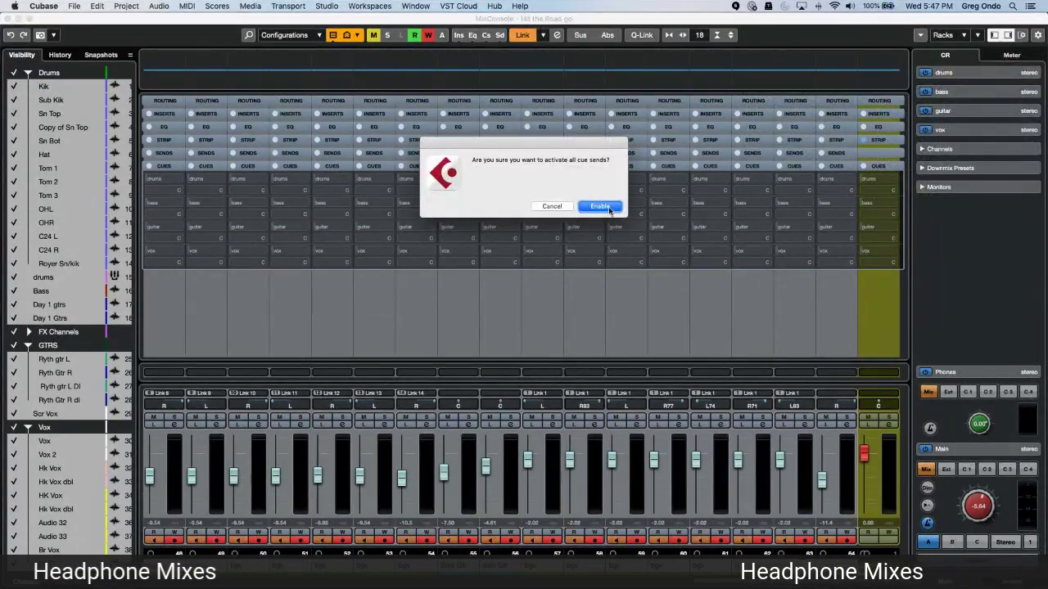
pyautogui.click(602, 205)
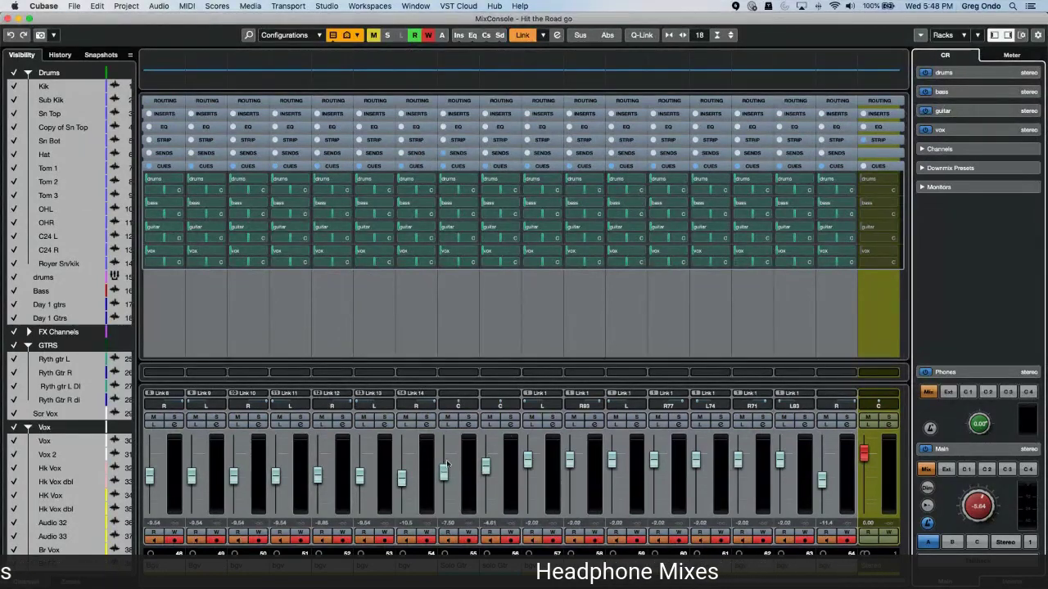
# Assign the current mix levels of the selected channels to all of their cue sends
pyautogui.rightClick(946, 82)
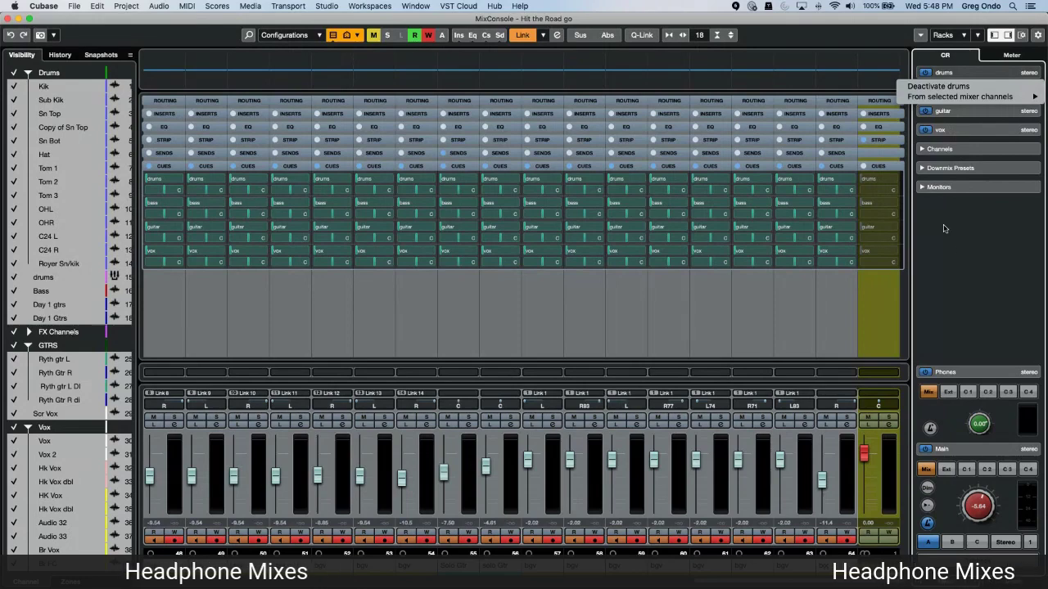
pyautogui.click(945, 85)
pyautogui.rightClick(944, 75)
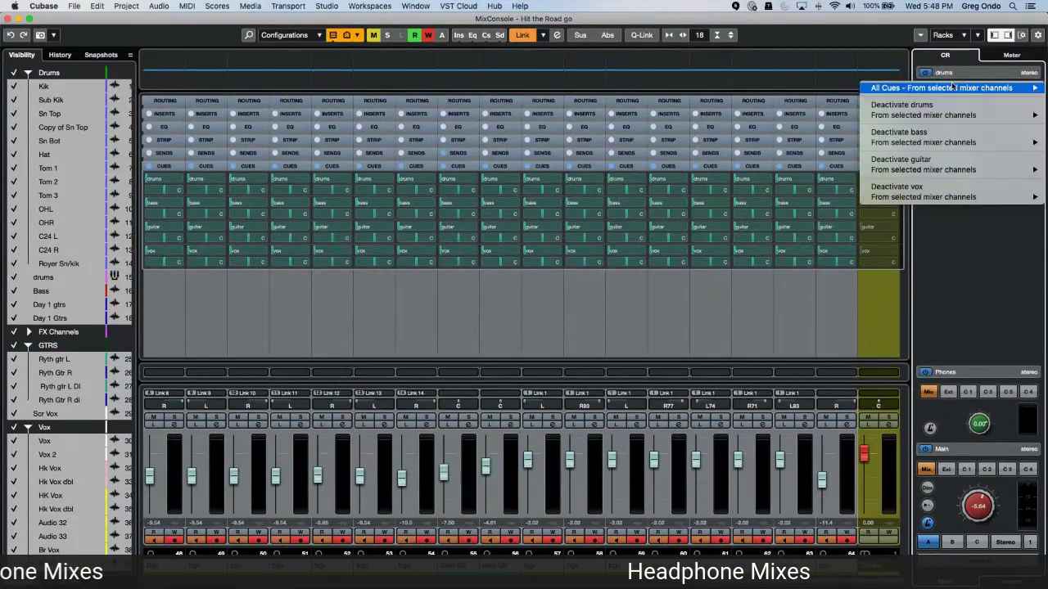
pyautogui.moveTo(947, 89)
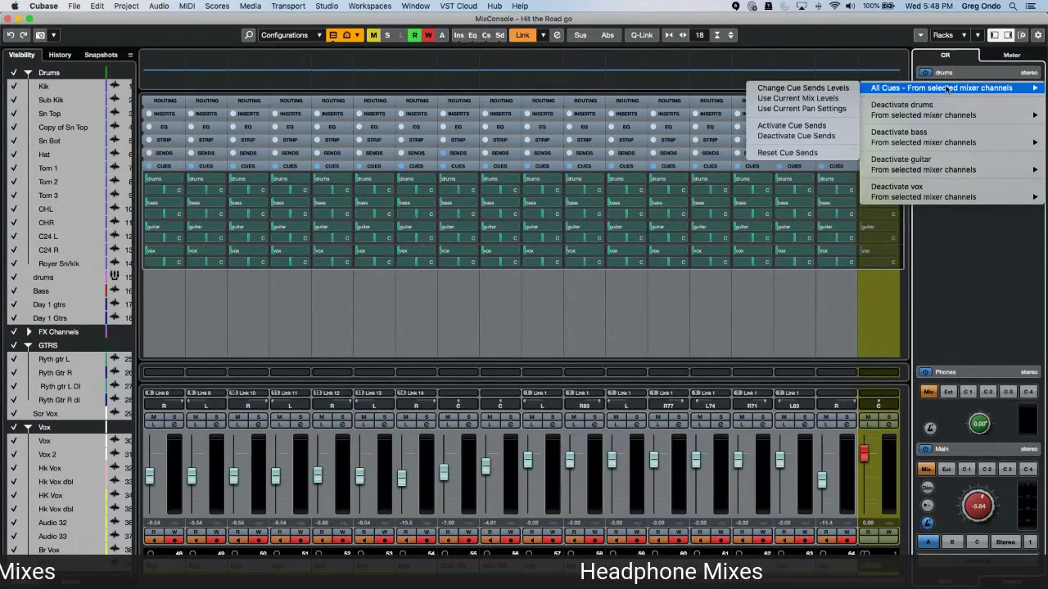
pyautogui.click(784, 98)
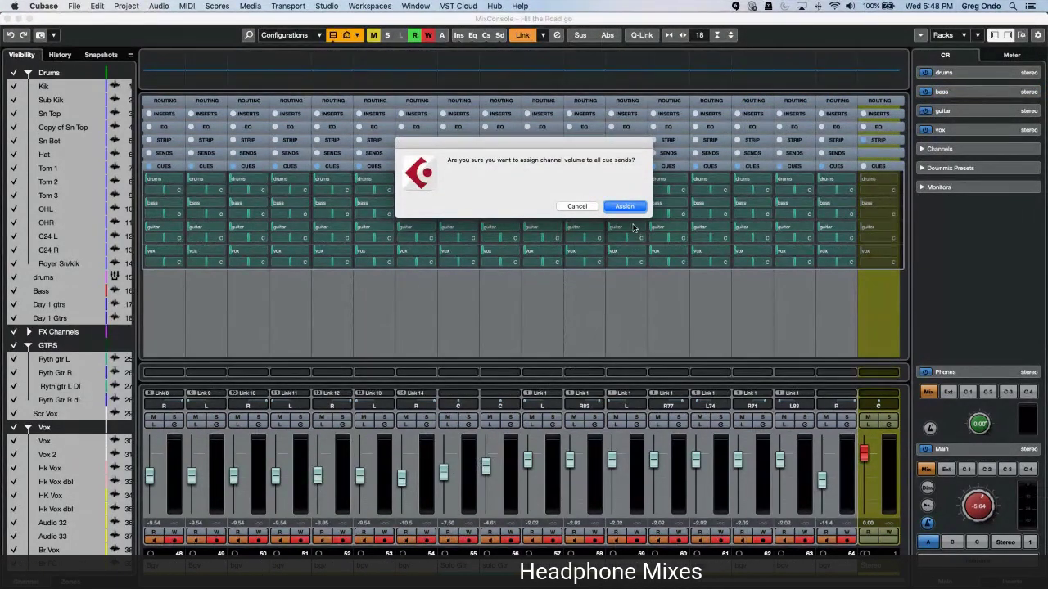
pyautogui.press('Return')
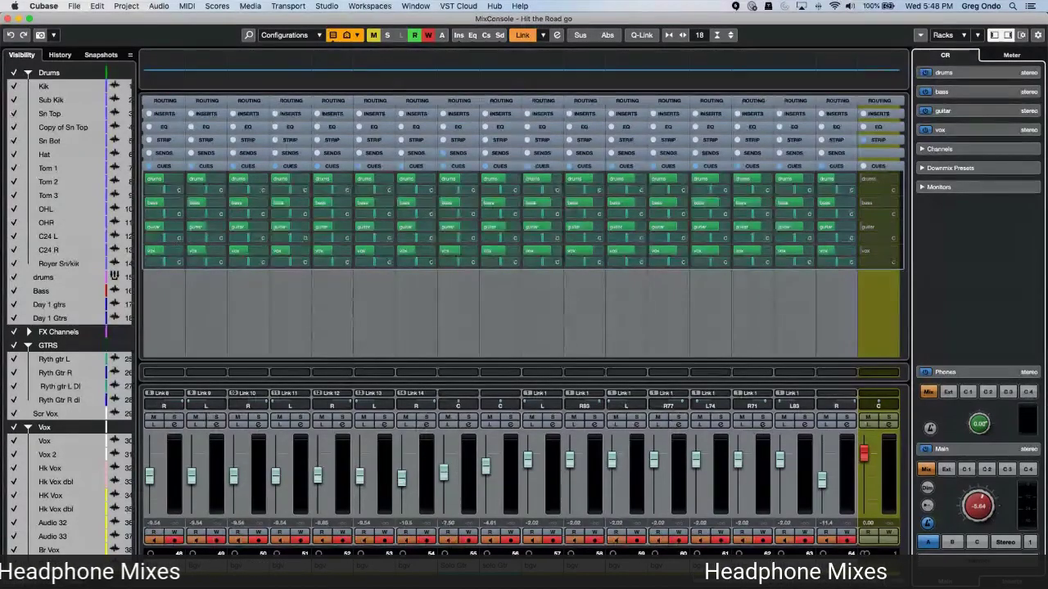
# Select the channels from Kik through the drums group and raise their drums cue sends together as a temporary link
pyautogui.hscroll(-3, 524, 459)
pyautogui.hscroll(-10, 524, 458)
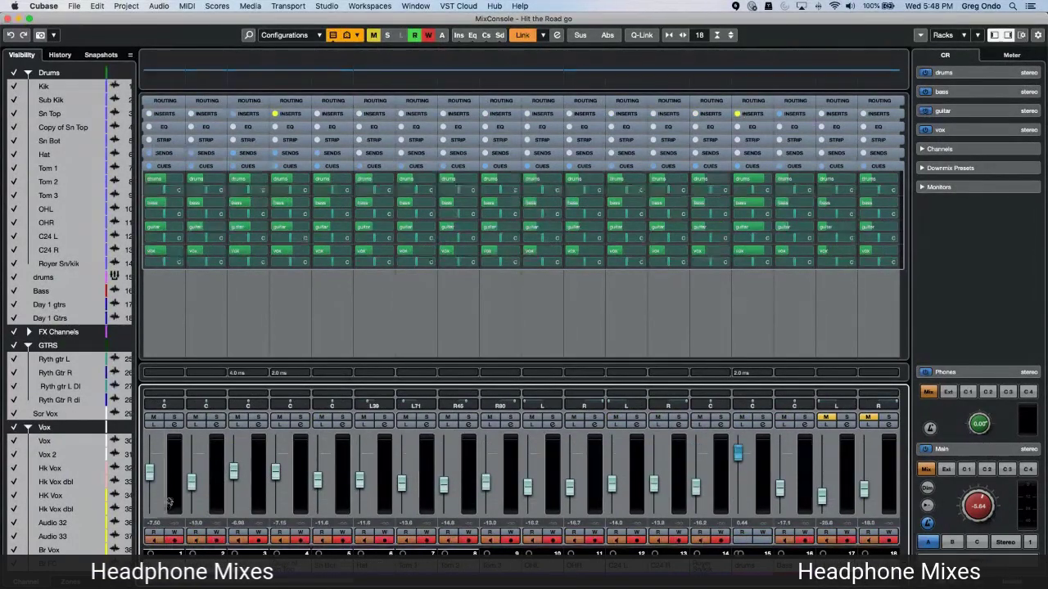
pyautogui.press('super+a')
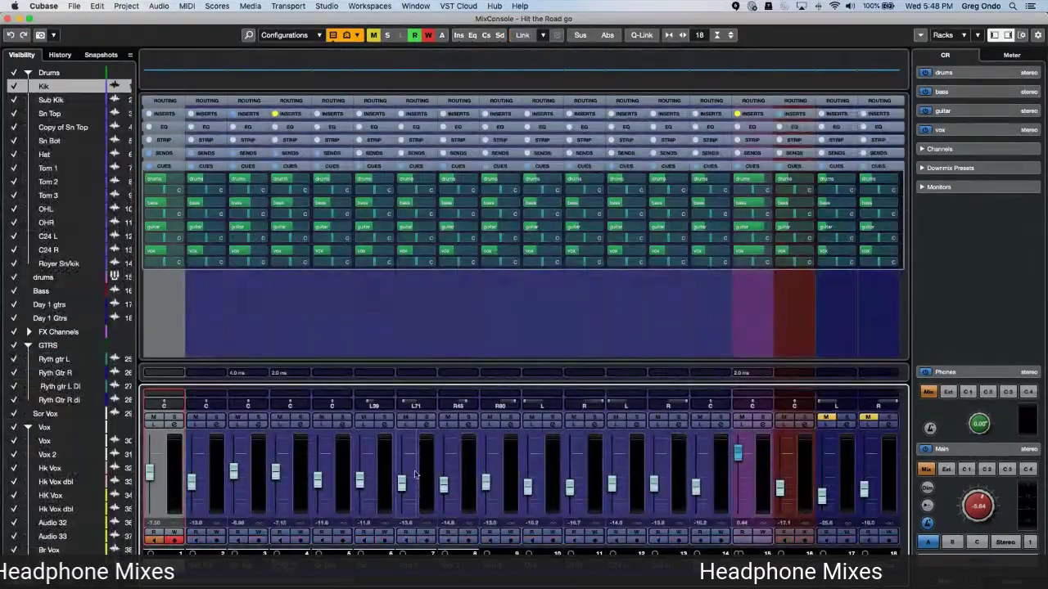
pyautogui.keyDown('shift'); pyautogui.click(761, 472); pyautogui.keyUp('shift')
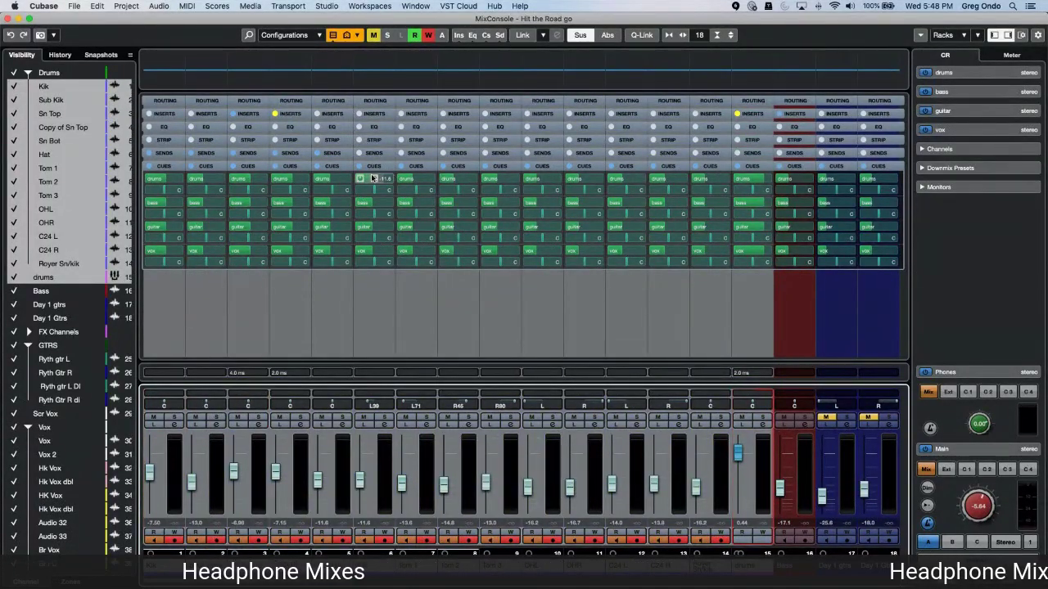
pyautogui.hotkey('shift', 'alt')
pyautogui.click(431, 182)
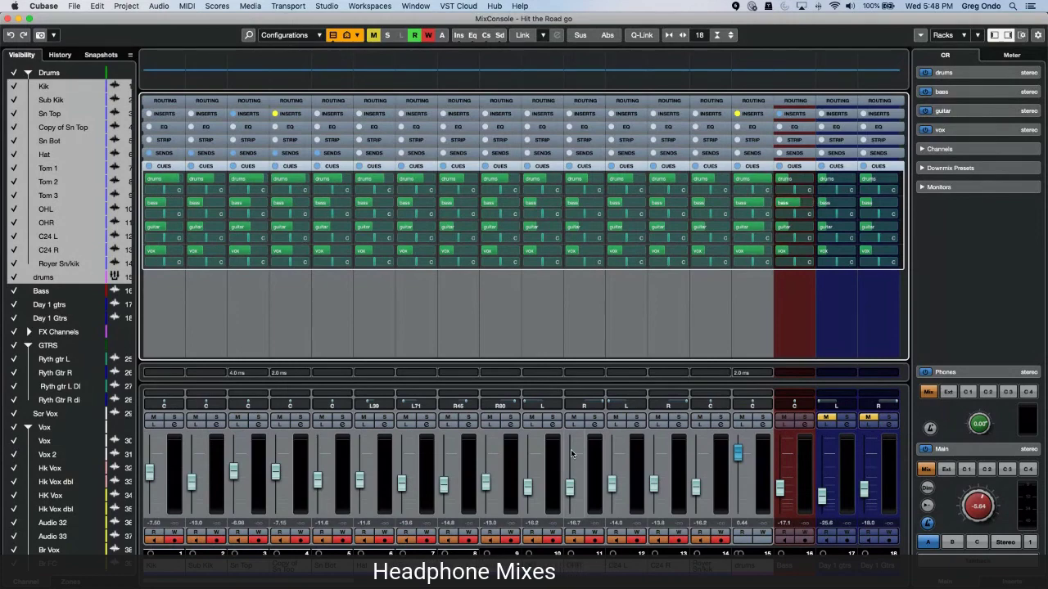
# Raise the guitar cue send level on the Ryth gtr L DI channel
pyautogui.hscroll(10, 524, 328)
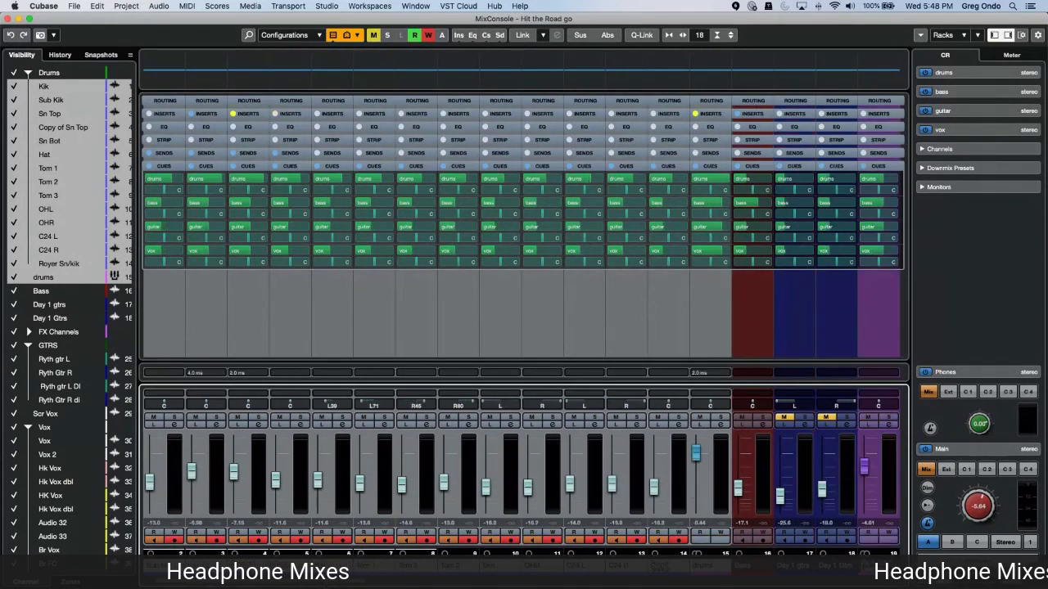
pyautogui.hscroll(1, 765, 215)
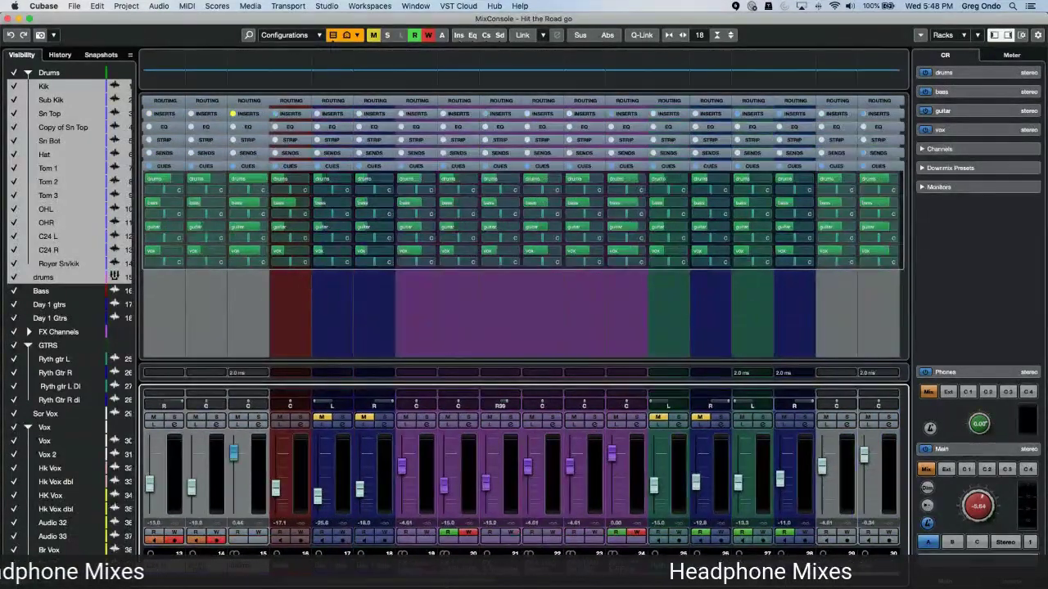
pyautogui.click(761, 228)
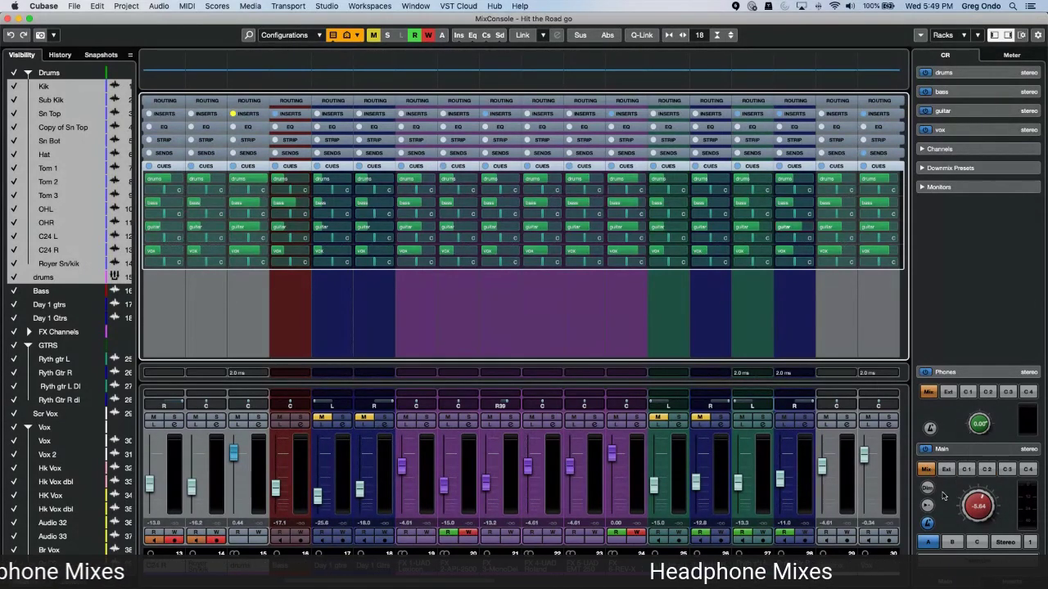
# Lower the Control Room Main level to -8.66 and audition the cue mixes through Main, starting with cue 1
pyautogui.moveTo(979, 503); pyautogui.dragTo(984, 512)
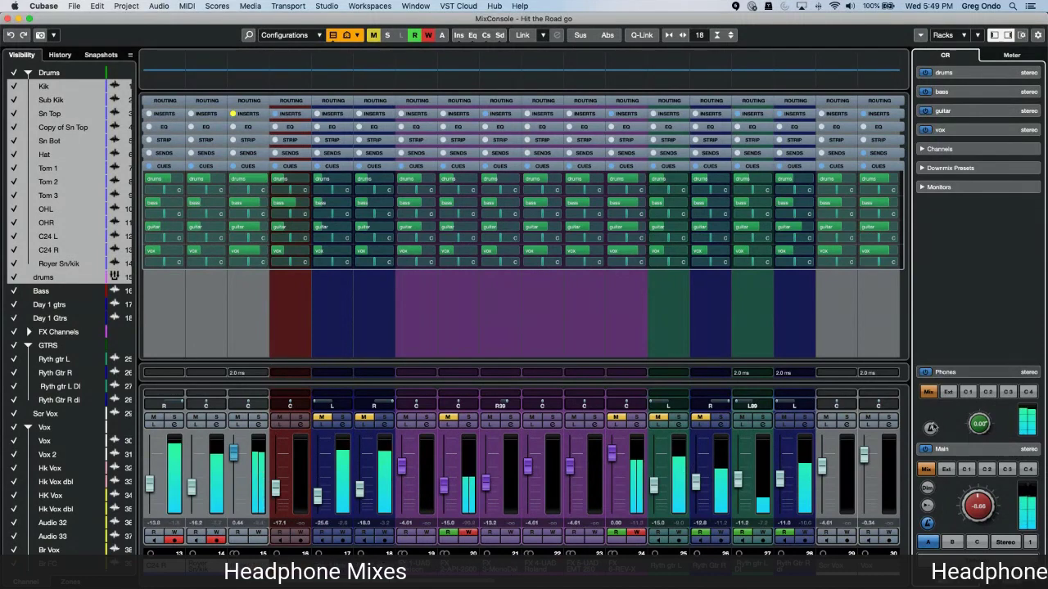
pyautogui.click(968, 469)
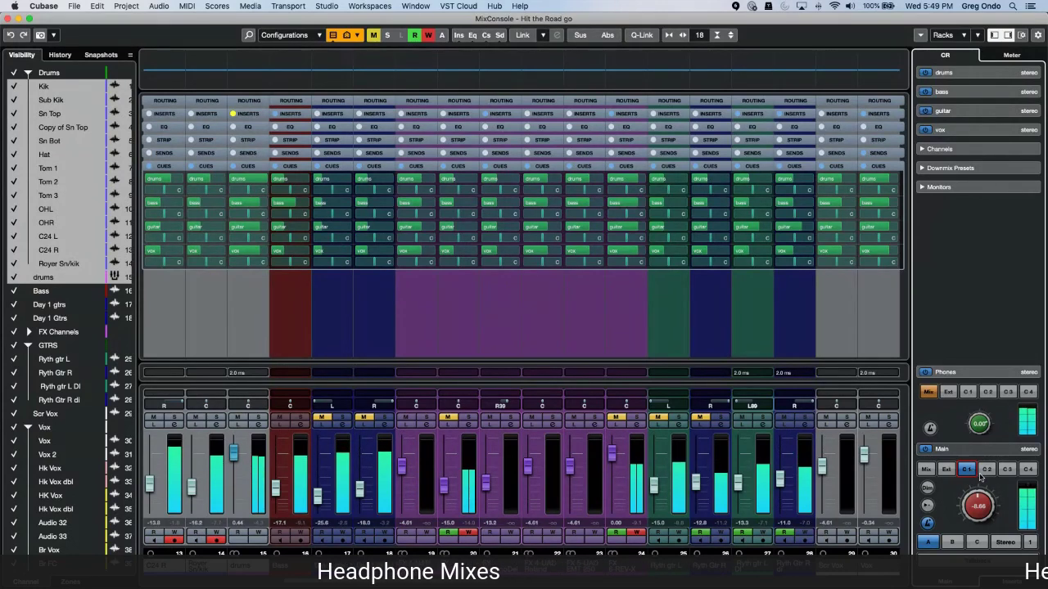
pyautogui.click(988, 470)
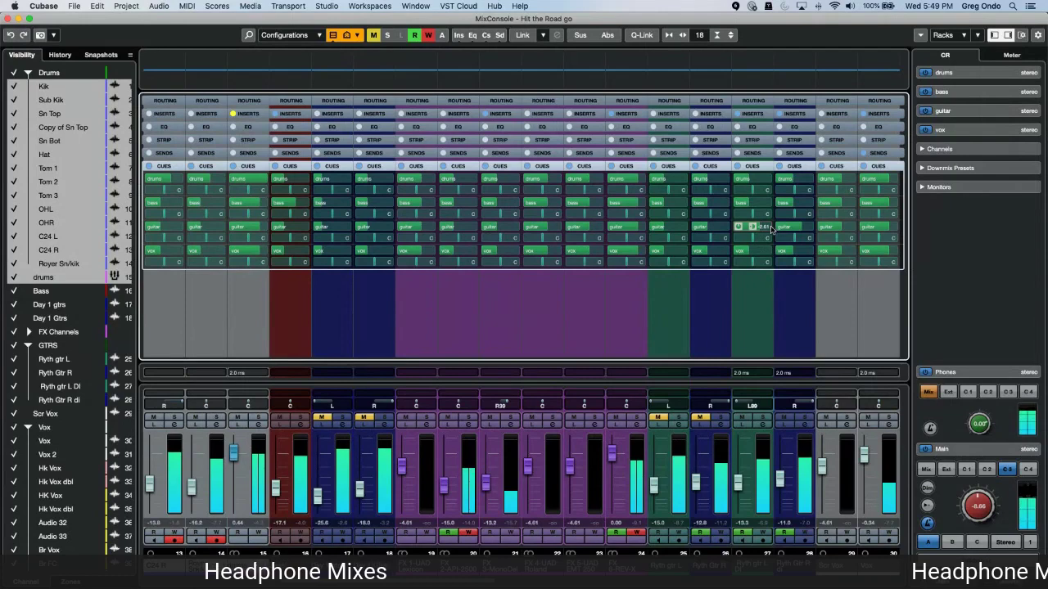
# Adjust the guitar cue send on the Ryth Gtr R di channel and return the Main source to cue 1
pyautogui.click(801, 228)
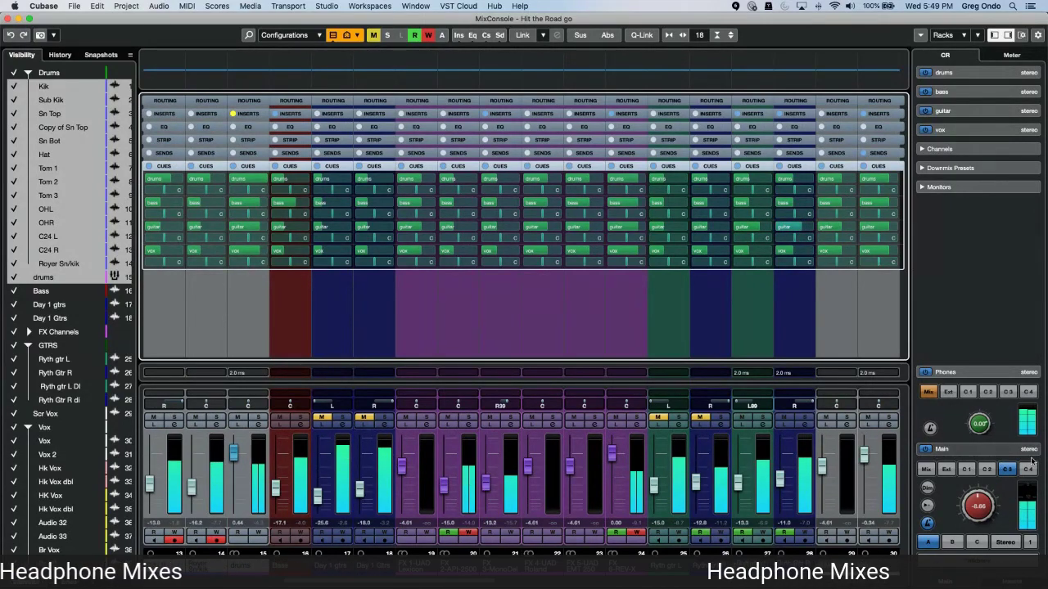
pyautogui.click(967, 469)
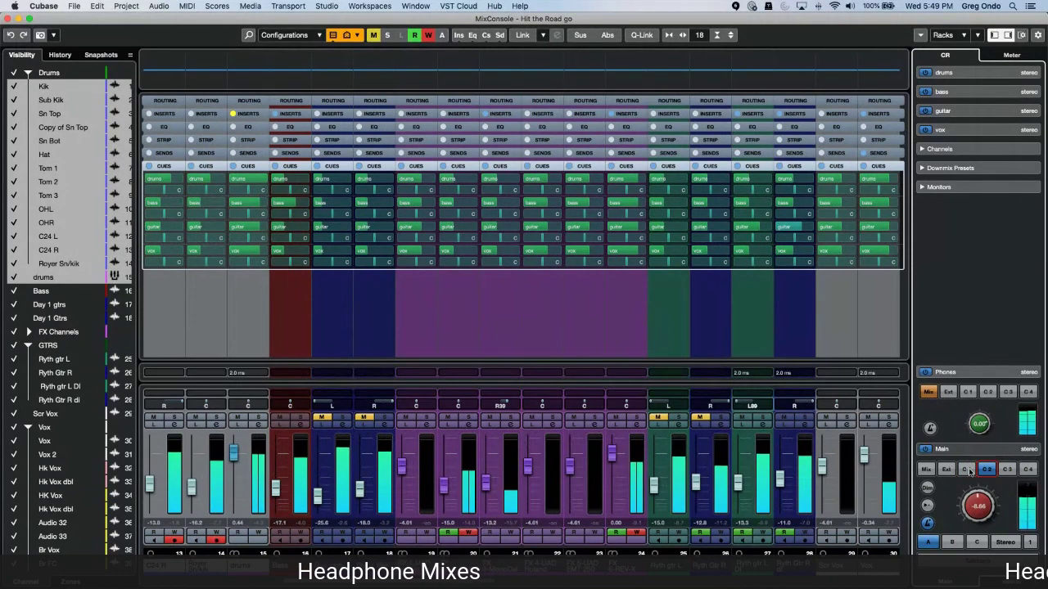
pyautogui.click(967, 469)
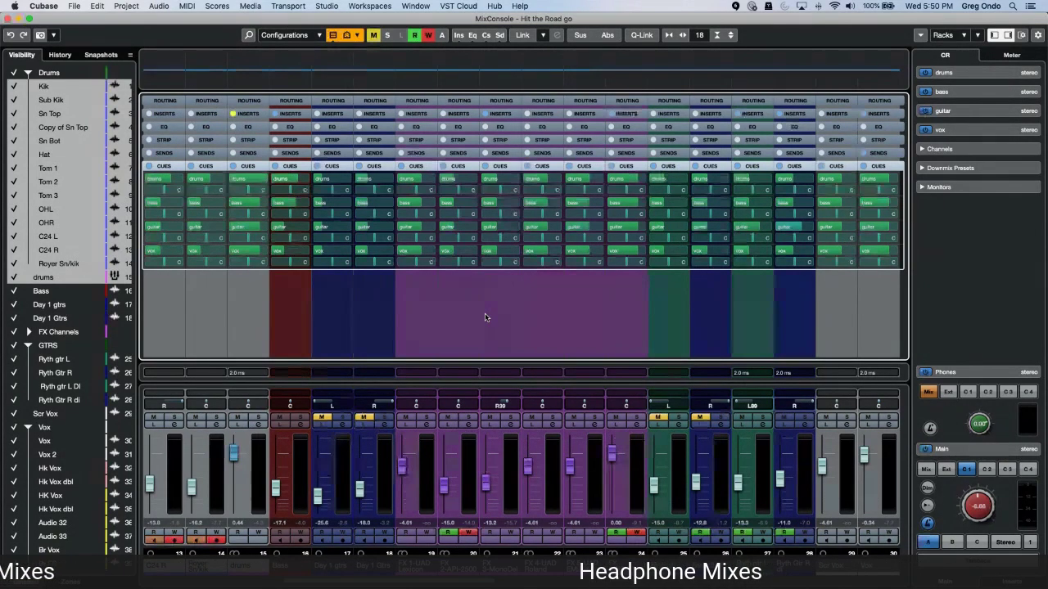
# Play the song and compare the cue 3, cue 2 and cue 1 headphone mixes through Main
pyautogui.press('space')
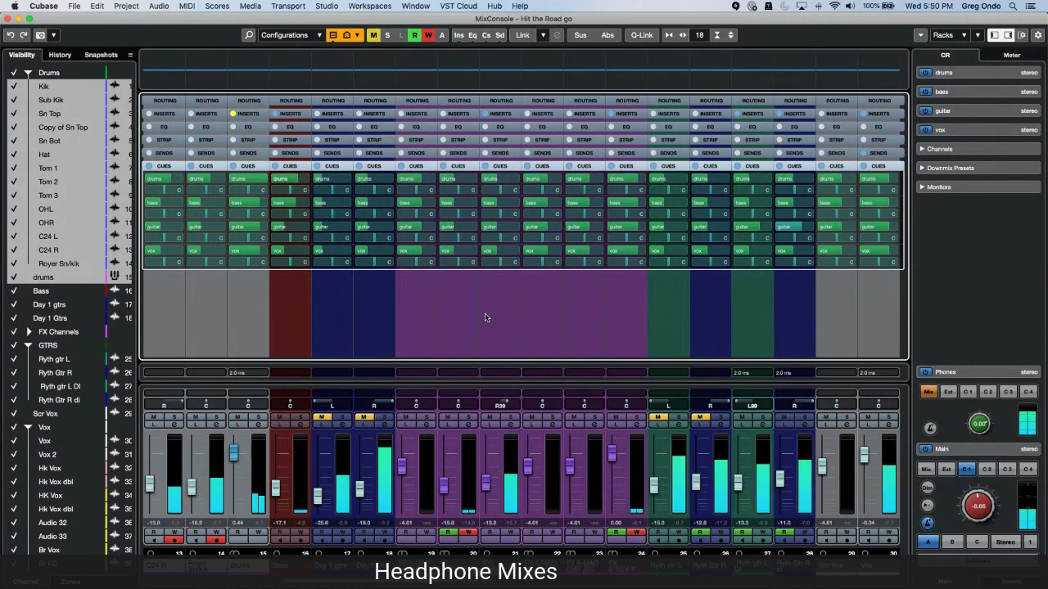
pyautogui.moveTo(302, 178)
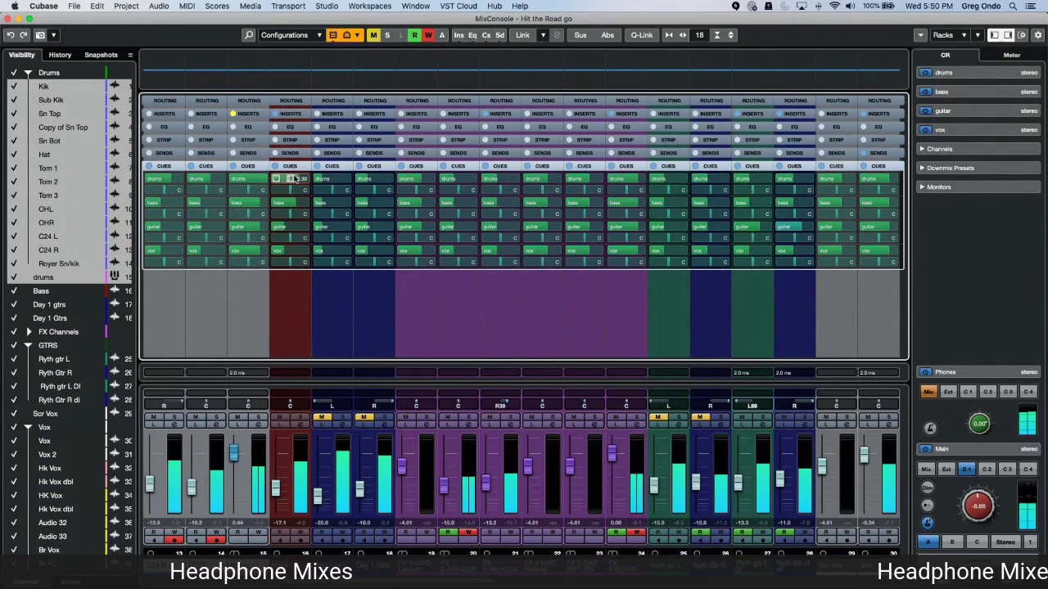
pyautogui.click(988, 470)
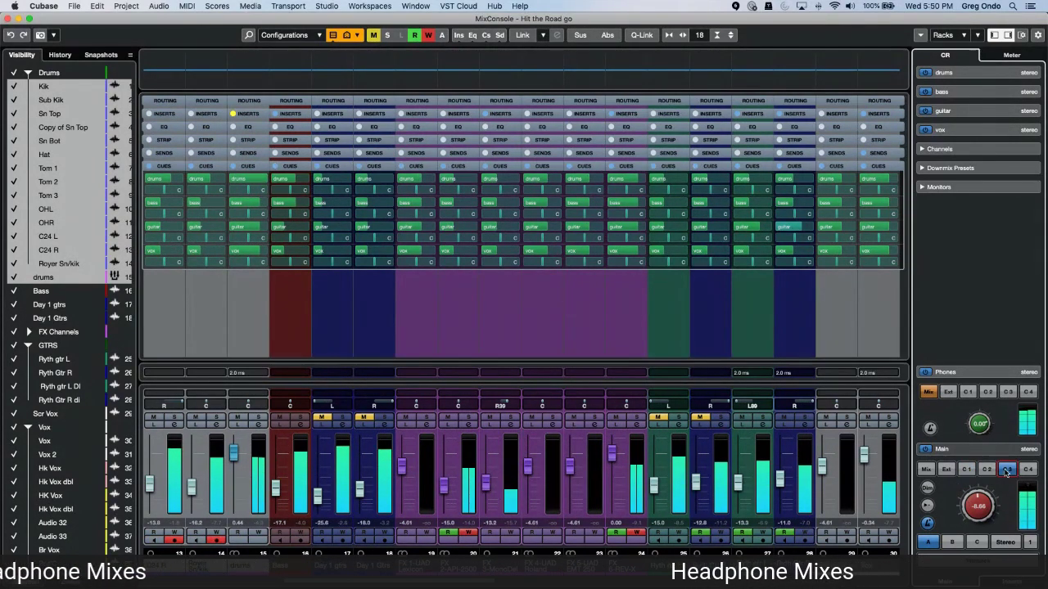
pyautogui.click(985, 471)
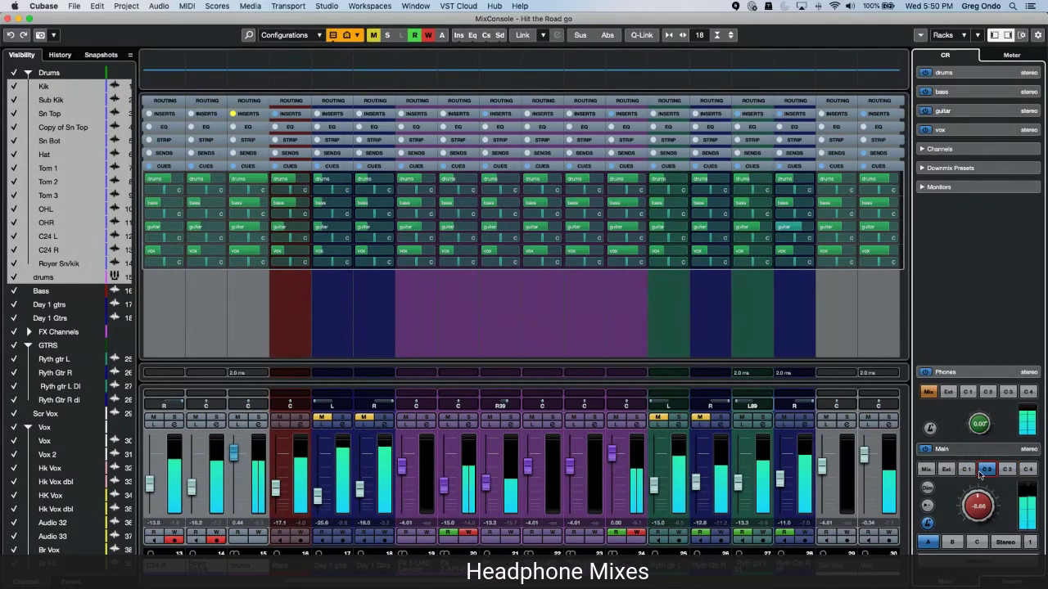
pyautogui.click(966, 472)
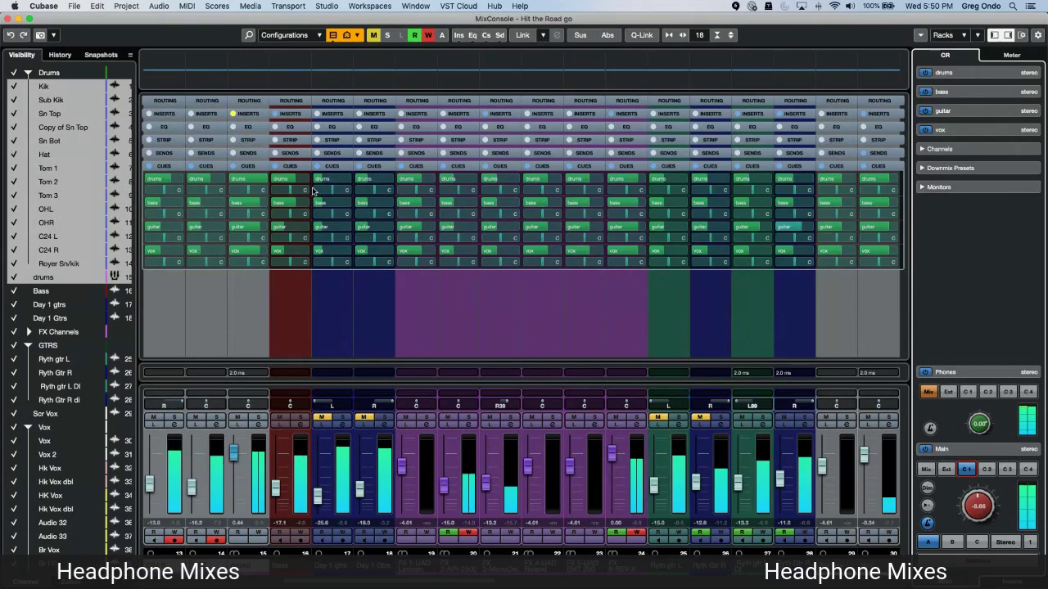
# Adjust the Bass channel's drums cue send and set the Main source back to Mix
pyautogui.click(292, 182)
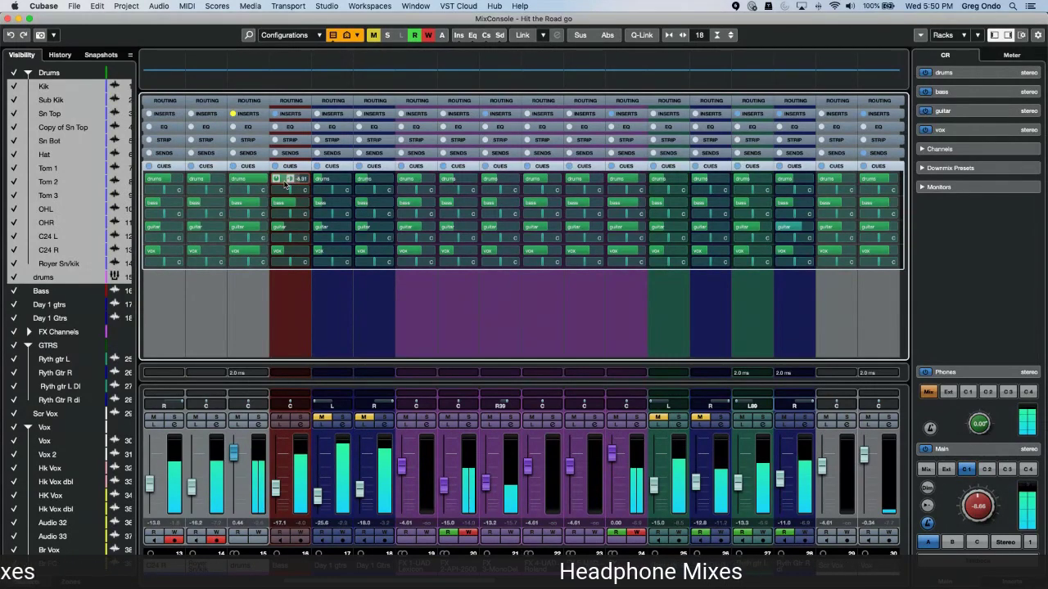
pyautogui.click(927, 470)
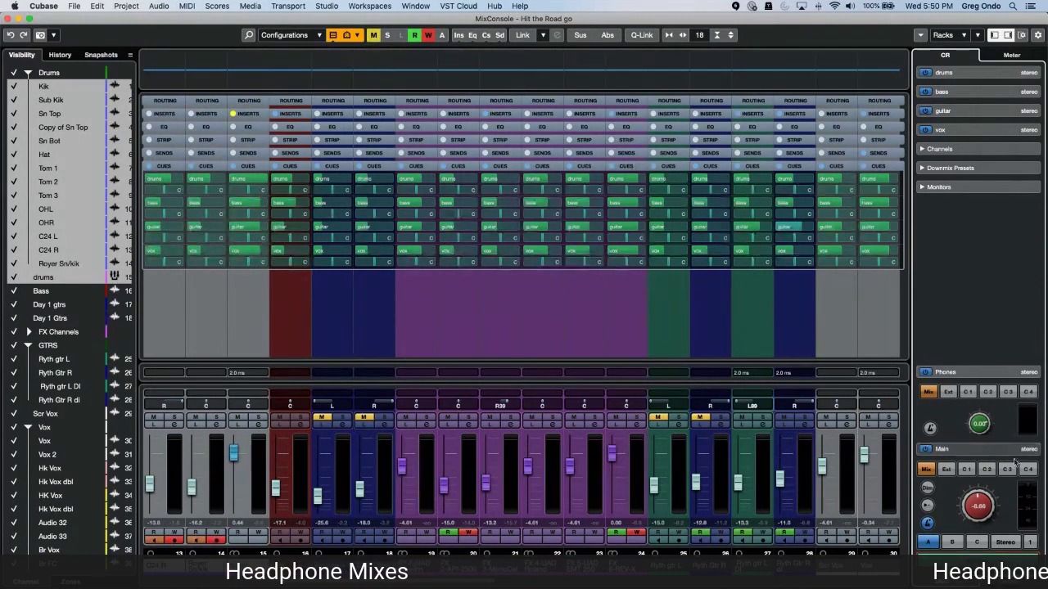
# Show the drums, bass and guitar cue channel controls in the Control Room, switching the bass cue's talkback off and back on
pyautogui.click(950, 72)
pyautogui.click(942, 149)
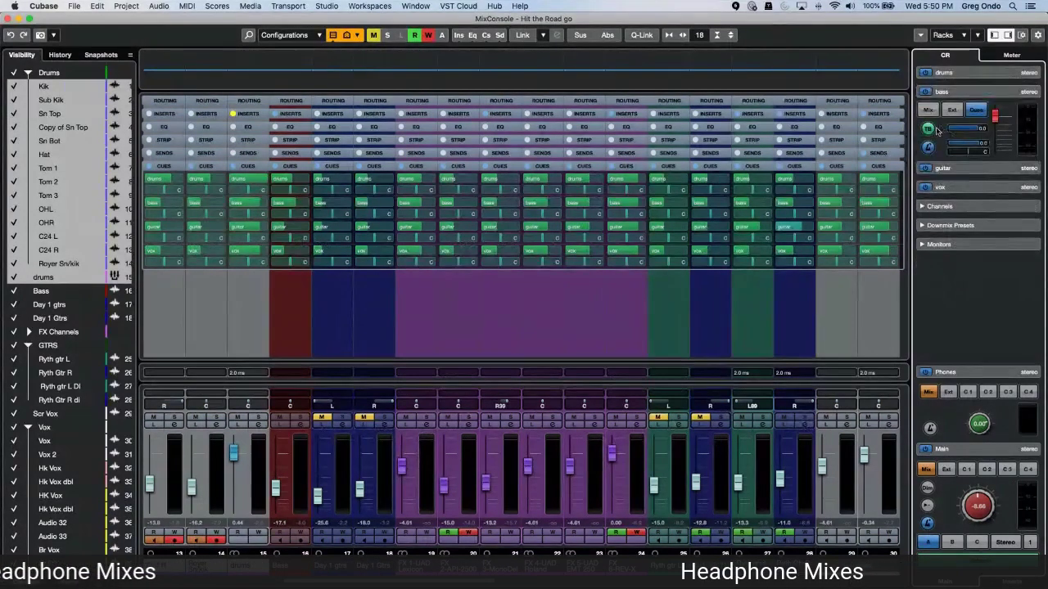
pyautogui.click(981, 168)
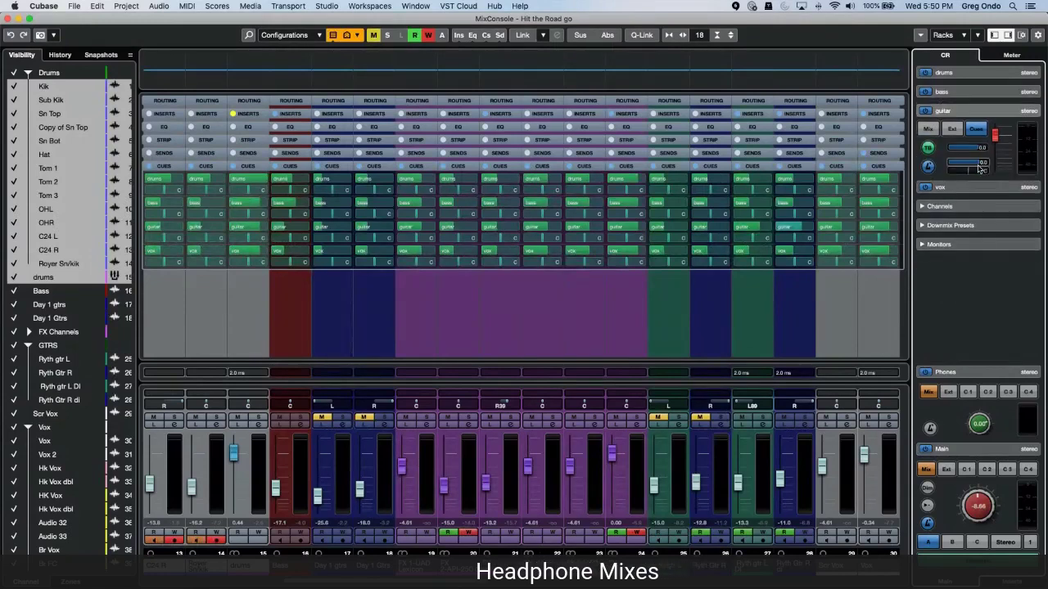
pyautogui.click(982, 92)
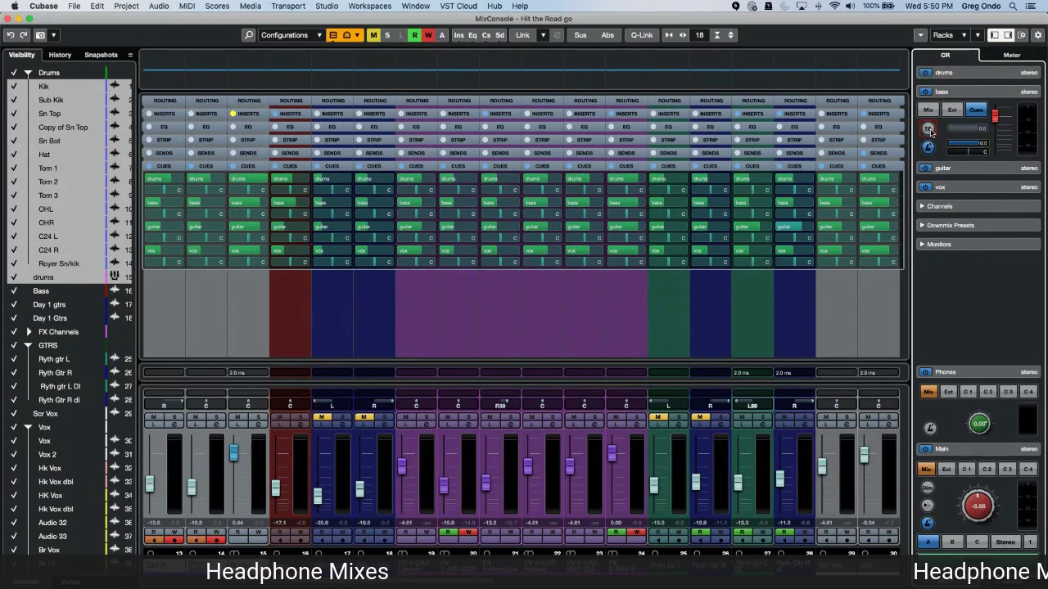
pyautogui.click(928, 130)
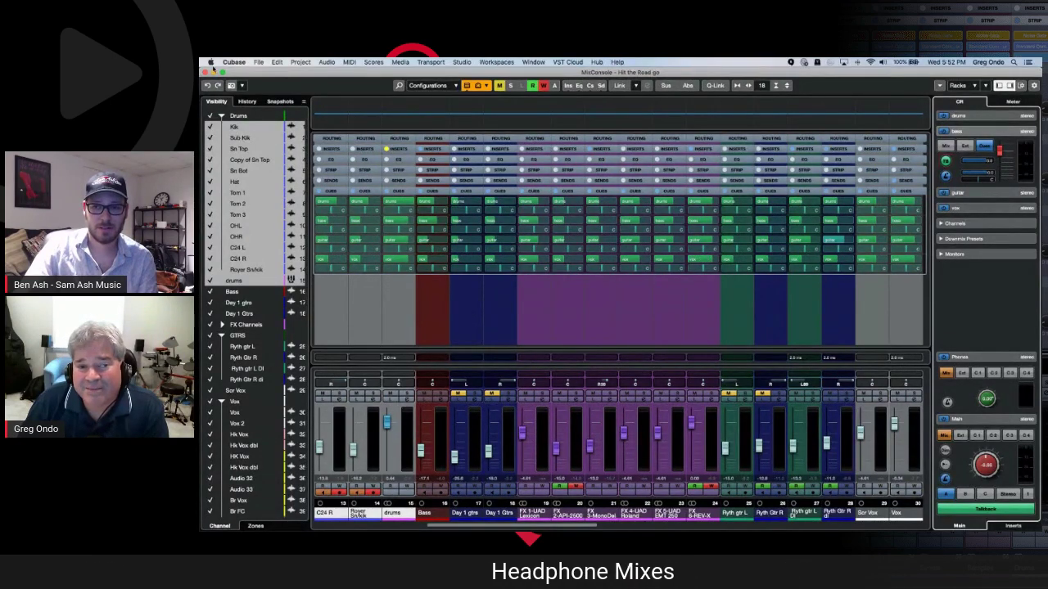
# Return to the project window, then open and activate the recent 12-6-10 vod project
pyautogui.press('F3')
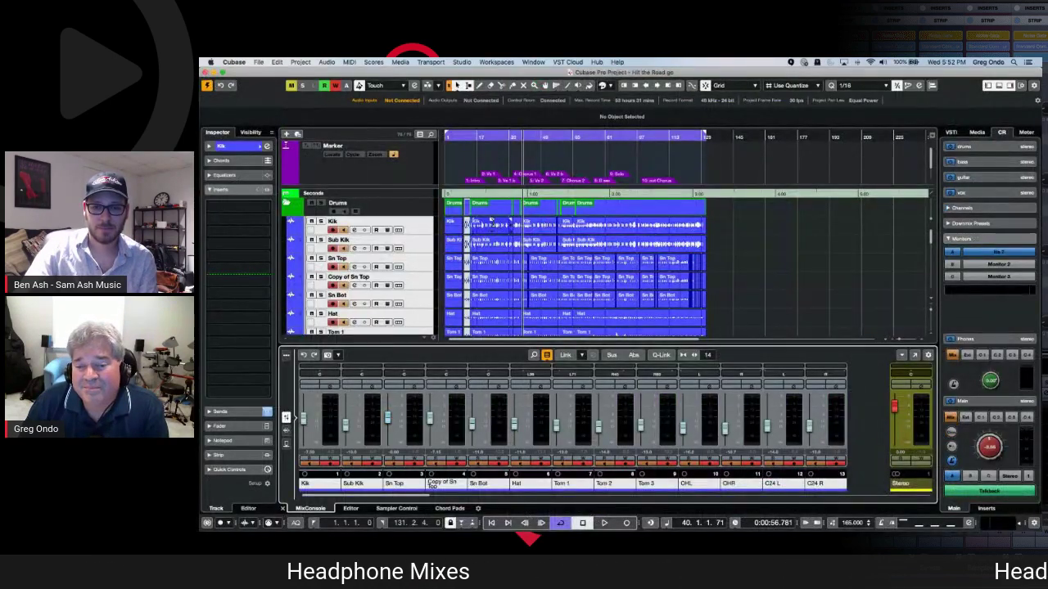
pyautogui.click(260, 63)
pyautogui.moveTo(301, 226)
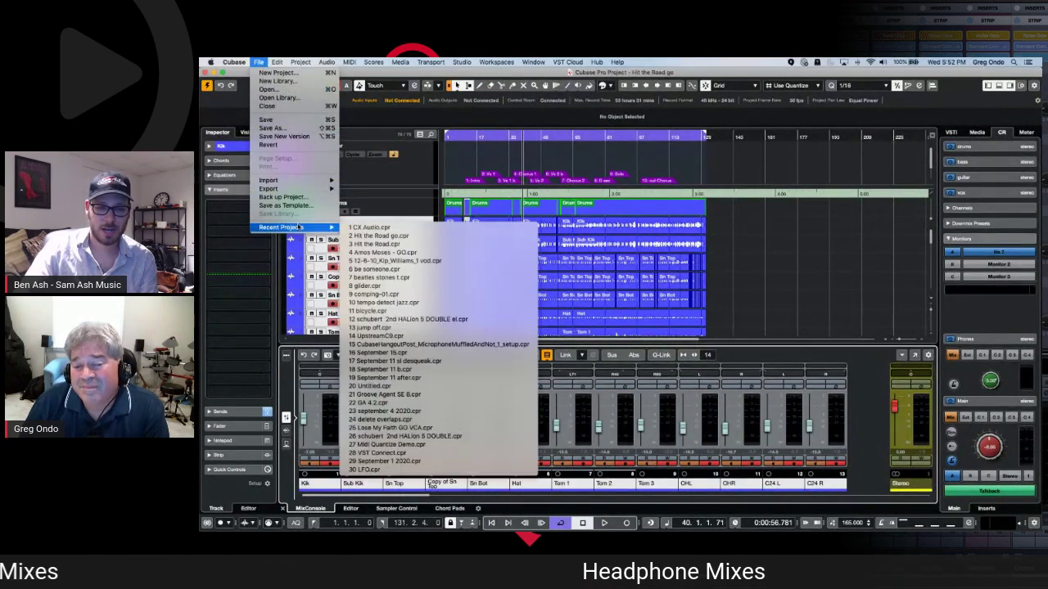
pyautogui.click(405, 261)
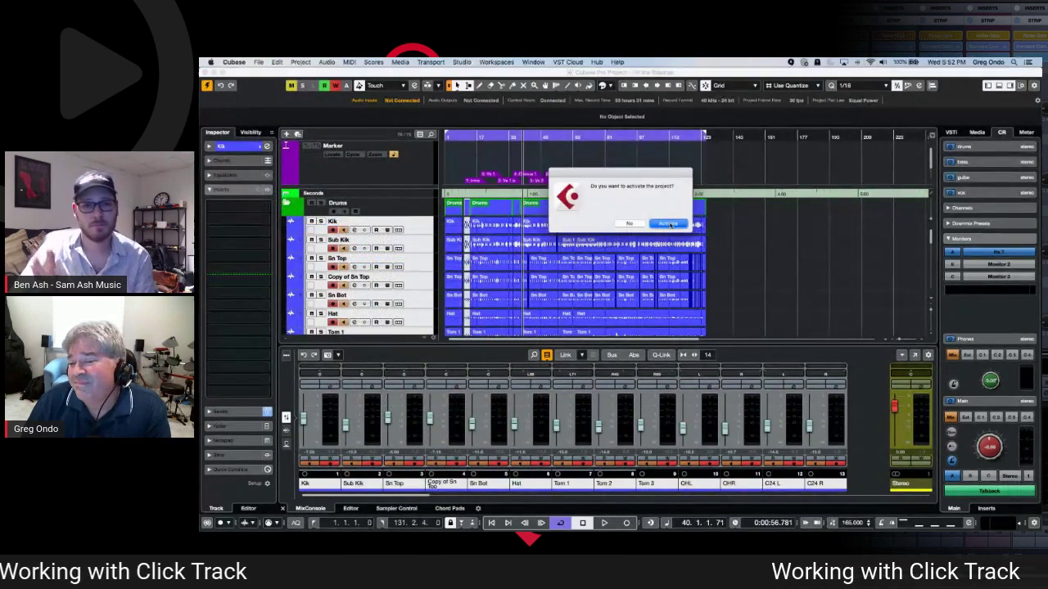
pyautogui.click(669, 224)
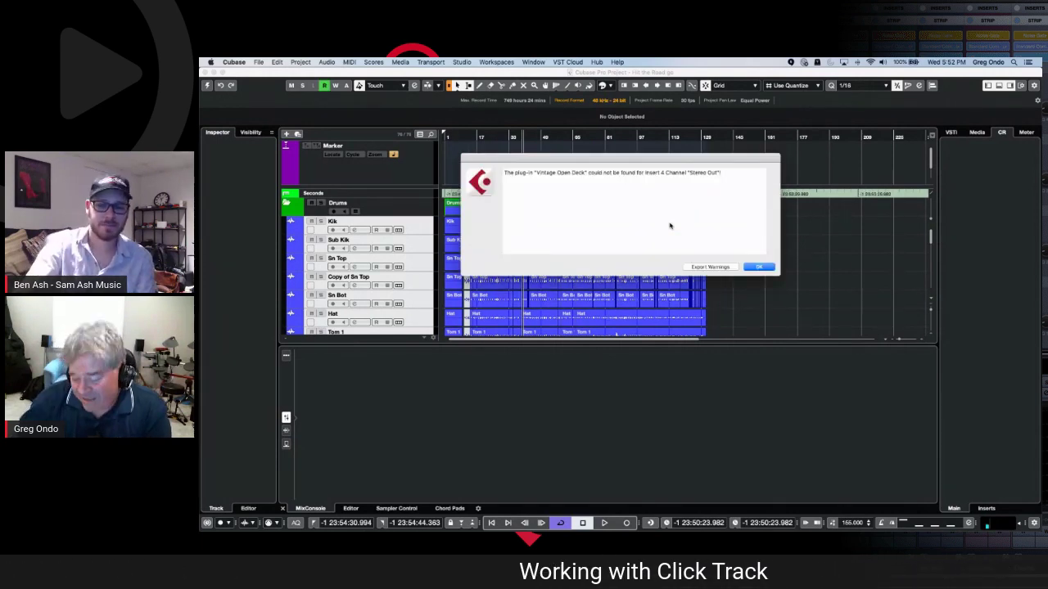
pyautogui.click(760, 268)
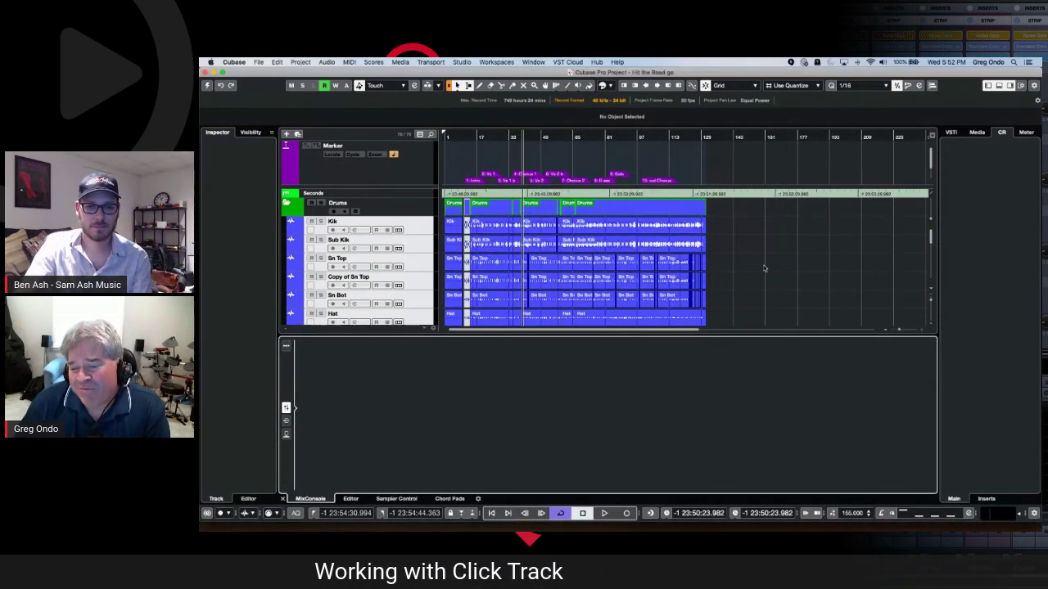
# Play the song from the start of the recorded tracks with talkback off and raise the Control Room Main level to -0.70
pyautogui.moveTo(598, 135); pyautogui.dragTo(590, 99)
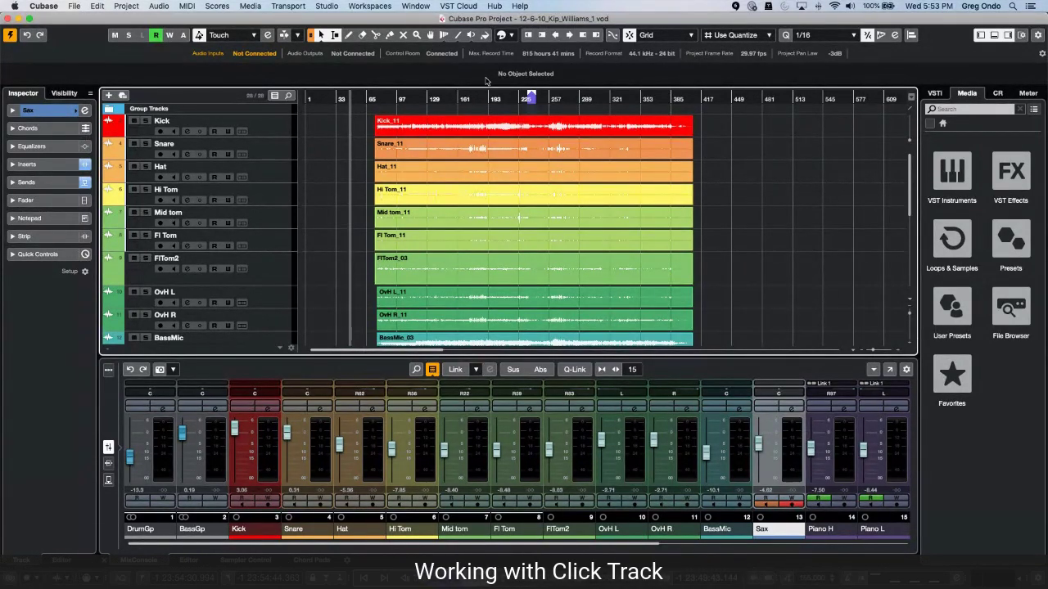
pyautogui.click(370, 97)
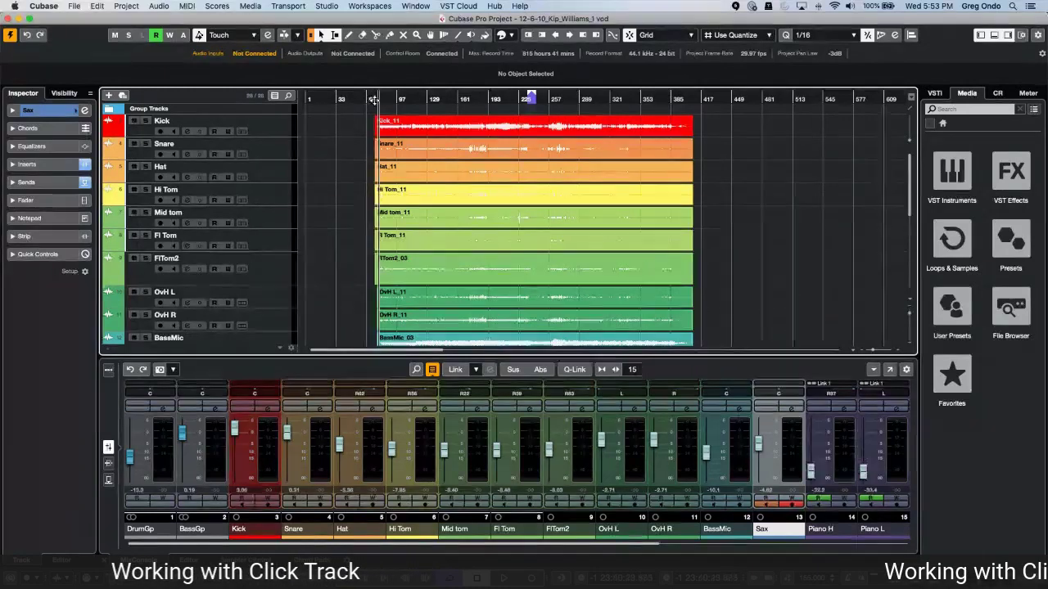
pyautogui.click(997, 94)
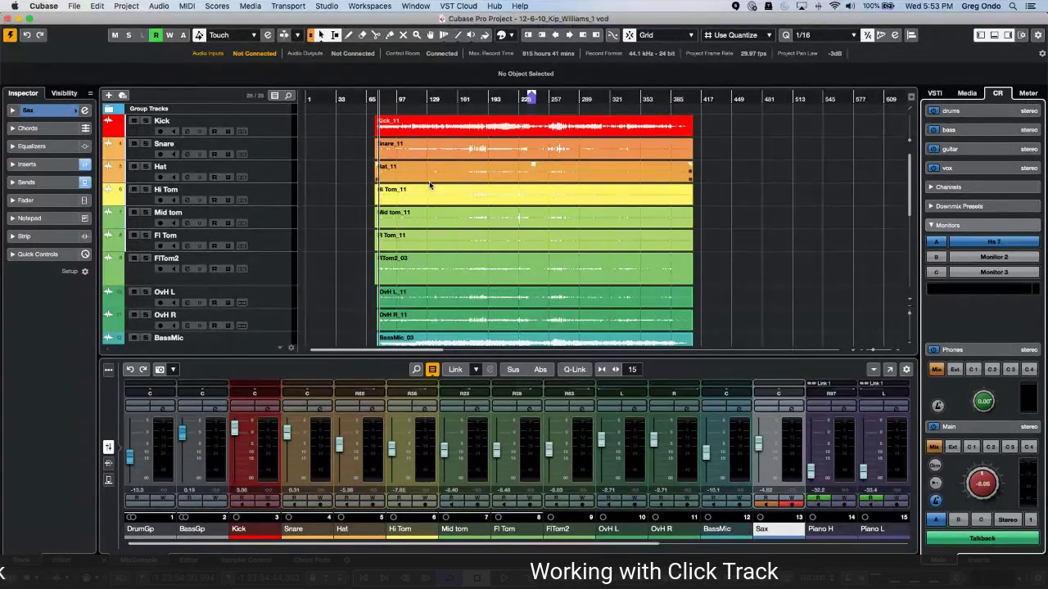
pyautogui.press('space')
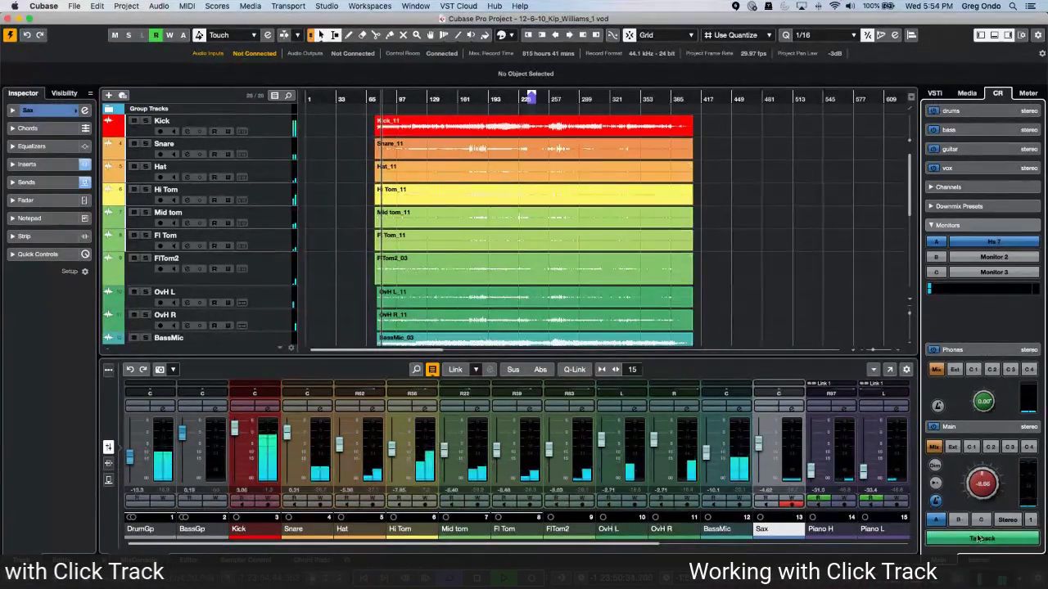
pyautogui.moveTo(983, 479); pyautogui.dragTo(986, 470)
pyautogui.scroll(3, 986, 470)
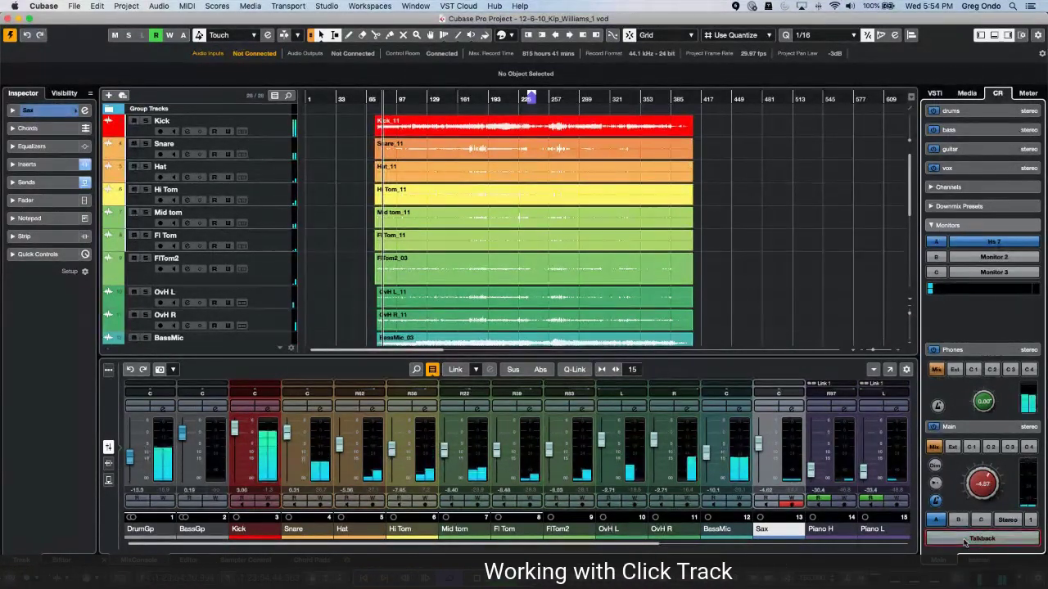
pyautogui.scroll(2, 987, 470)
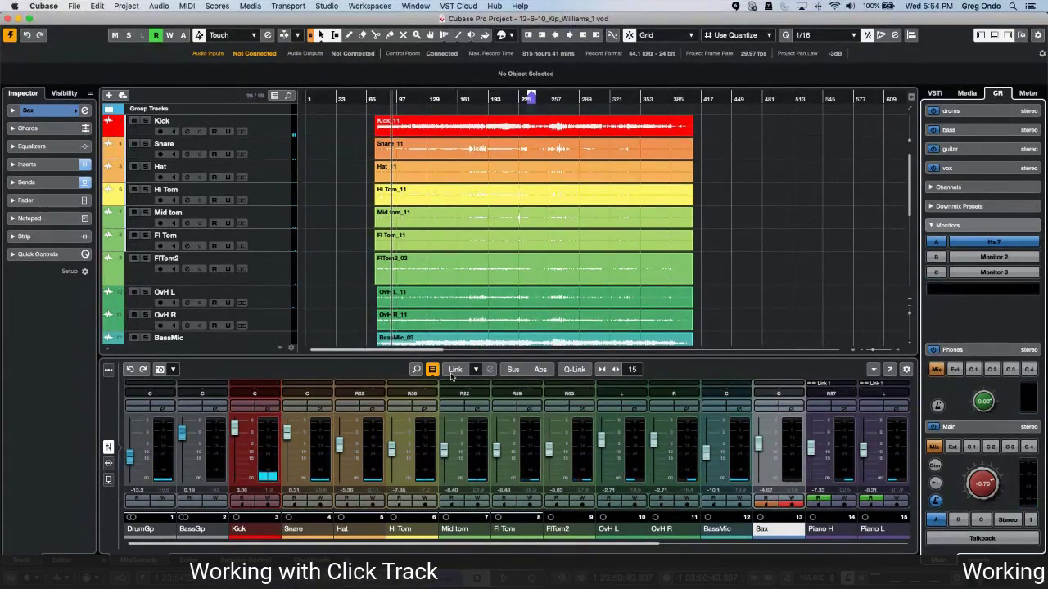
# Analyze the OvH R_11 overhead event with Tempo Detection to generate a tempo map for the project
pyautogui.click(402, 319)
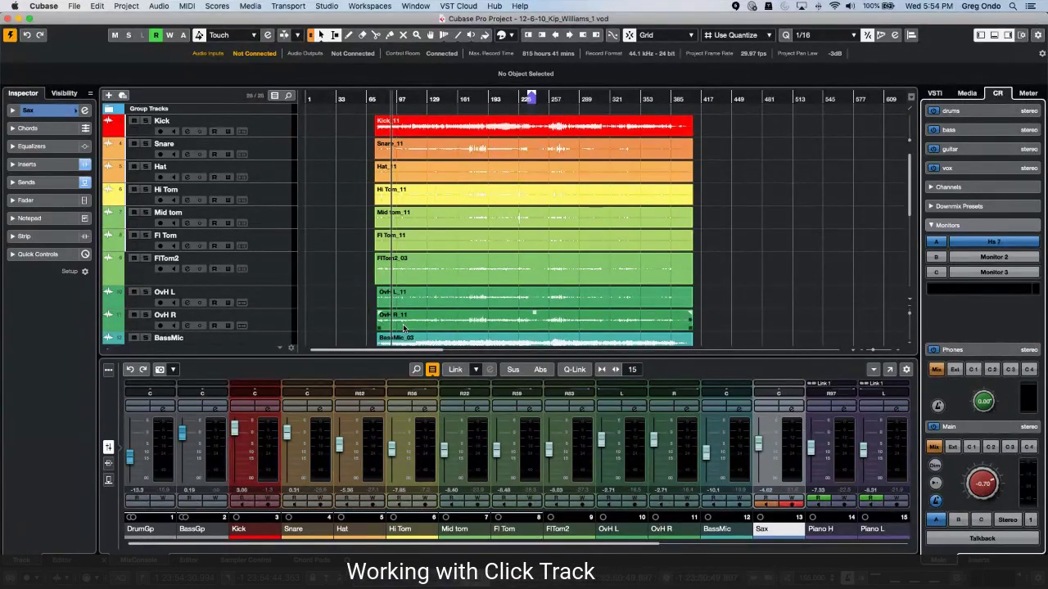
pyautogui.click(403, 328)
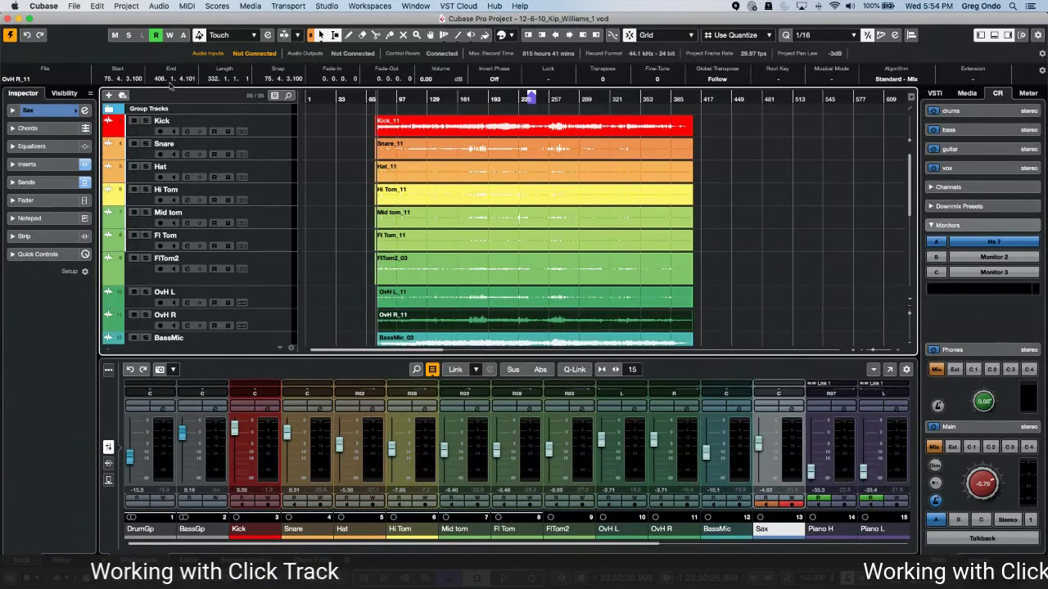
pyautogui.click(126, 5)
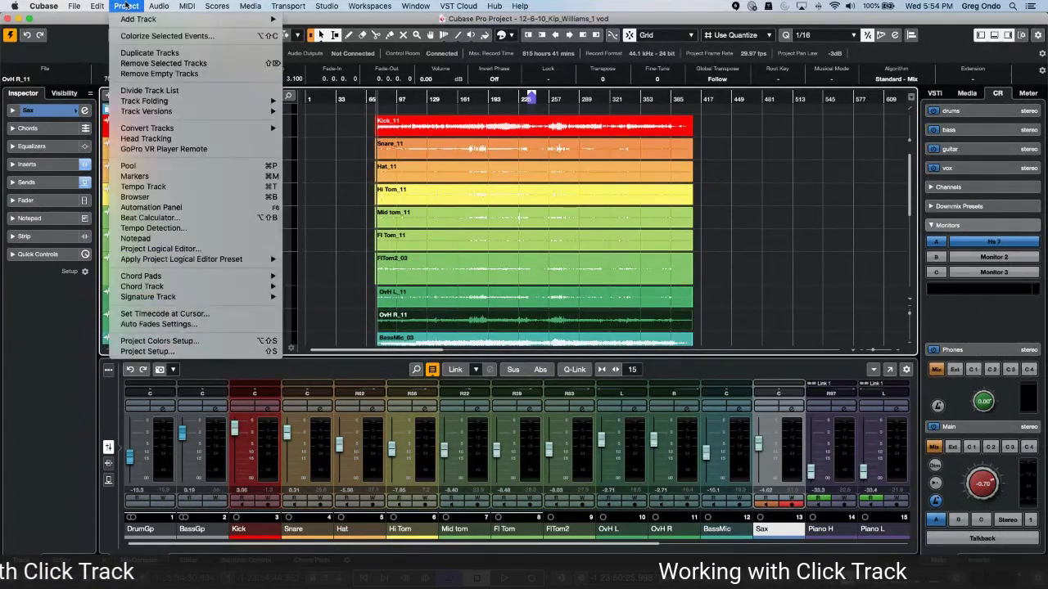
pyautogui.click(151, 230)
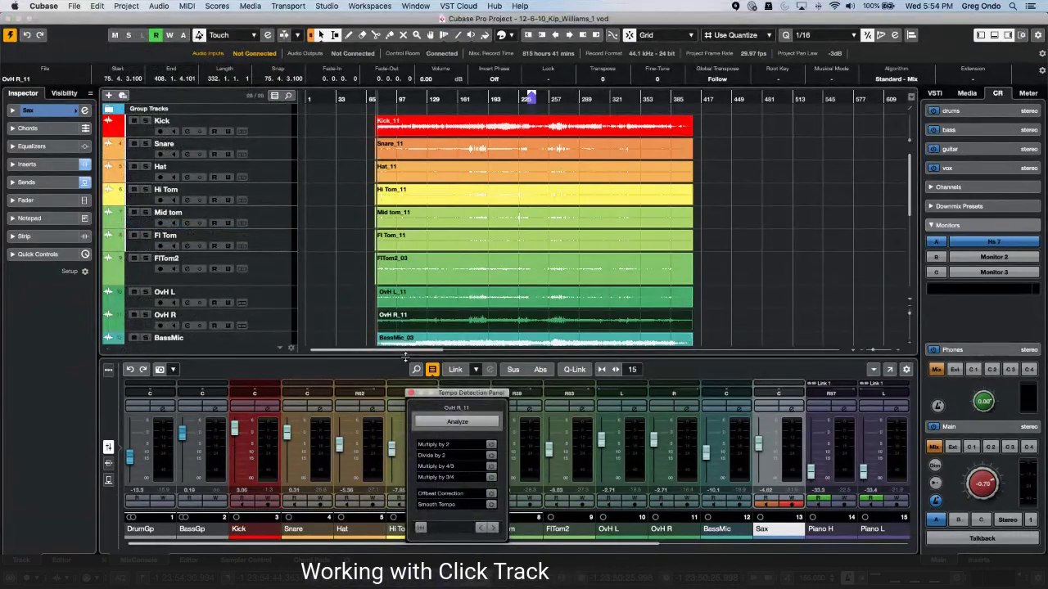
pyautogui.click(455, 421)
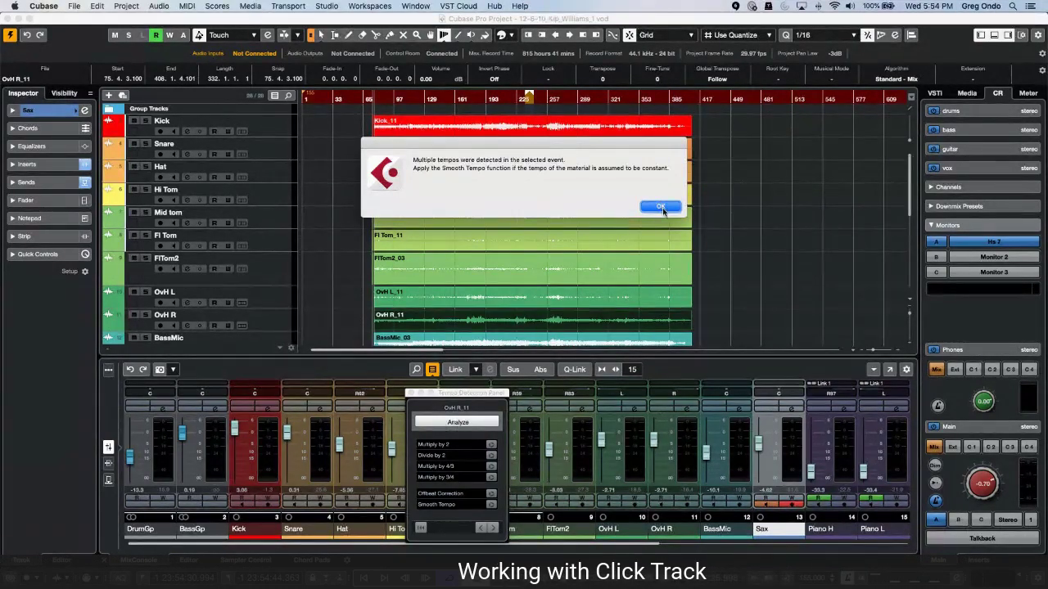
pyautogui.click(661, 207)
# Examine the generated Signature and Tempo tracks and play the song with the detected tempo map
pyautogui.scroll(-3, 667, 205)
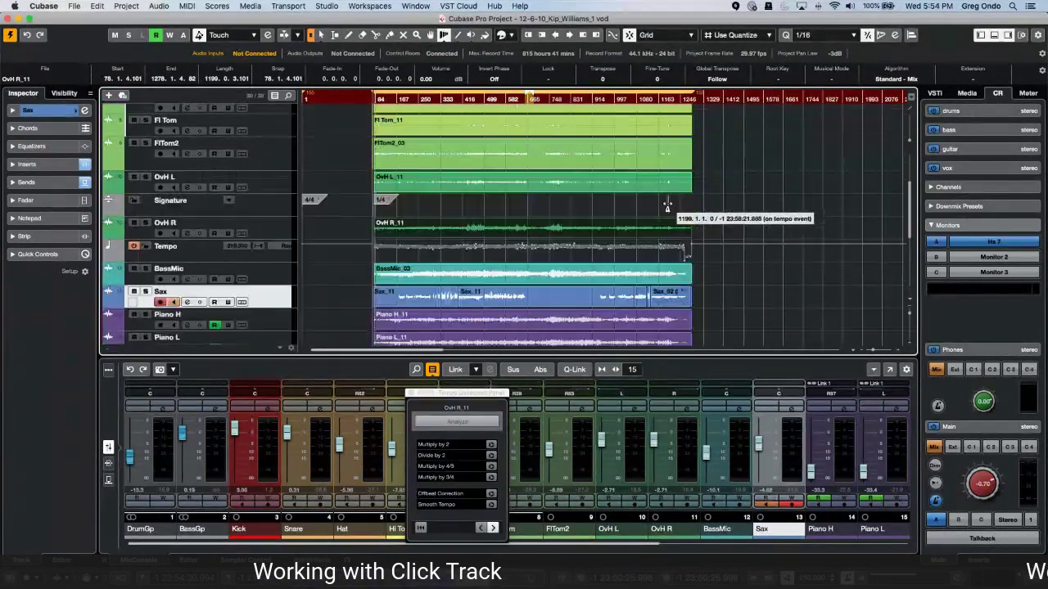
pyautogui.scroll(-4, 667, 205)
pyautogui.scroll(10, 667, 204)
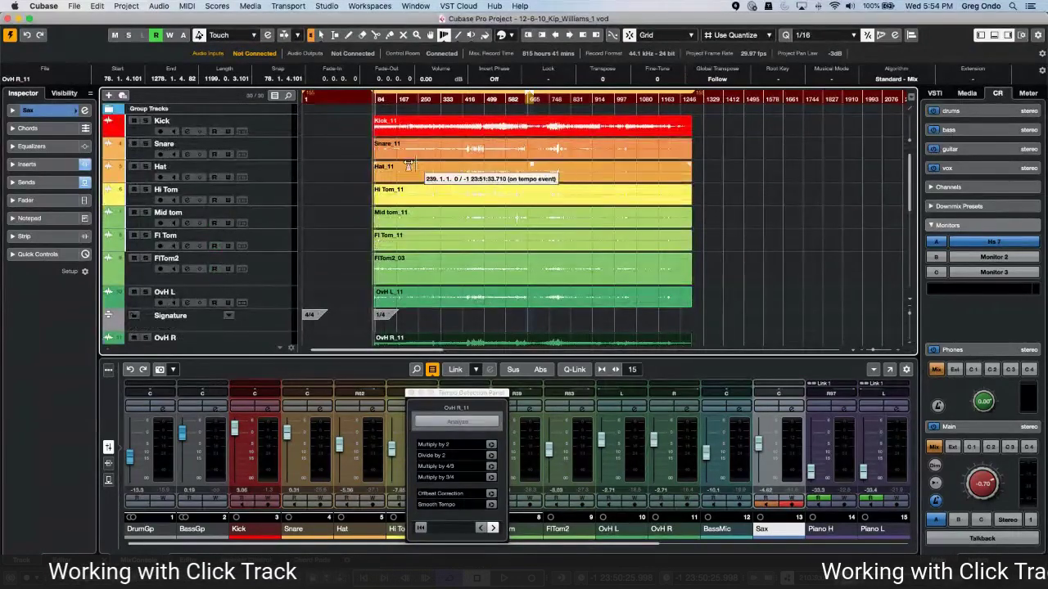
pyautogui.scroll(-3, 325, 141)
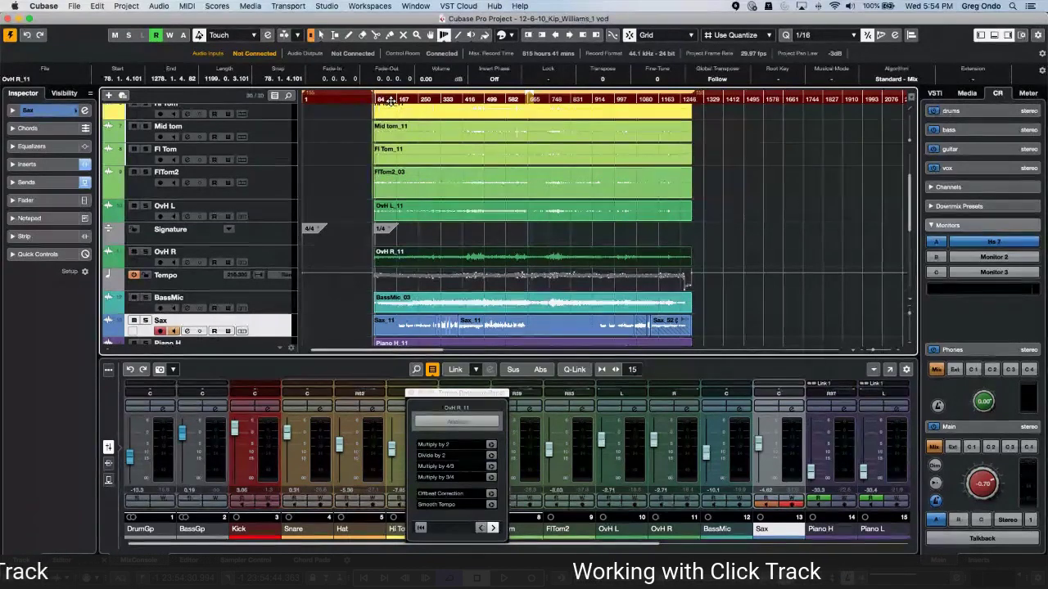
pyautogui.press('space')
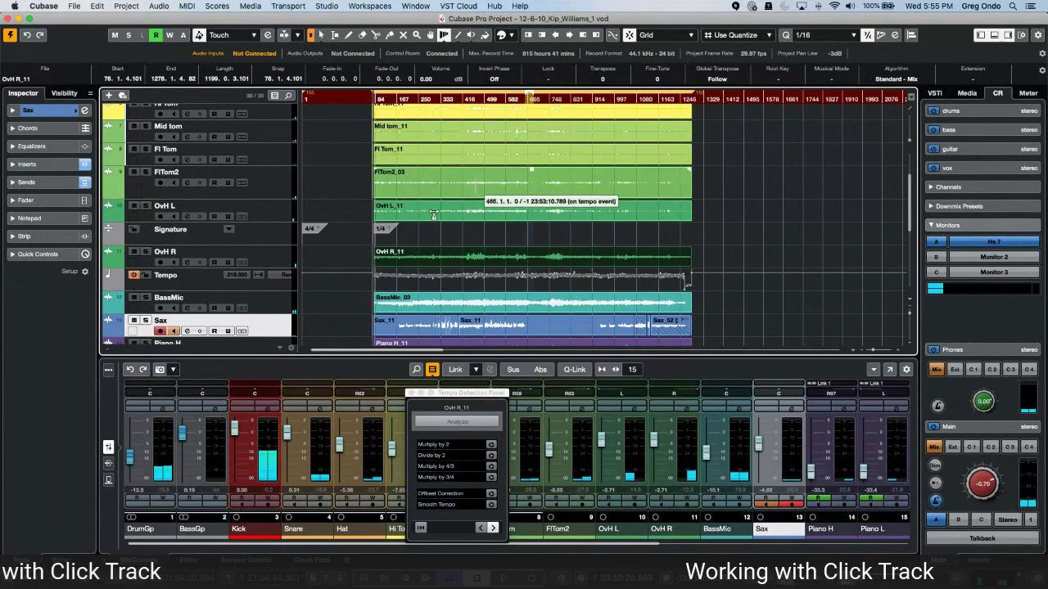
# Move the Signature and Tempo tracks to the top of the track list, above the Group Tracks folder
pyautogui.moveTo(235, 231); pyautogui.dragTo(268, 111)
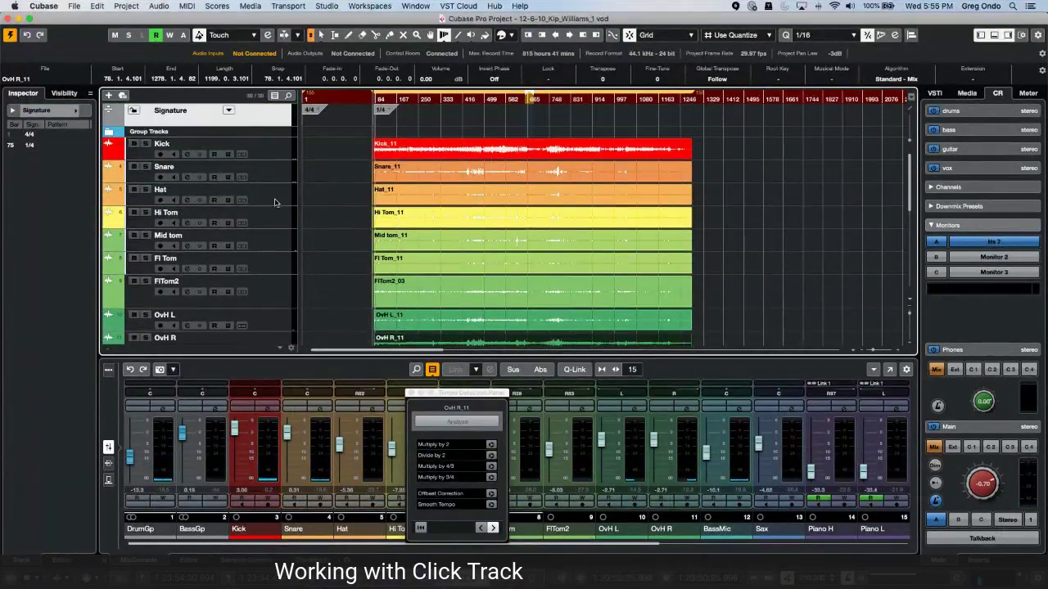
pyautogui.scroll(-5, 323, 209)
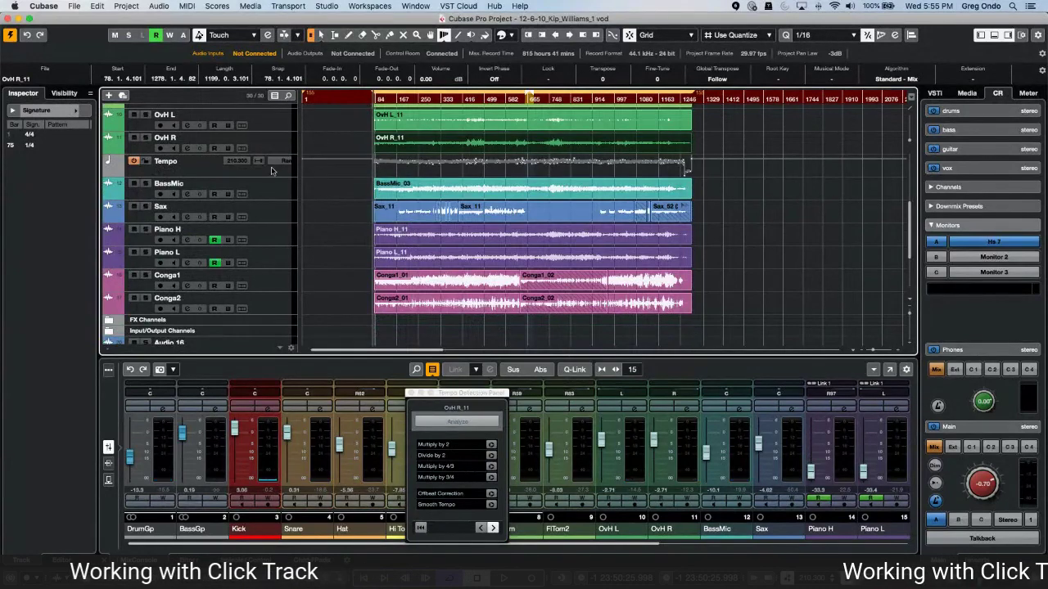
pyautogui.click(201, 164)
pyautogui.scroll(2, 215, 131)
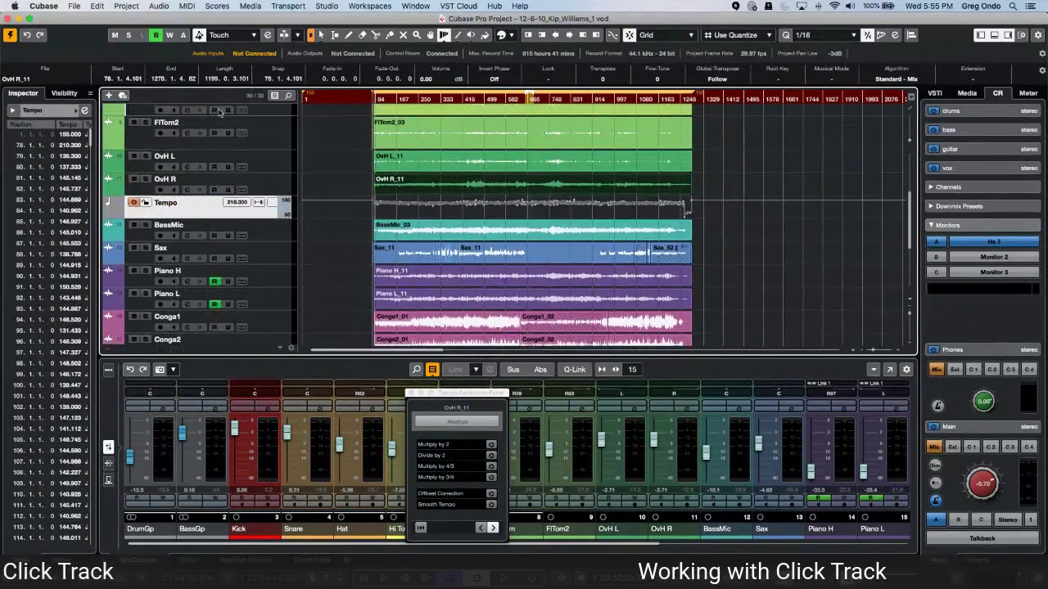
pyautogui.scroll(5, 219, 112)
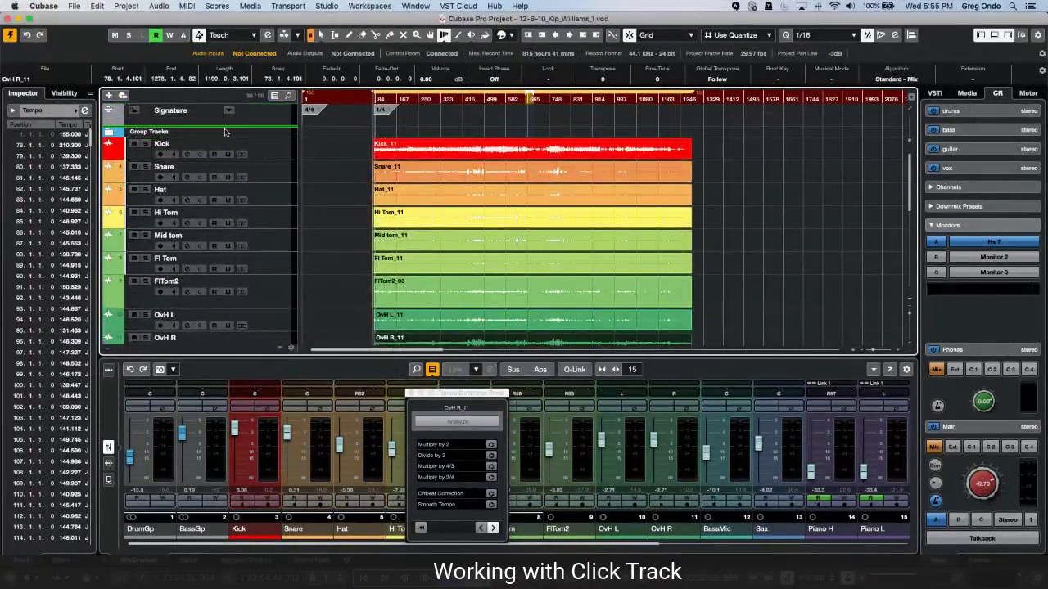
pyautogui.scroll(1, 226, 131)
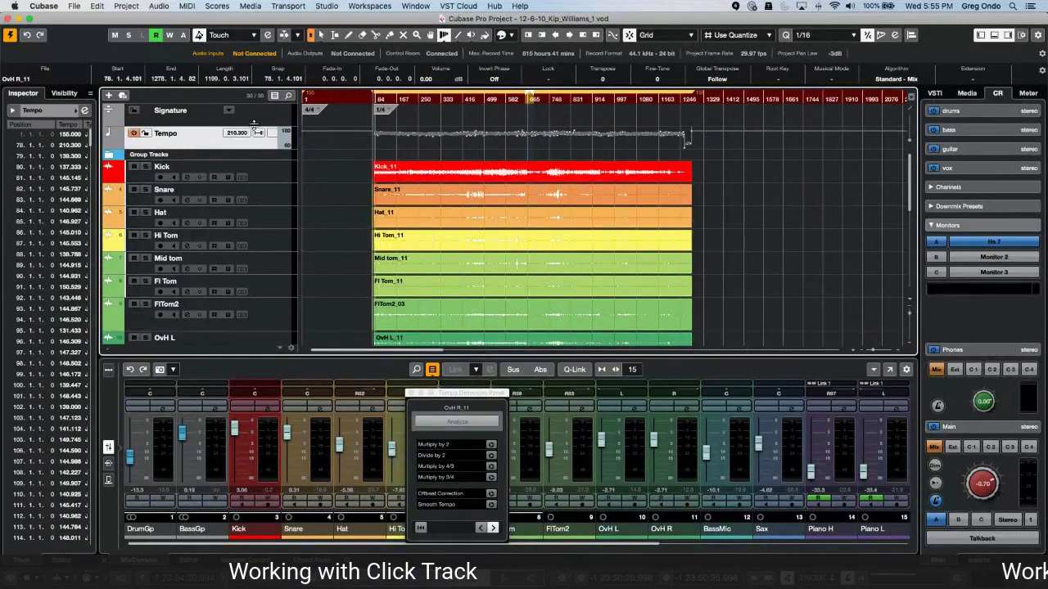
# Inspect the tempo events at the start of the song up close and play from bar 79
pyautogui.scroll(6, 371, 139)
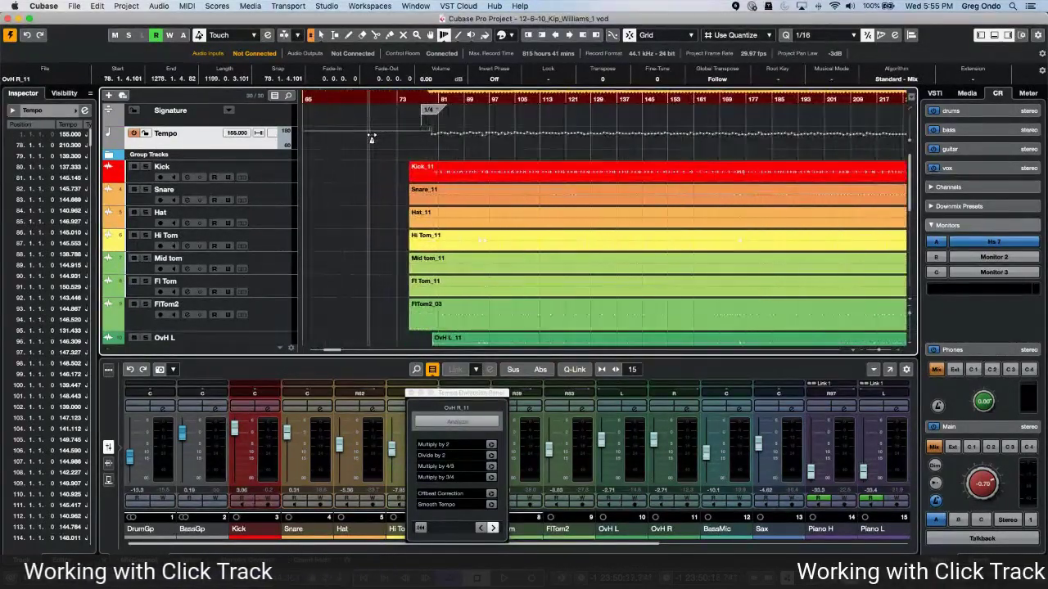
pyautogui.scroll(3, 371, 140)
pyautogui.scroll(2, 463, 189)
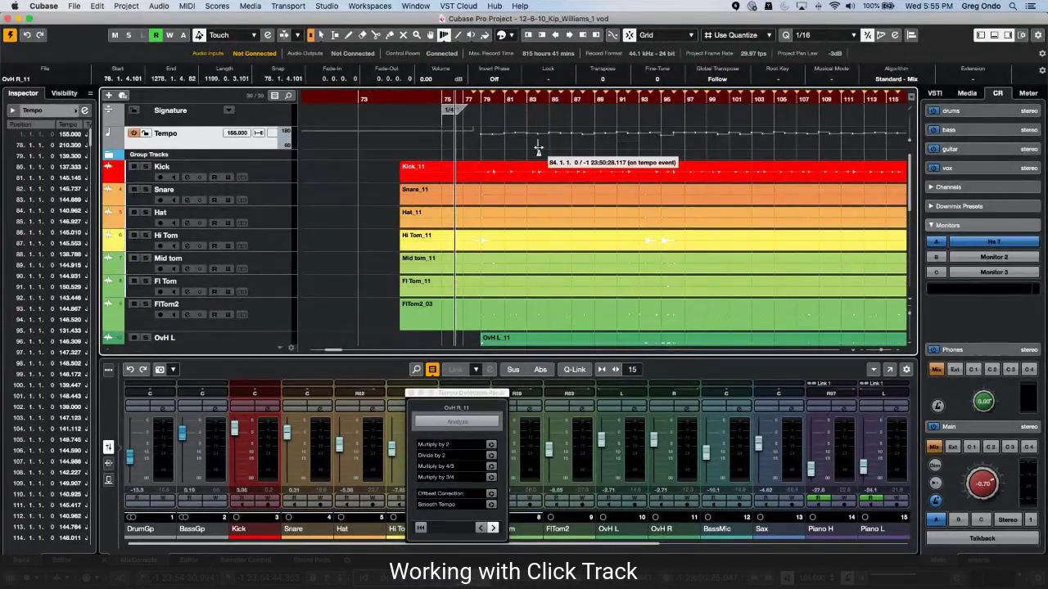
pyautogui.press('space')
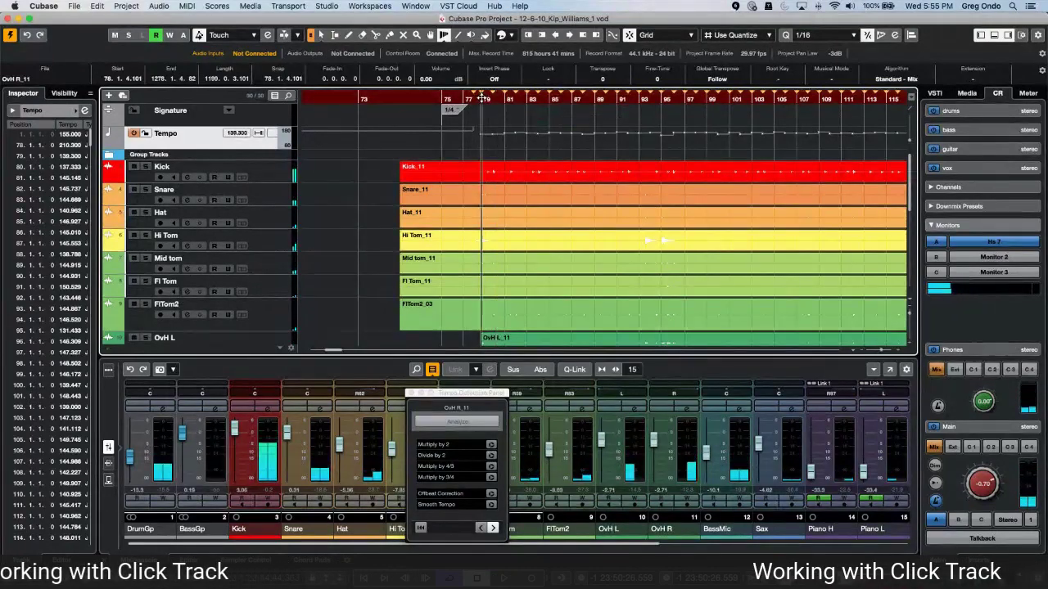
# Choose the Draw tool for the arrangement around bar 79
pyautogui.scroll(2, 481, 112)
pyautogui.rightClick(526, 118)
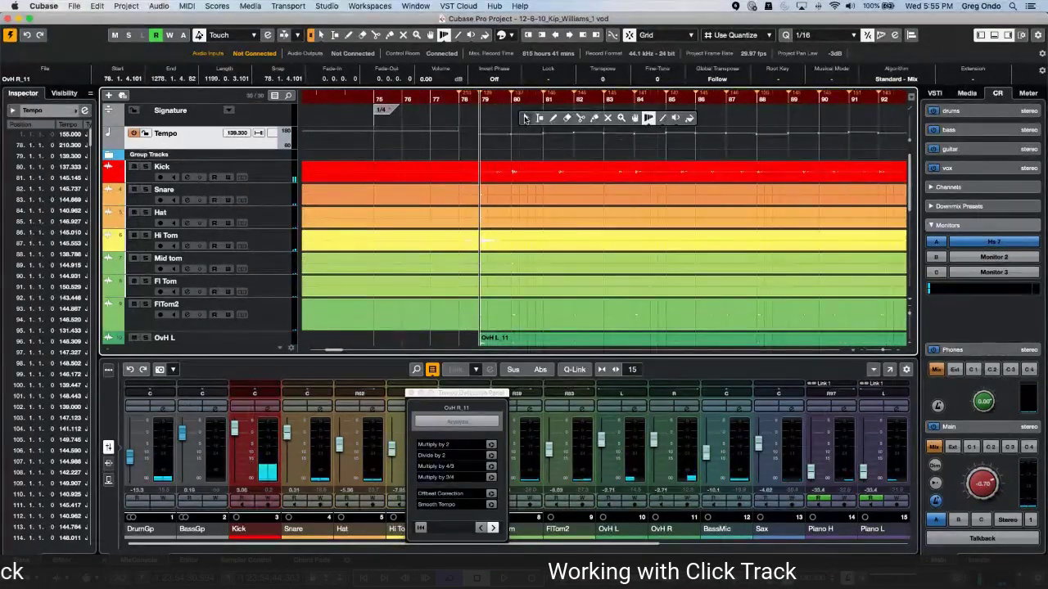
pyautogui.click(553, 119)
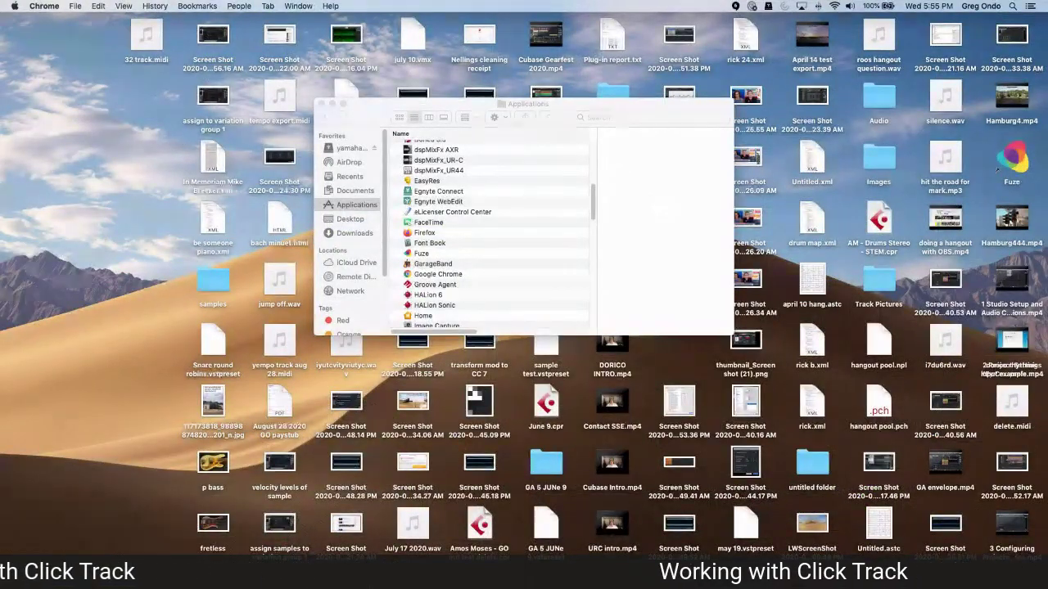
# Relaunch Cubase with the current program preferences and dismiss the crash problem report
pyautogui.moveTo(393, 561)
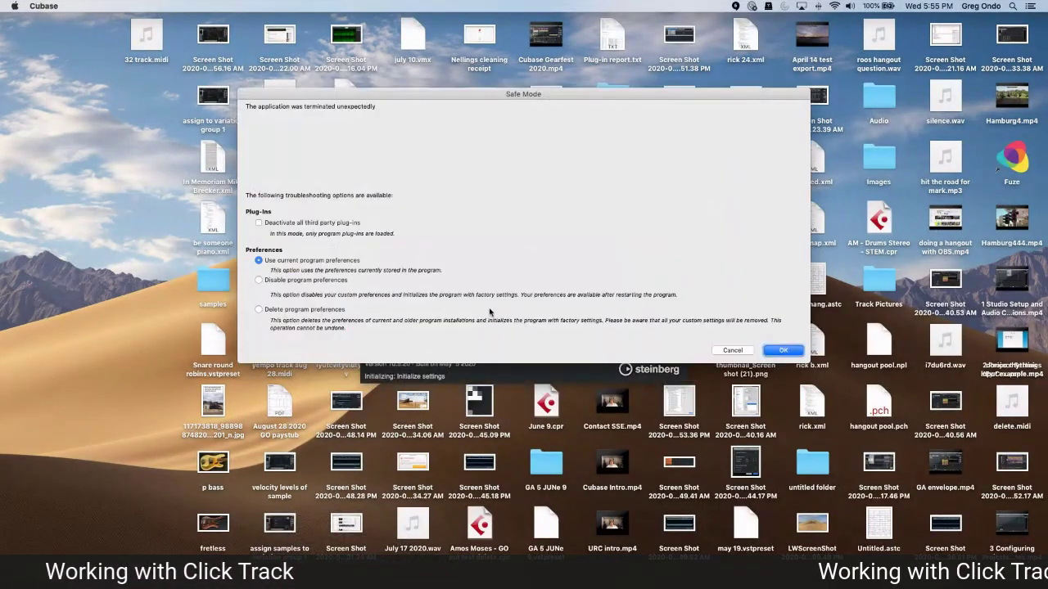
pyautogui.click(775, 351)
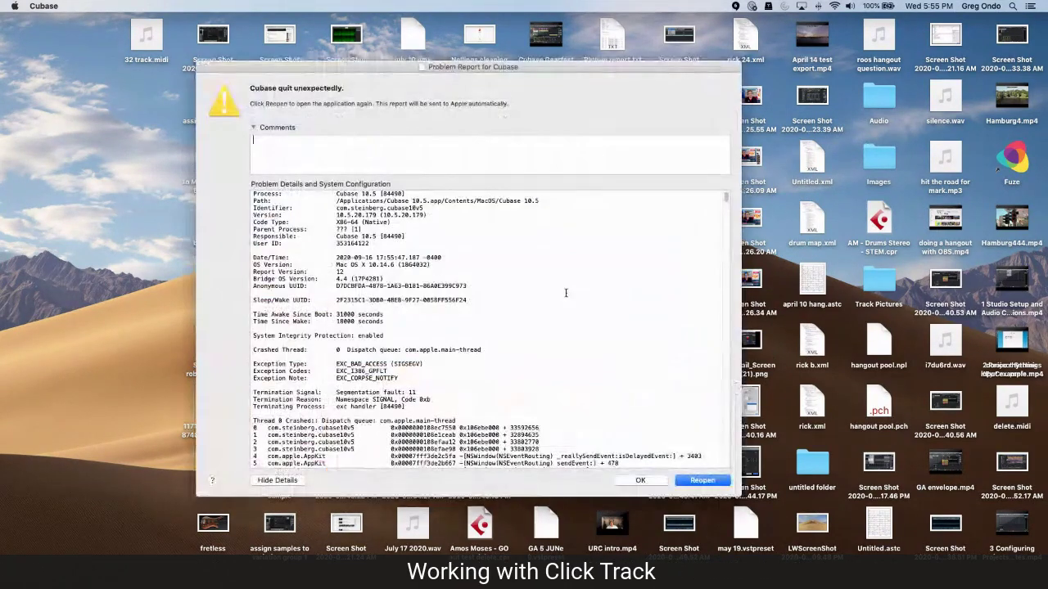
pyautogui.click(656, 481)
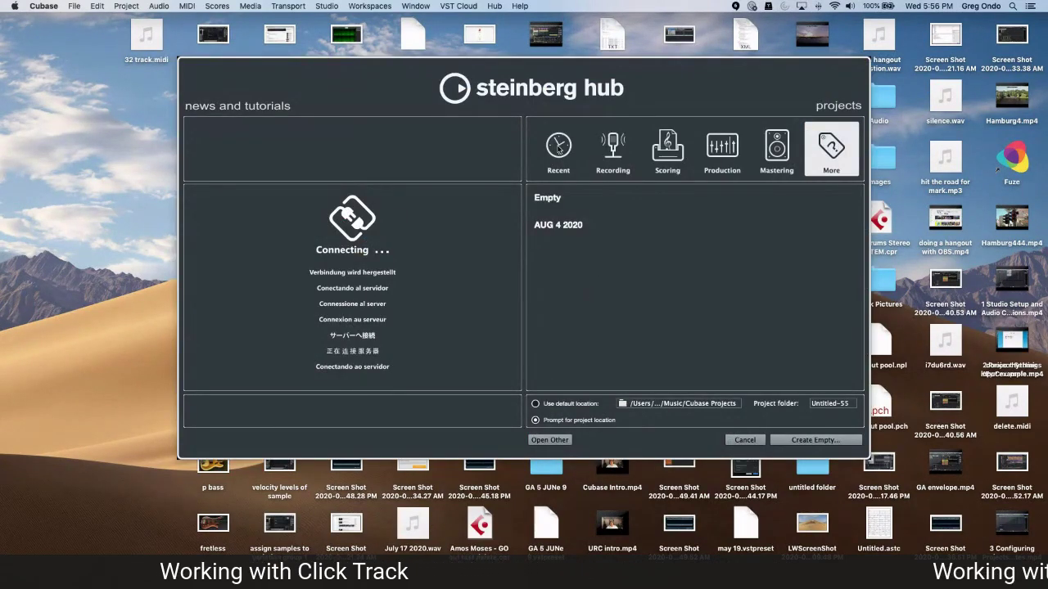
pyautogui.click(559, 149)
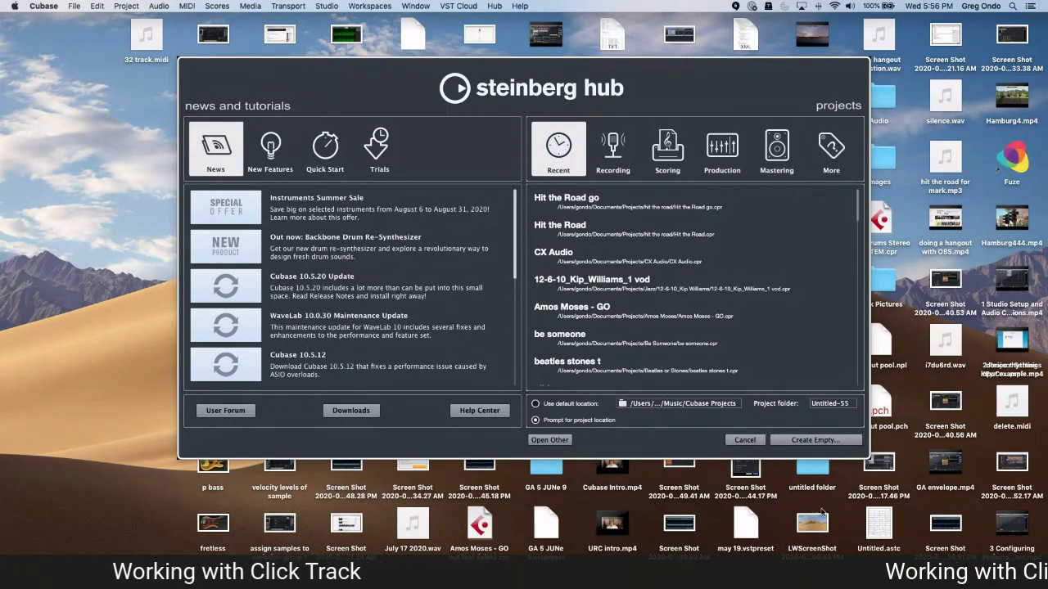
pyautogui.scroll(-5, 594, 351)
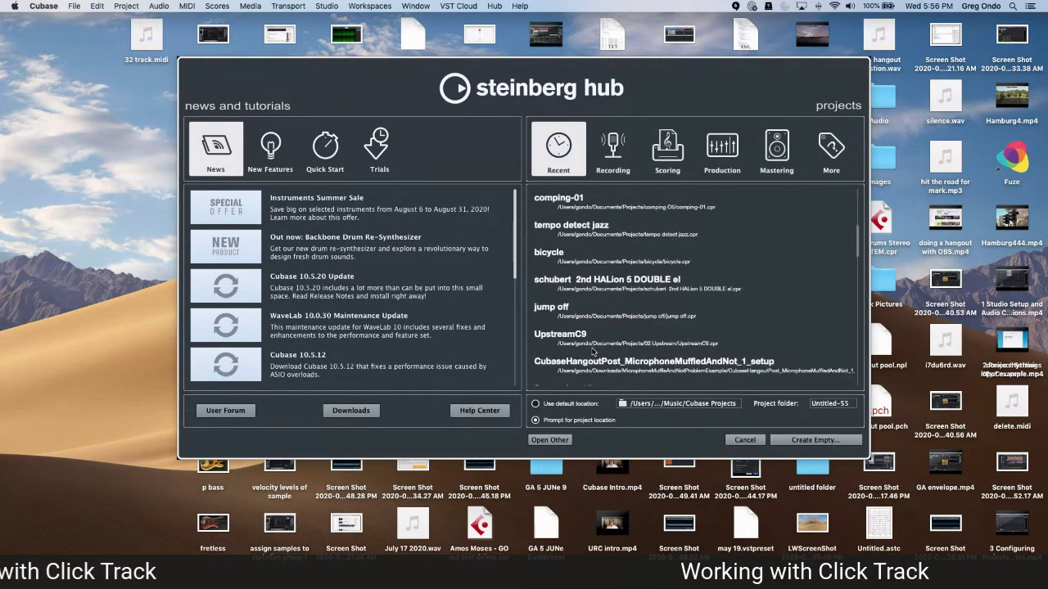
pyautogui.click(745, 440)
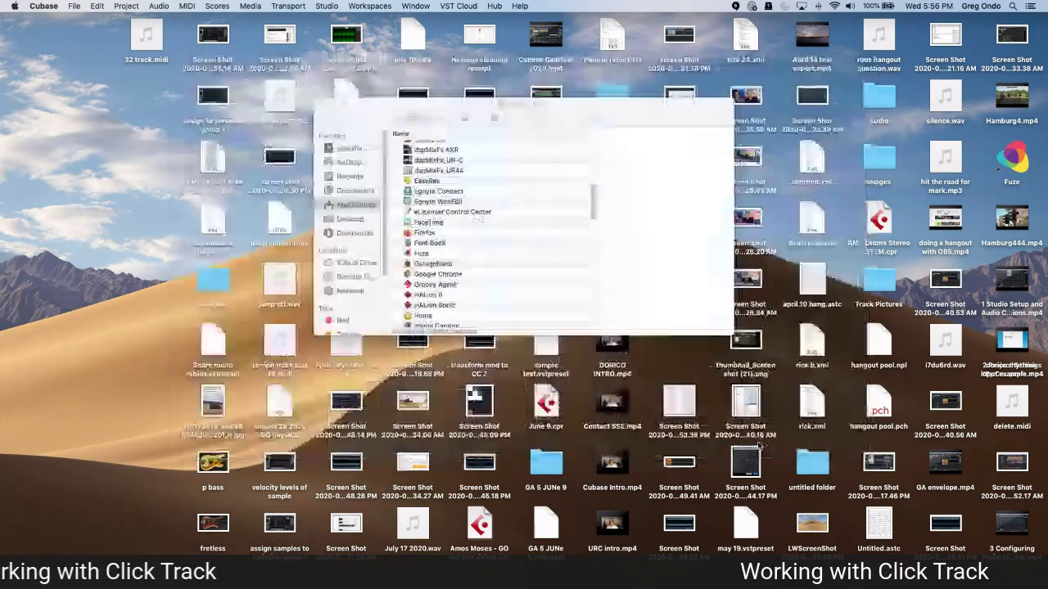
# Start opening an existing project and browse to the Projects folder inside Documents
pyautogui.click(74, 6)
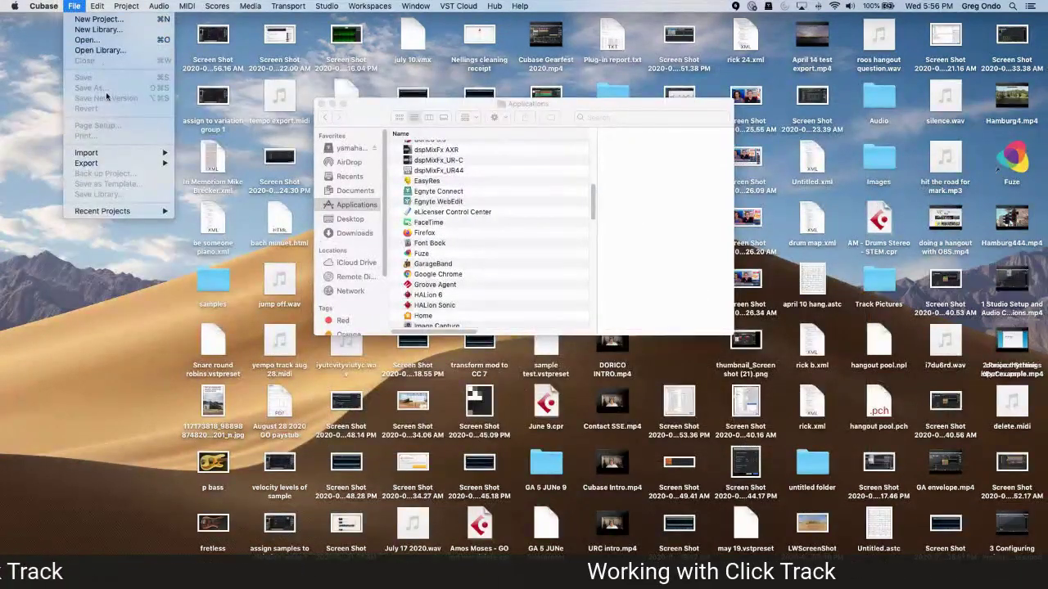
pyautogui.click(86, 39)
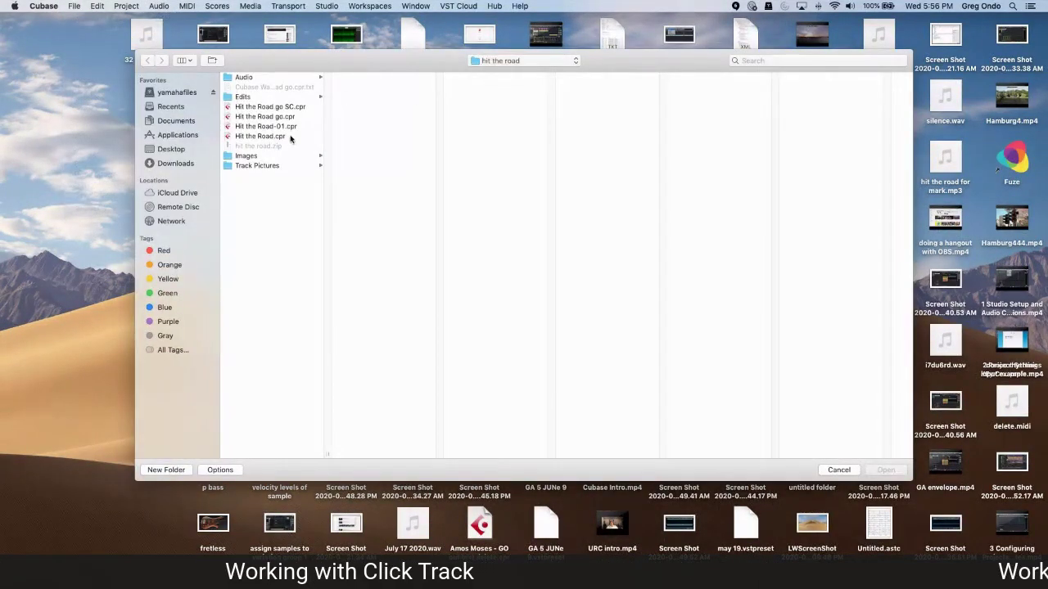
pyautogui.click(489, 60)
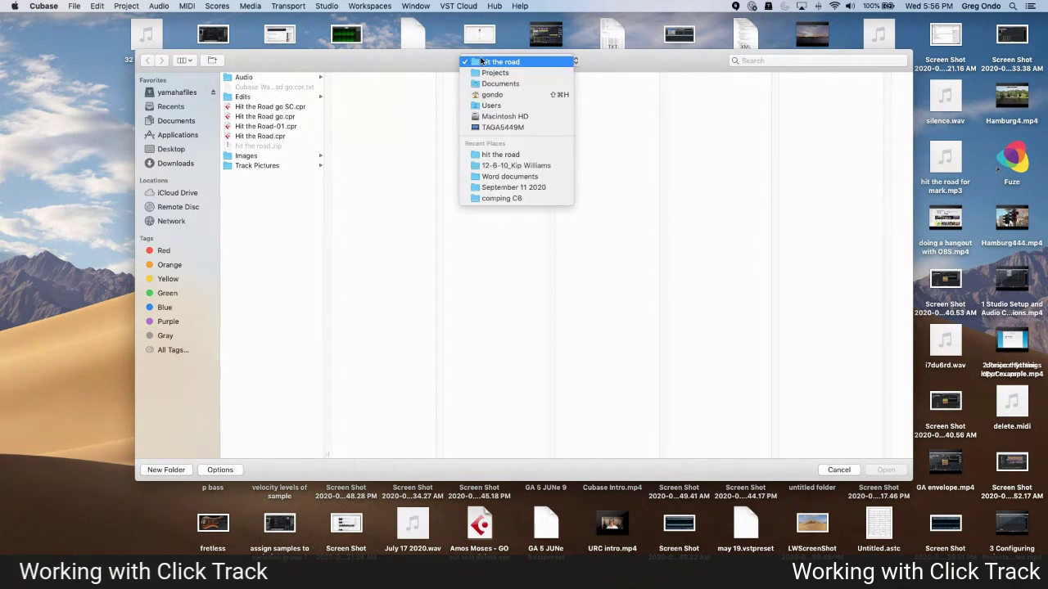
pyautogui.click(494, 61)
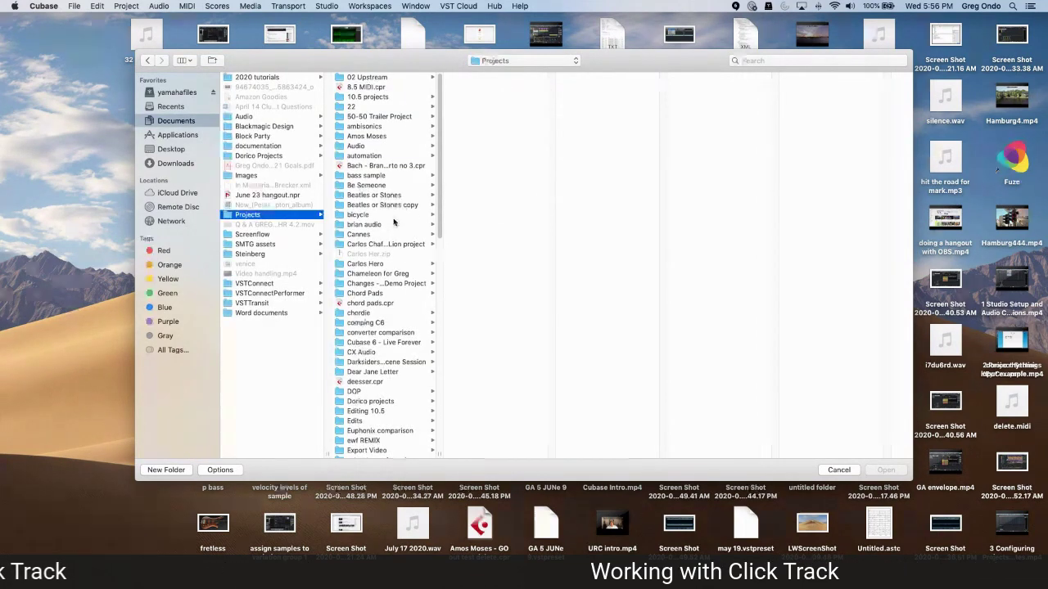
pyautogui.scroll(-3, 393, 320)
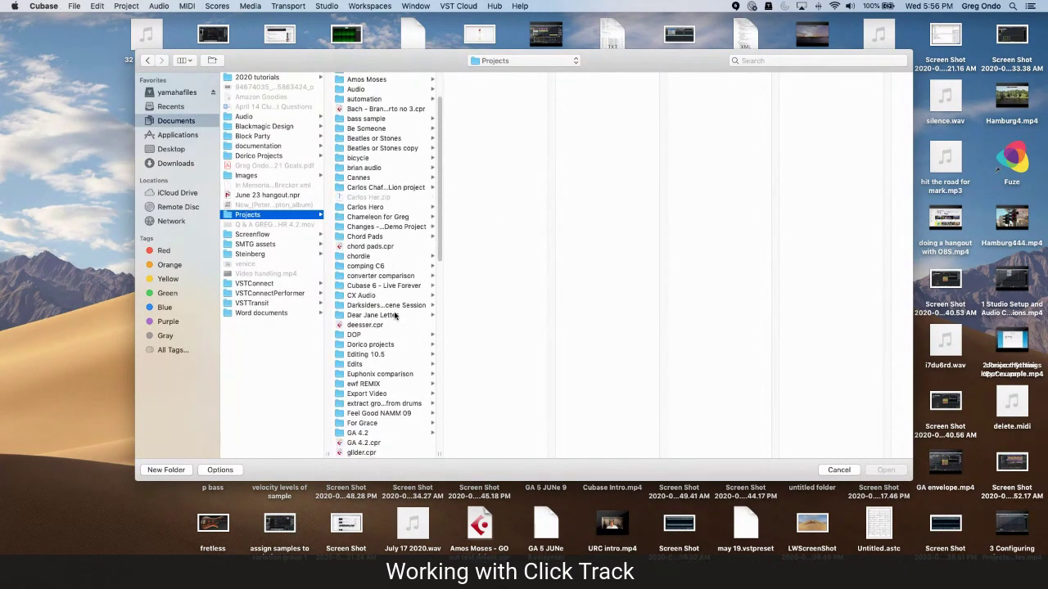
pyautogui.scroll(-3, 394, 316)
pyautogui.scroll(-4, 390, 351)
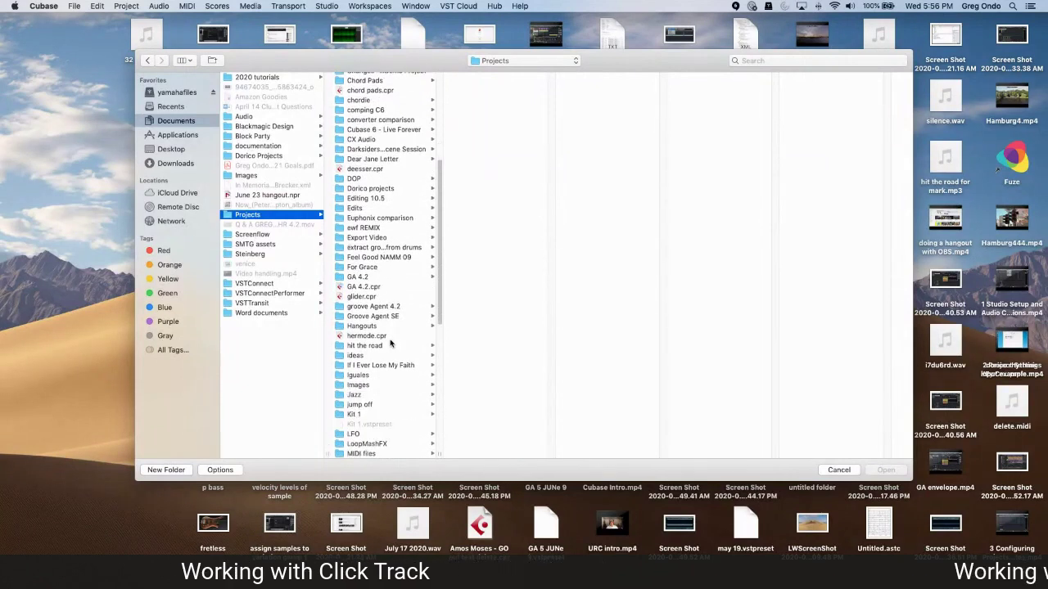
# Open the project file ending in "1 vod" from the 12-6-10 session folder inside Jazz
pyautogui.click(364, 396)
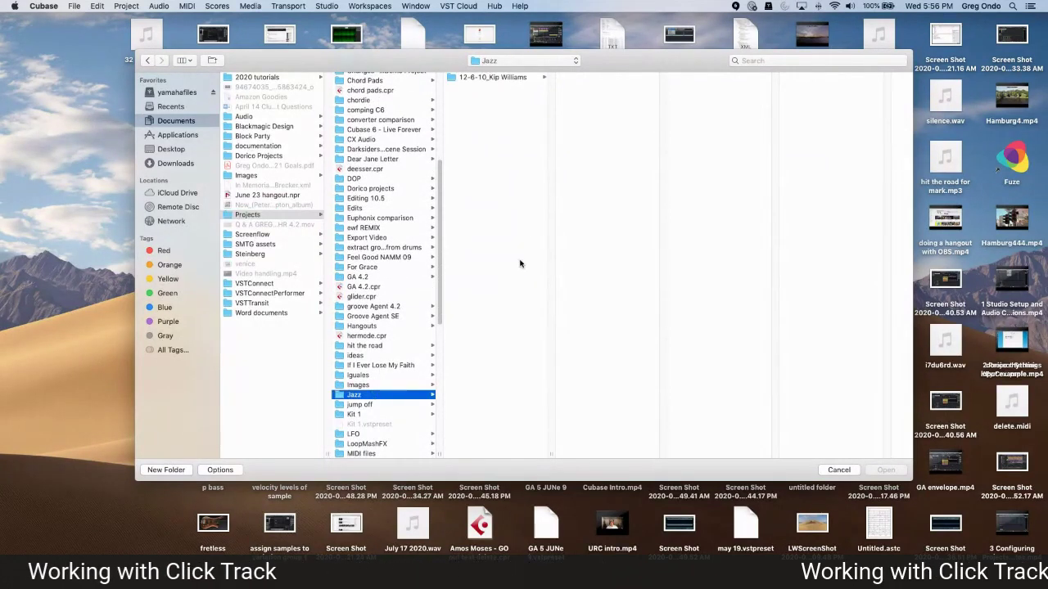
pyautogui.click(499, 76)
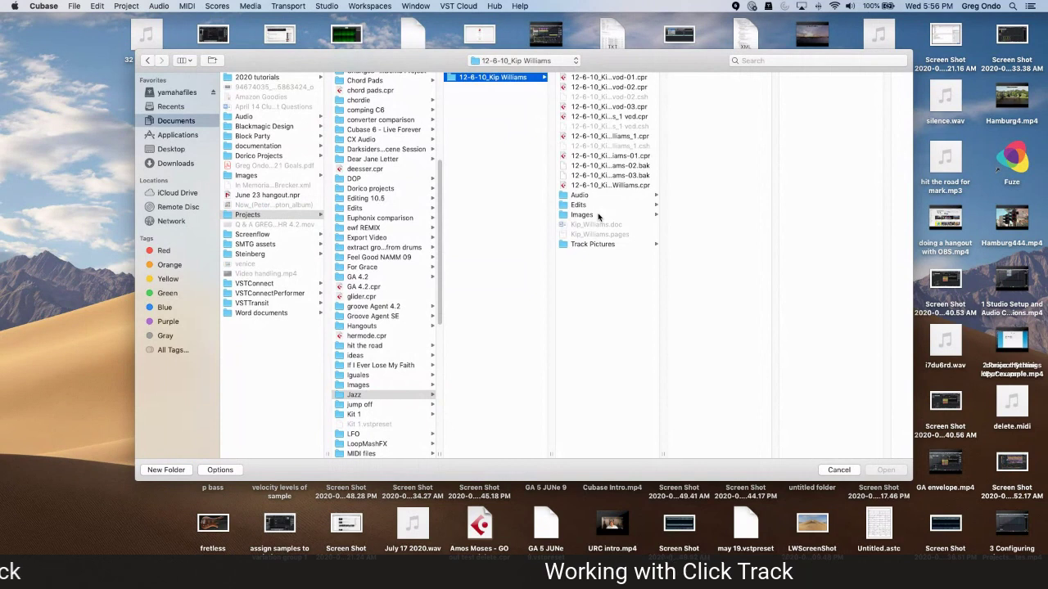
pyautogui.moveTo(664, 451); pyautogui.dragTo(704, 442)
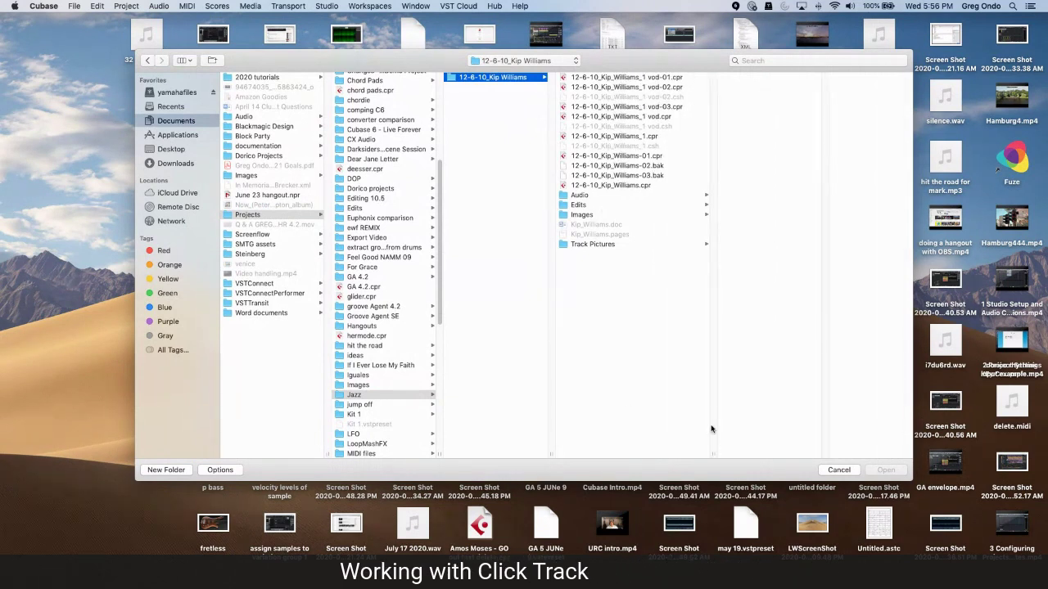
pyautogui.doubleClick(647, 107)
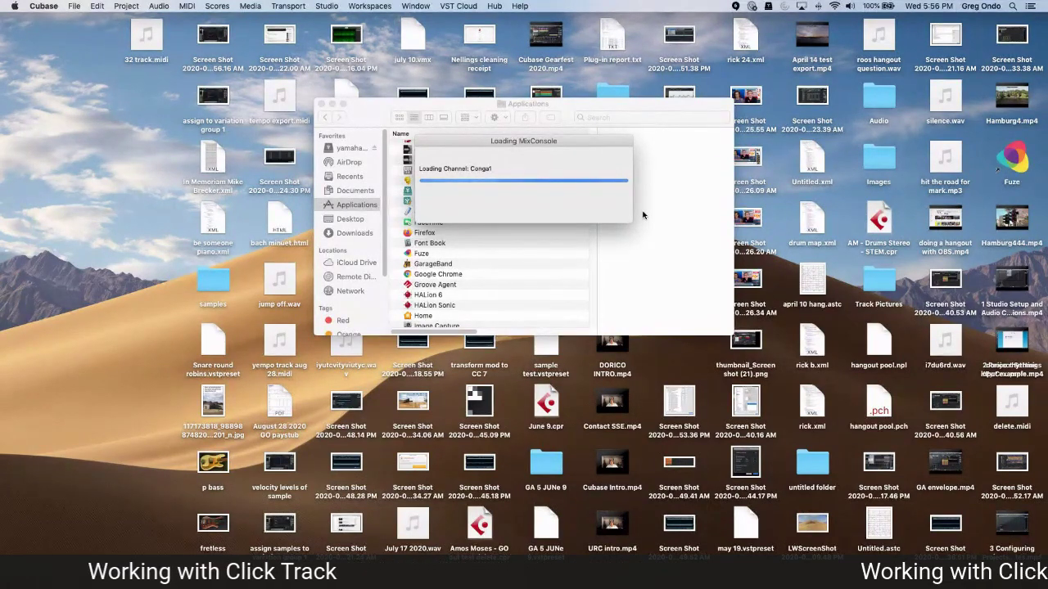
pyautogui.click(696, 261)
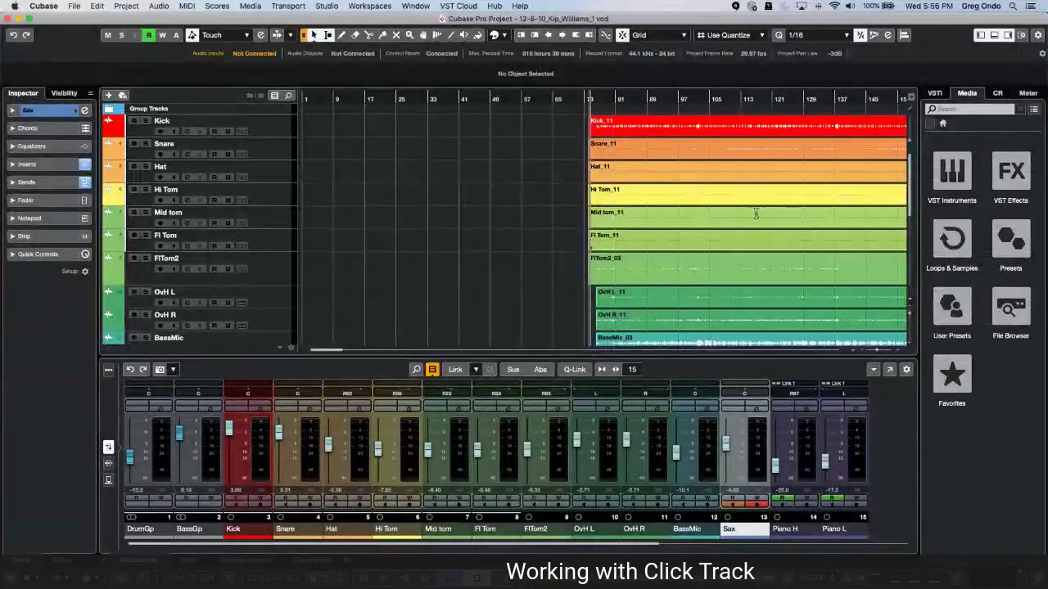
# Analyze the OvH L_11 overhead event with Tempo Detection and close the detection panel
pyautogui.click(552, 98)
pyautogui.press('g')
pyautogui.press('g')
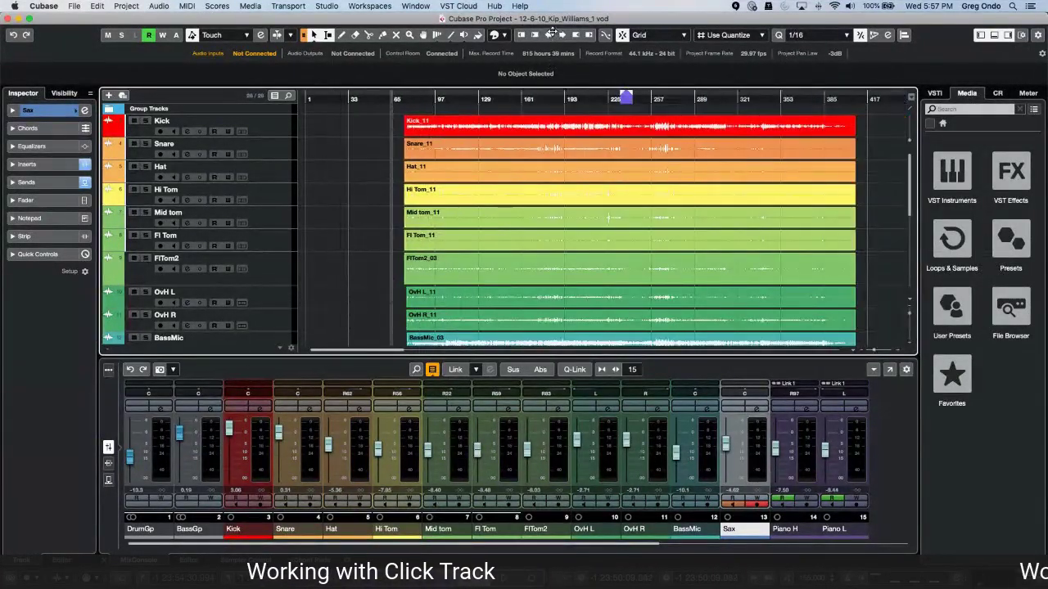
pyautogui.click(545, 303)
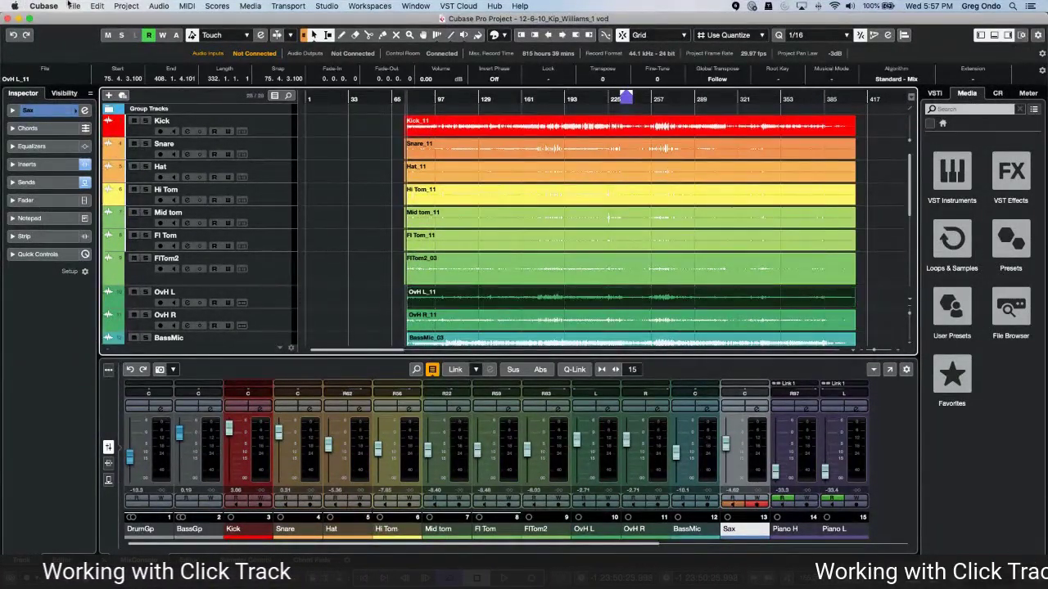
pyautogui.click(143, 6)
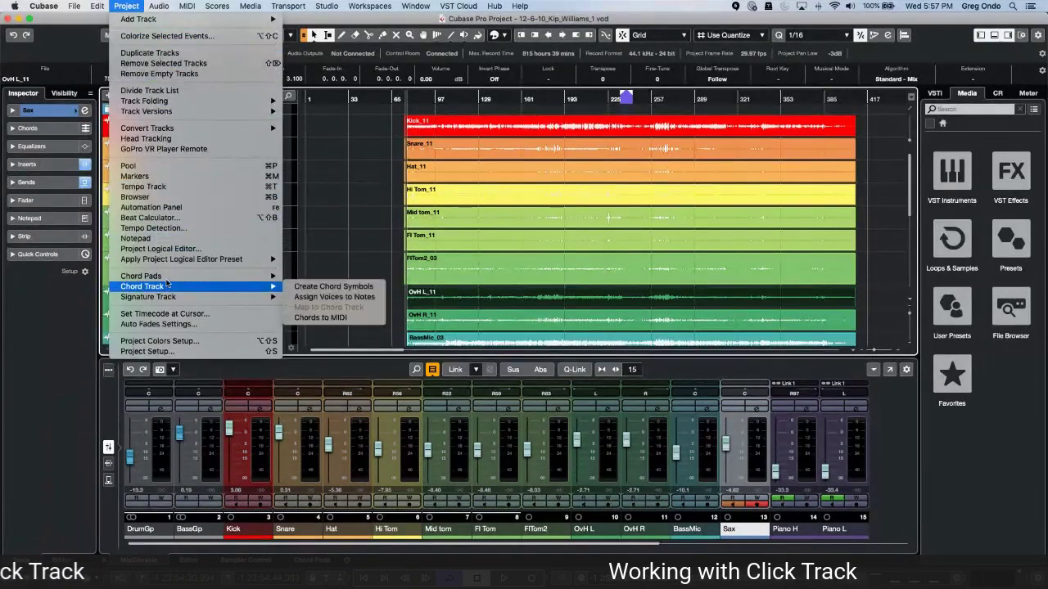
pyautogui.click(180, 230)
pyautogui.click(440, 423)
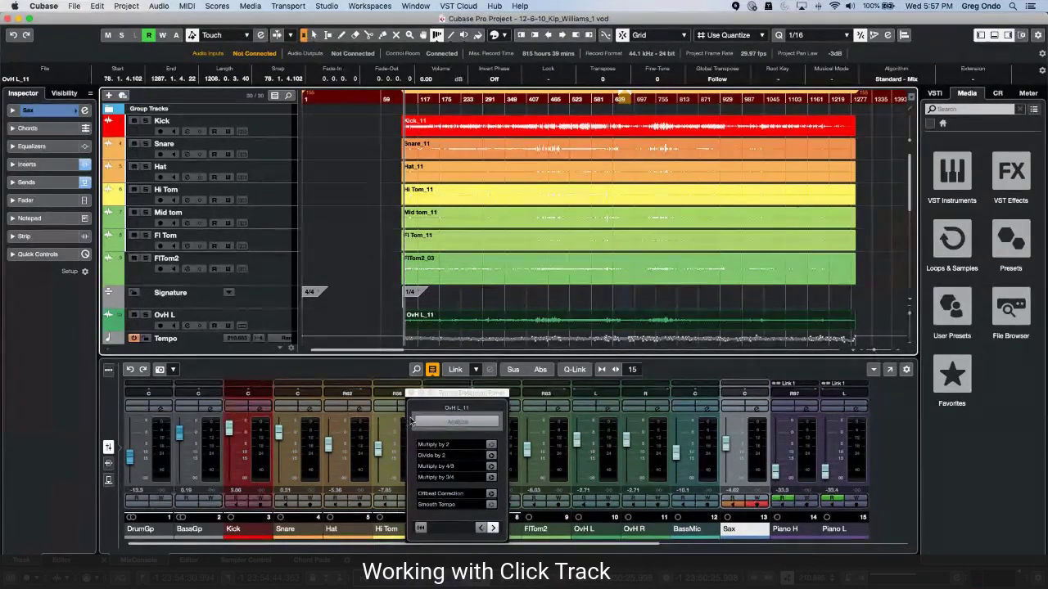
pyautogui.click(410, 394)
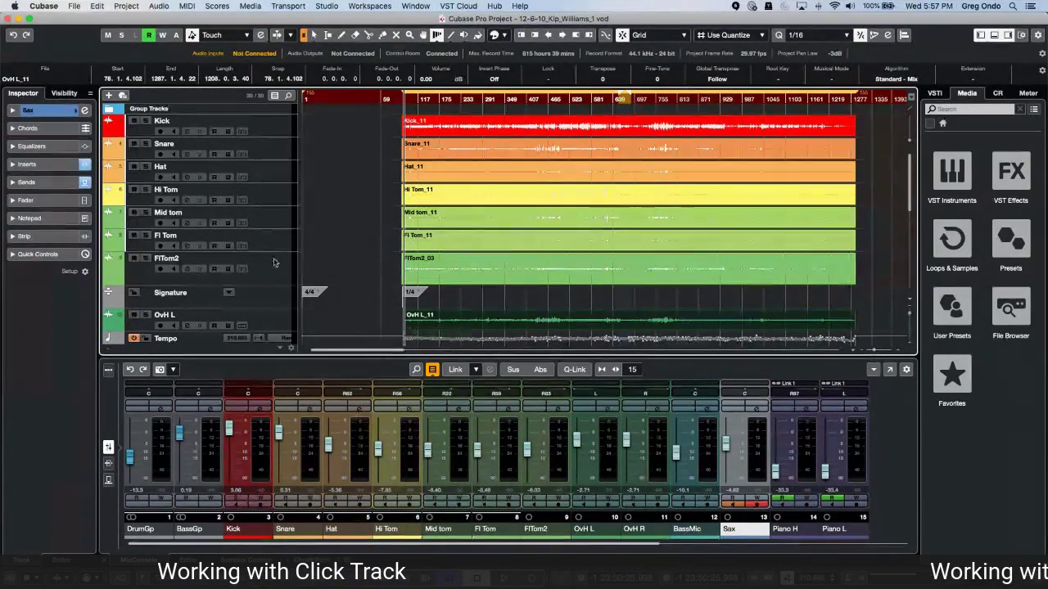
# Move the Signature and Tempo tracks above the Group Tracks folder in the track list
pyautogui.click(262, 296)
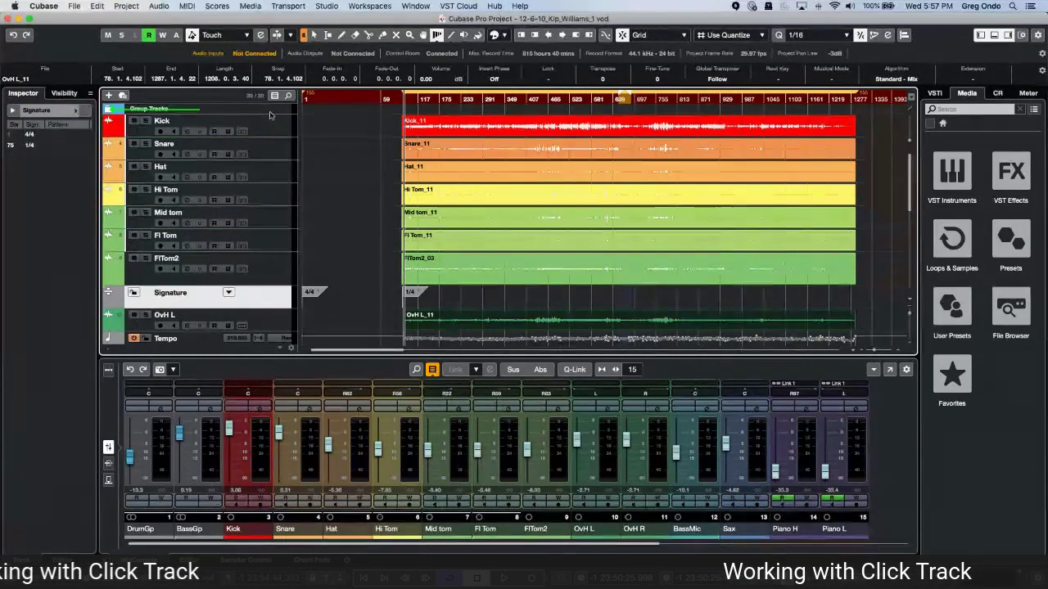
pyautogui.moveTo(205, 292); pyautogui.dragTo(205, 110)
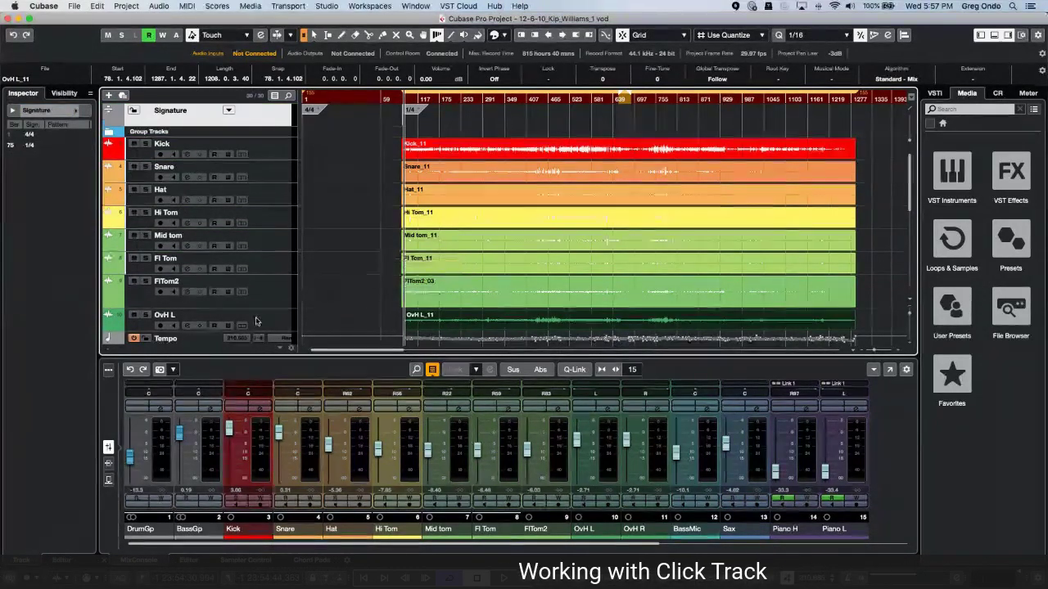
pyautogui.scroll(-1, 262, 321)
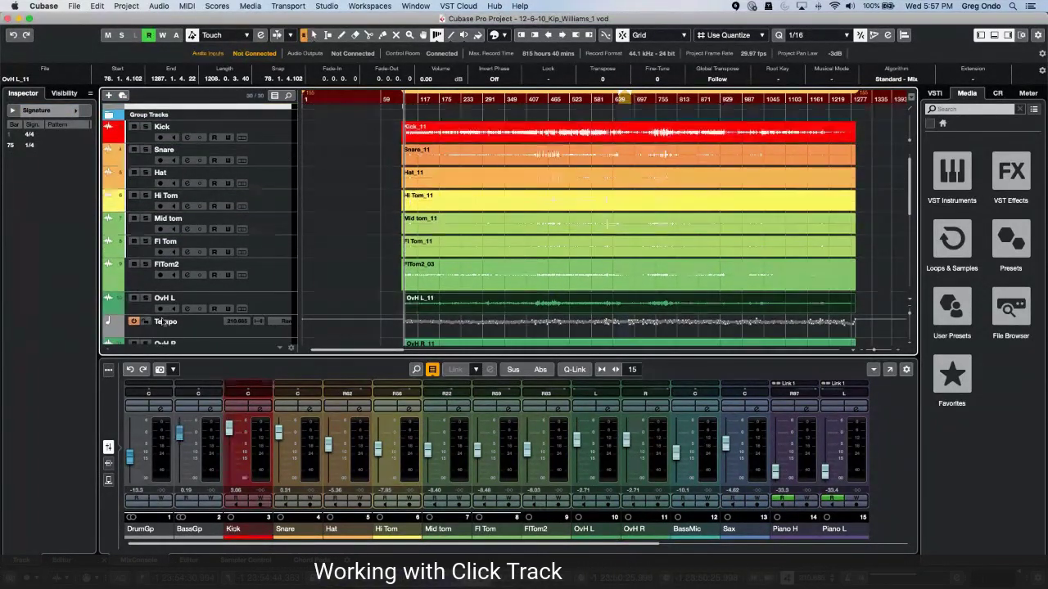
pyautogui.click(193, 327)
pyautogui.moveTo(193, 321); pyautogui.dragTo(235, 112)
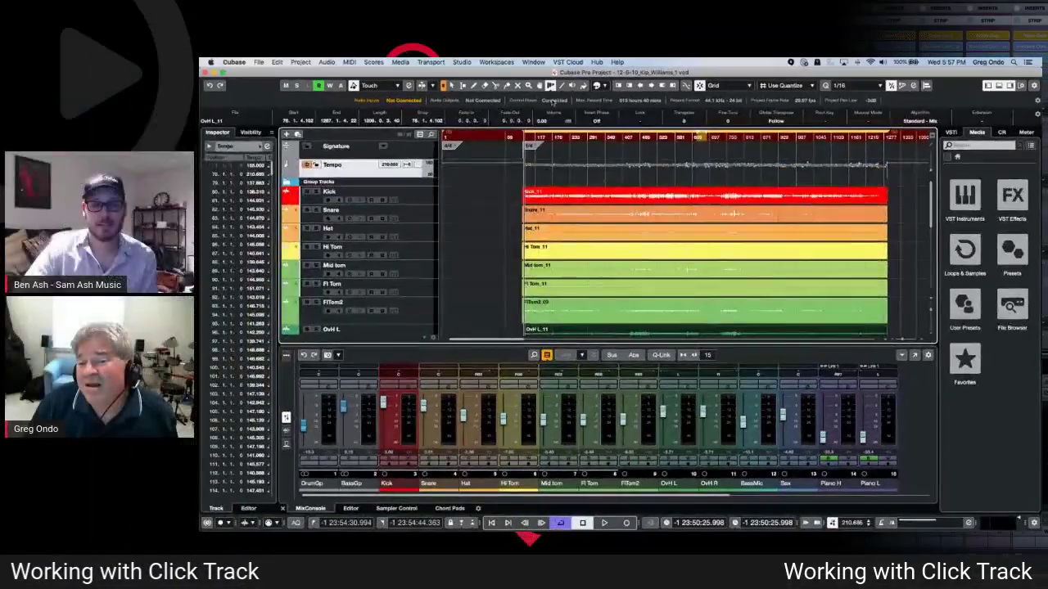
# Draw a 4/4 time signature event at bar 80 on the Signature track
pyautogui.moveTo(520, 136); pyautogui.dragTo(525, 193)
pyautogui.click(655, 135)
pyautogui.moveTo(665, 154); pyautogui.dragTo(610, 138)
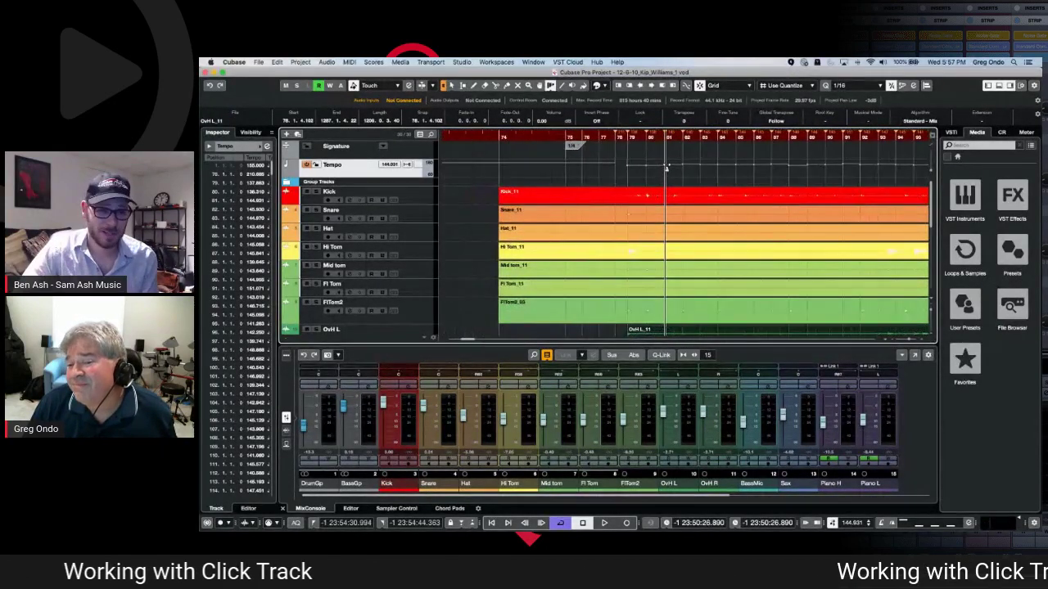
pyautogui.click(608, 137)
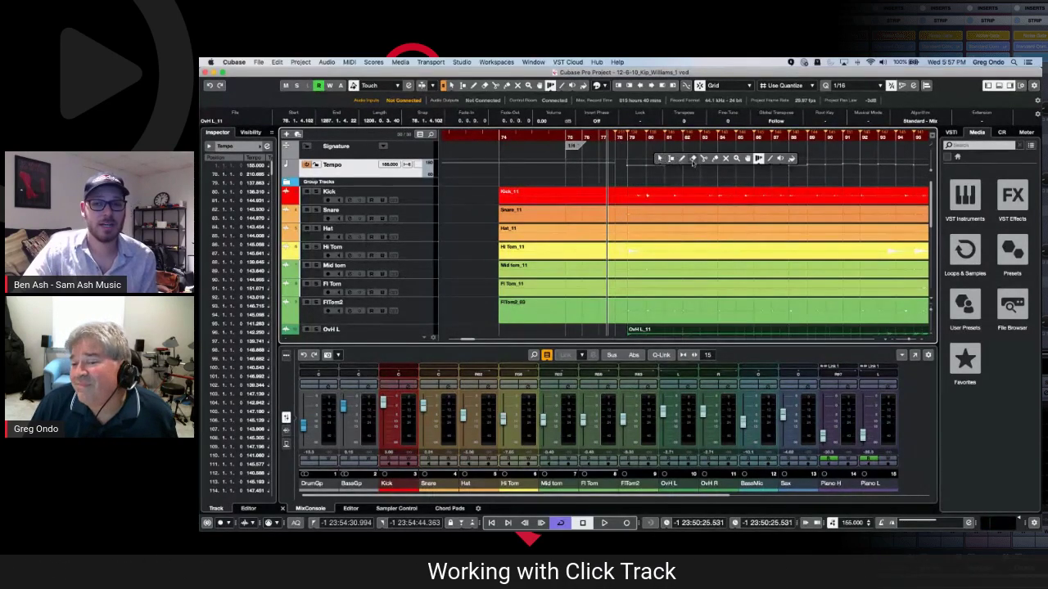
pyautogui.click(694, 159)
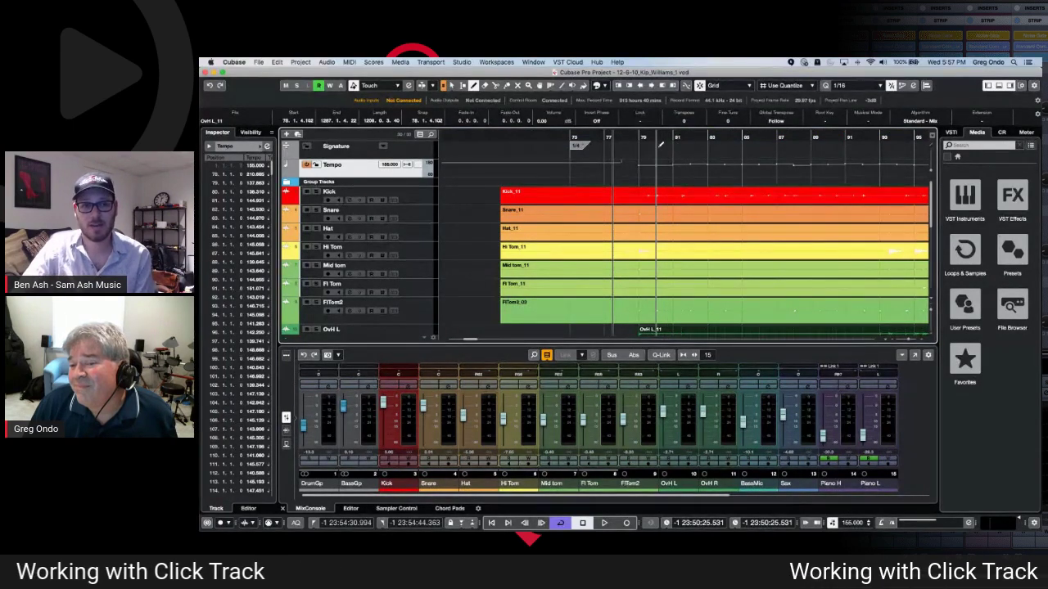
pyautogui.click(664, 145)
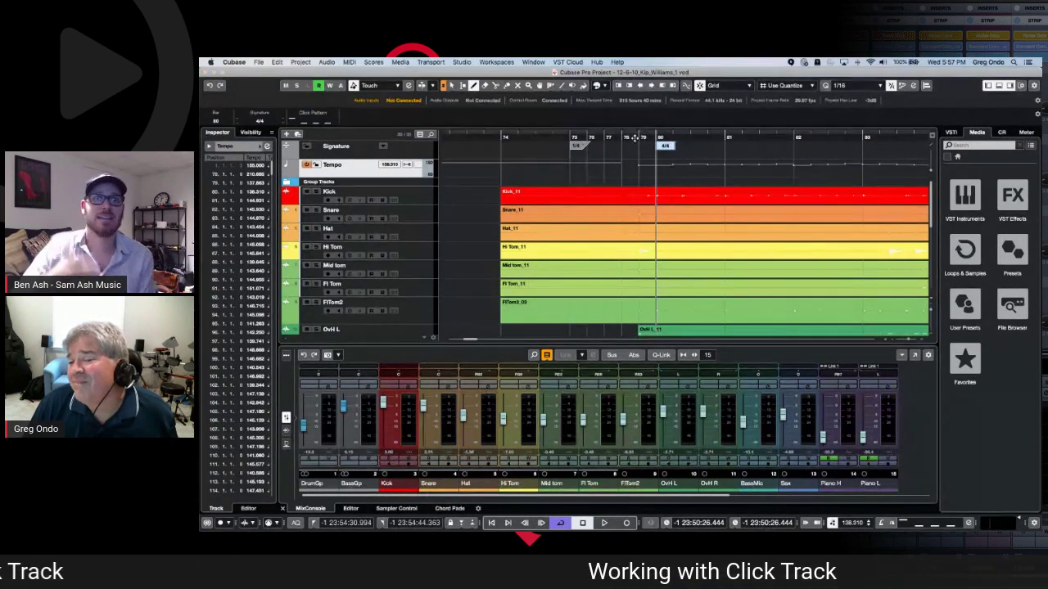
# Enlarge the Tempo track's height and select all the recorded audio events from Kick to Conga2
pyautogui.moveTo(604, 137); pyautogui.dragTo(590, 90)
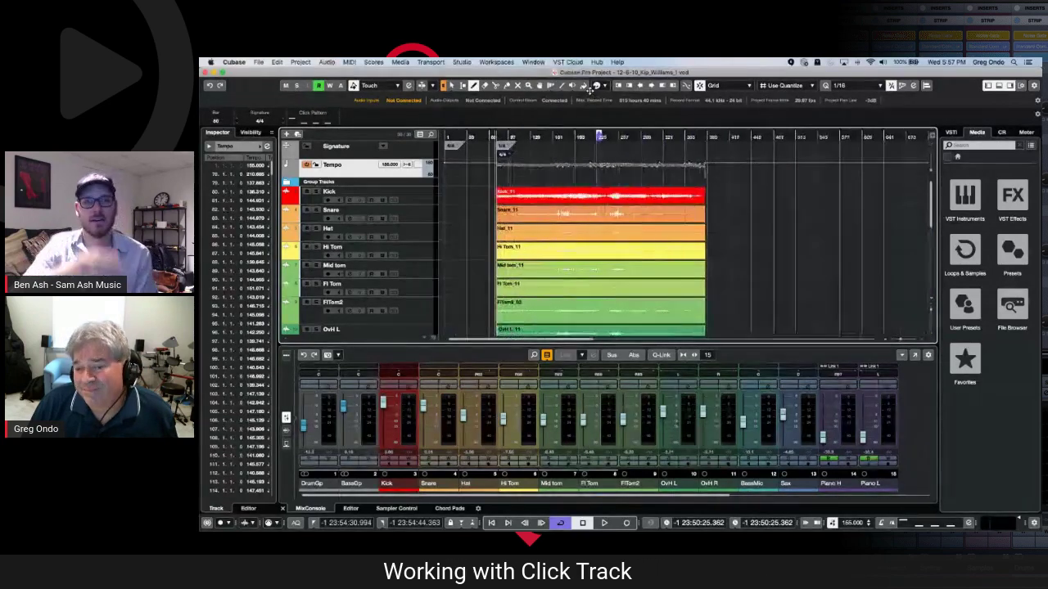
pyautogui.moveTo(384, 175); pyautogui.dragTo(384, 212)
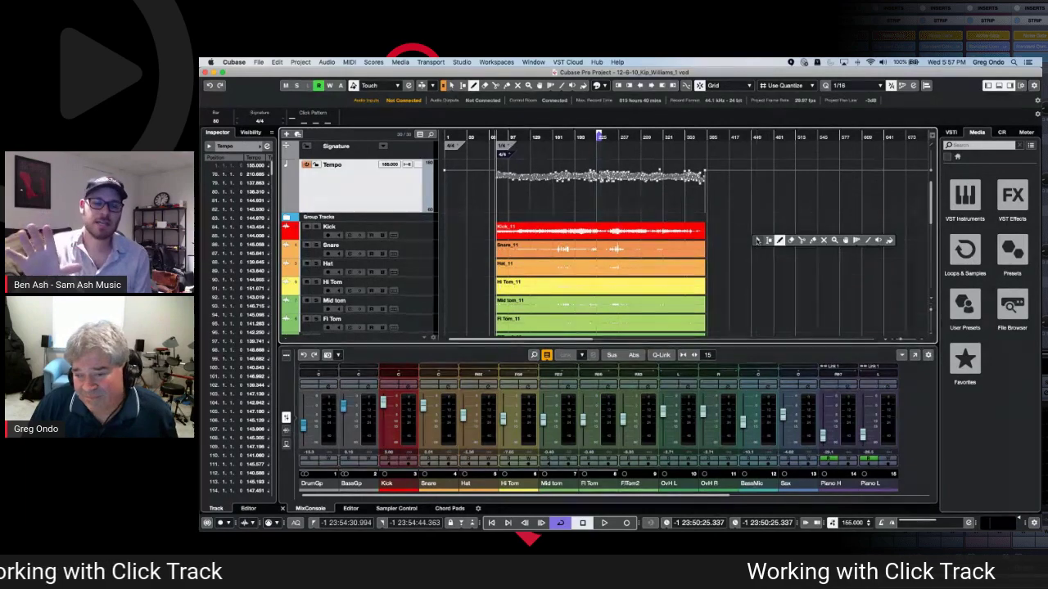
pyautogui.scroll(-10, 714, 236)
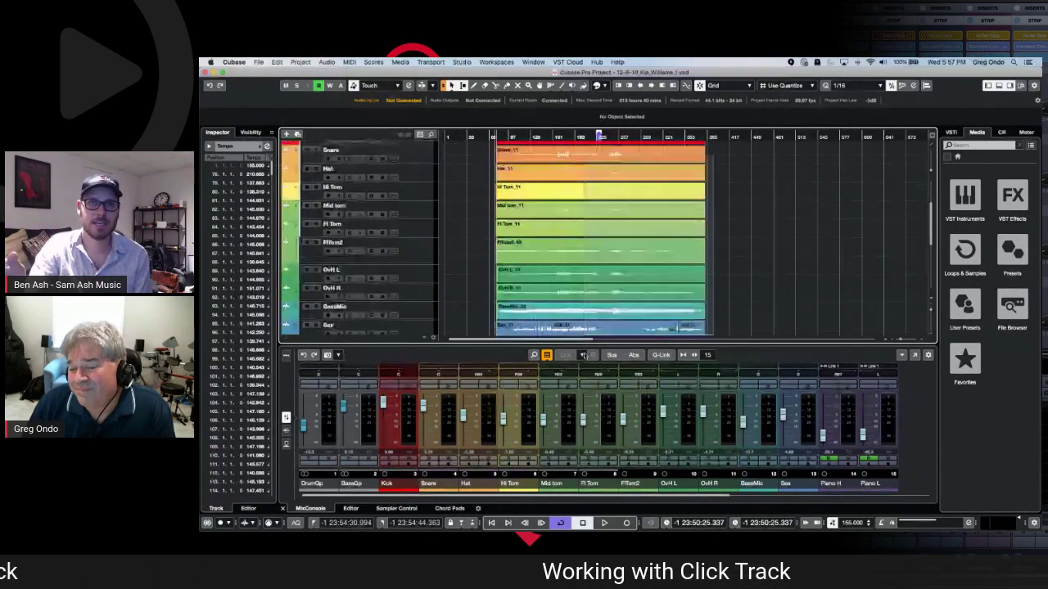
pyautogui.moveTo(720, 145); pyautogui.dragTo(770, 230)
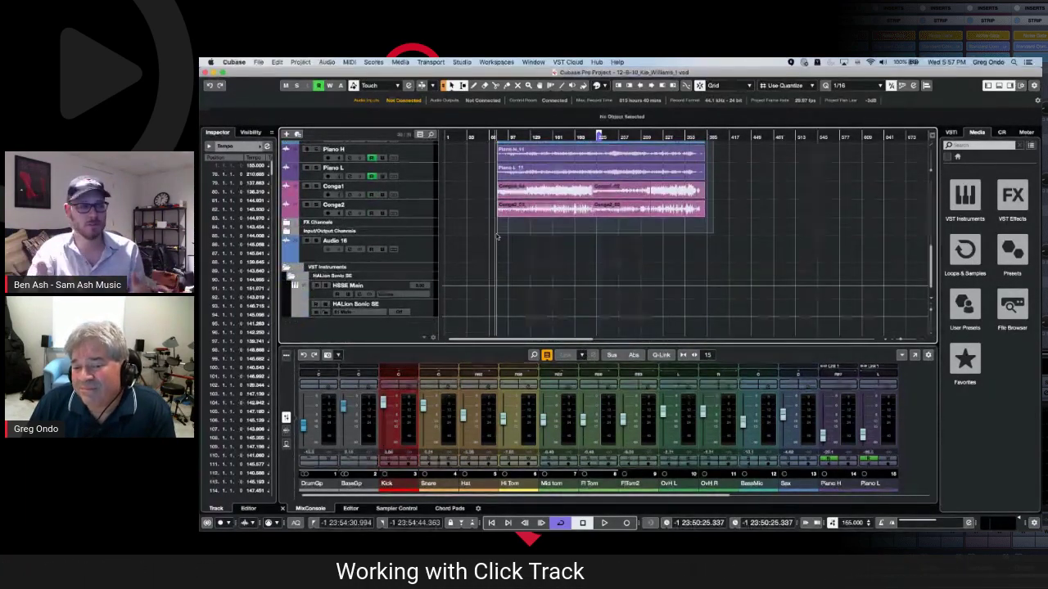
pyautogui.scroll(10, 769, 230)
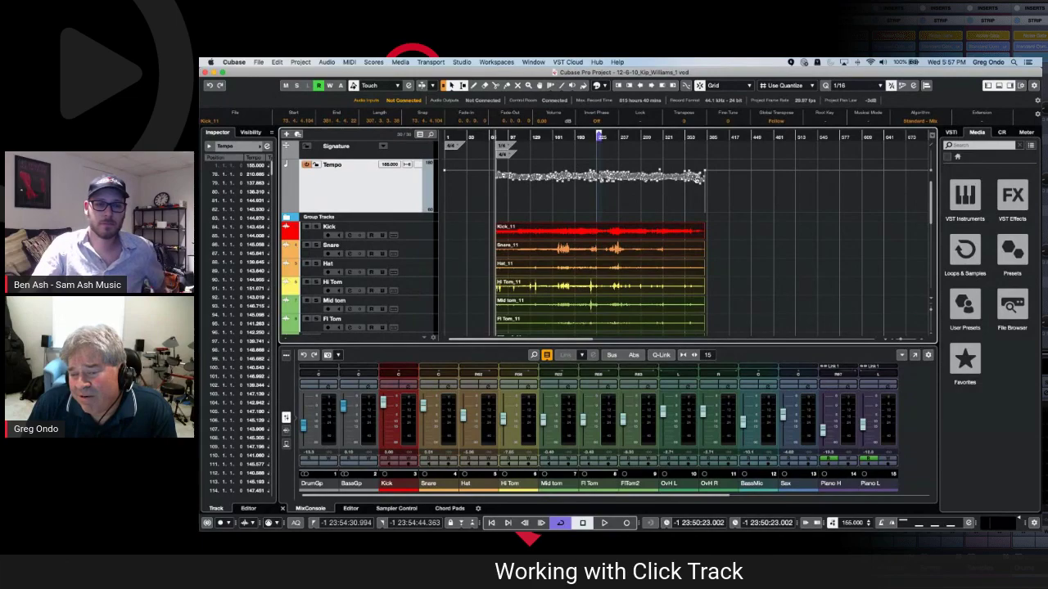
pyautogui.click(326, 62)
pyautogui.click(327, 62)
pyautogui.click(327, 62)
pyautogui.click(160, 6)
pyautogui.click(160, 6)
pyautogui.click(160, 7)
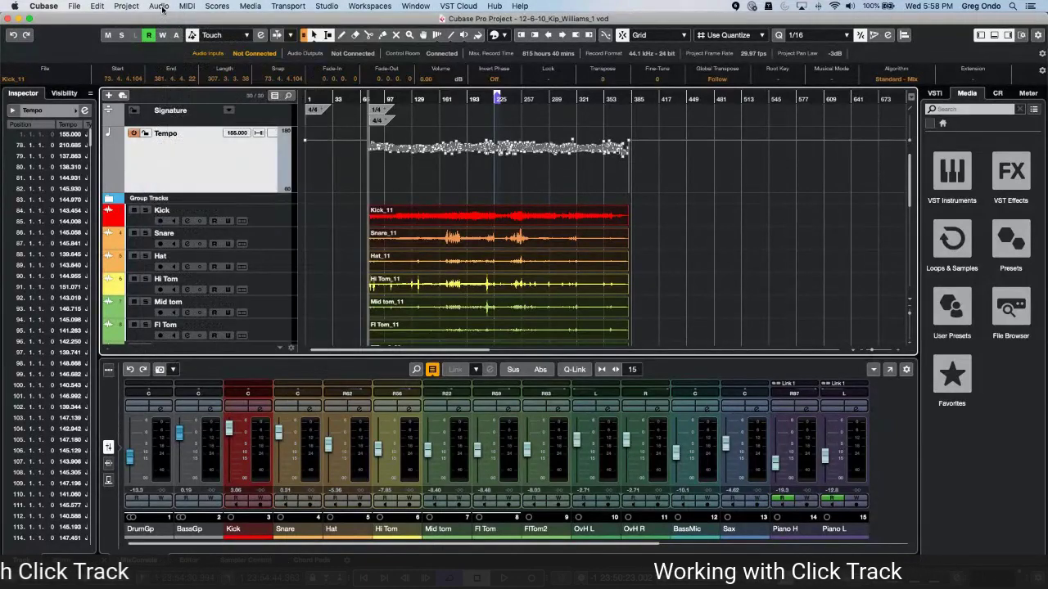
pyautogui.click(160, 6)
pyautogui.click(160, 7)
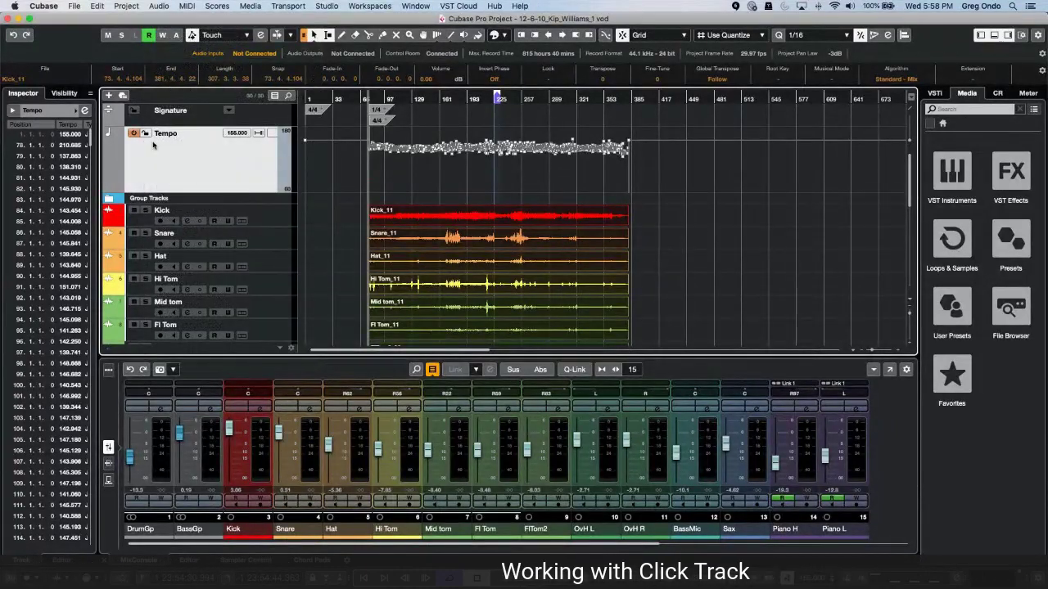
pyautogui.click(337, 164)
pyautogui.click(152, 6)
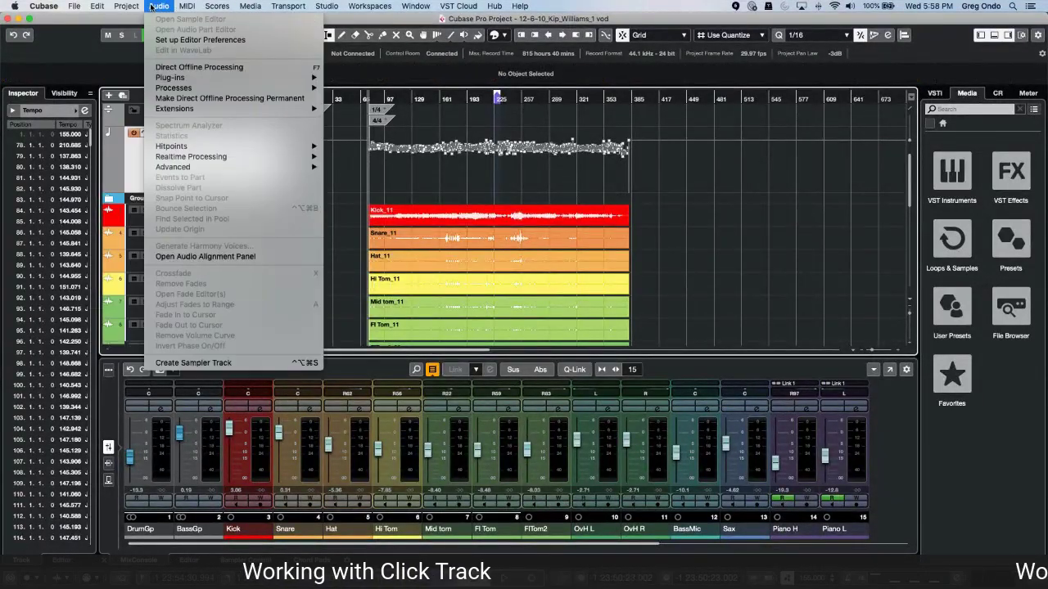
pyautogui.moveTo(188, 167)
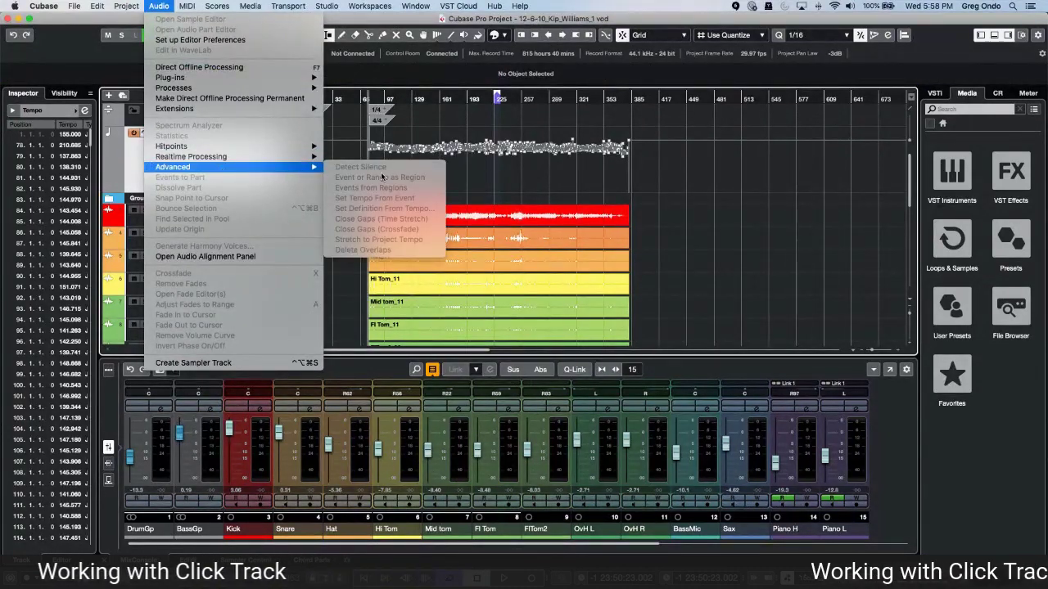
pyautogui.click(547, 160)
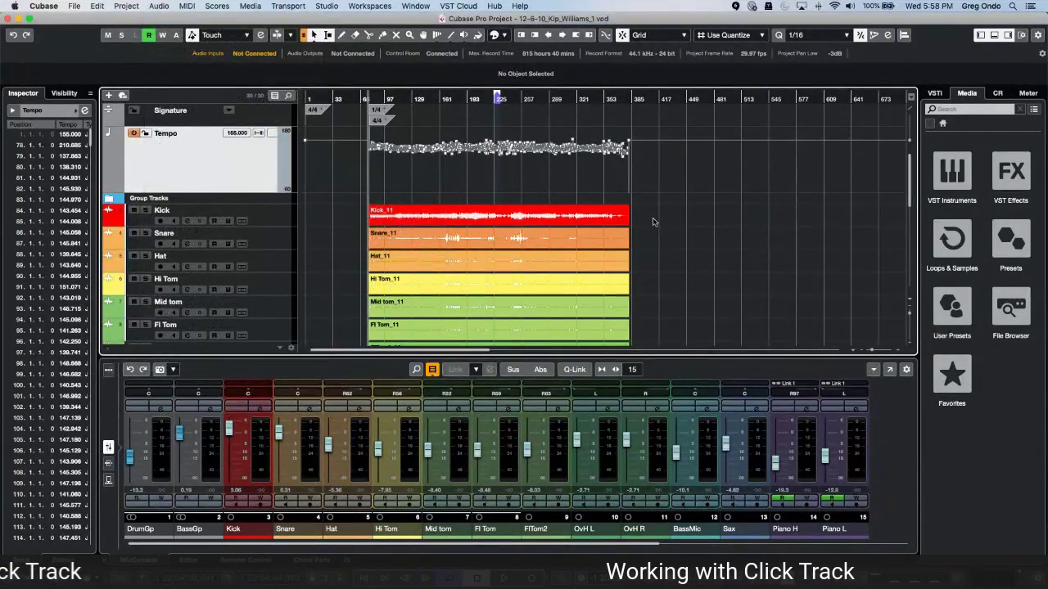
# Reselect all recorded events from Kick to Conga2 and set their definition from tempo, saved in the project only, with all tracks on musical time base
pyautogui.scroll(-10, 574, 262)
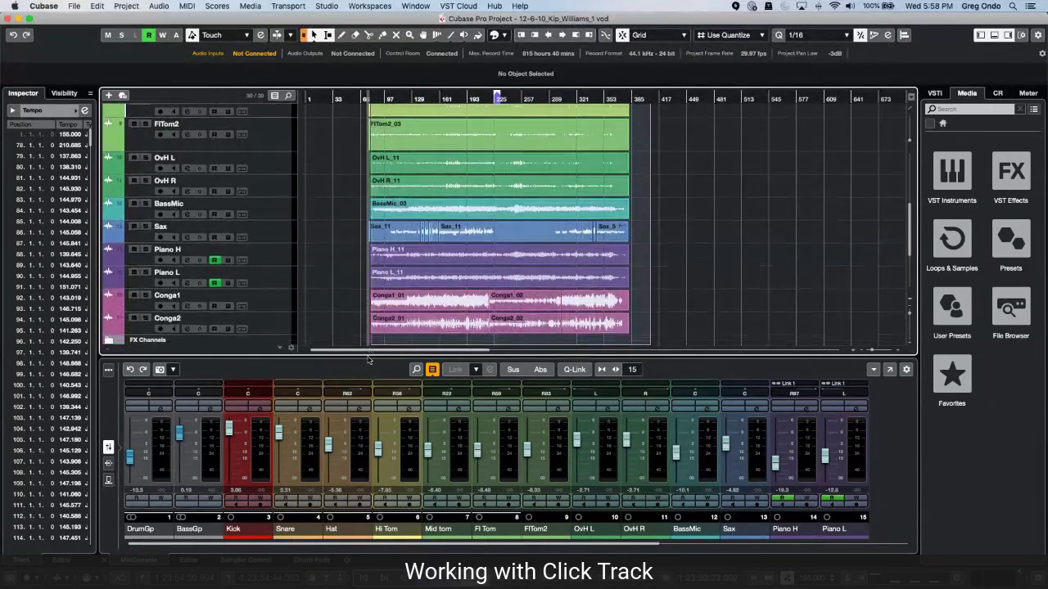
pyautogui.scroll(-3, 368, 358)
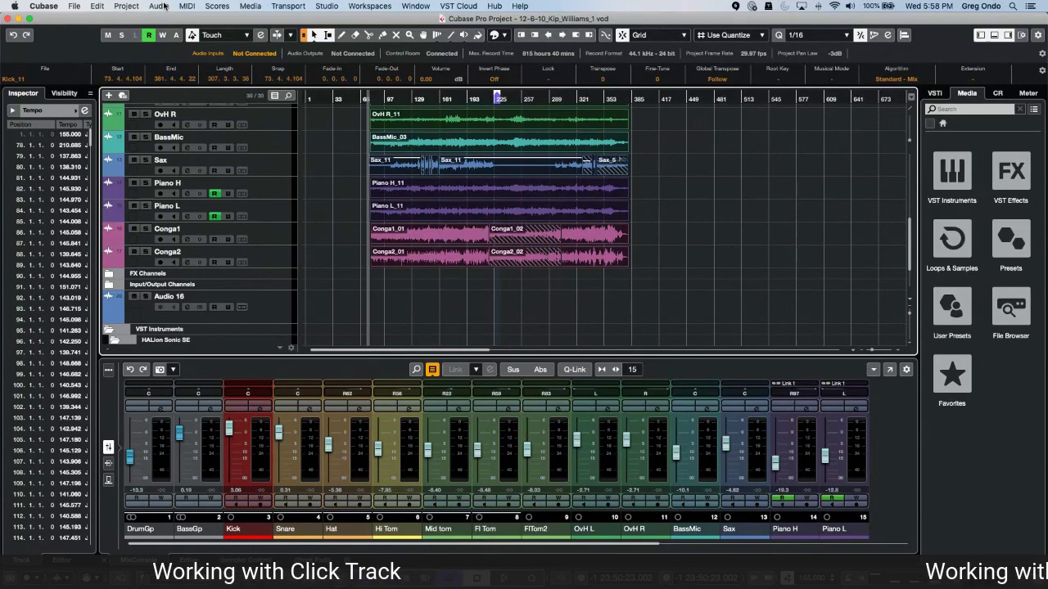
pyautogui.press('ctrl+super+f')
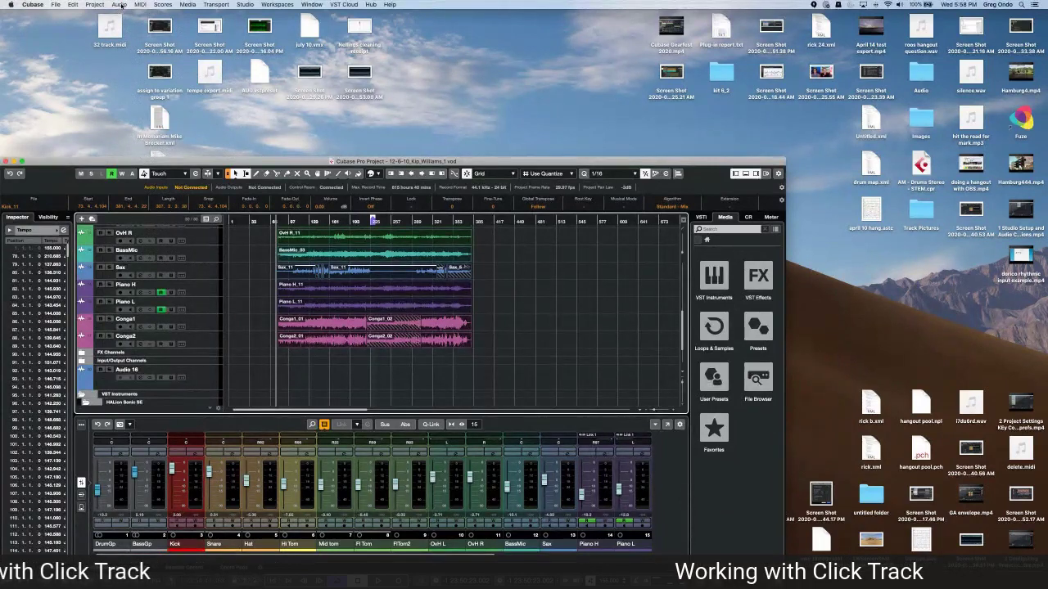
pyautogui.click(119, 5)
pyautogui.moveTo(154, 129)
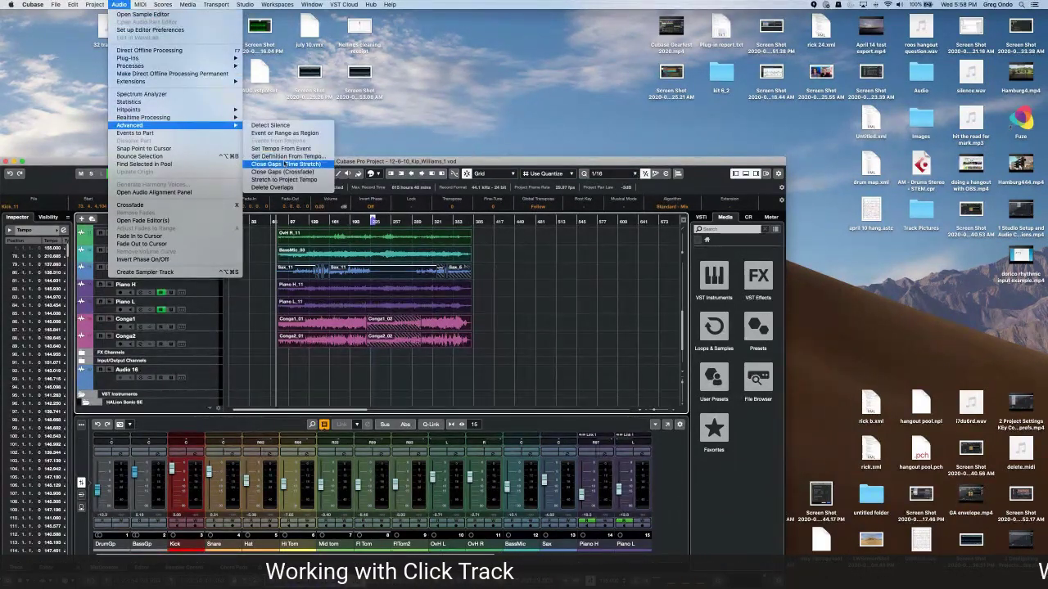
pyautogui.click(290, 157)
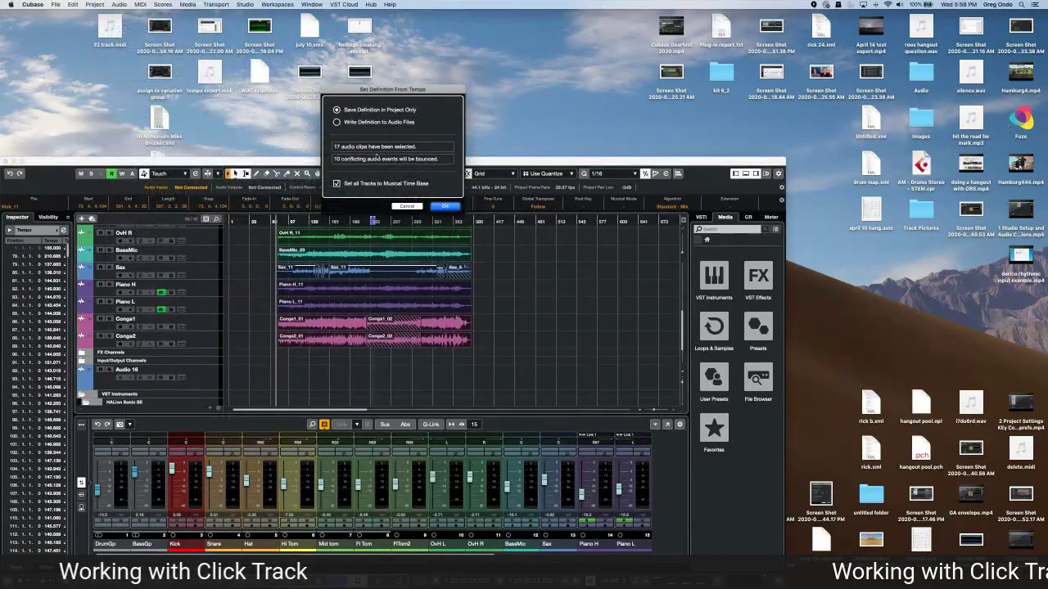
pyautogui.click(443, 207)
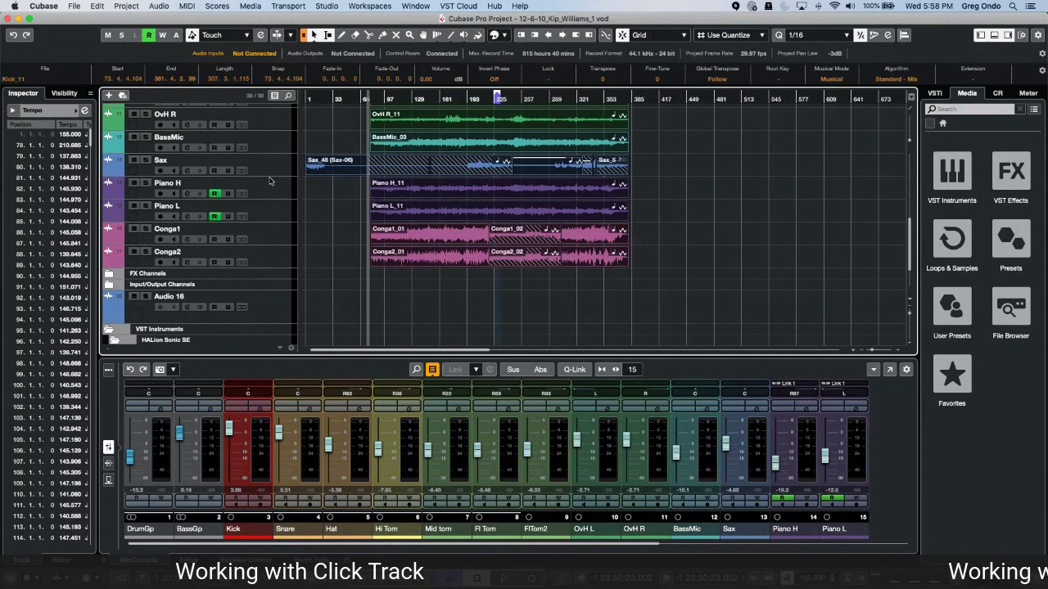
# Mute the Sax track and audition the song from about bar 97 and about bar 124, with the Control Room displayed
pyautogui.press('m')
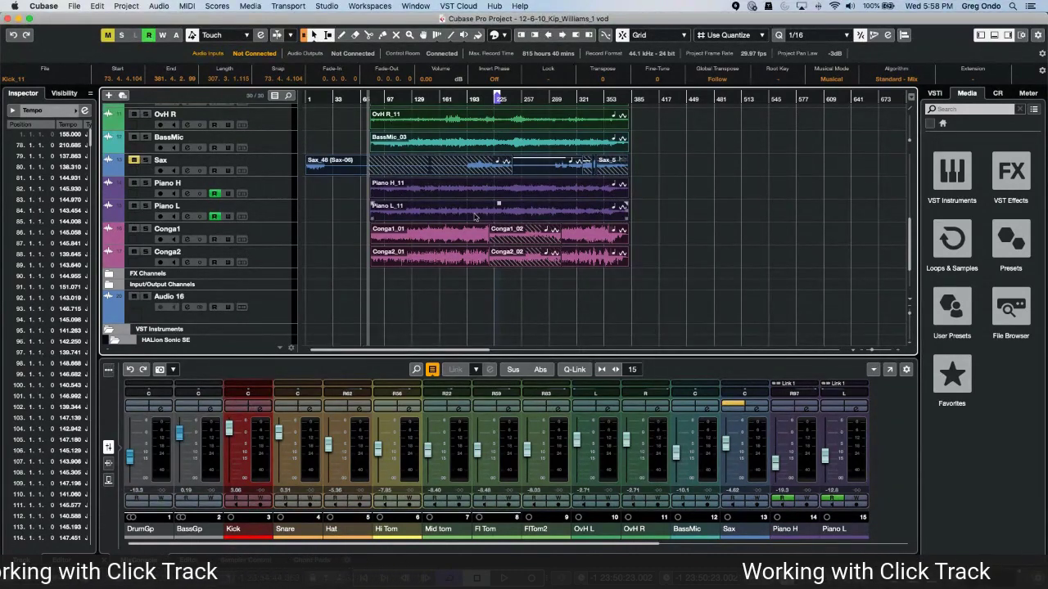
pyautogui.scroll(10, 475, 217)
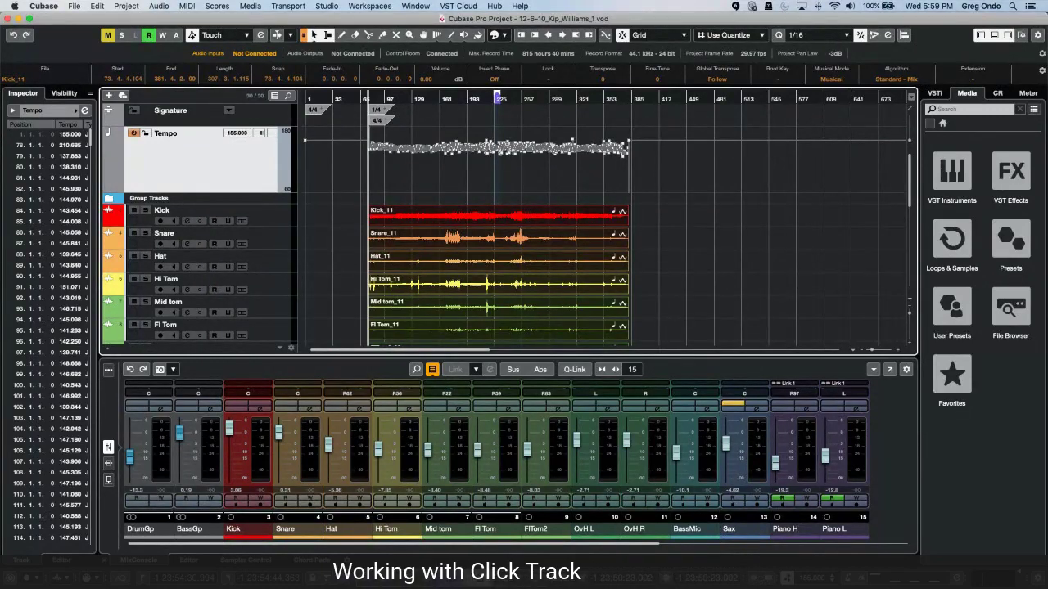
pyautogui.click(385, 98)
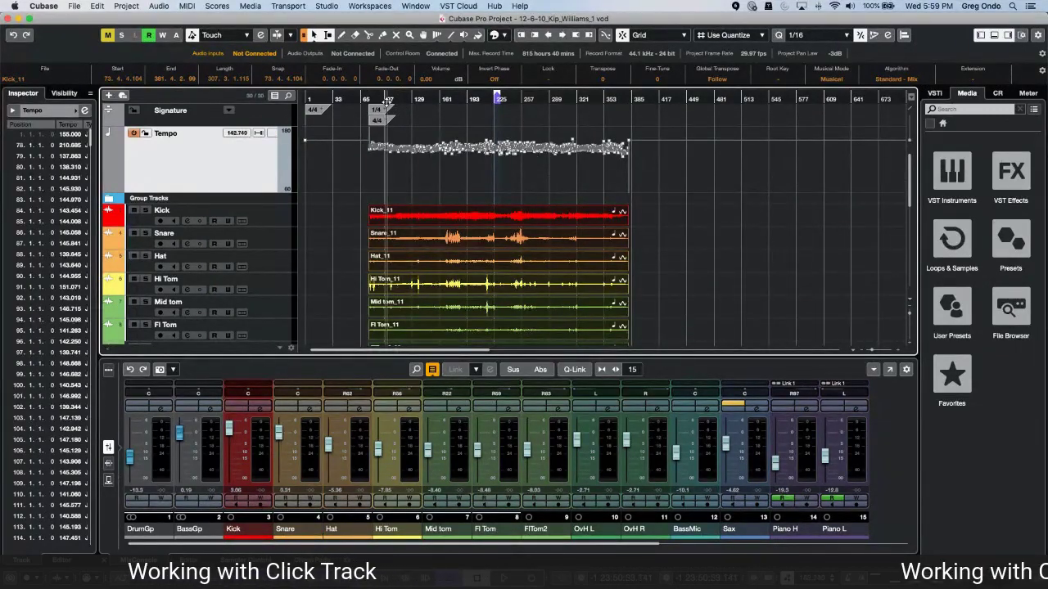
pyautogui.press('space')
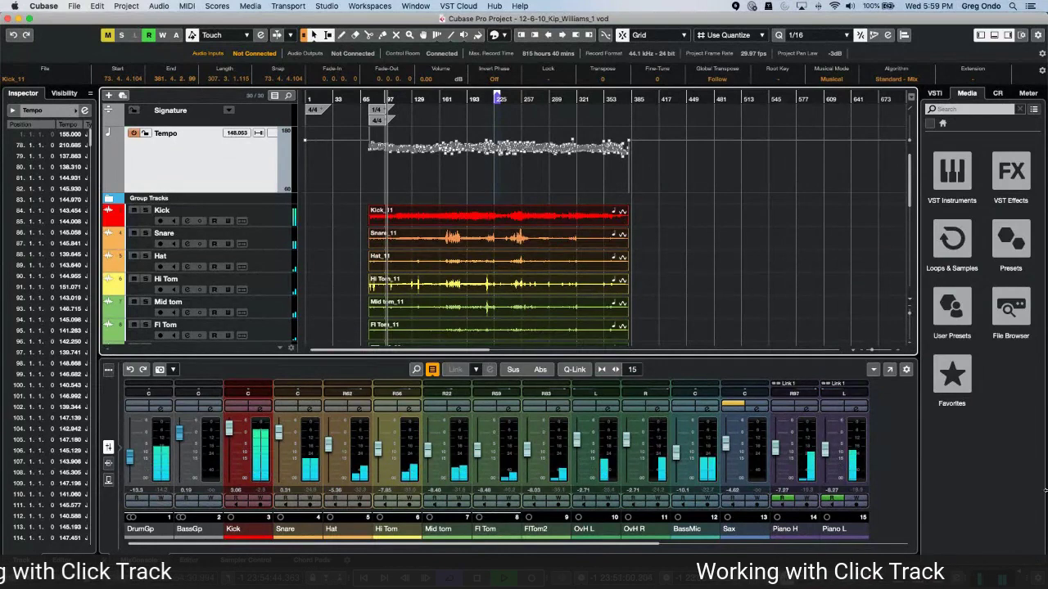
pyautogui.click(997, 93)
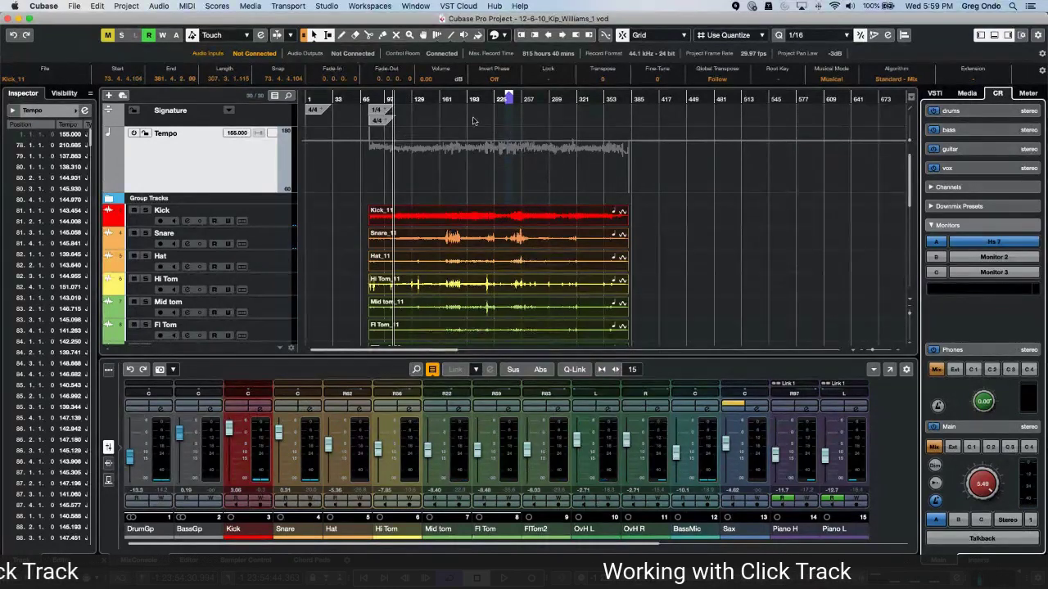
pyautogui.click(407, 99)
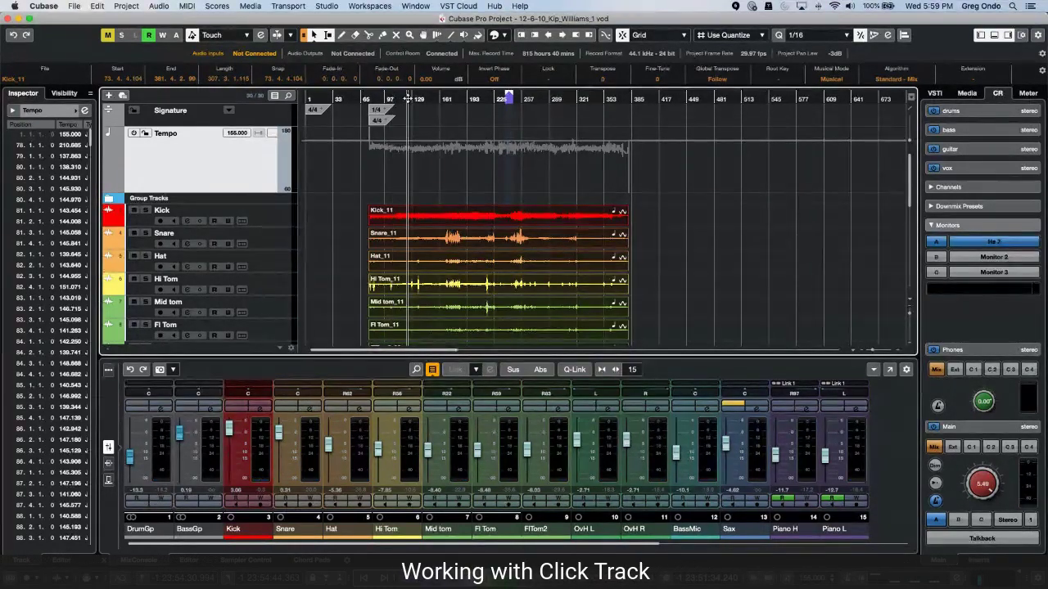
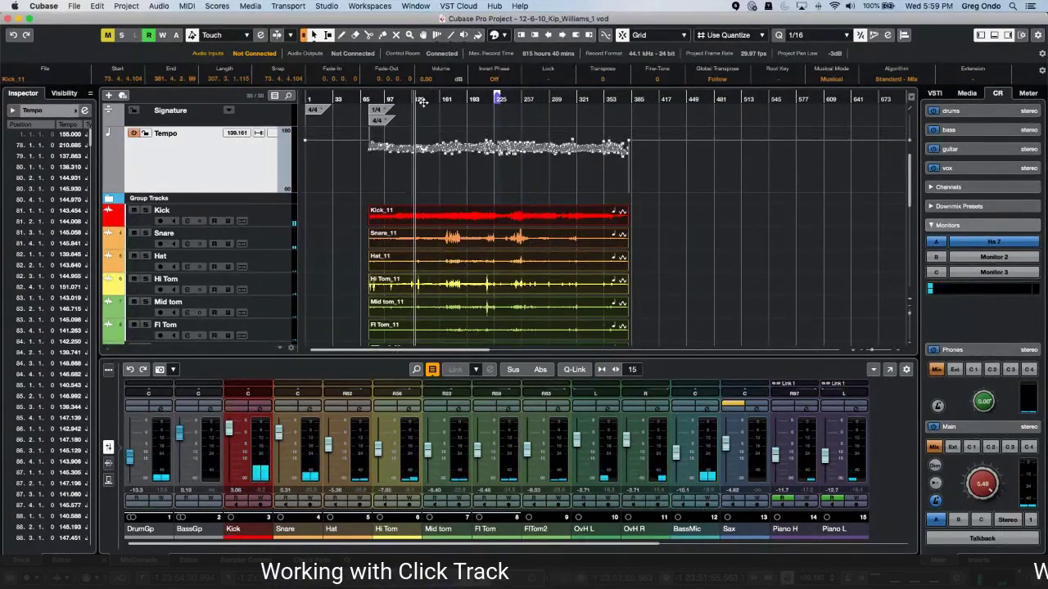
# Select the tempo events from bar 151 to about bar 179 and lower them until the first event reads 132.847
pyautogui.press('h')
pyautogui.press('h')
pyautogui.press('h')
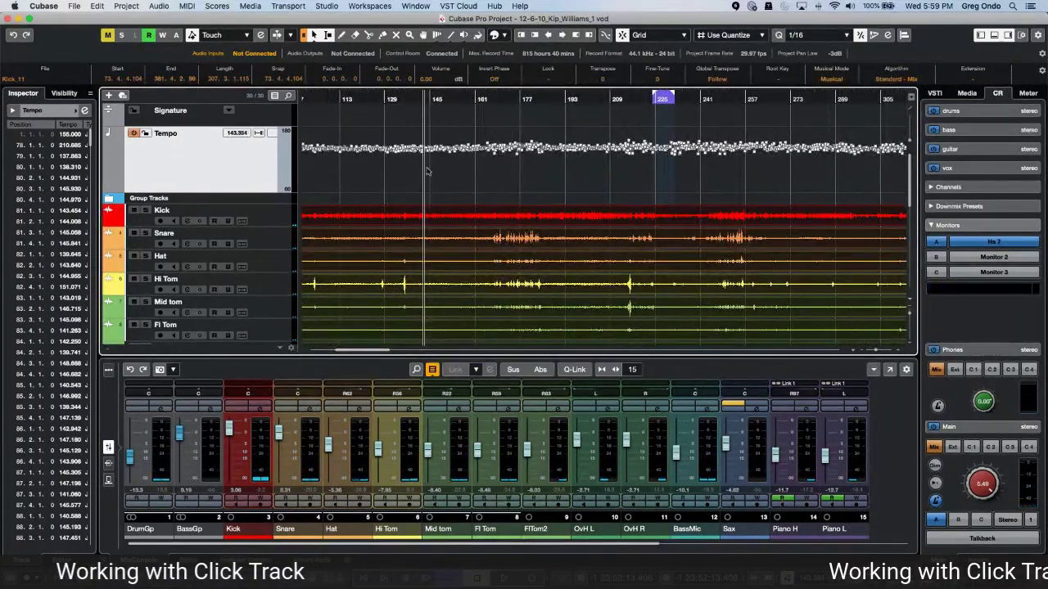
pyautogui.moveTo(446, 189); pyautogui.dragTo(528, 133)
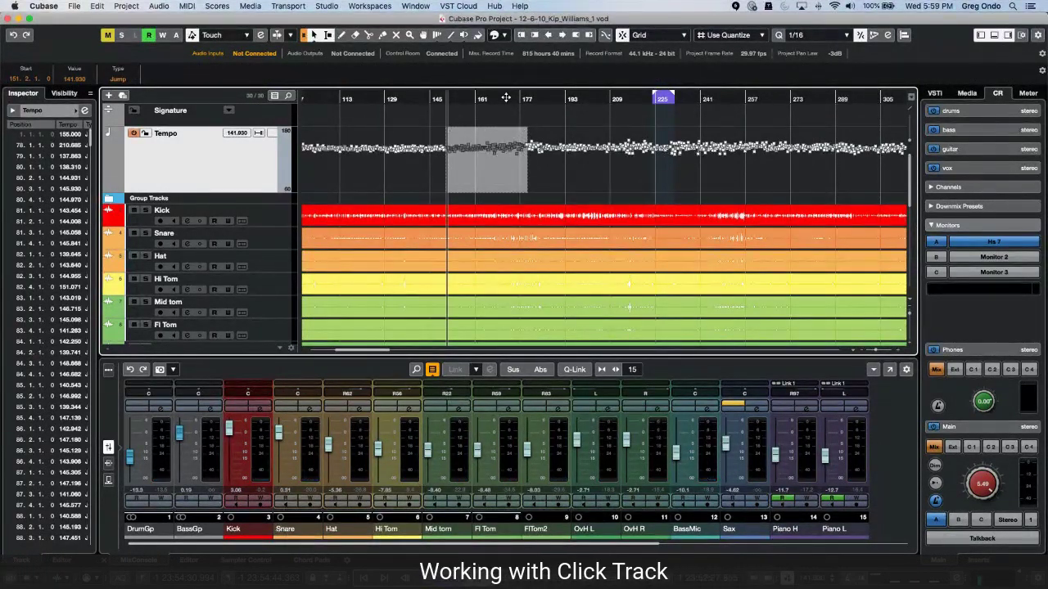
pyautogui.moveTo(505, 112); pyautogui.dragTo(526, 148)
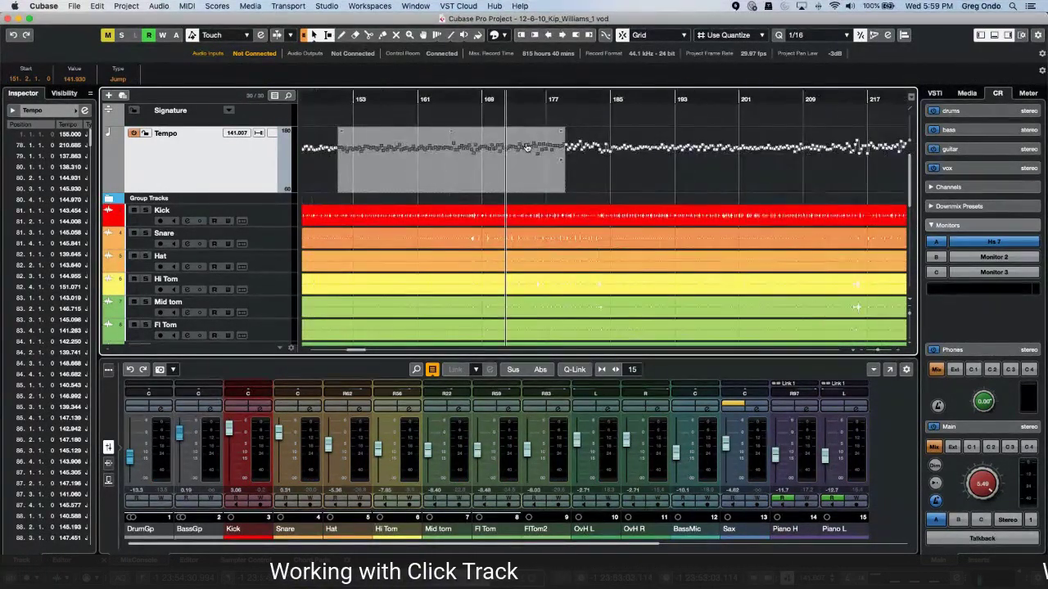
pyautogui.click(561, 172)
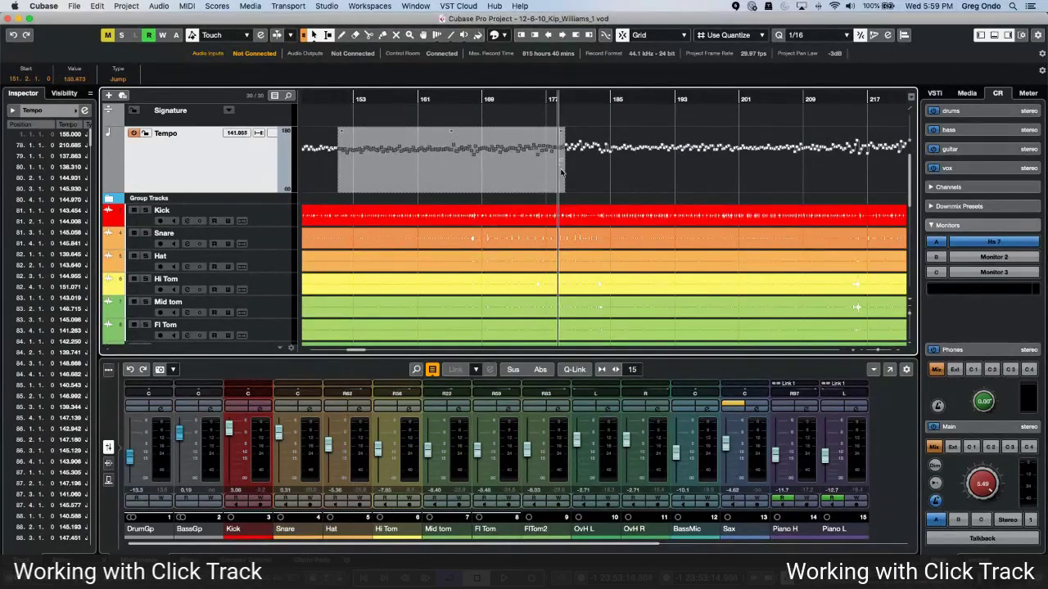
pyautogui.moveTo(561, 172); pyautogui.dragTo(565, 181)
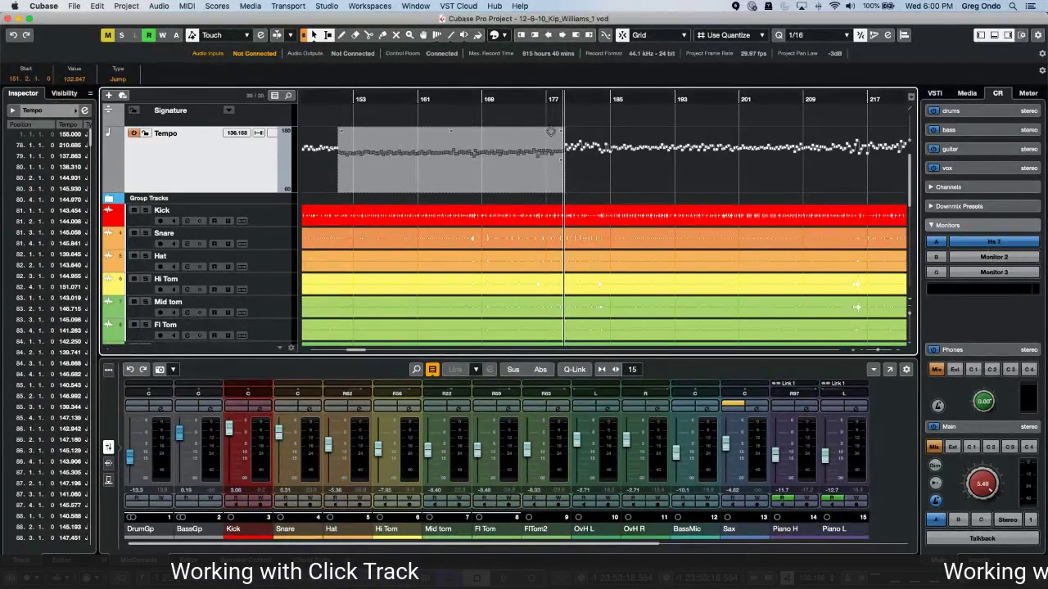
pyautogui.moveTo(591, 133)
pyautogui.mouseDown()
pyautogui.moveTo(631, 135)
pyautogui.moveTo(582, 135)
pyautogui.mouseUp()
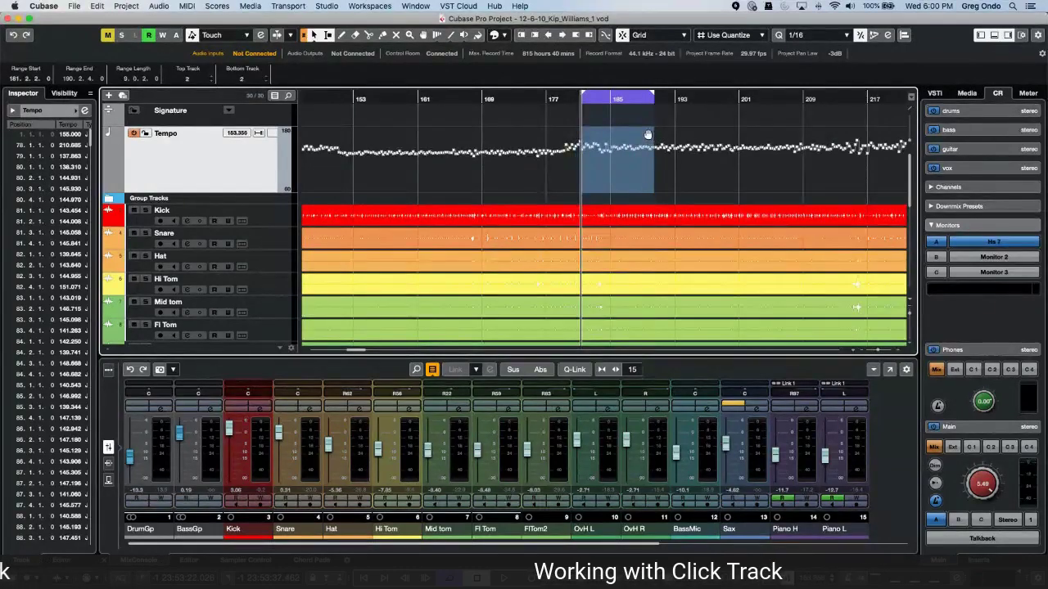
pyautogui.moveTo(472, 153); pyautogui.dragTo(533, 153)
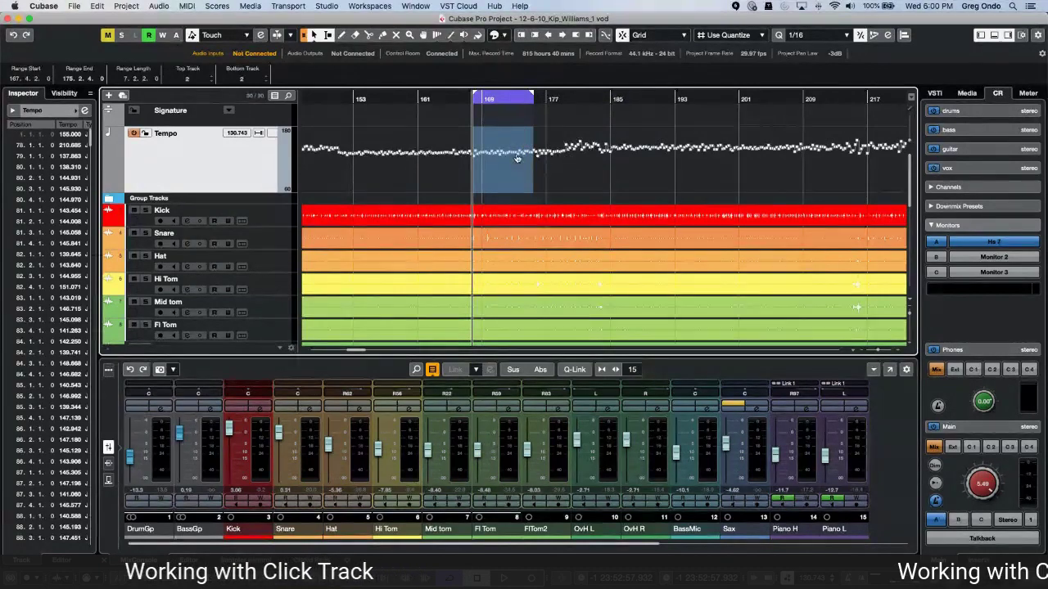
pyautogui.click(528, 169)
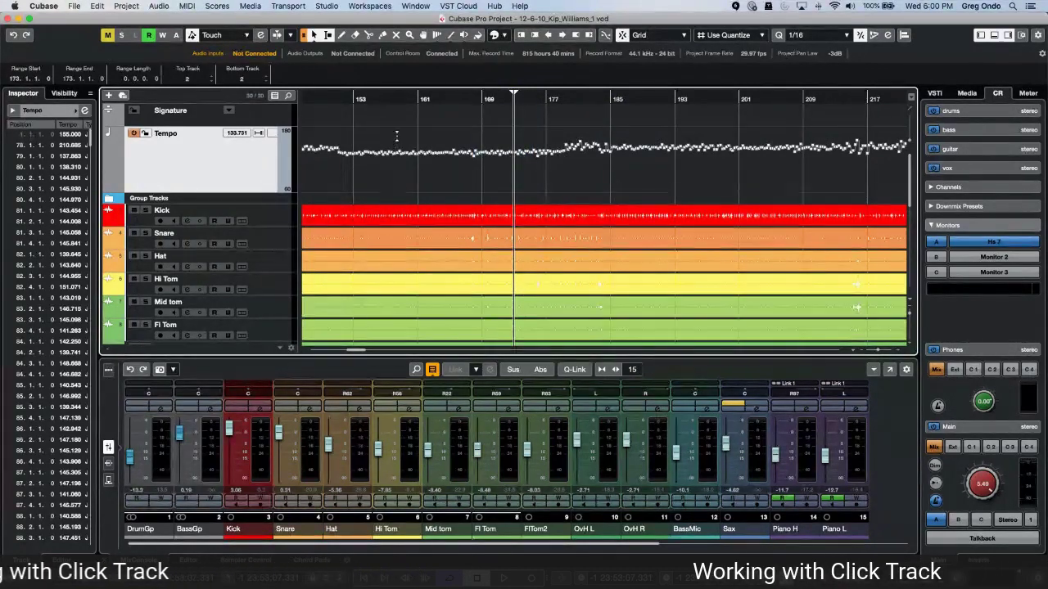
# Select a range on the Tempo track from 158.3.1 to 168.3.3 and play back from about bar 156
pyautogui.moveTo(397, 154); pyautogui.dragTo(479, 155)
pyautogui.click(376, 99)
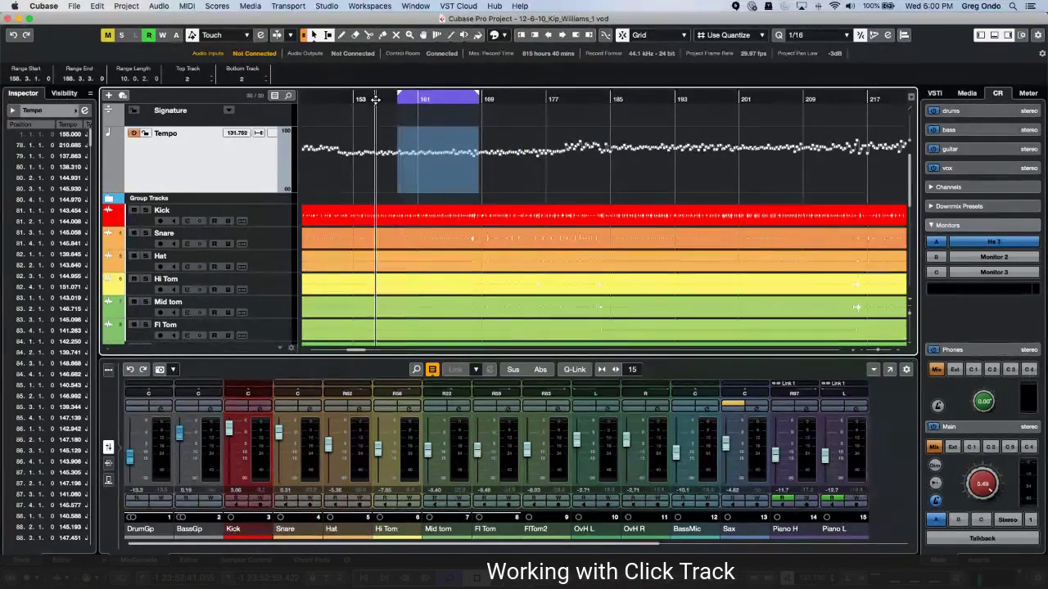
pyautogui.press('space')
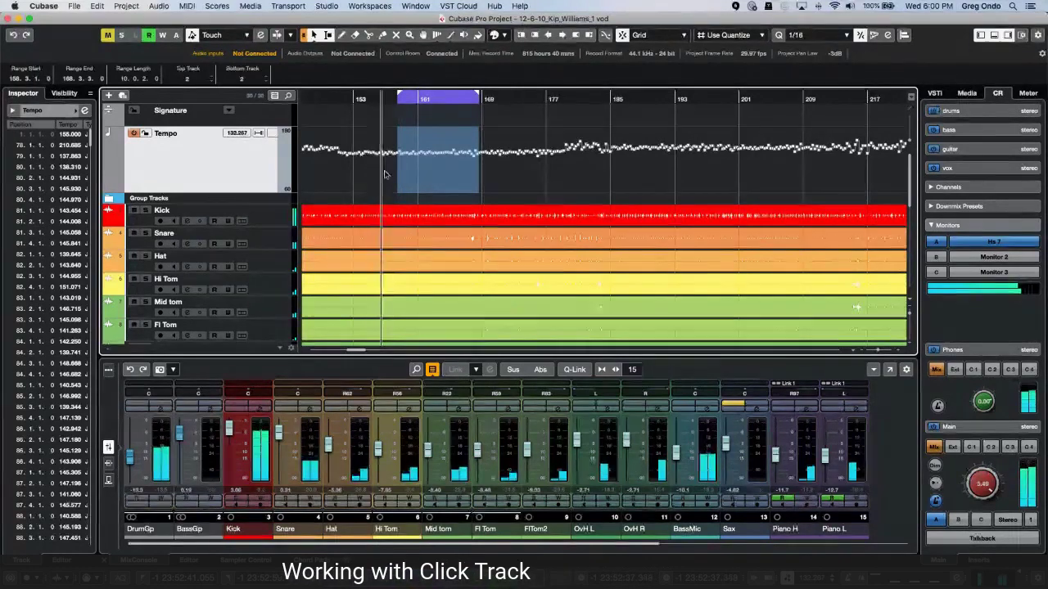
# During playback, tilt the tempo events from bar 171 to about bar 182 into a falling ramp and then into a rising ramp
pyautogui.moveTo(503, 176); pyautogui.dragTo(583, 172)
pyautogui.click(503, 97)
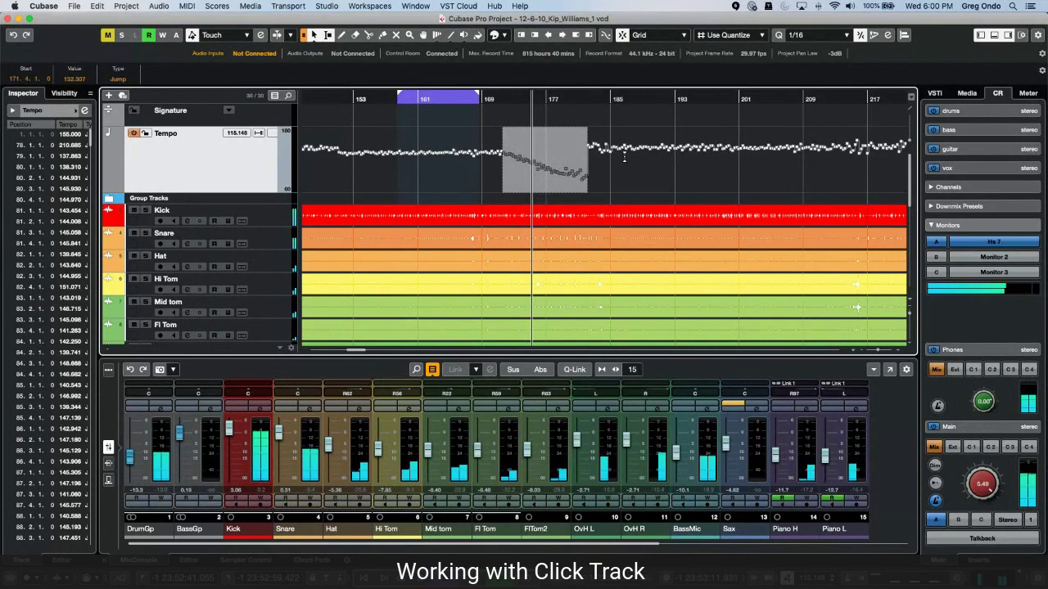
pyautogui.moveTo(585, 131); pyautogui.dragTo(584, 114)
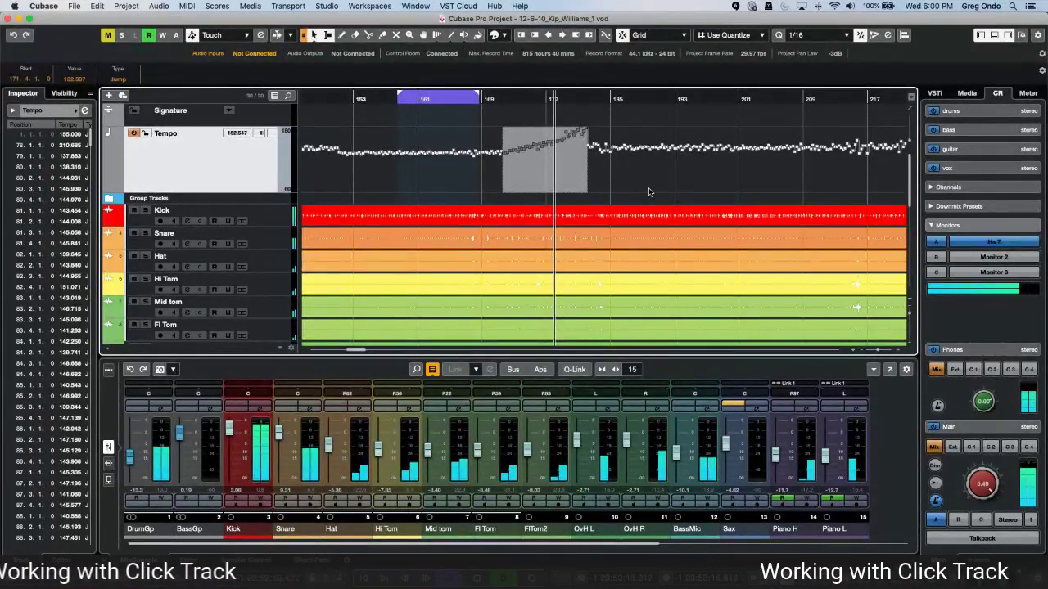